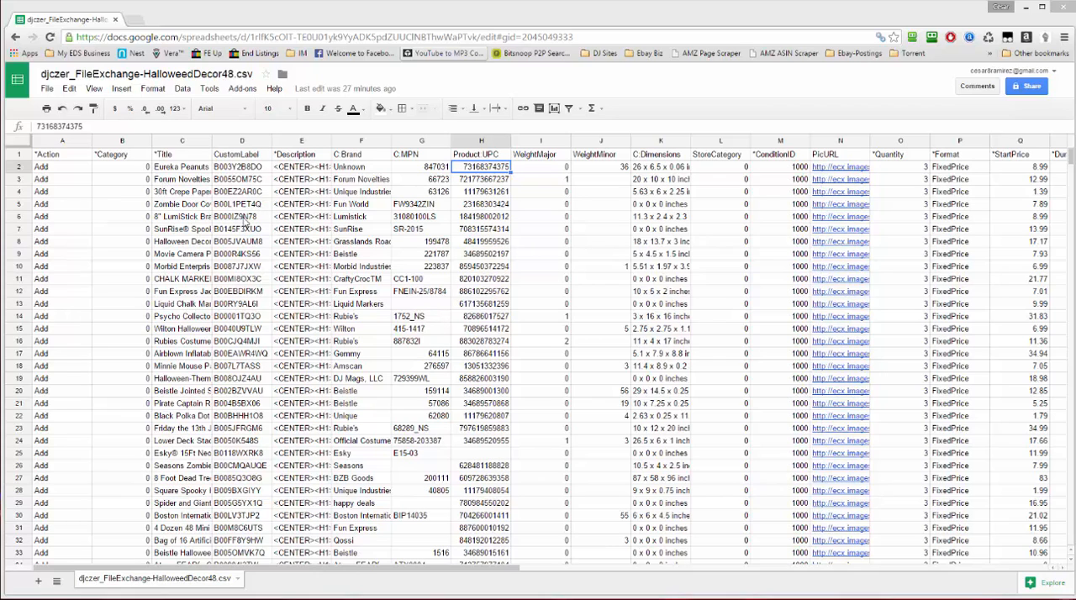
Open the Title Builder tool from the elitedropshippers.com members area in a new browser tab
click(120, 203)
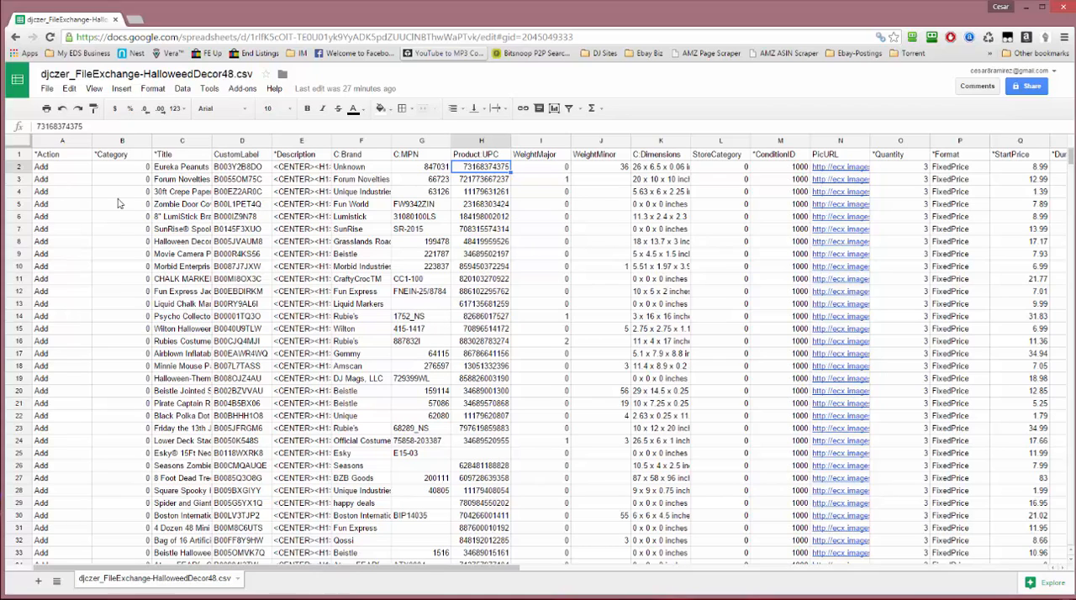
click(125, 168)
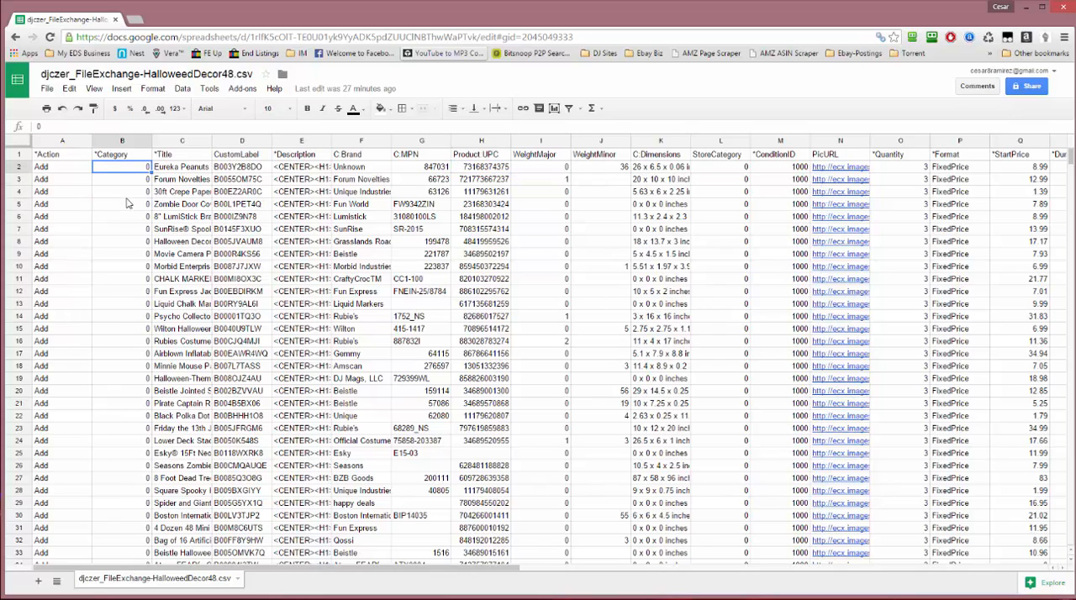
click(136, 20)
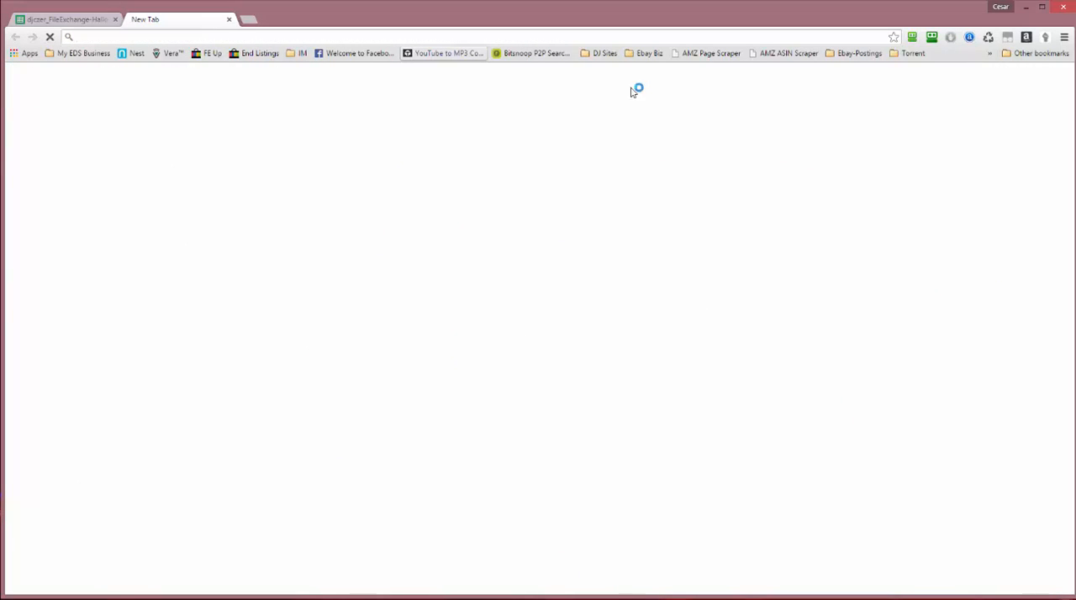
click(80, 54)
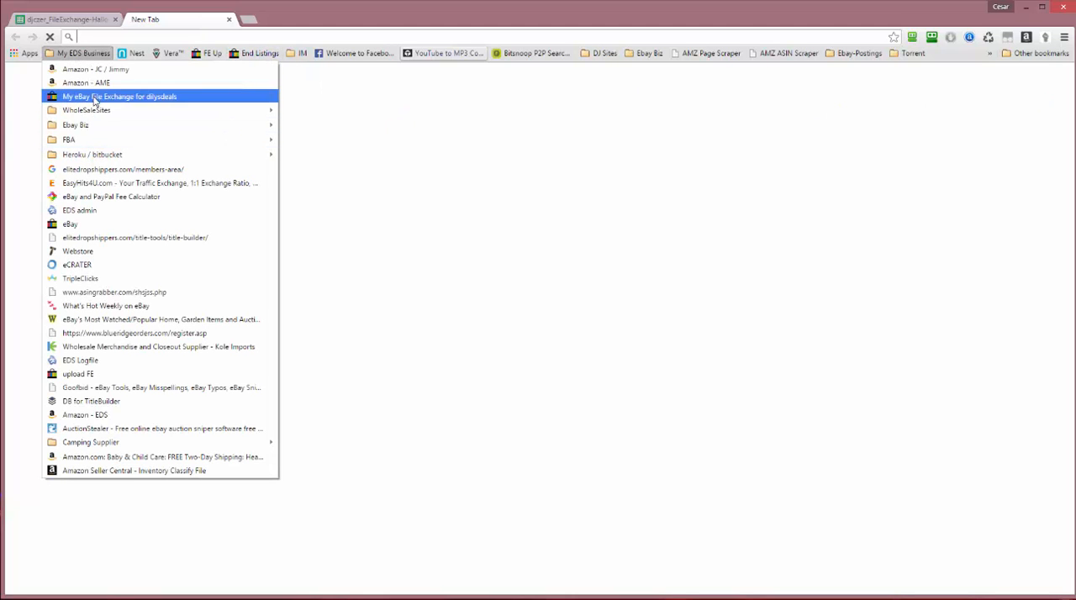
click(134, 169)
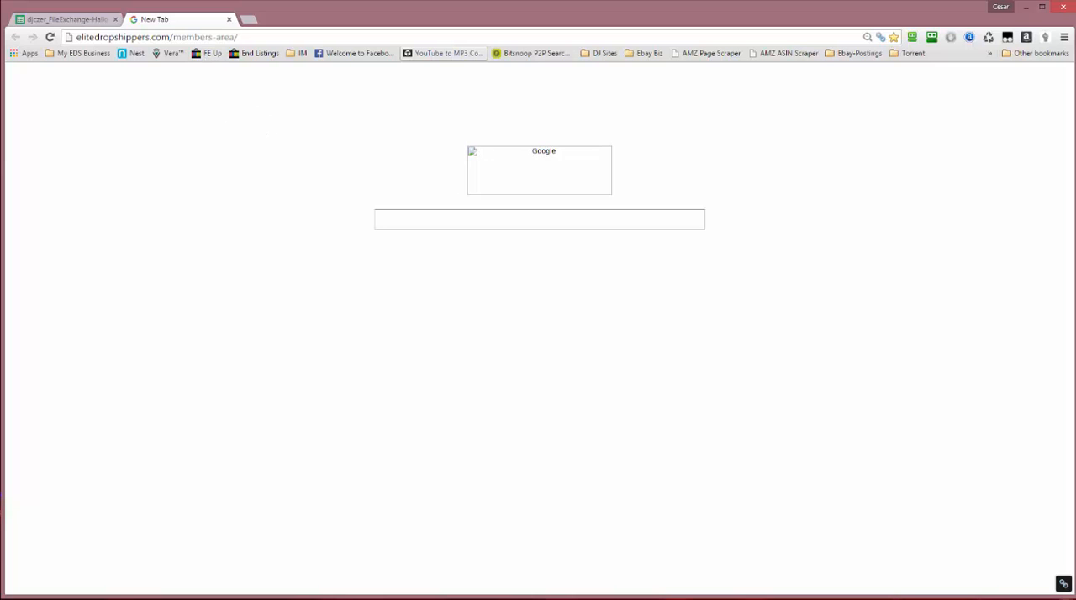
key(Return)
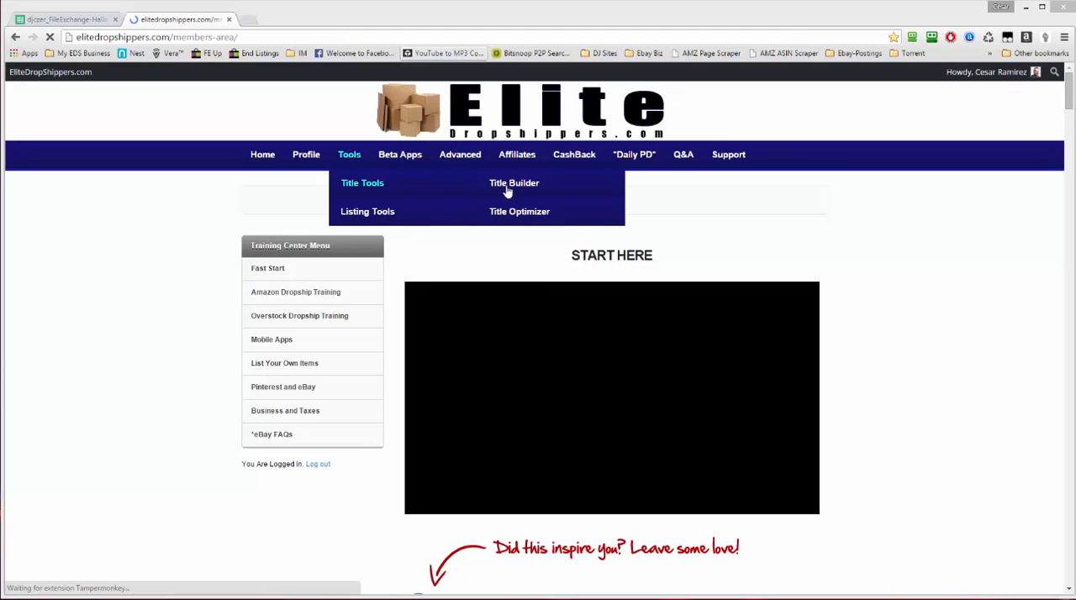
click(521, 188)
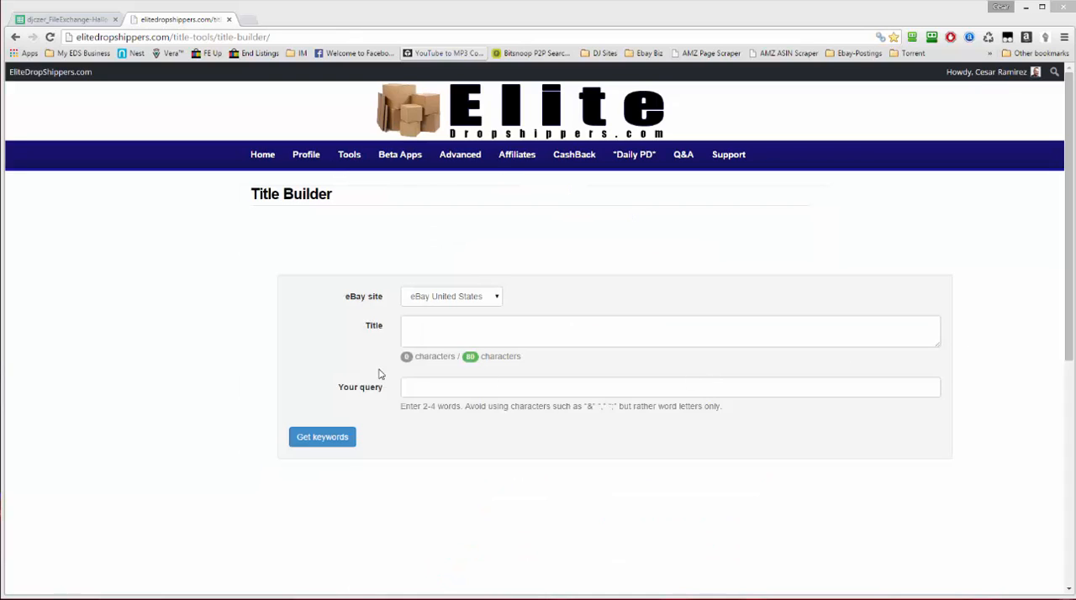
Get keywords for the query "Halloween Decor" and review the keyword list and suggested categories
click(413, 384)
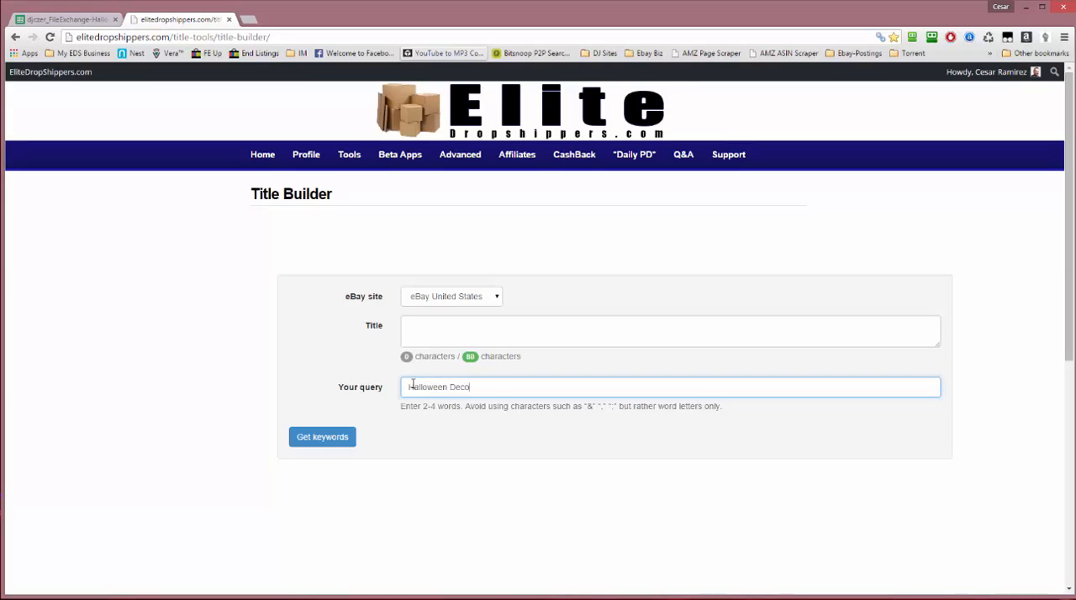
click(325, 438)
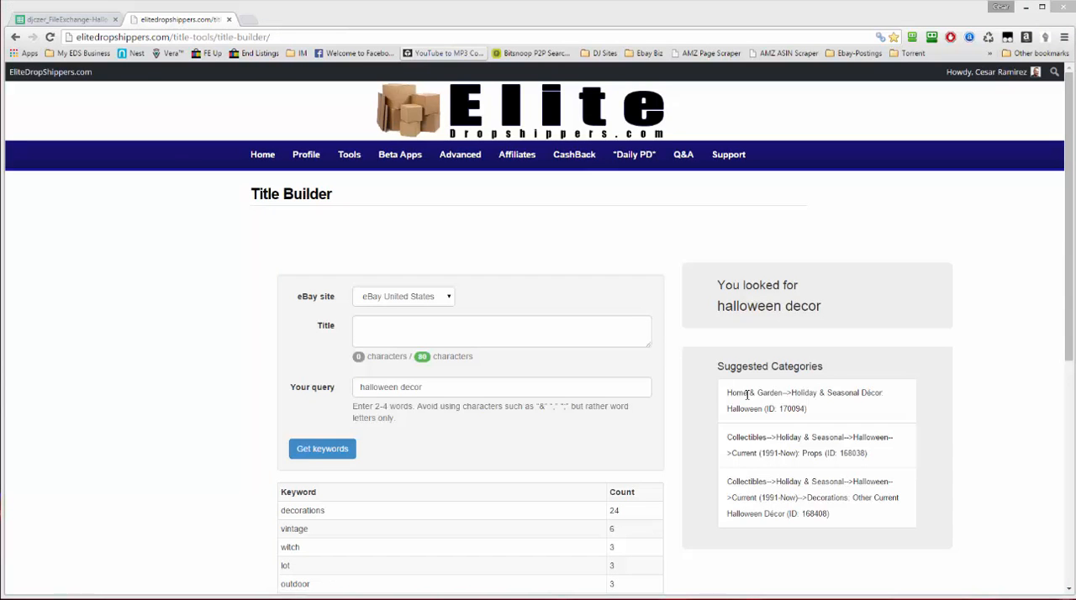
scroll(932, 389, down, 3)
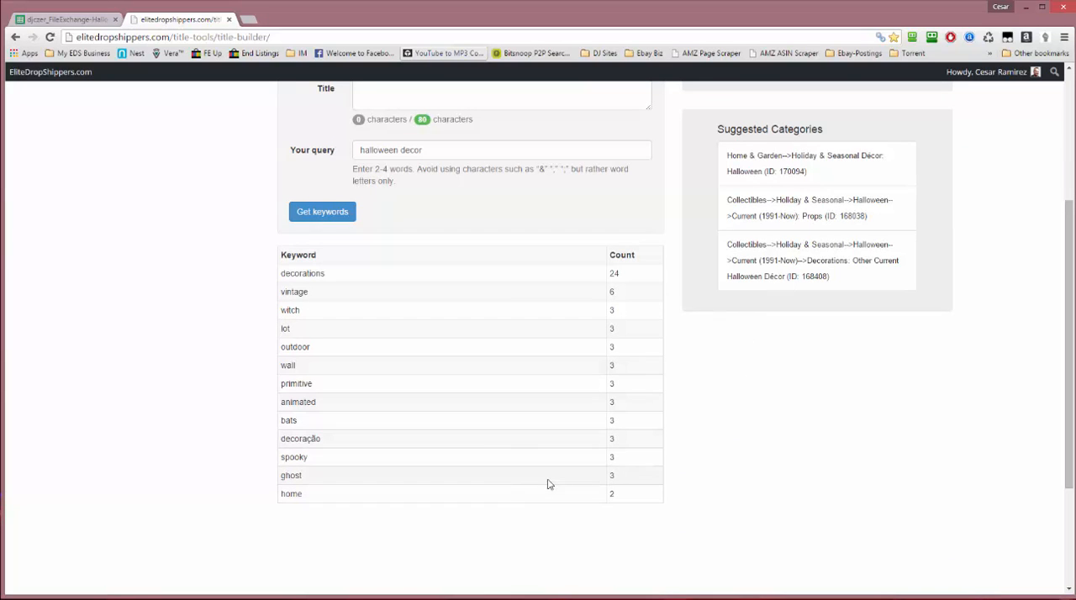
scroll(430, 440, up, 2)
scroll(430, 439, down, 1)
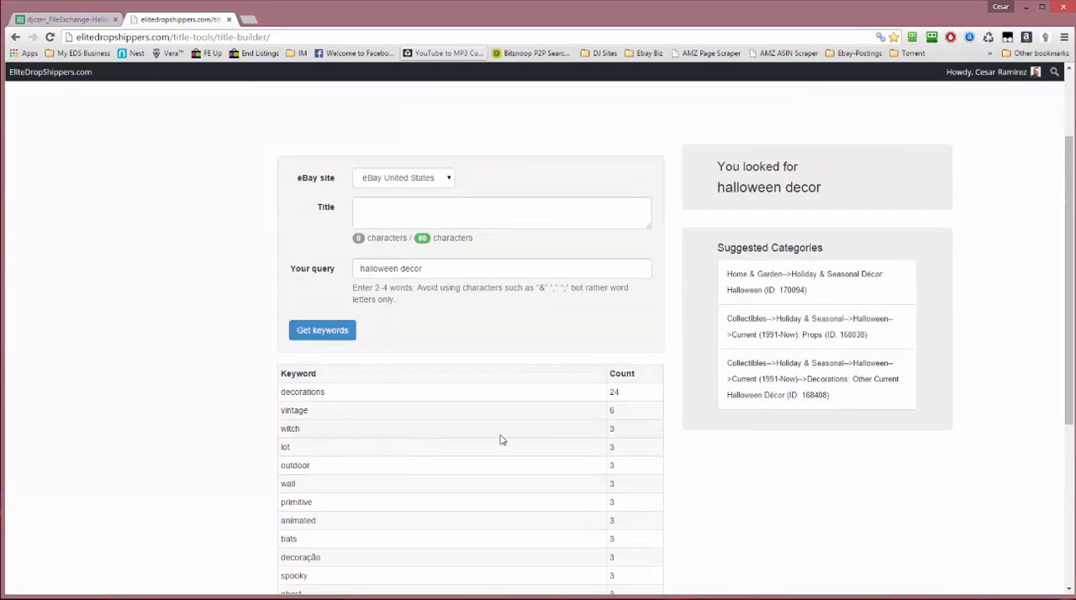
scroll(408, 306, up, 2)
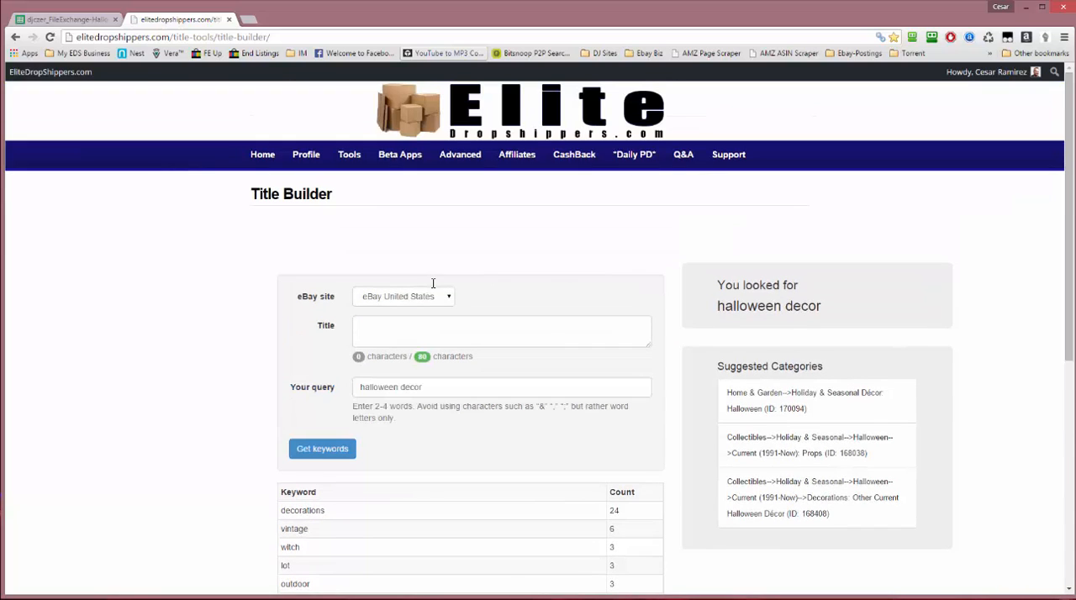
mouse_move(332, 154)
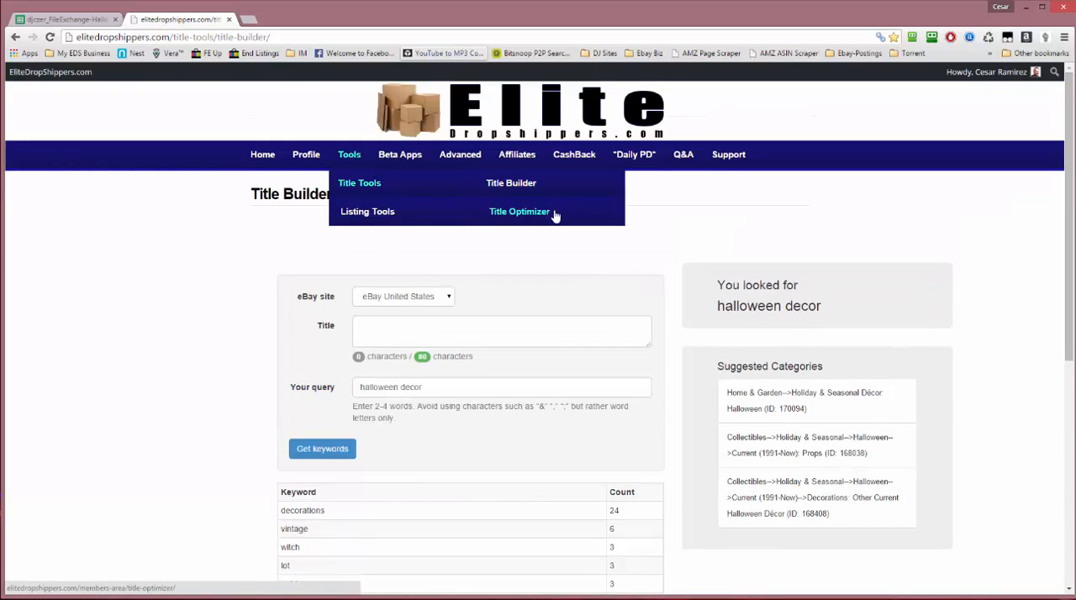
scroll(735, 262, down, 3)
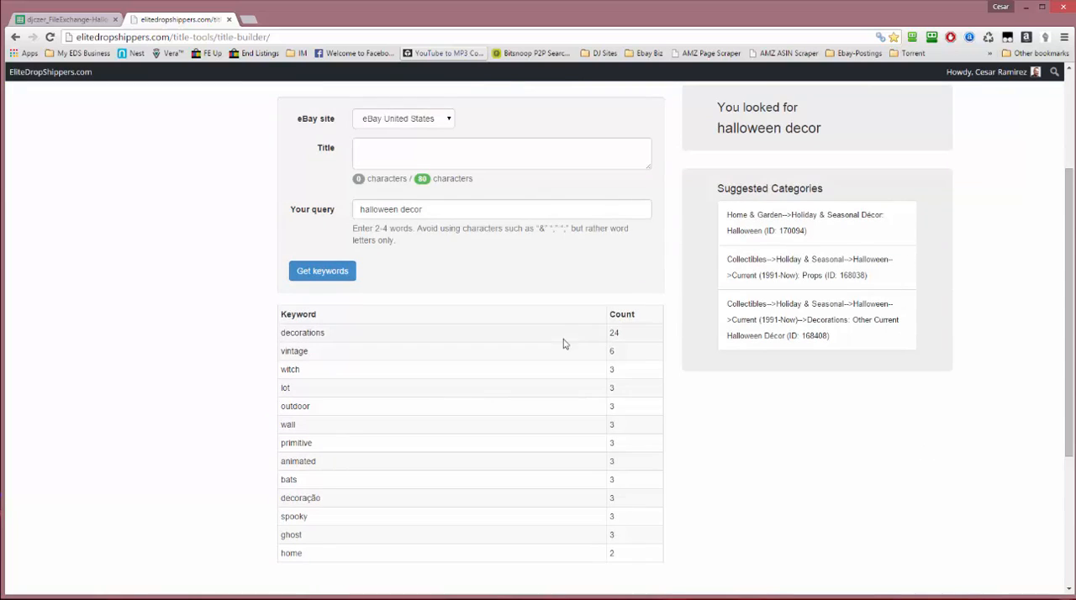
scroll(697, 373, up, 3)
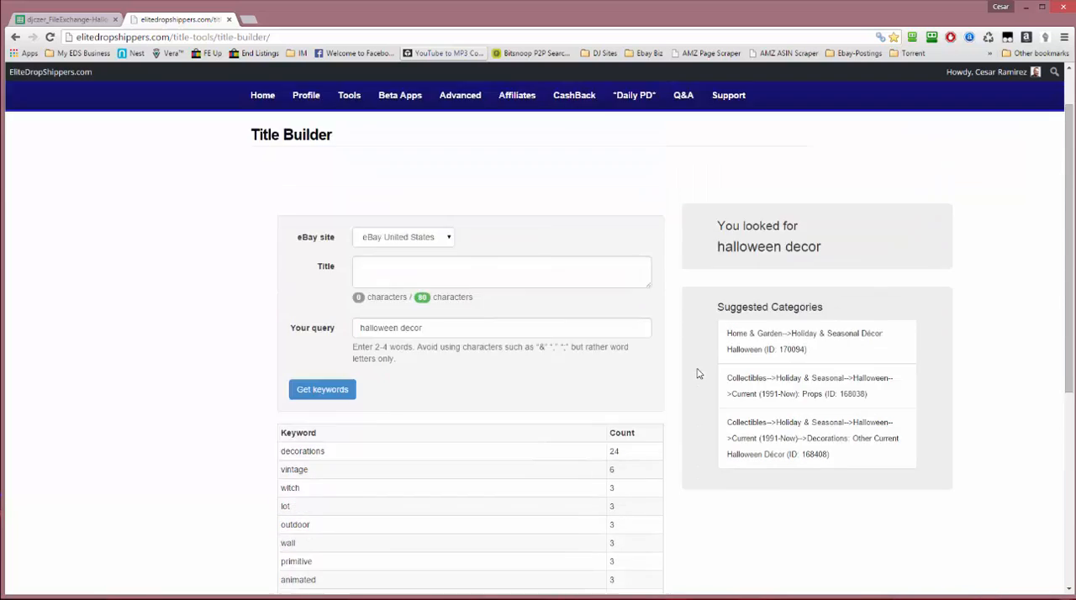
scroll(920, 395, down, 1)
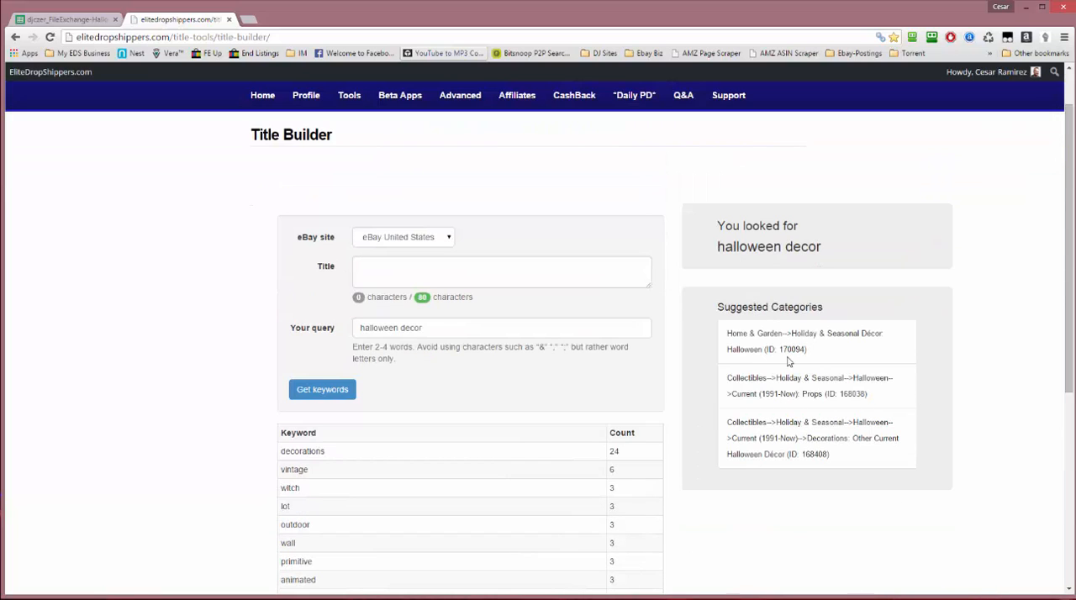
Copy the category ID 170094 from the suggested Home & Garden, Holiday & Seasonal Décor: Halloween category
drag(792, 333, 816, 360)
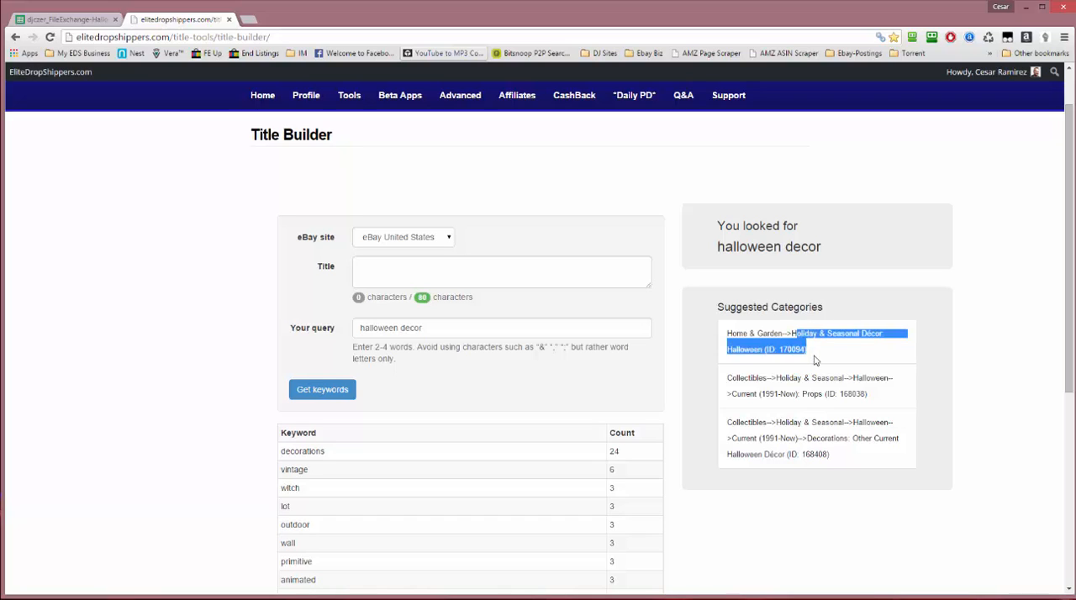
click(816, 361)
double_click(792, 349)
right_click(798, 359)
click(818, 359)
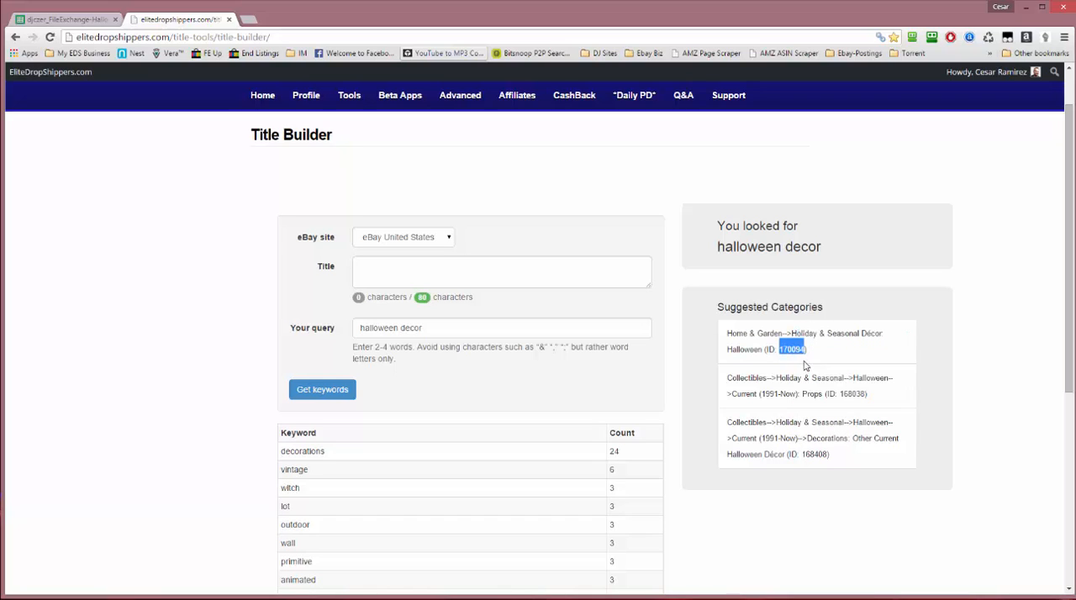
Switch back to the HalloweedDecor48 spreadsheet, paste 170094 into Category cell B2 and fill it down through B40
click(69, 20)
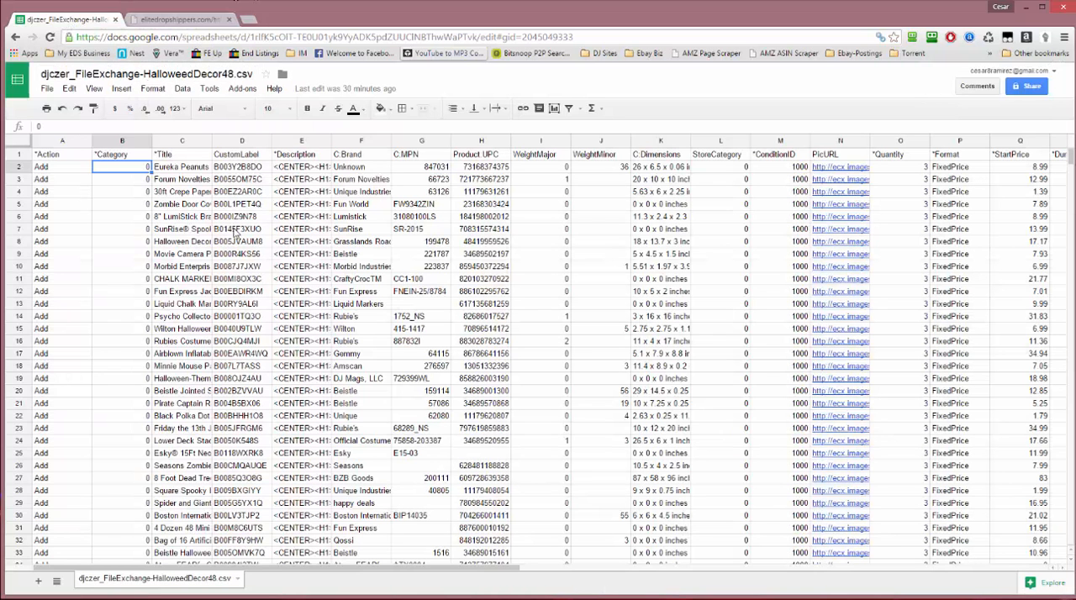
click(135, 172)
right_click(141, 171)
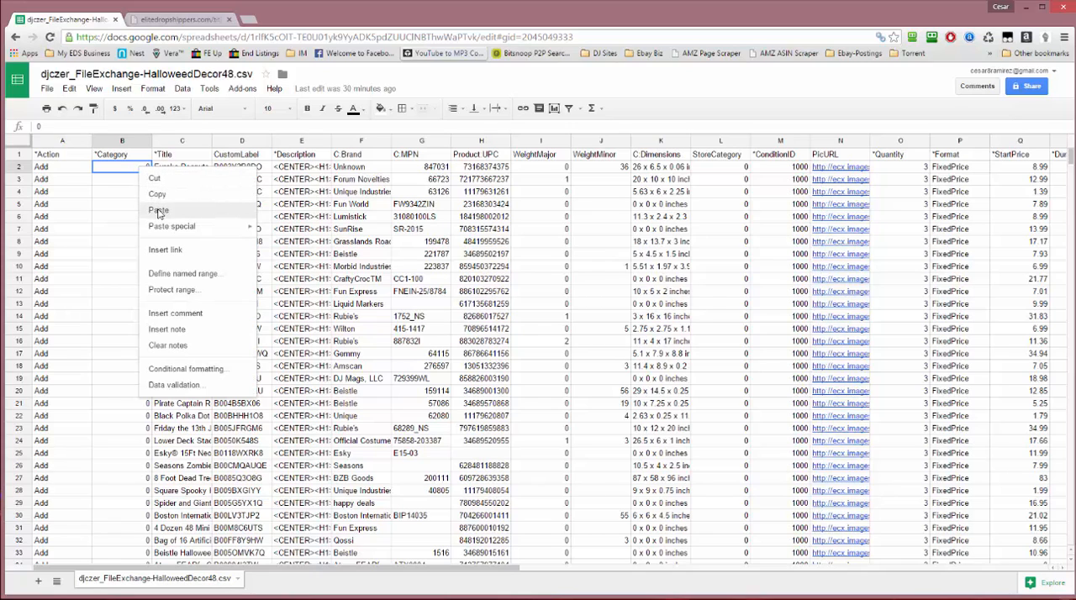
click(159, 210)
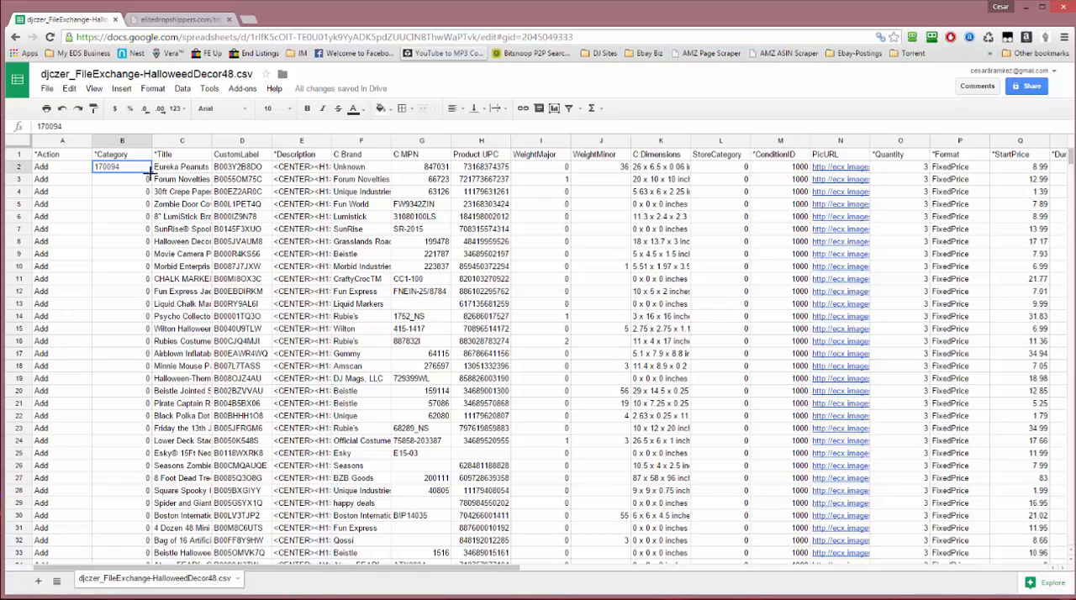
drag(151, 172, 131, 425)
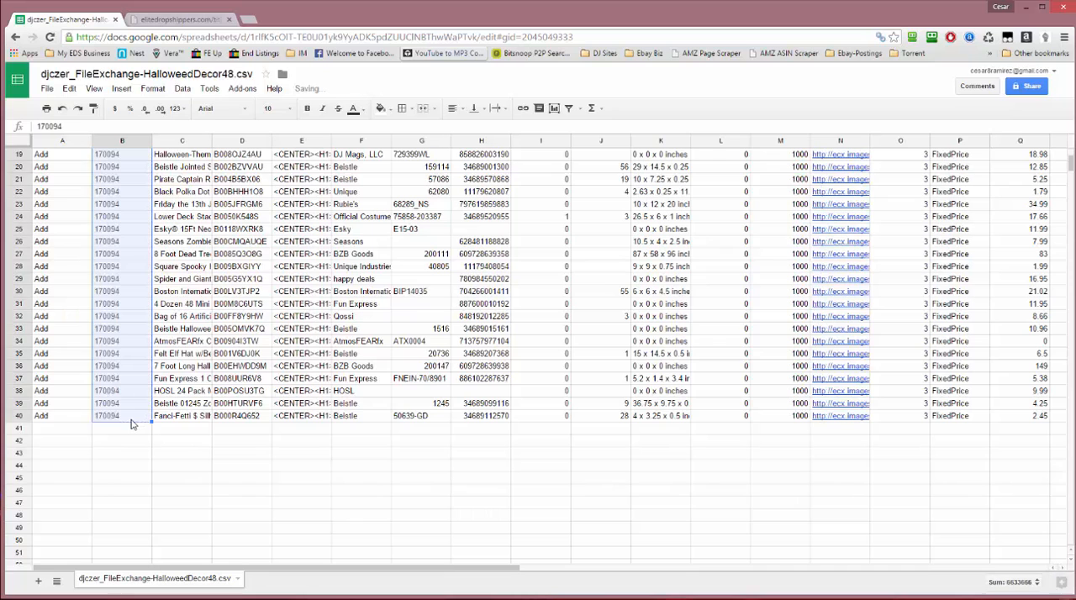
Widen the Title column so that most of the item titles can be read in full
scroll(126, 321, up, 6)
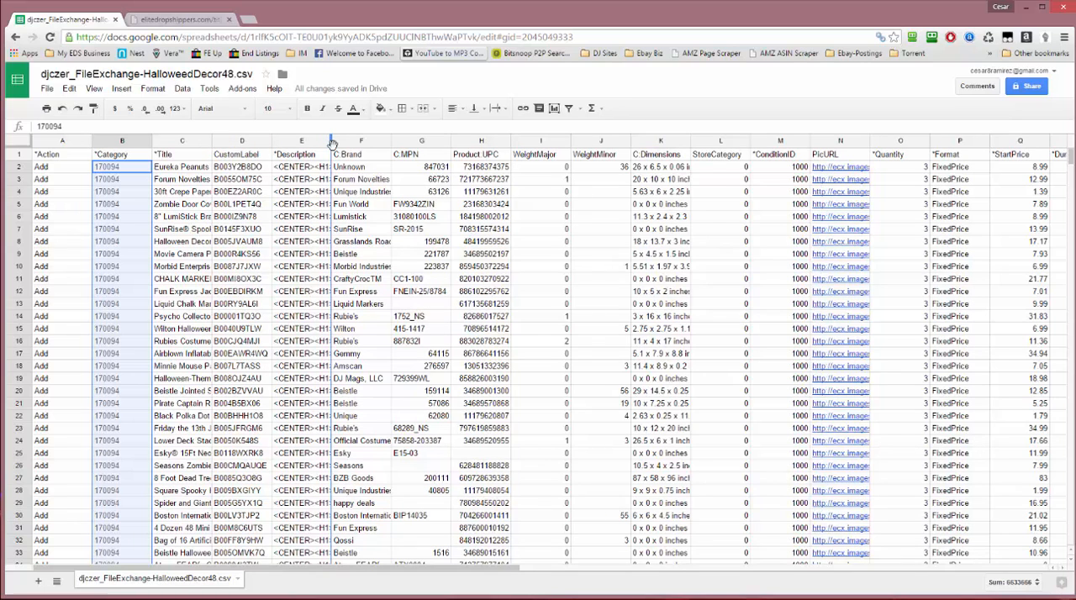
drag(332, 143, 333, 143)
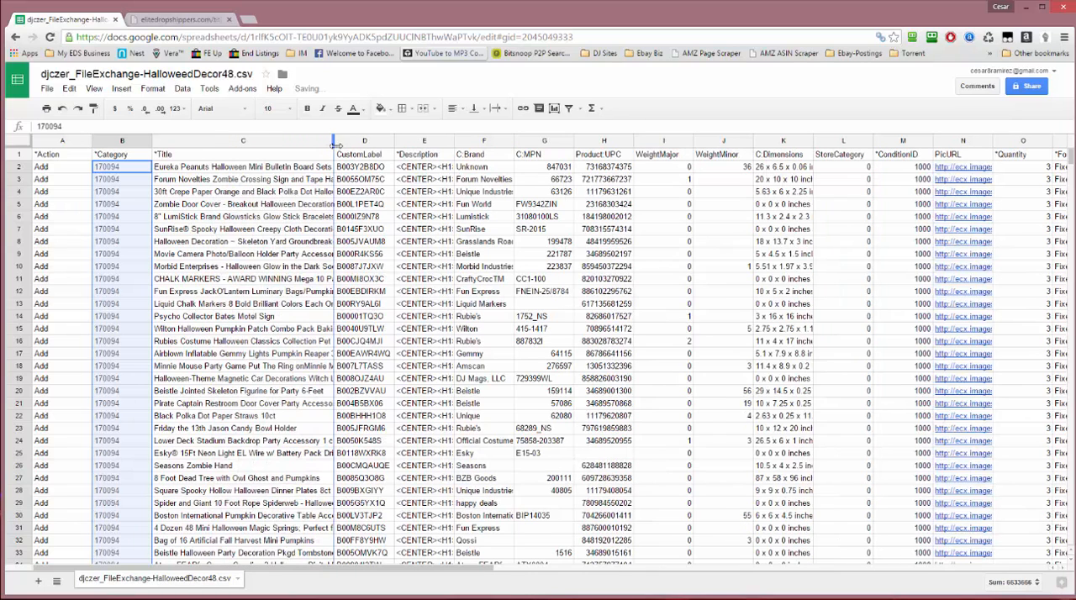
drag(402, 156, 432, 155)
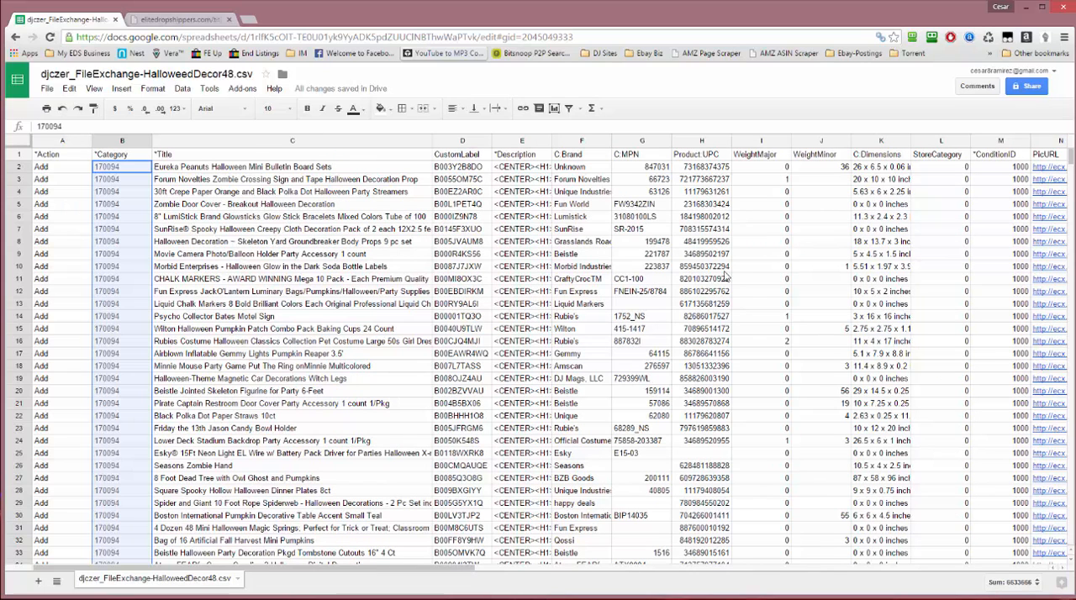
Insert two blank columns between the Category and Title columns
click(283, 140)
right_click(283, 141)
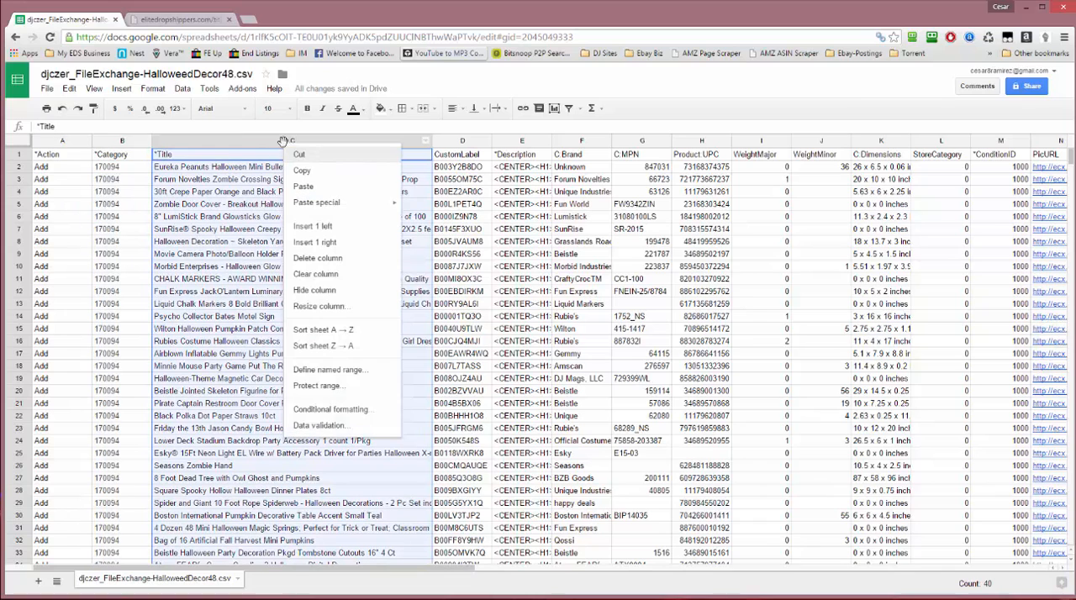
click(315, 232)
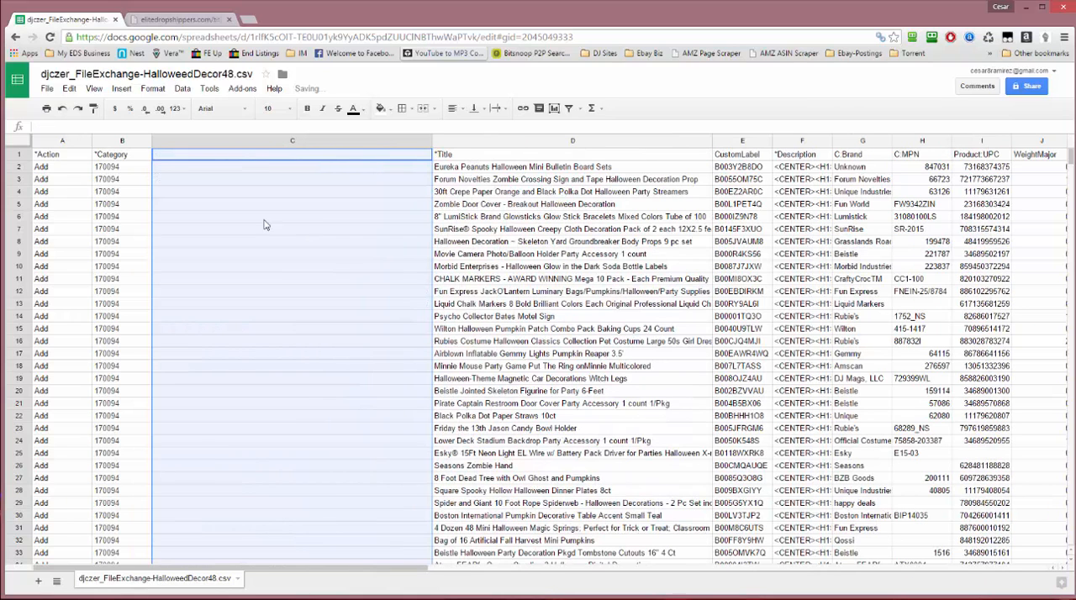
right_click(289, 142)
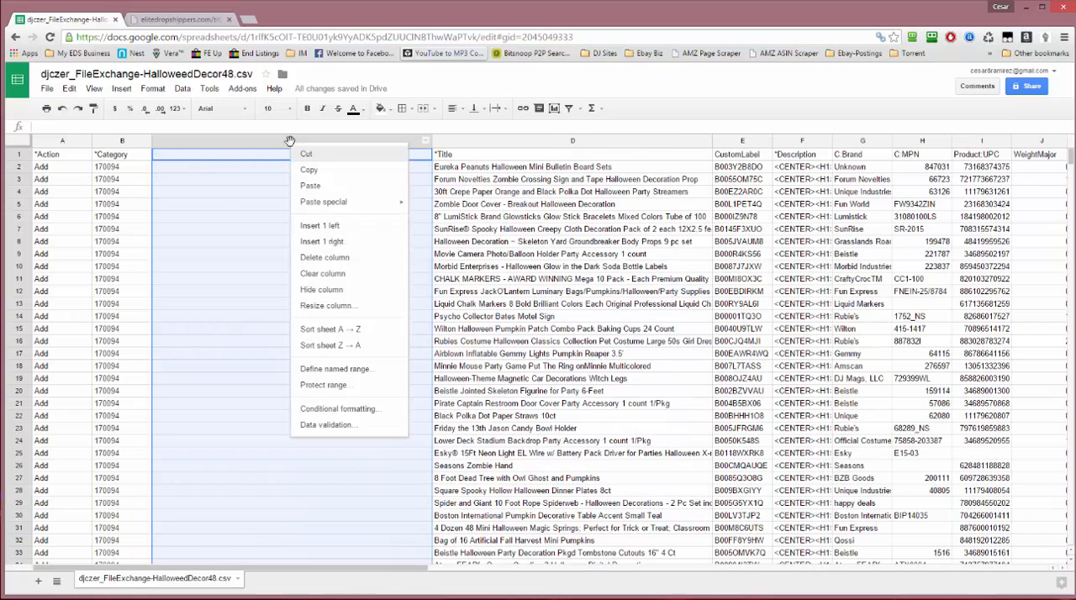
click(341, 227)
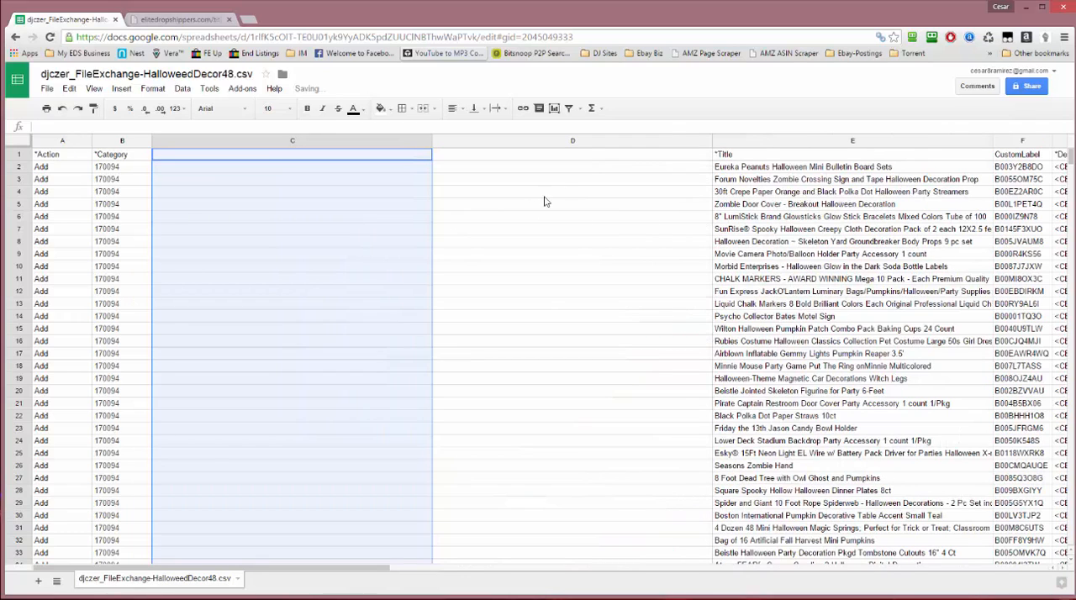
Enter the formula =CONCATENATE(E2, New) in cell D2 to append New to the first item title
click(566, 169)
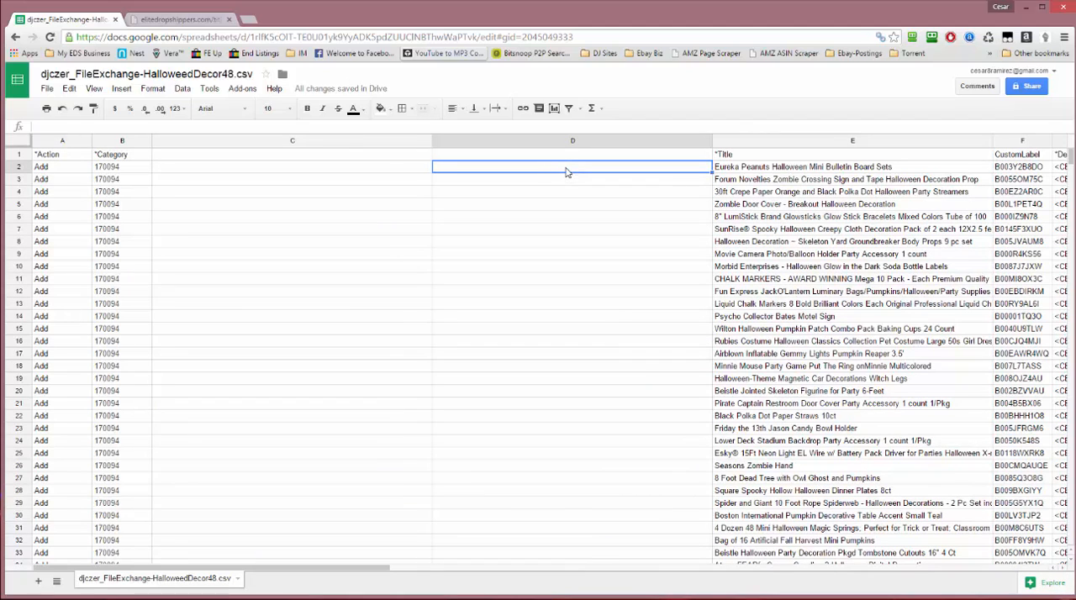
click(329, 128)
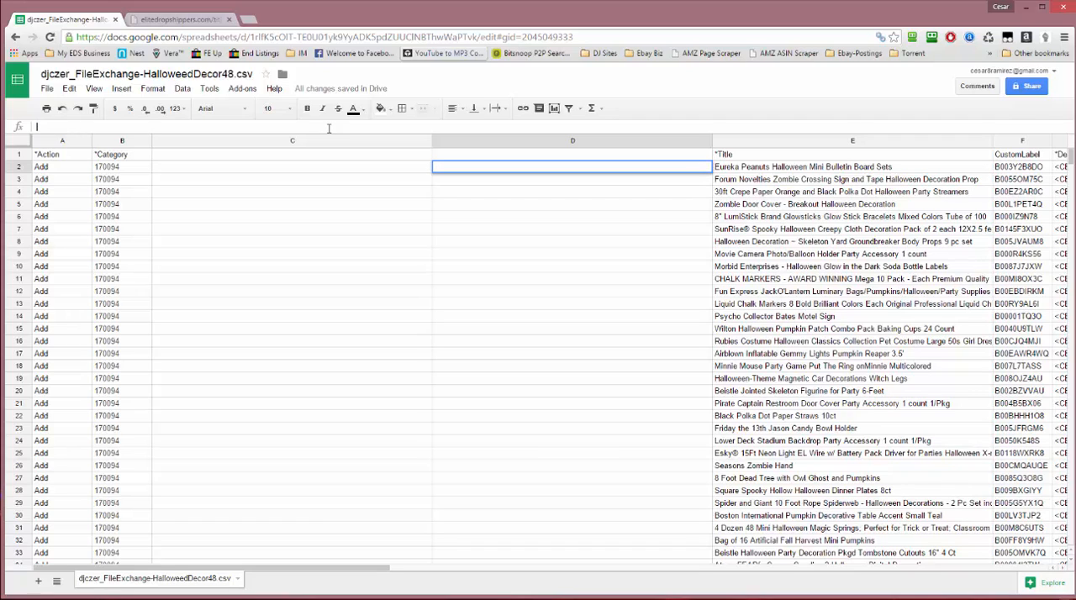
text(=con)
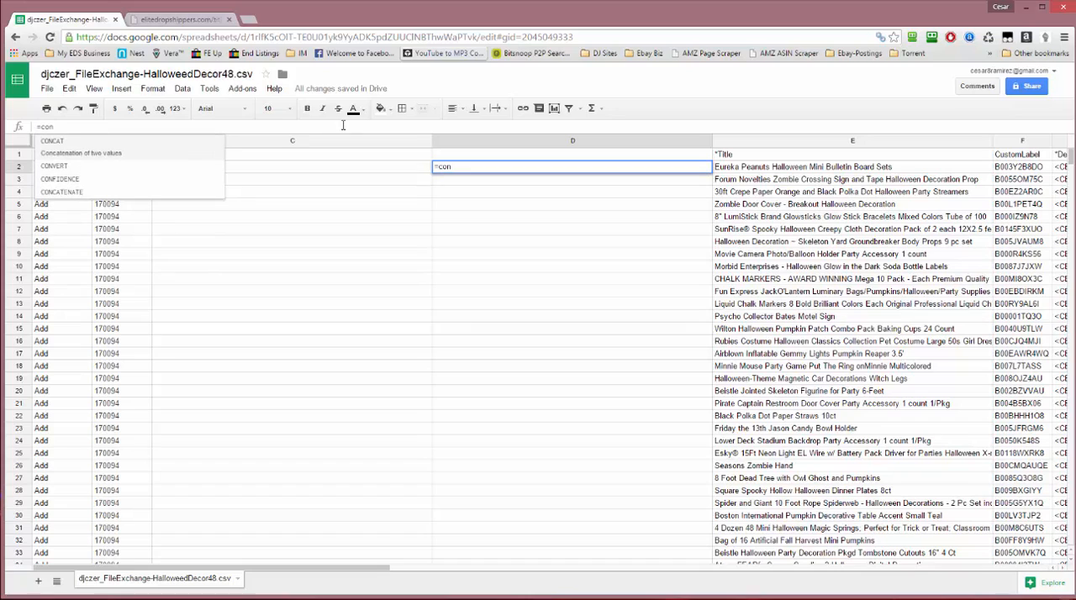
click(101, 195)
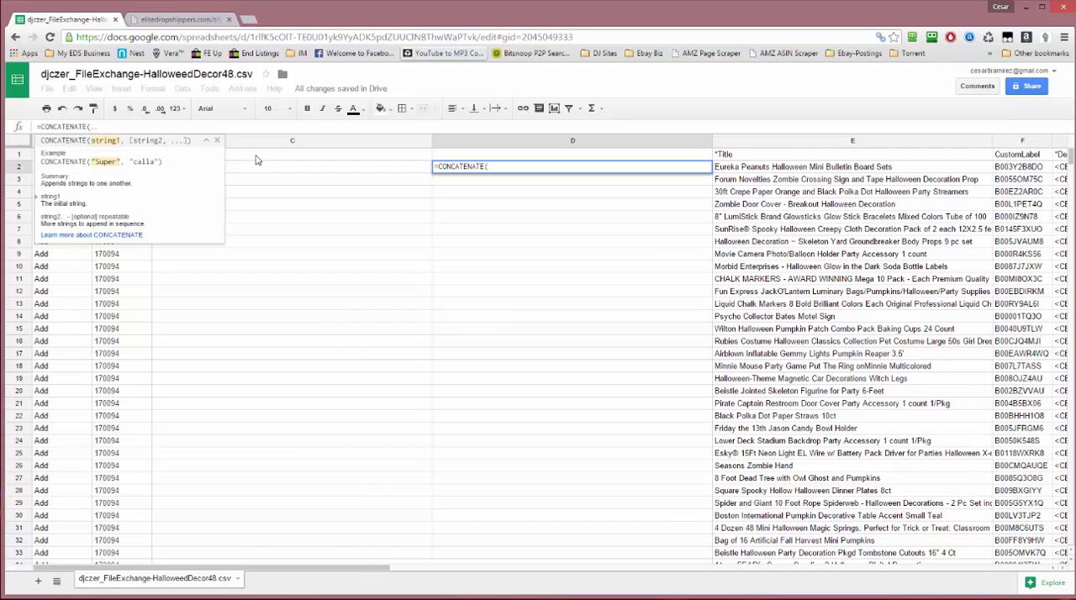
text(E2)
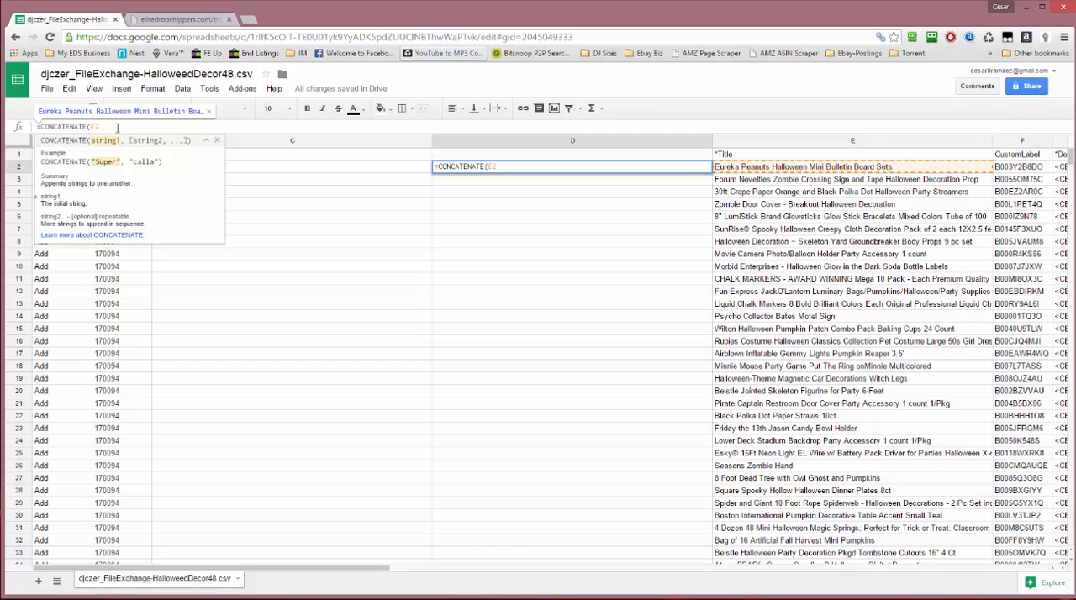
text(, New)
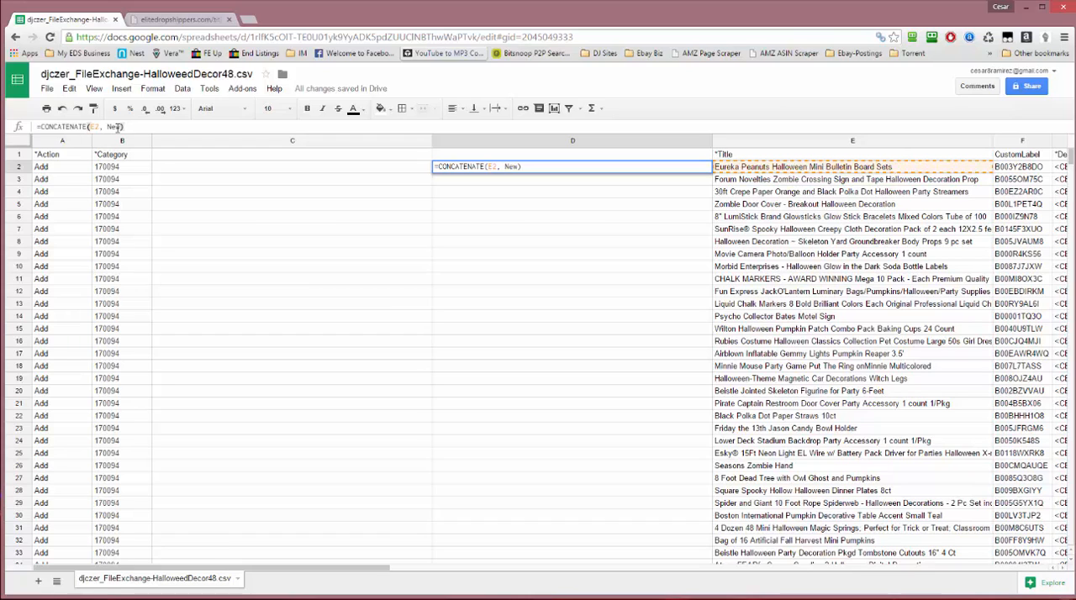
key(Return)
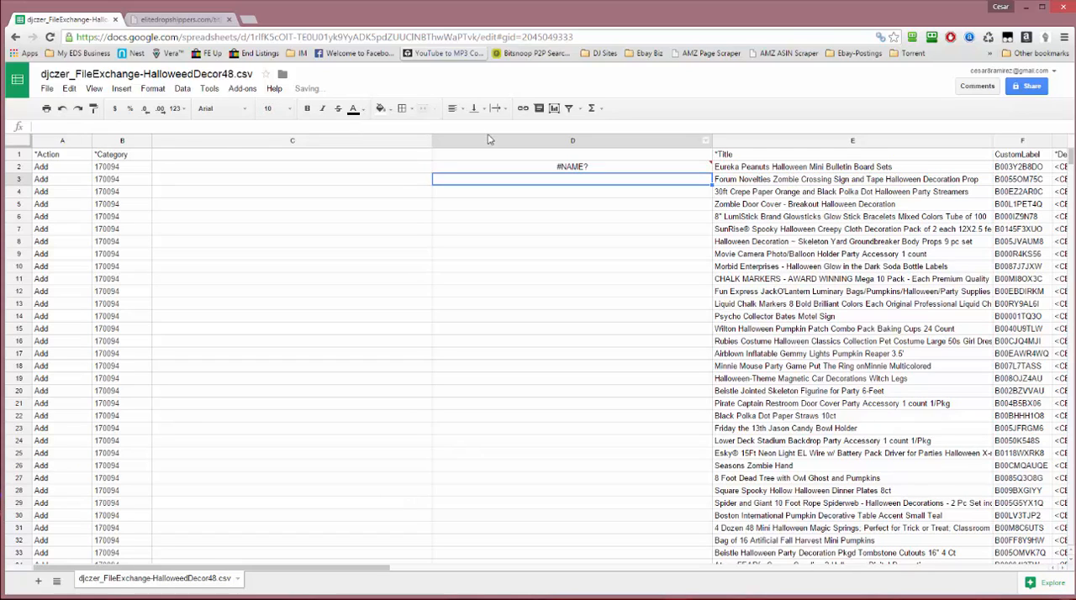
click(568, 168)
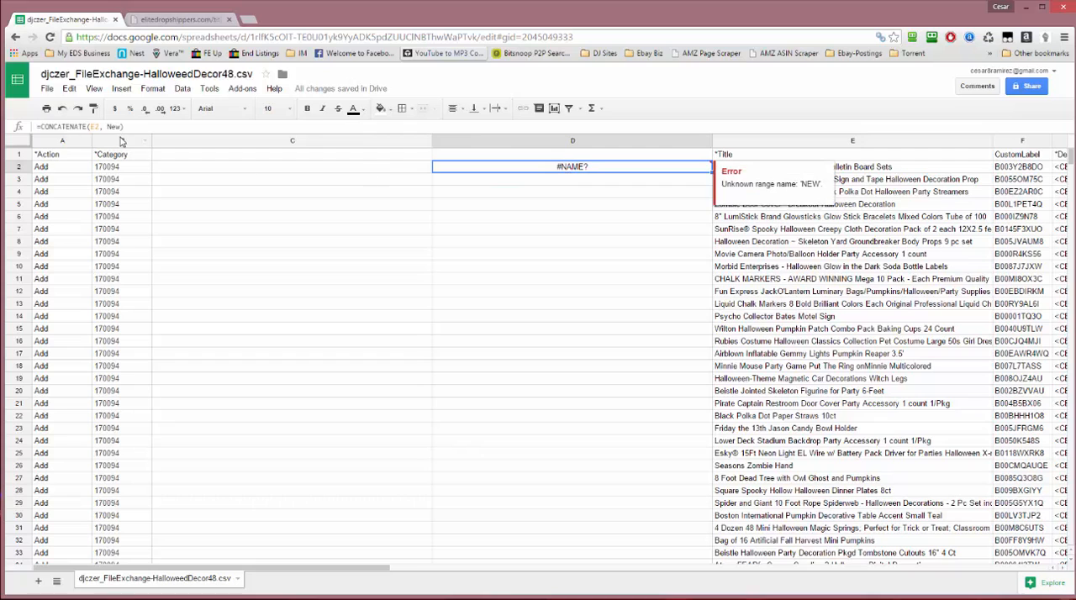
Insert a blank column directly before the Title column and enter " New" with a leading space in its cell E2
right_click(786, 144)
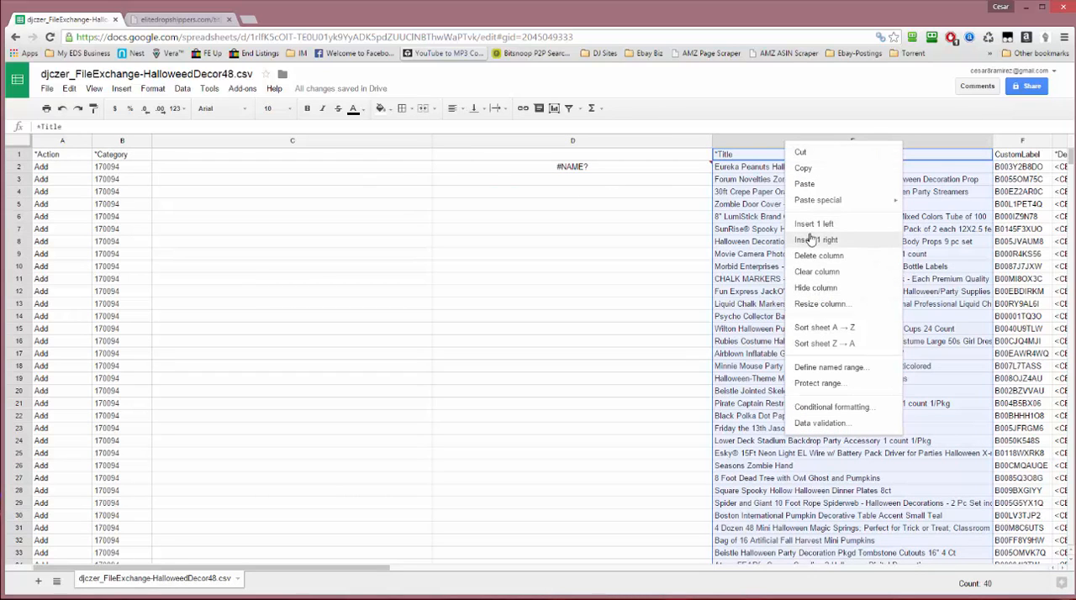
click(800, 226)
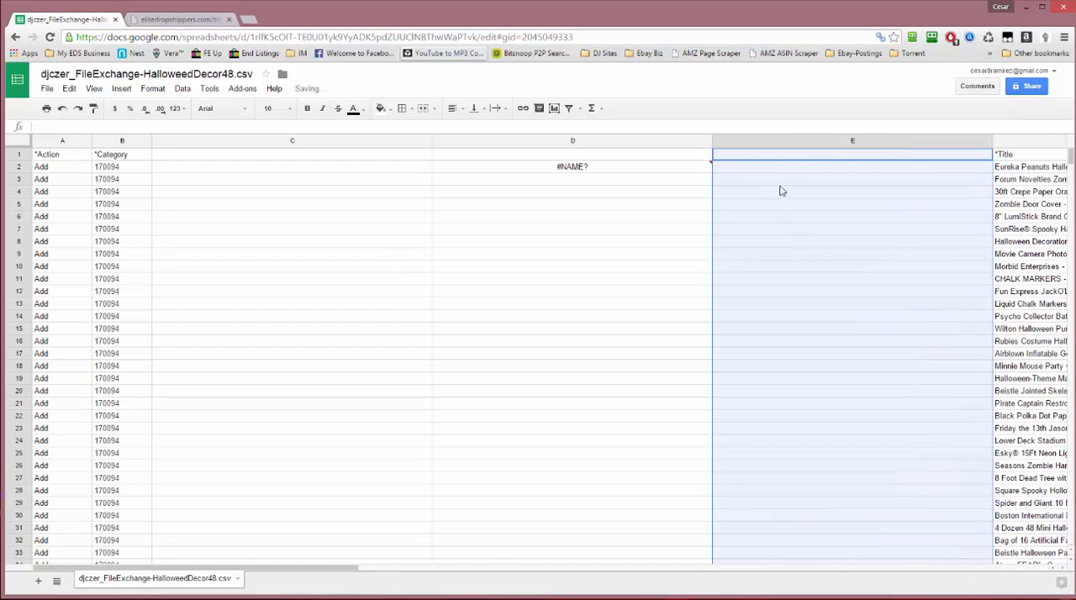
click(768, 169)
text(New)
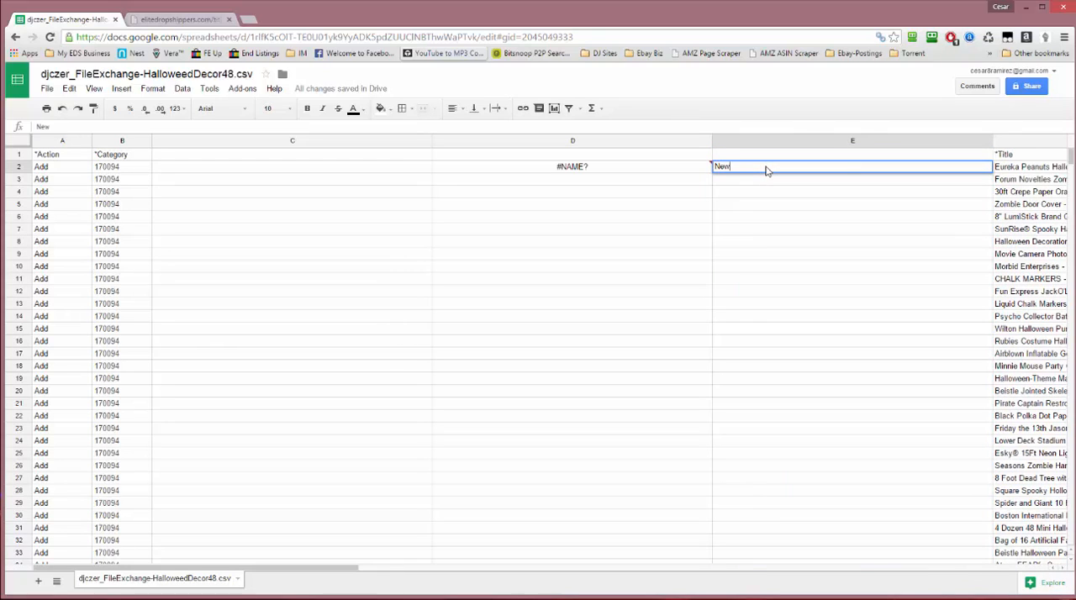
key(Return)
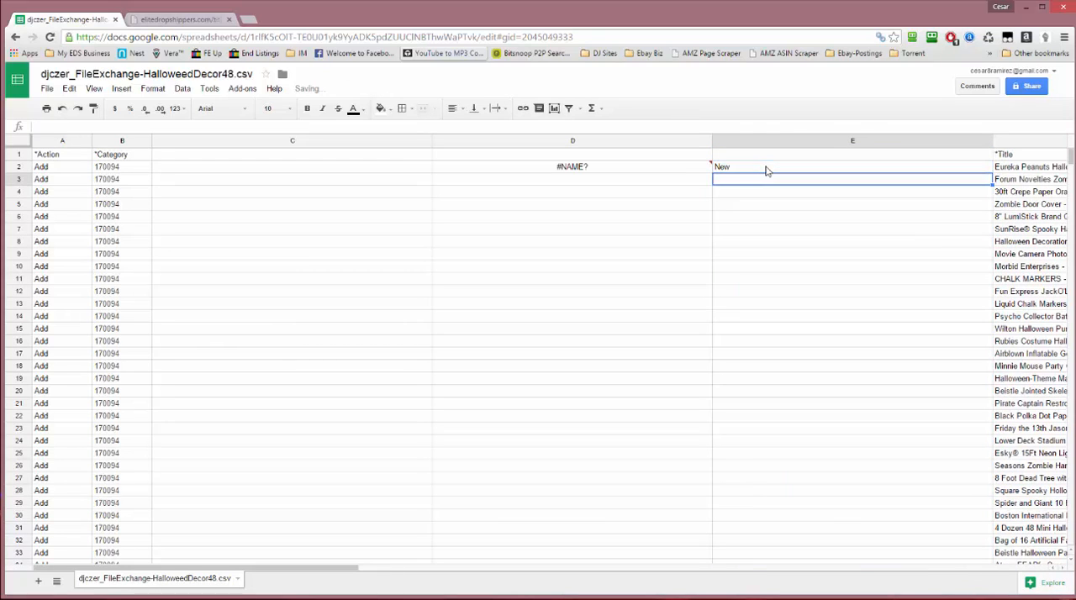
double_click(716, 170)
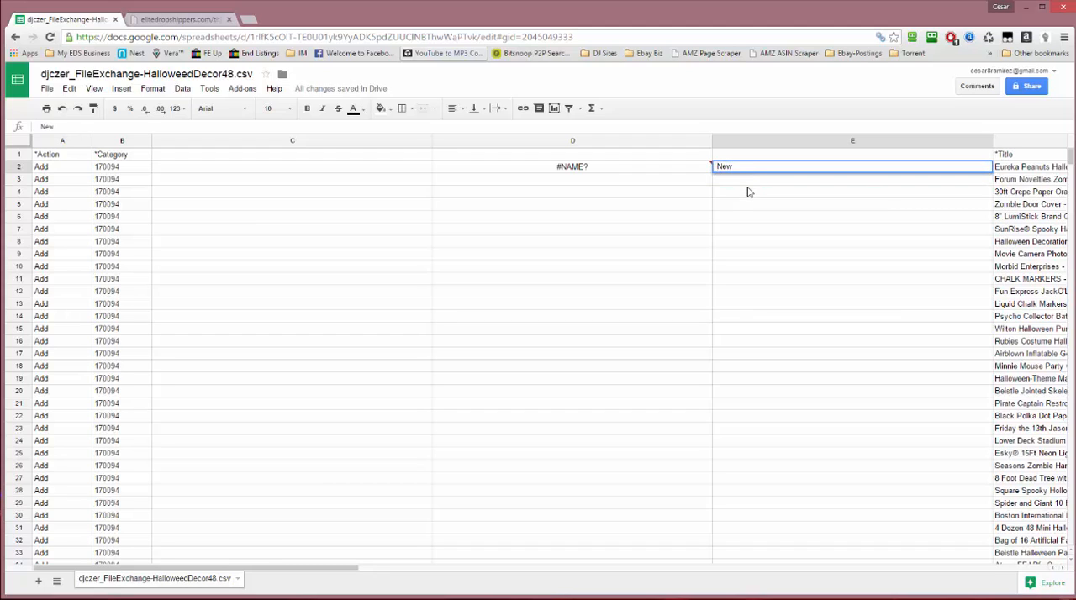
key(Return)
Narrow column E and fill the " New" suffix from E2 down through E40
click(772, 170)
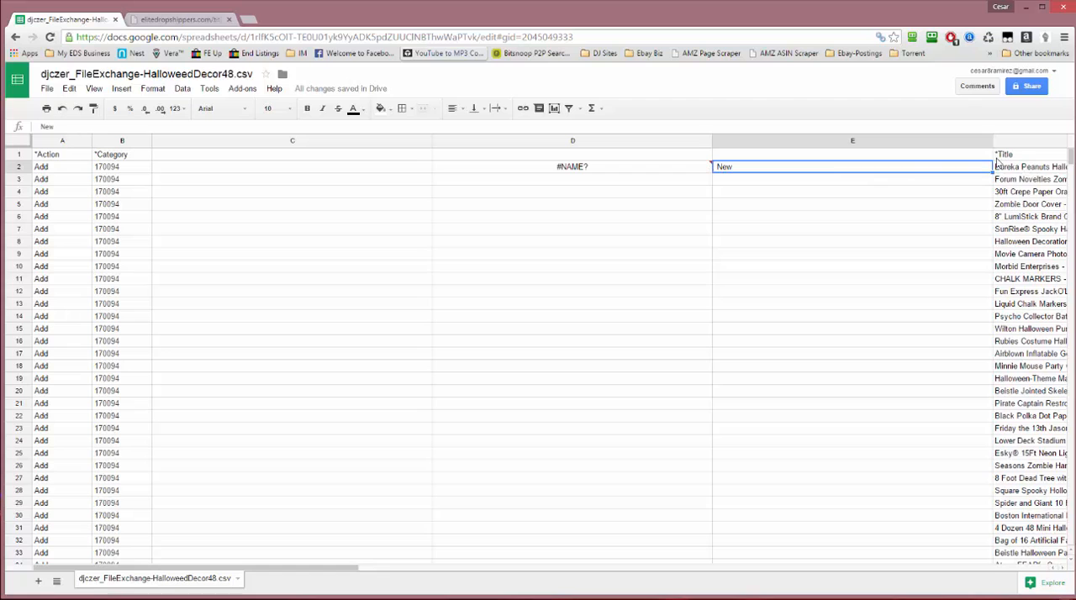
drag(993, 146, 791, 152)
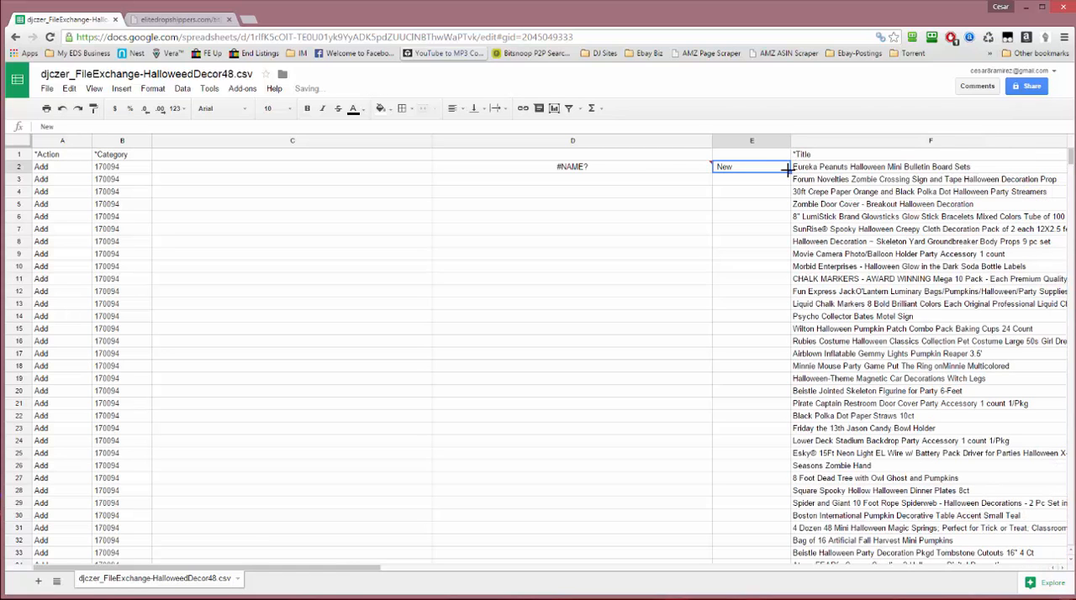
drag(788, 171, 757, 599)
drag(773, 541, 744, 284)
key(ctrl+shift+Up)
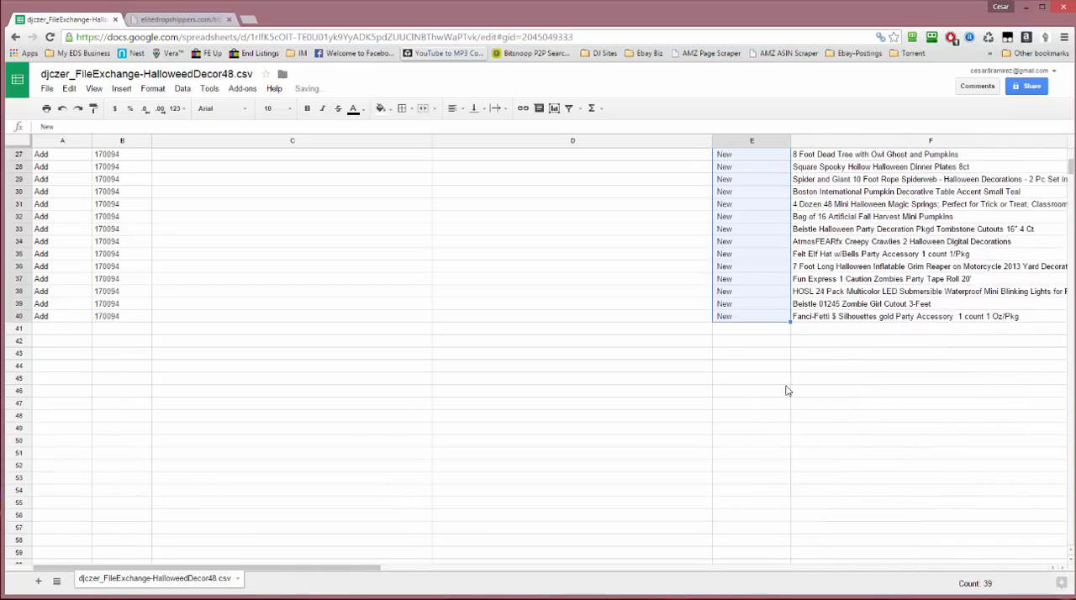
Change the formula in D2 to =CONCATENATE(F2, E2) and fill it down through D40
click(586, 169)
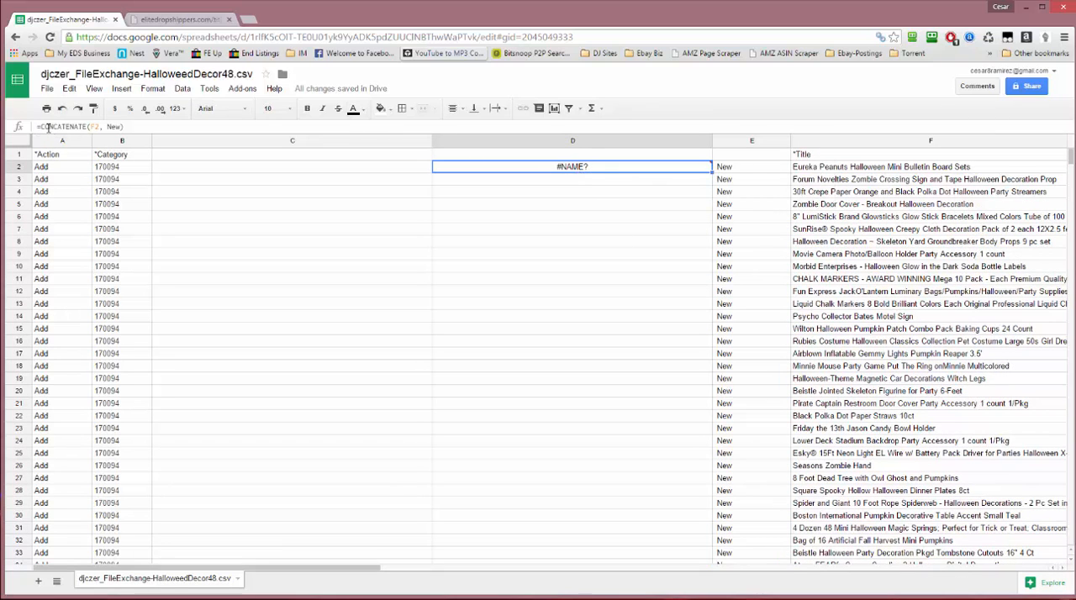
click(98, 126)
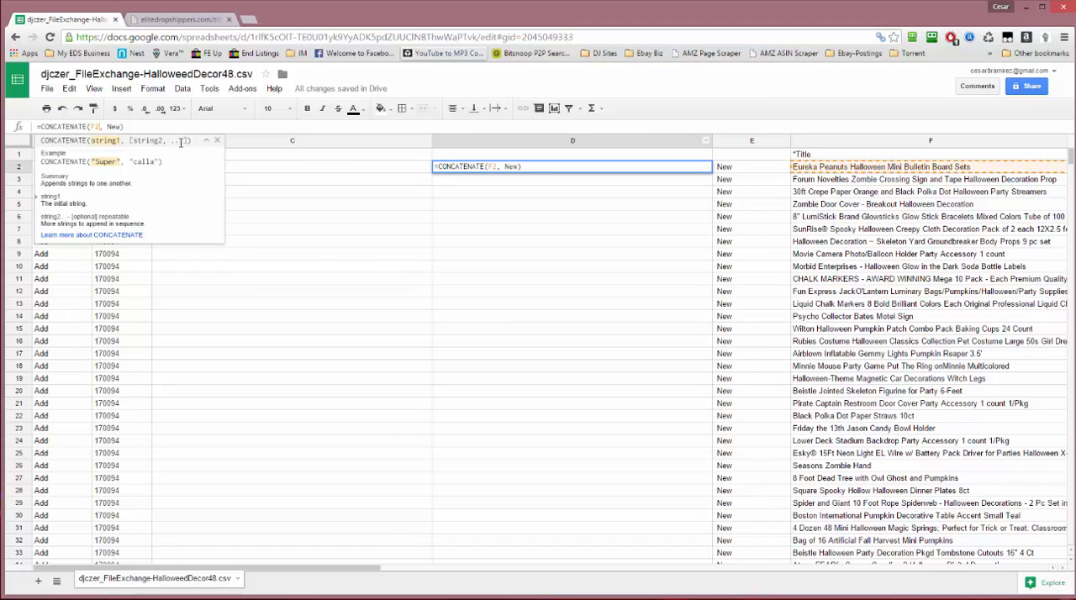
double_click(115, 126)
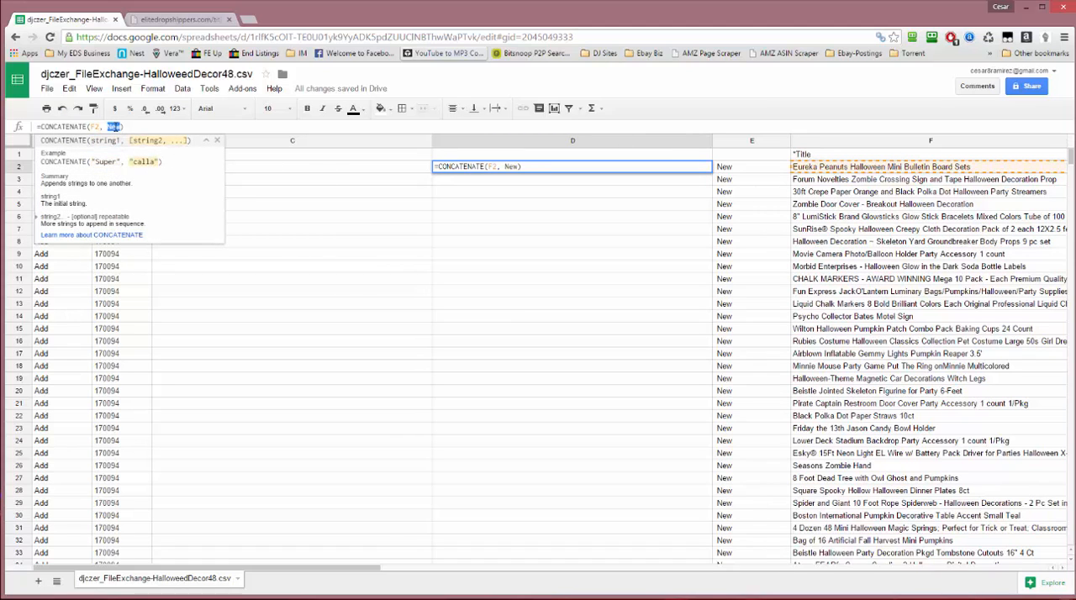
text(E2)
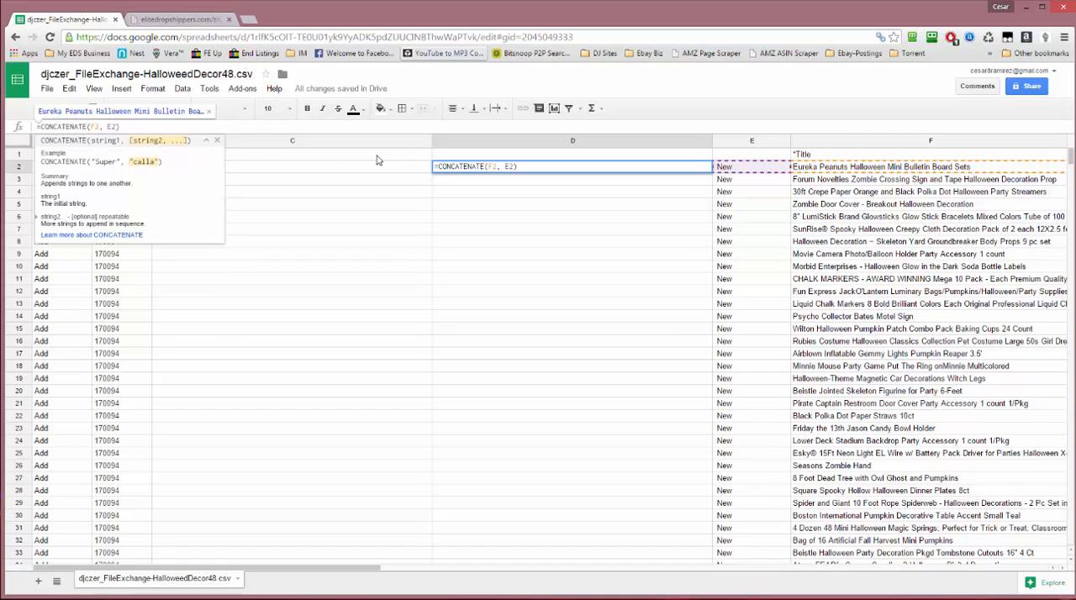
key(Return)
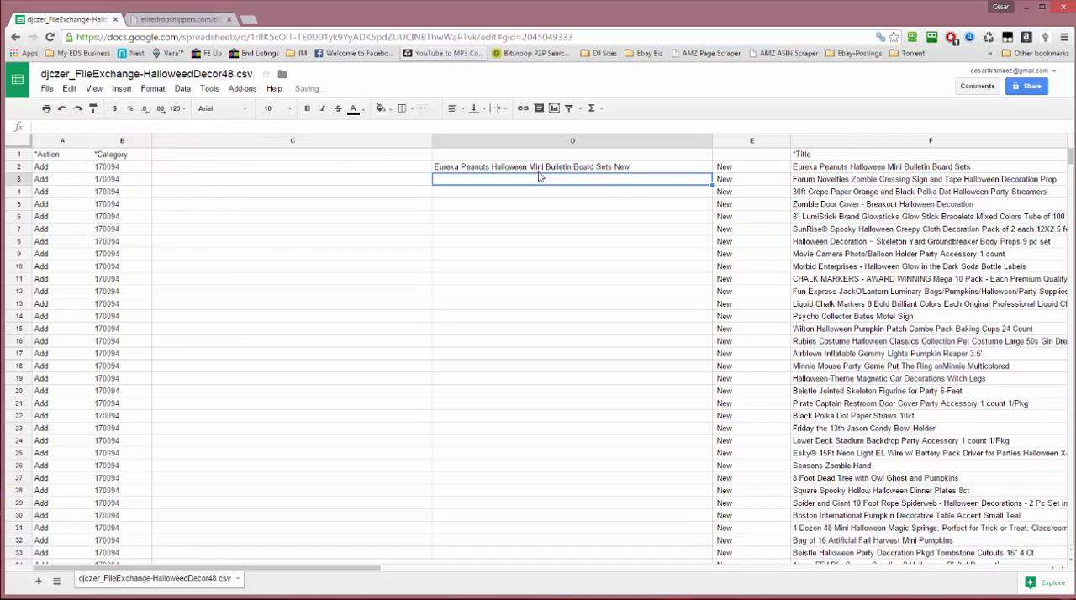
key(Up)
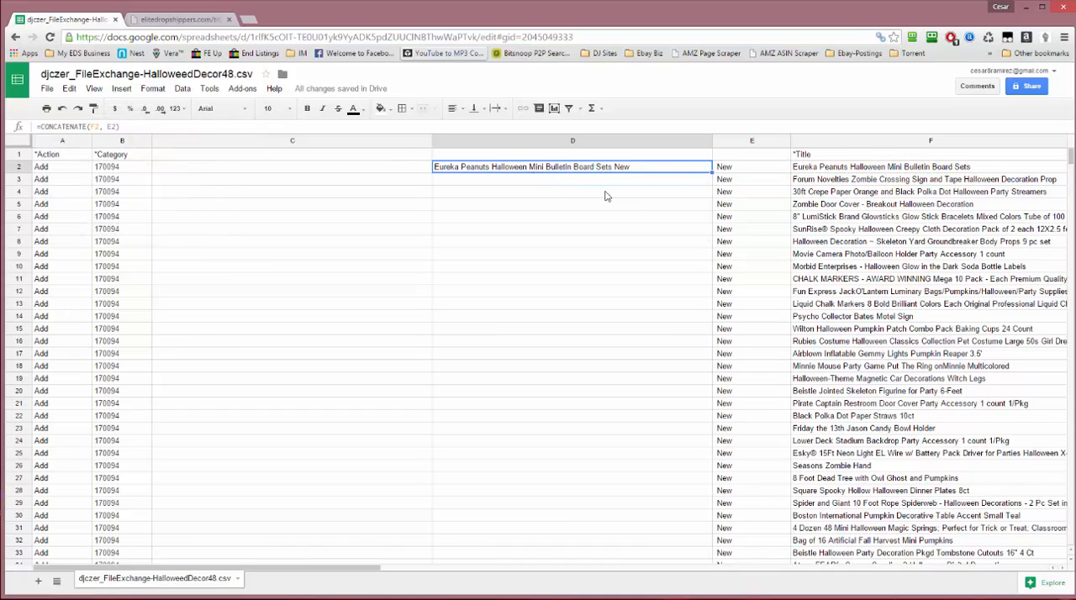
drag(711, 173, 685, 443)
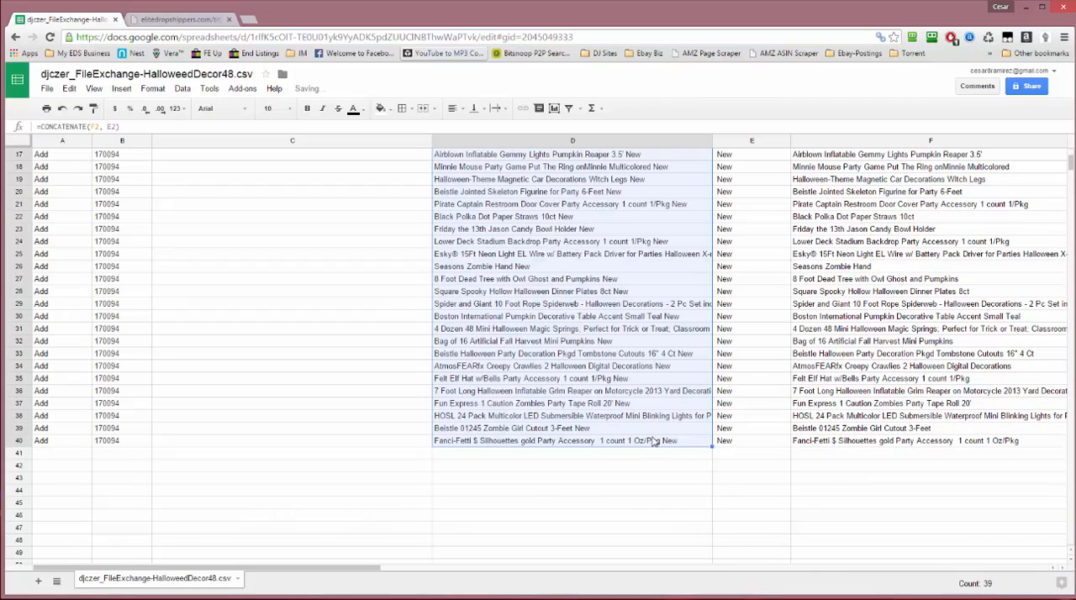
scroll(638, 353, up, 5)
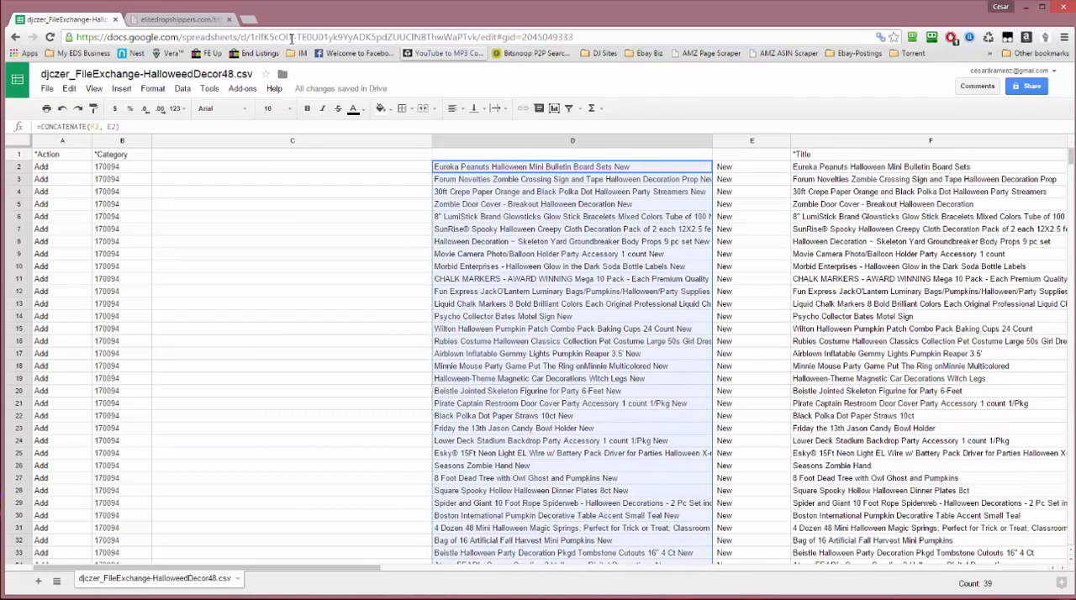
Check the Title Builder page's halloween decor keywords, and change the spreadsheet's suffix in E2 through E40 to " New Decor"
click(158, 20)
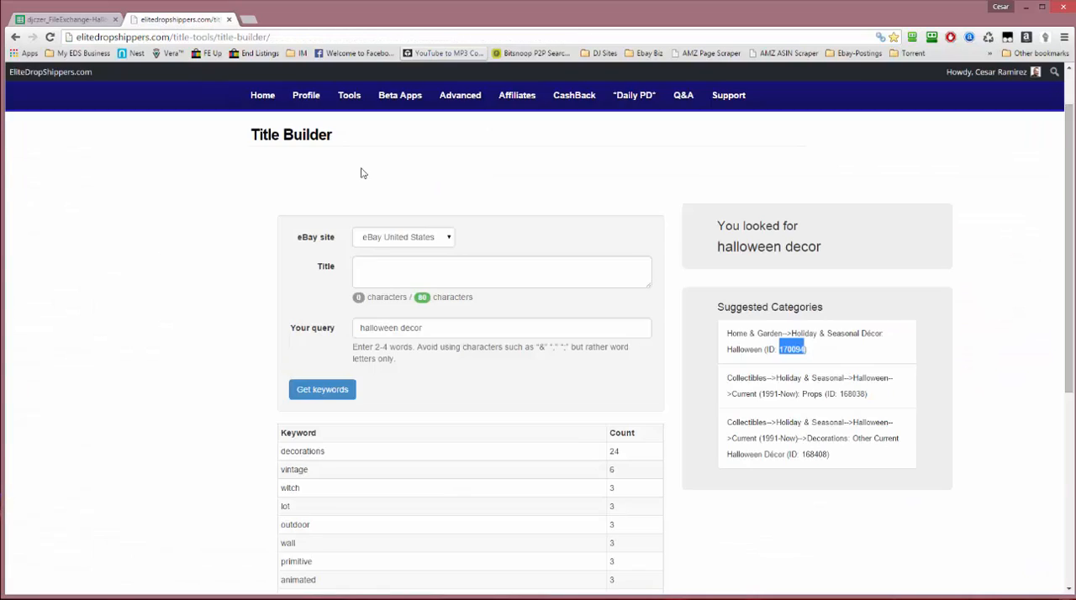
scroll(363, 174, down, 2)
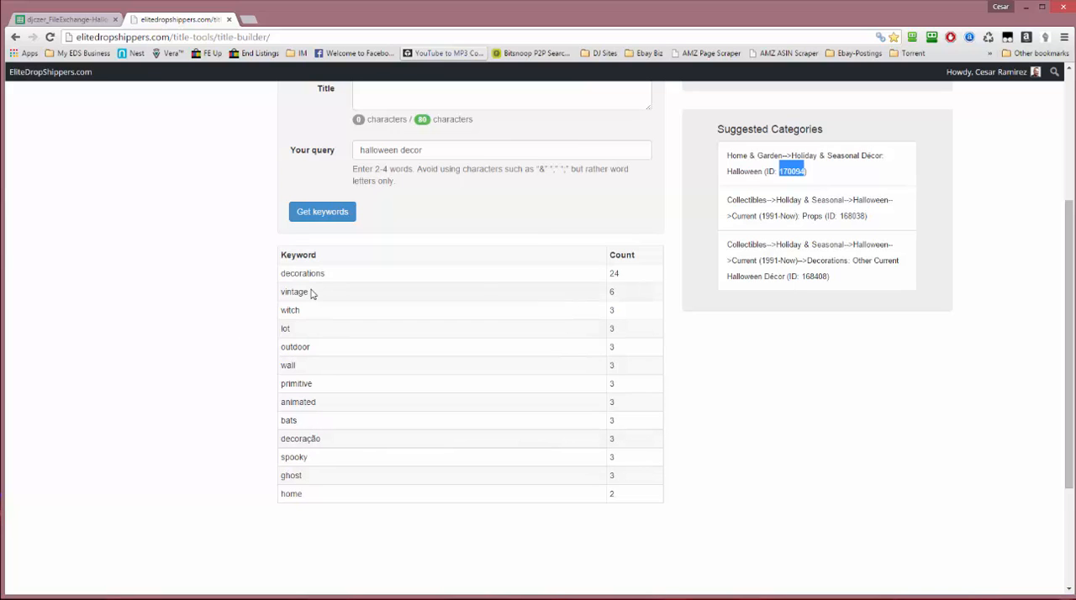
click(97, 19)
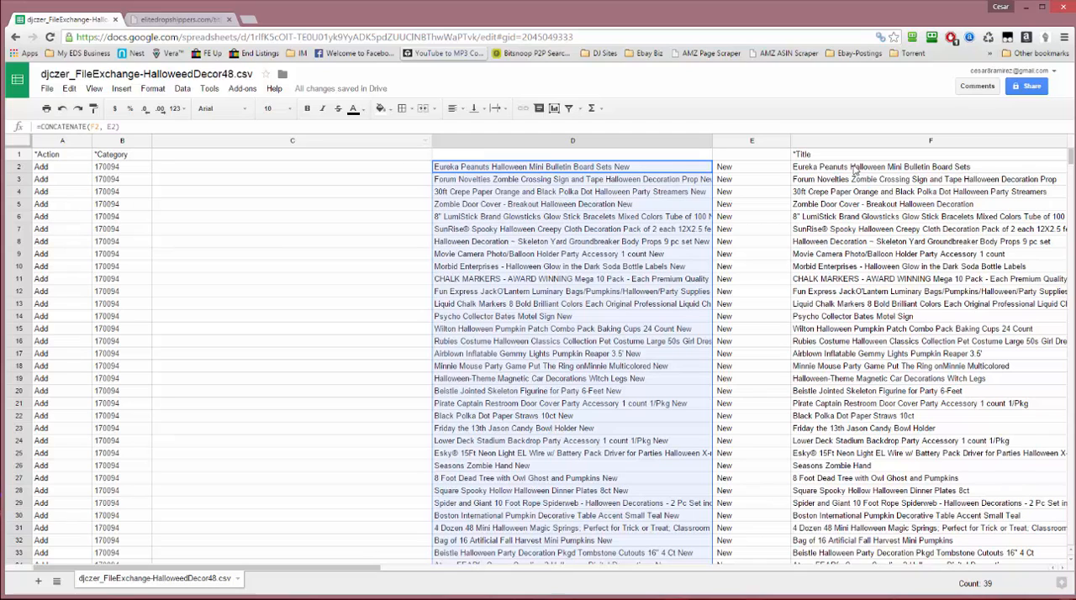
click(778, 167)
double_click(778, 168)
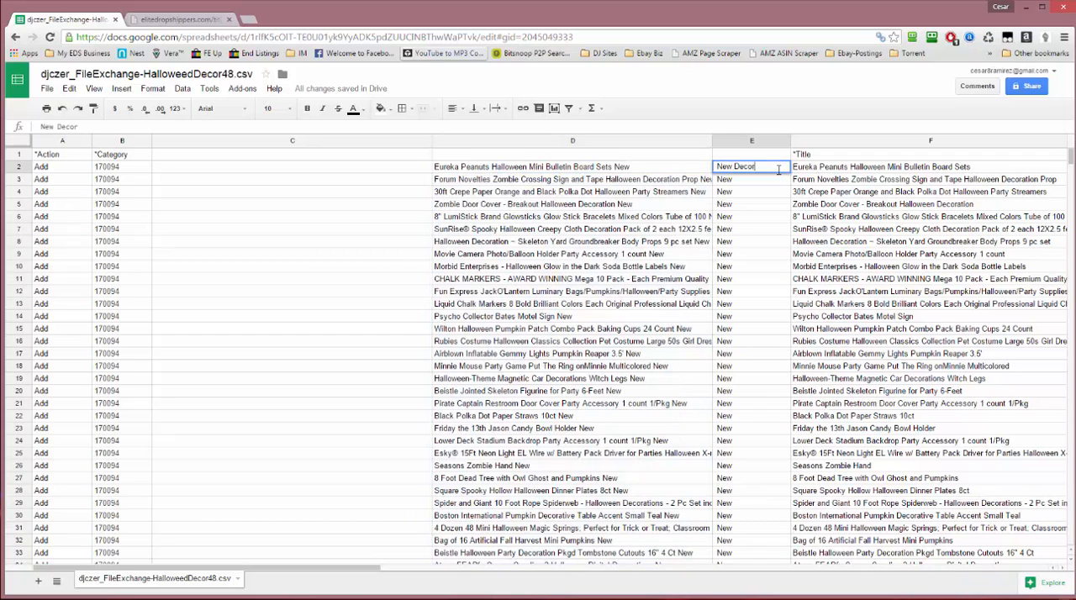
click(781, 177)
click(782, 171)
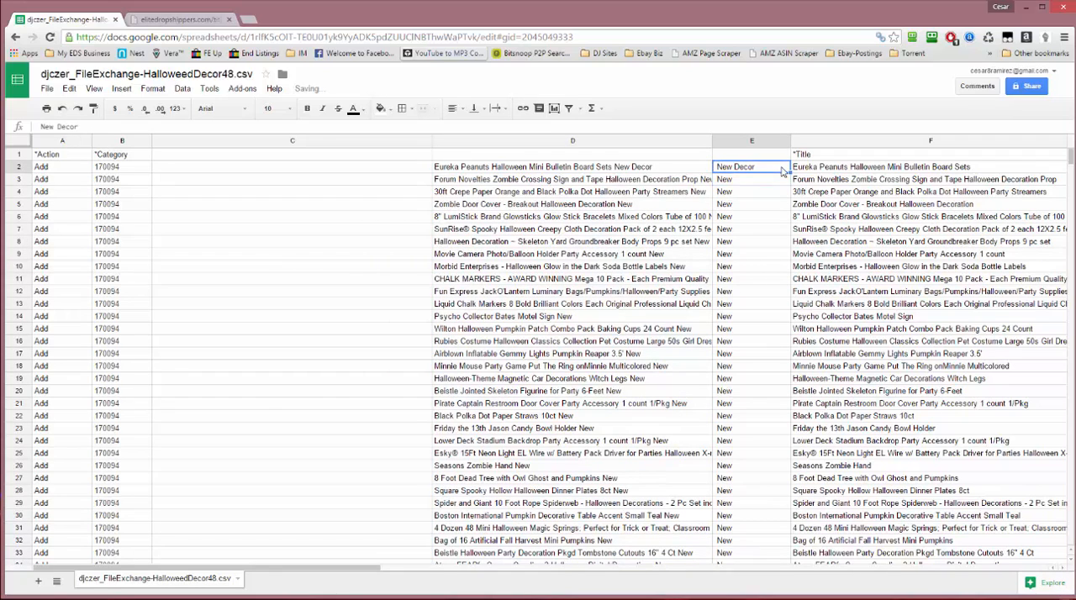
drag(787, 171, 756, 353)
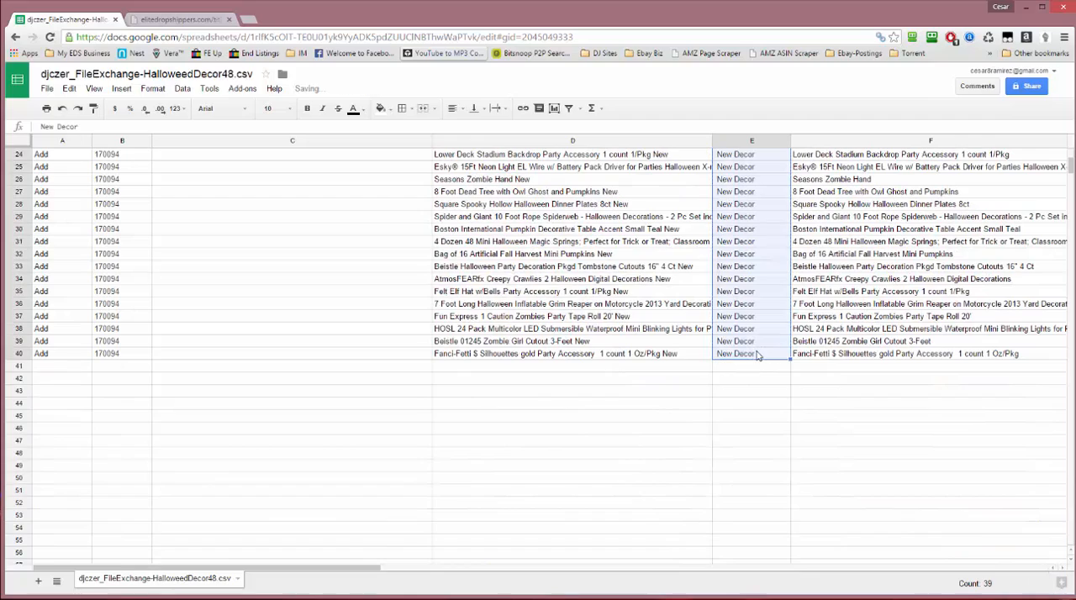
Widen column D so that more of each combined title can be read
scroll(757, 353, up, 8)
click(639, 244)
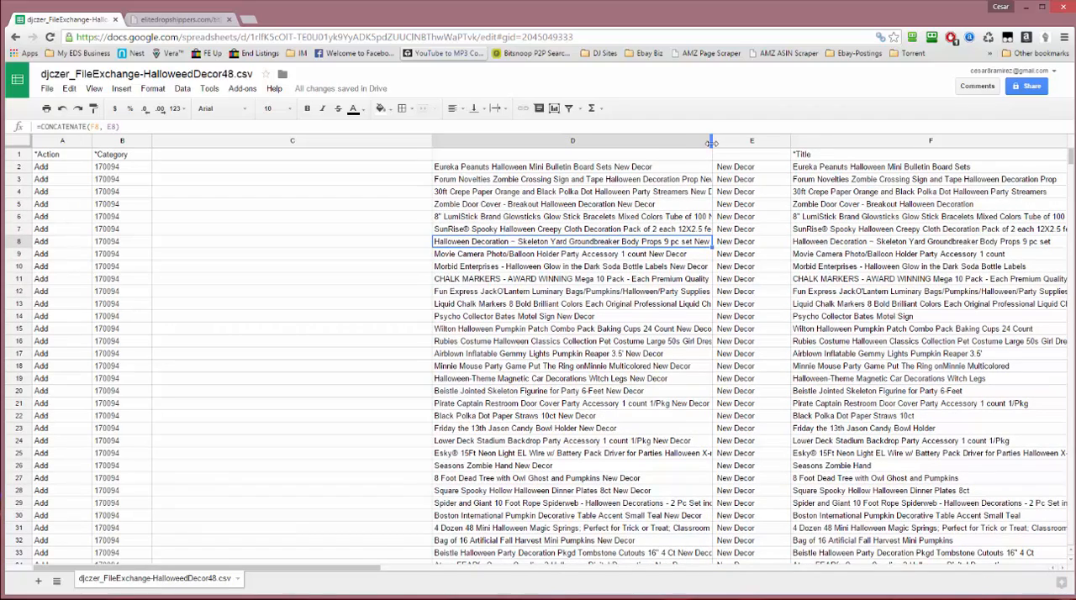
drag(711, 142, 788, 151)
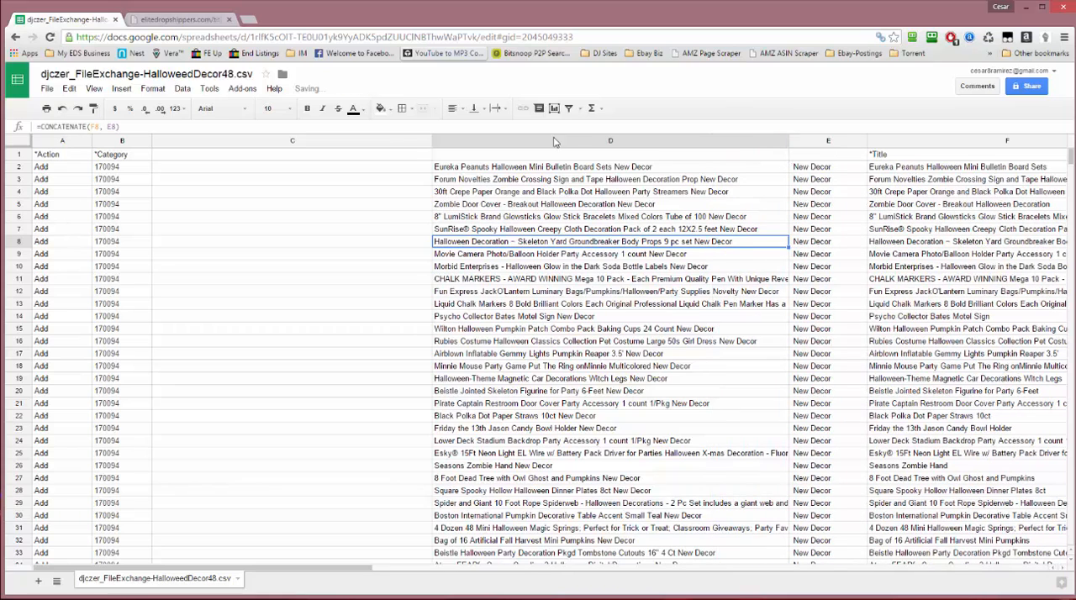
Enter the formula =left(D2,80) in C2 to limit the combined title to 80 characters
click(349, 169)
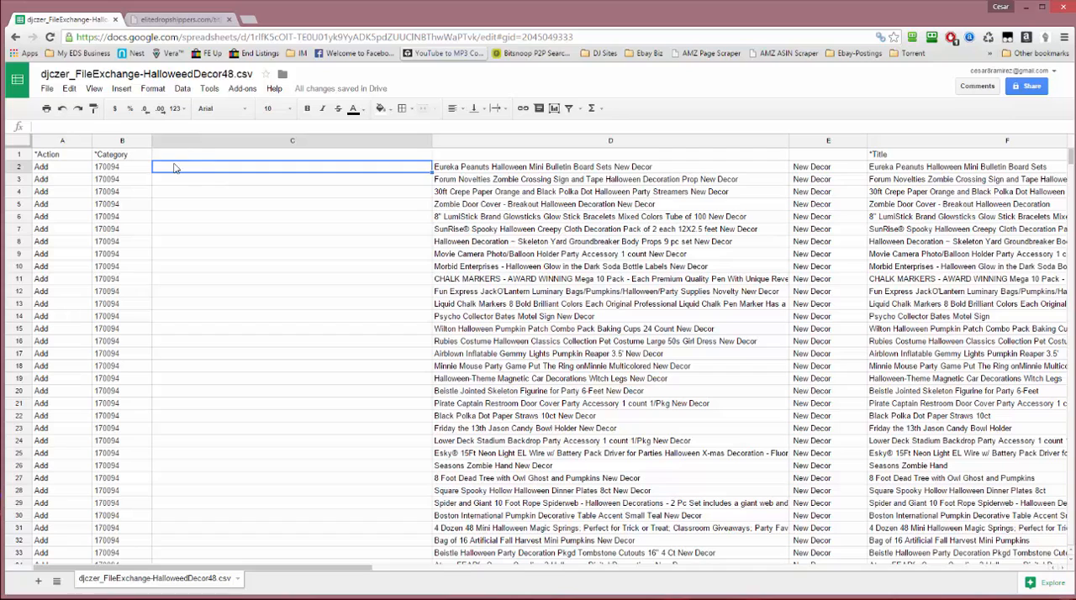
text(=left)
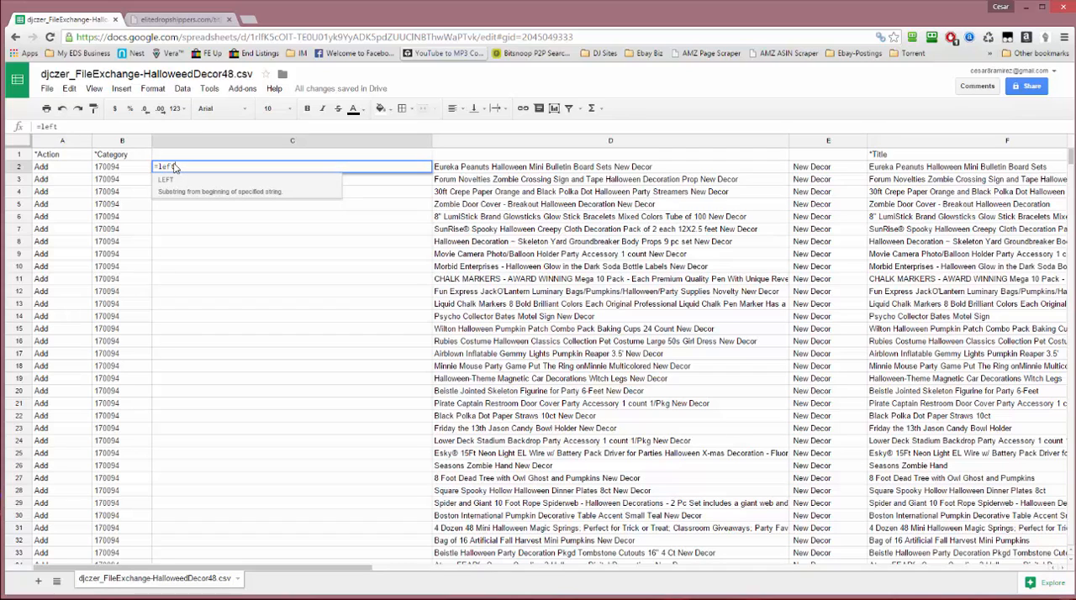
text(()
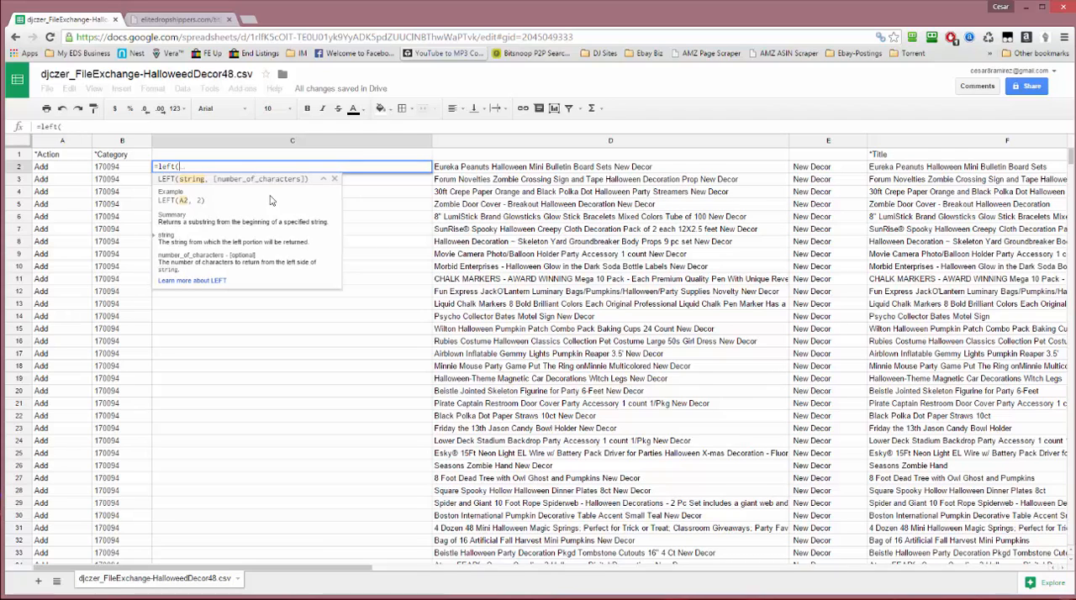
text(D)
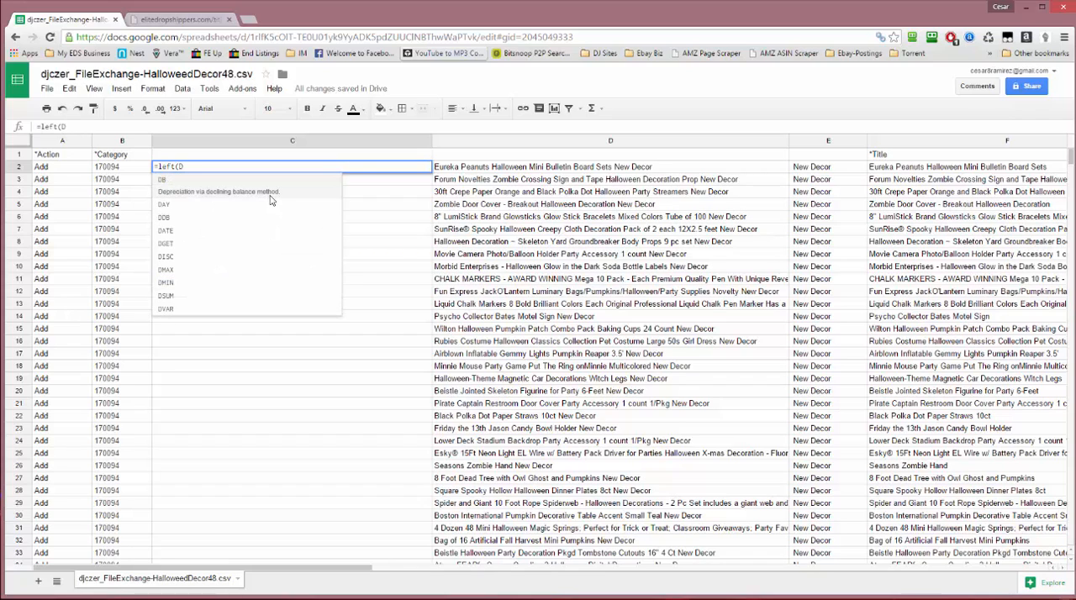
text(2)
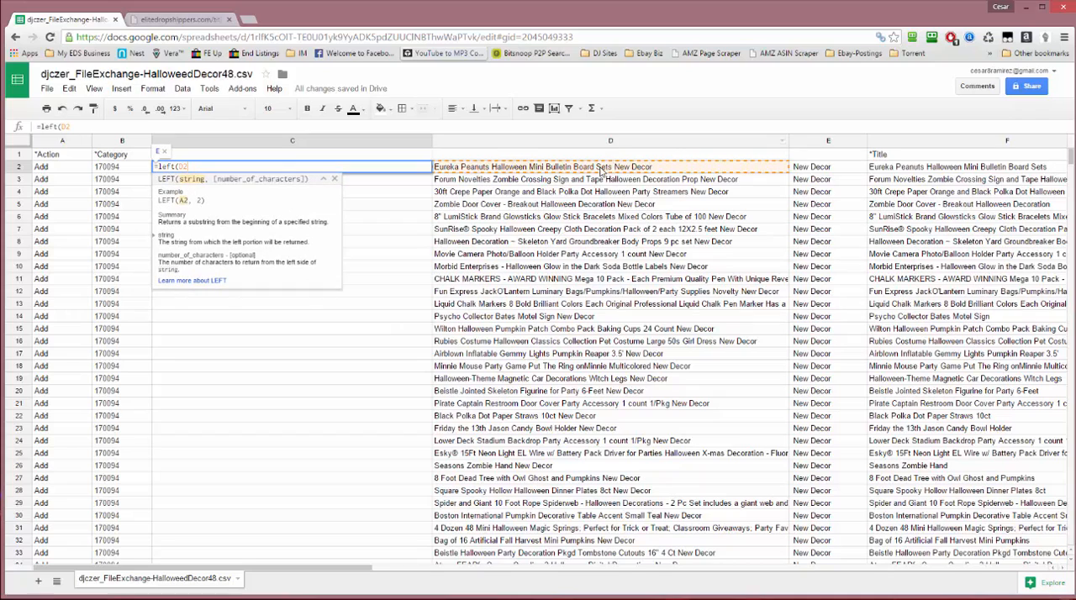
text(,)
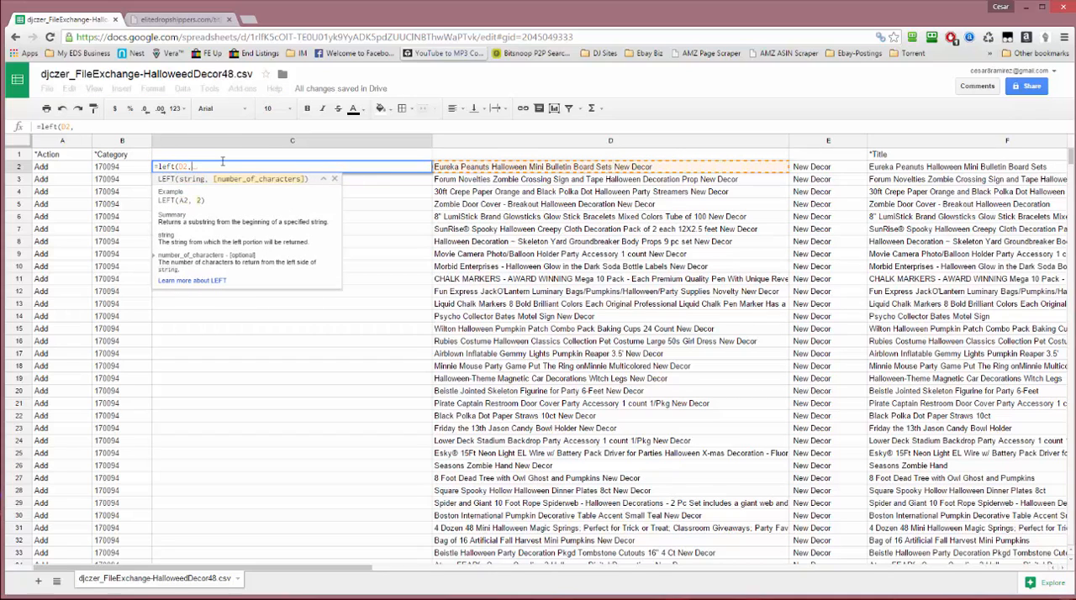
text(80)
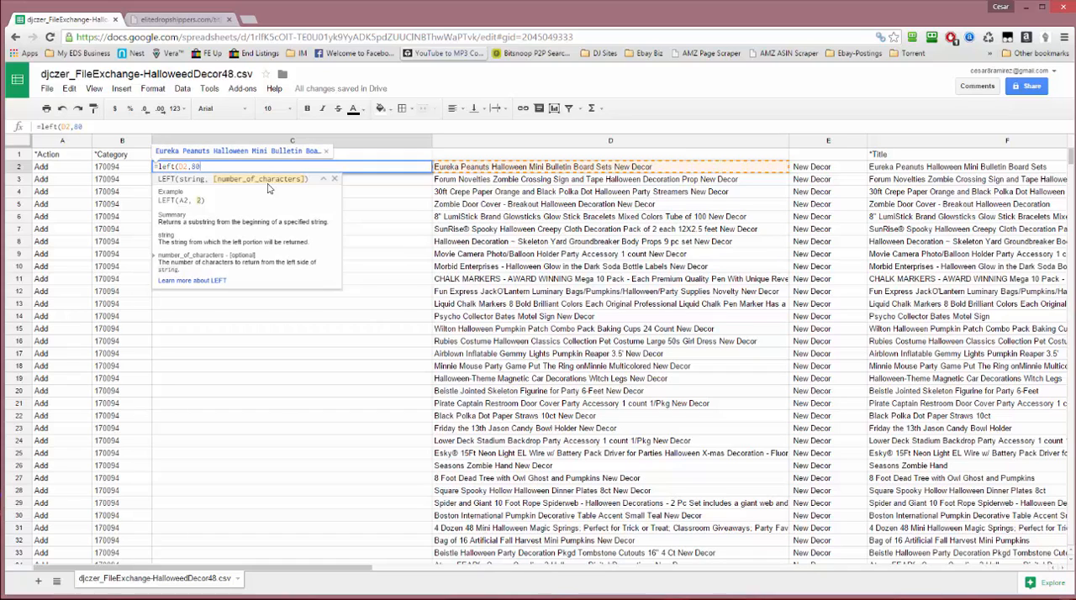
text())
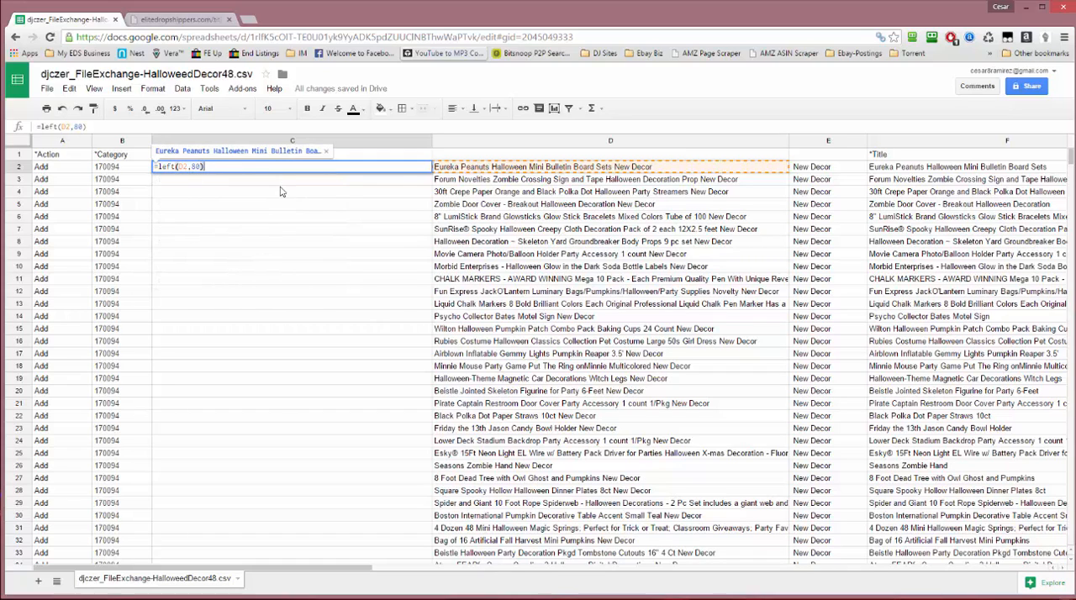
key(Return)
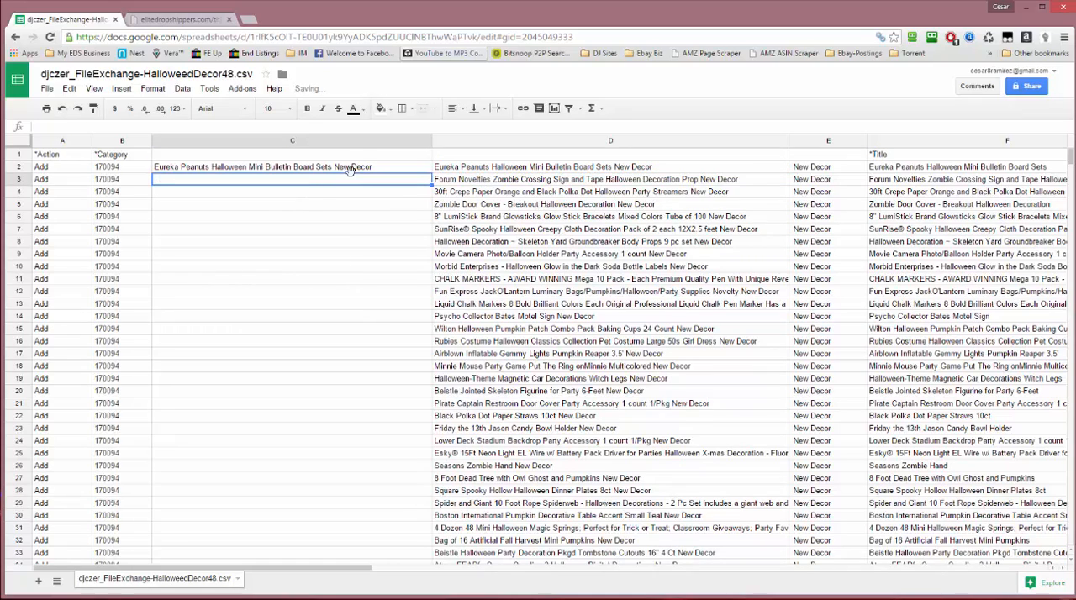
Fill the LEFT formula from C2 down through C40
click(354, 169)
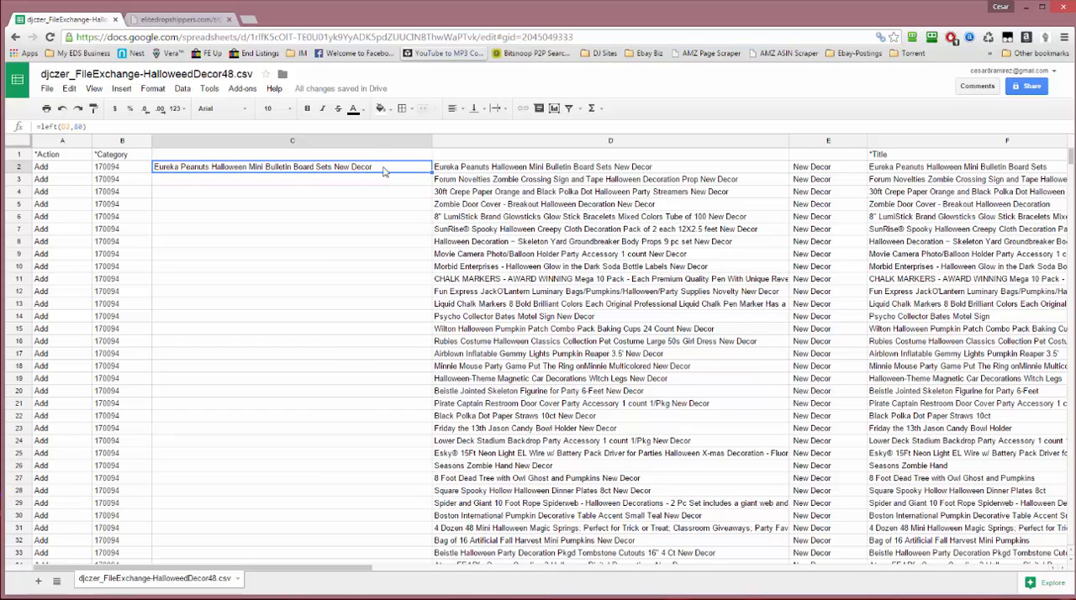
drag(431, 173, 421, 550)
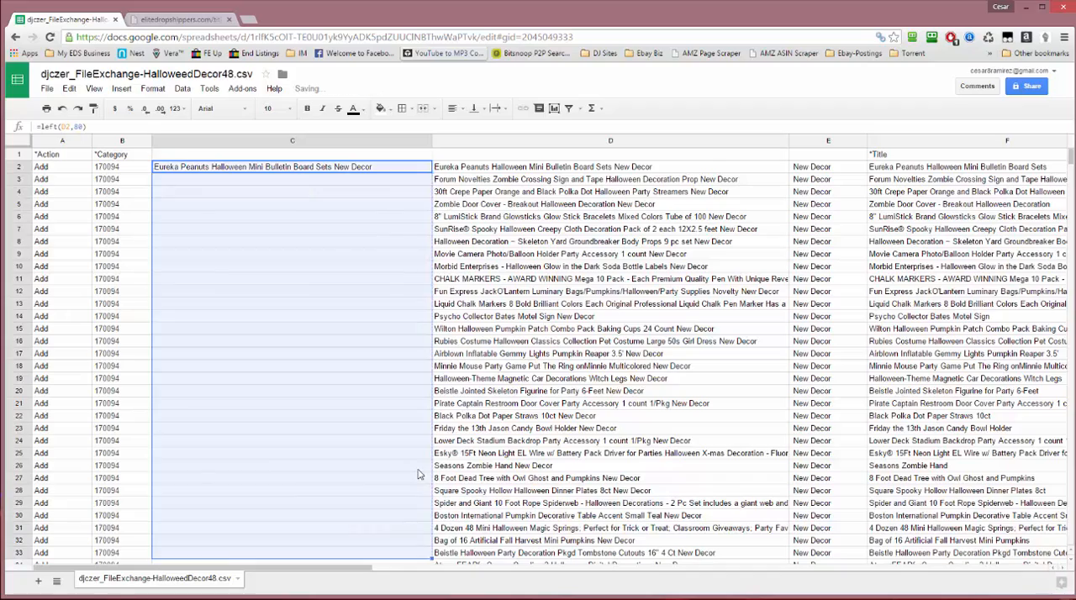
scroll(417, 475, down, 3)
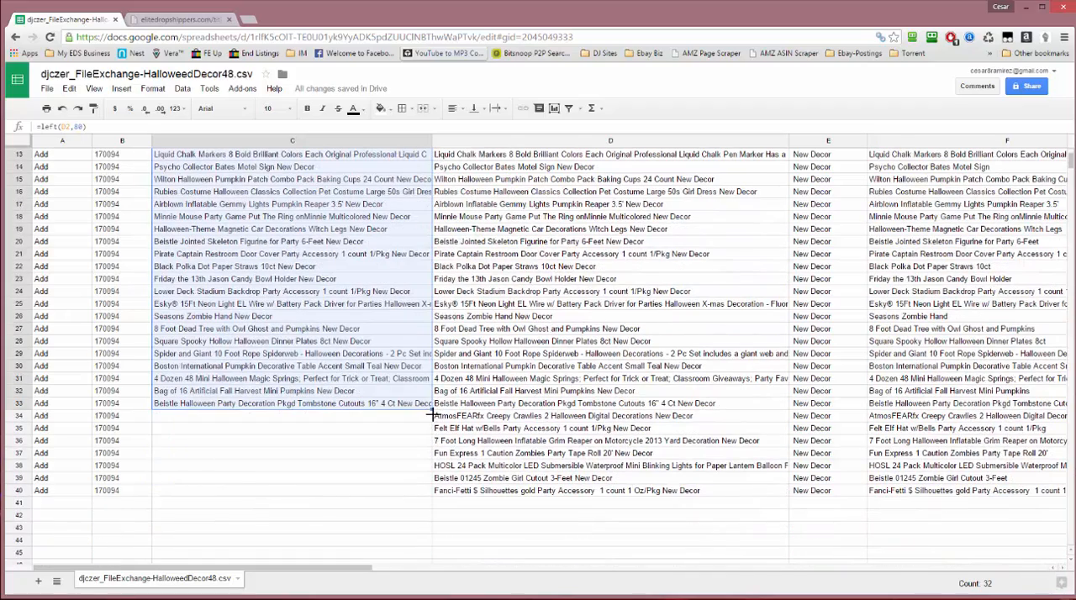
drag(431, 414, 423, 491)
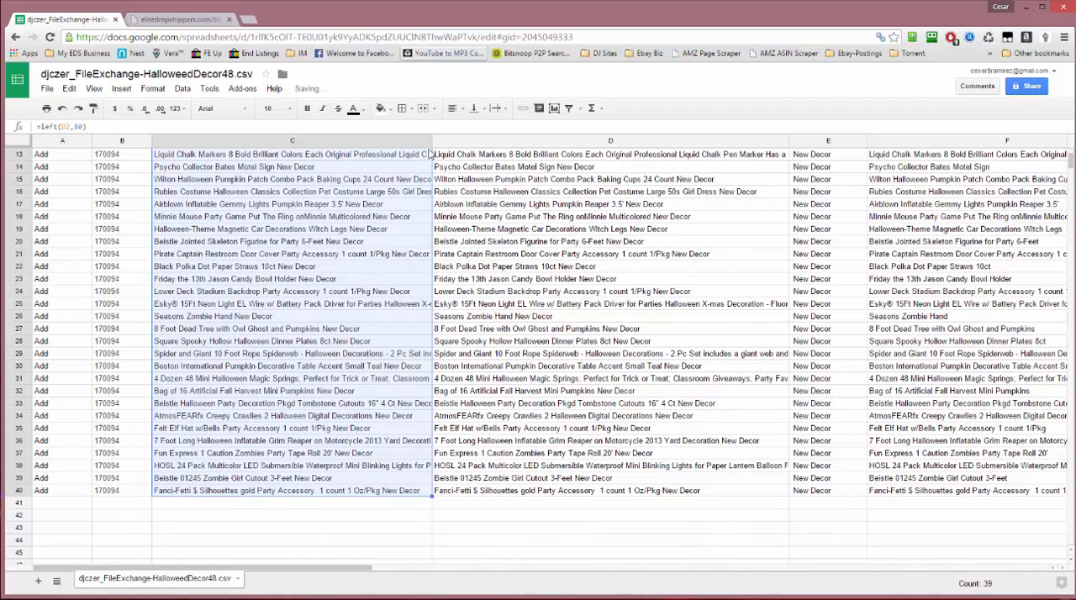
Widen column C to show the shortened titles in full, check row 29's source title, and narrow column D
drag(431, 141, 611, 141)
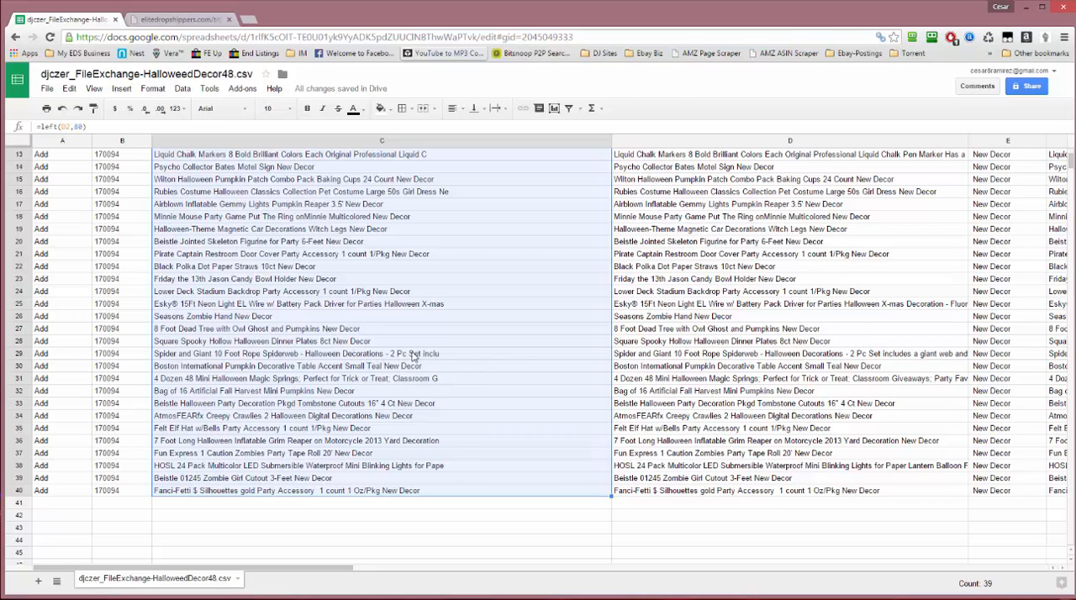
click(810, 357)
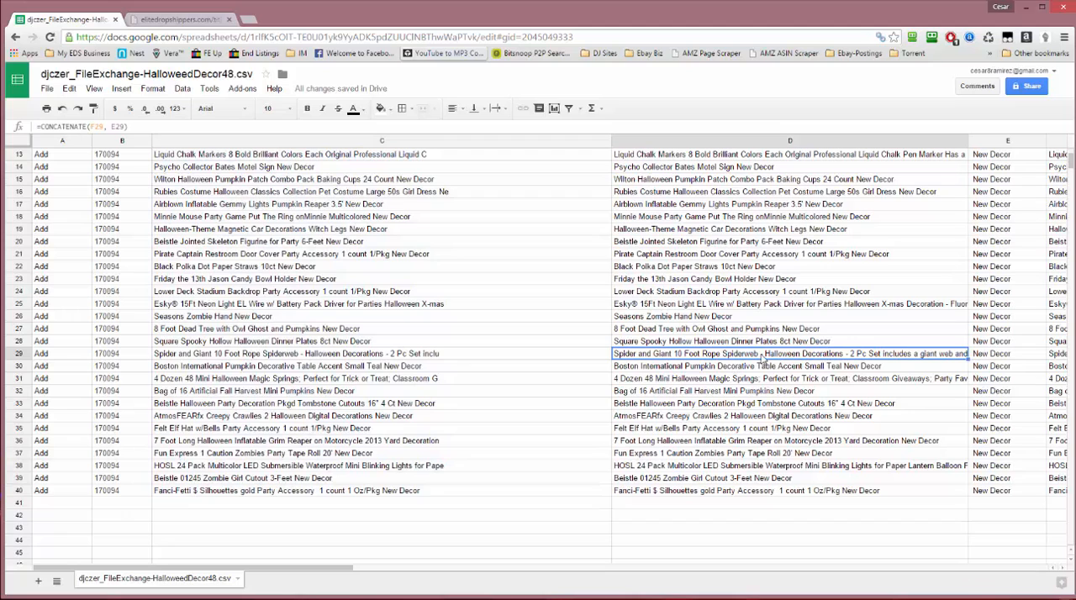
double_click(763, 359)
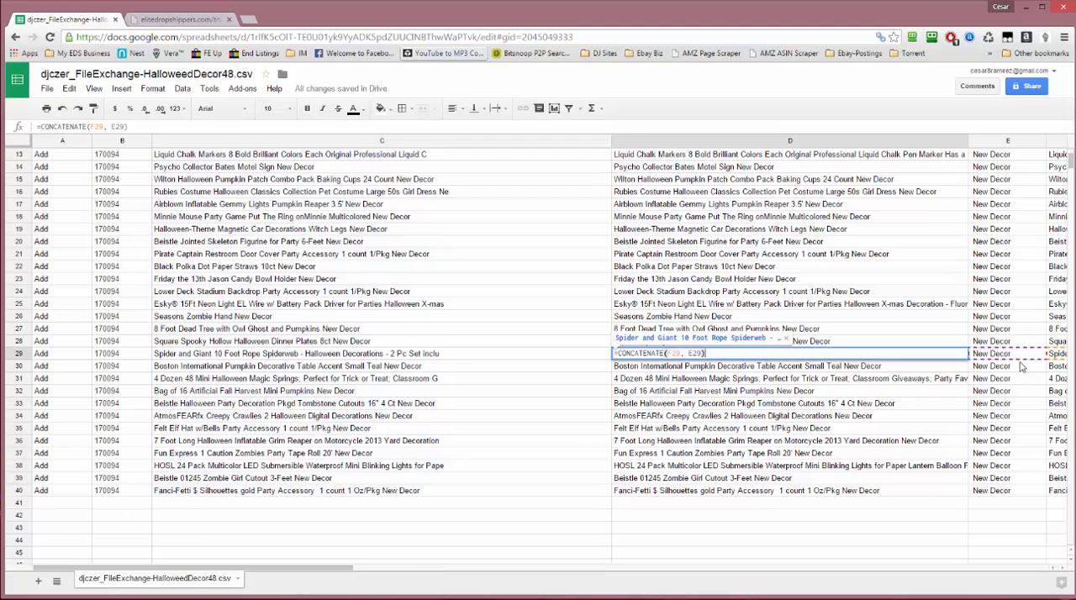
click(1057, 356)
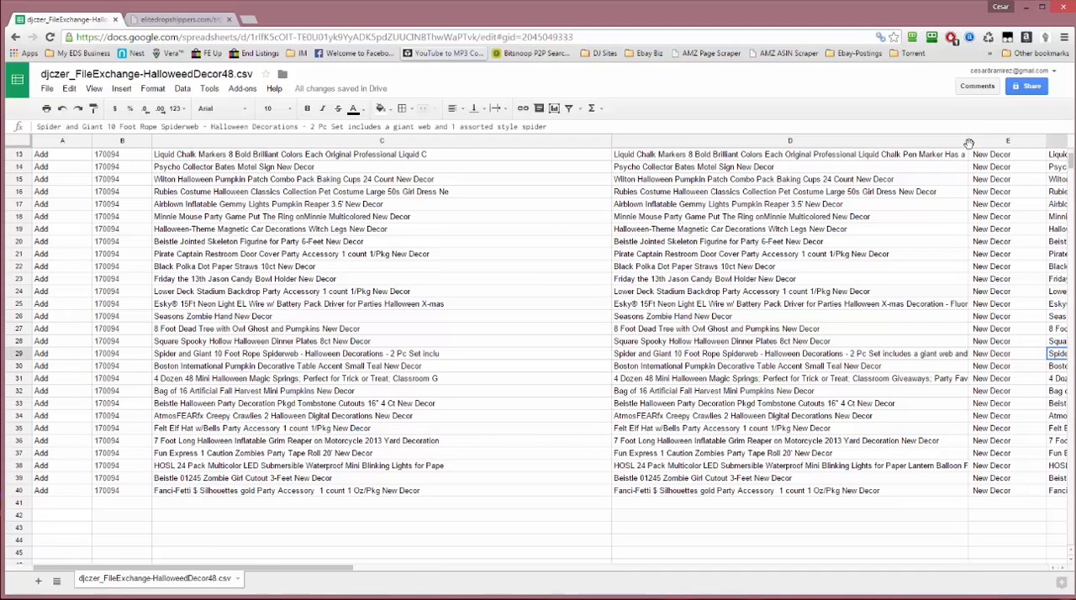
drag(969, 142, 785, 143)
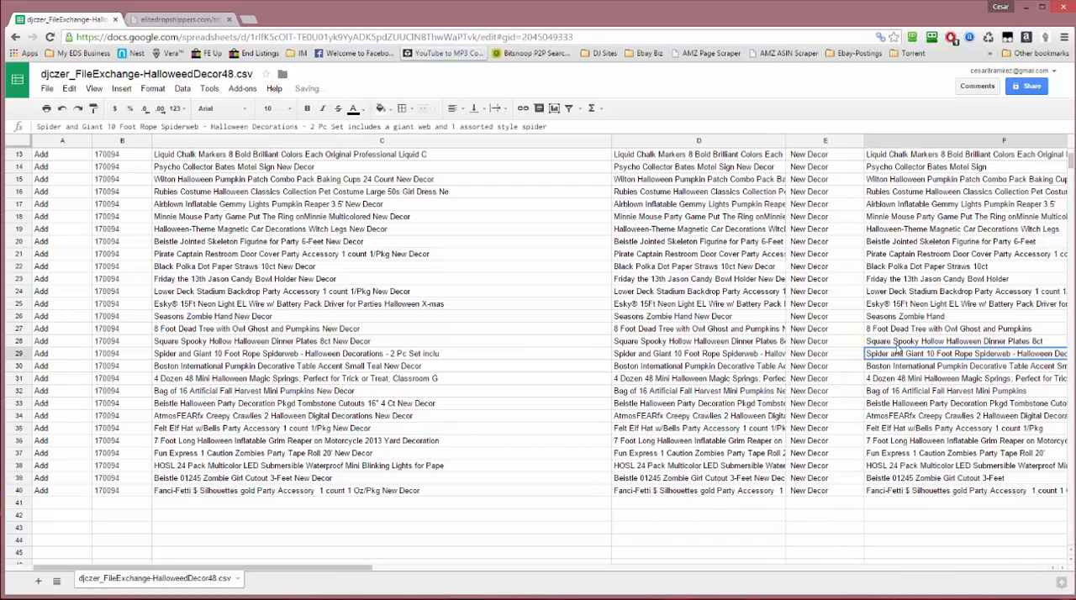
Copy the shortened titles in C2 through C40
click(409, 421)
scroll(405, 473, down, 1)
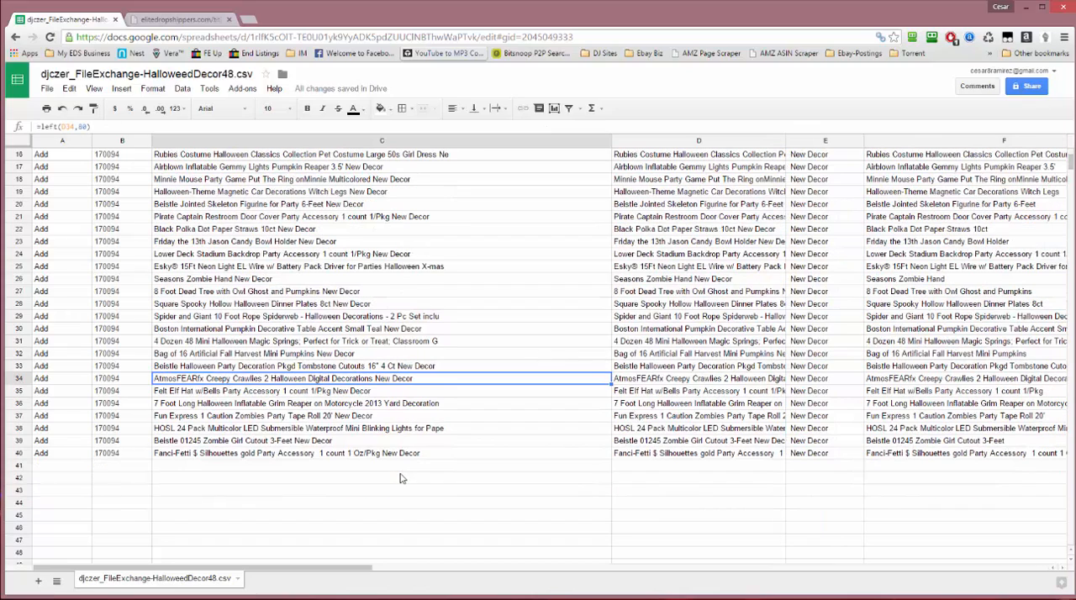
click(387, 455)
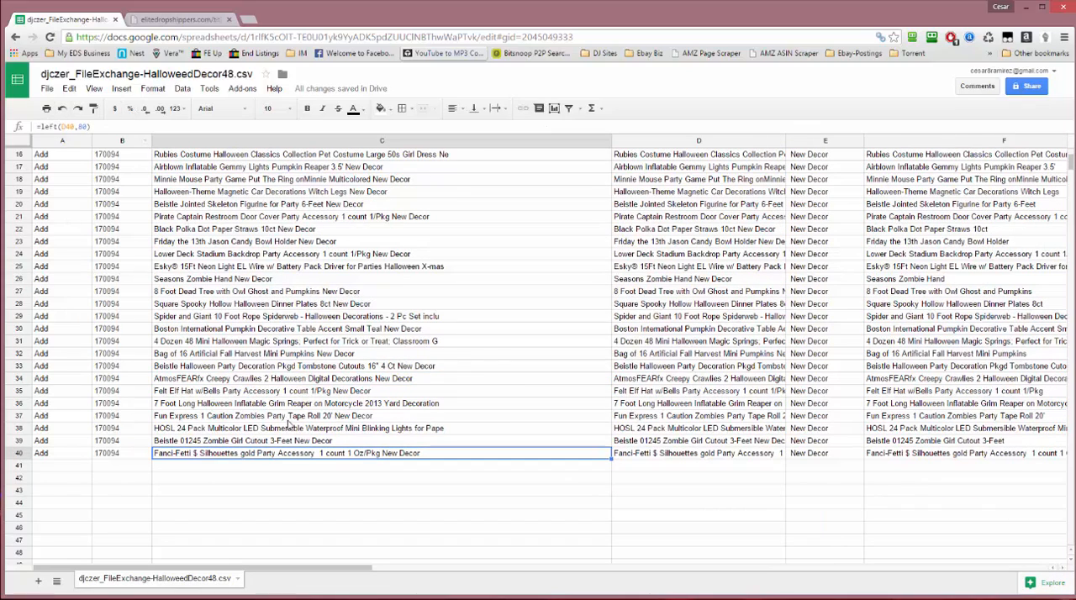
scroll(285, 353, up, 5)
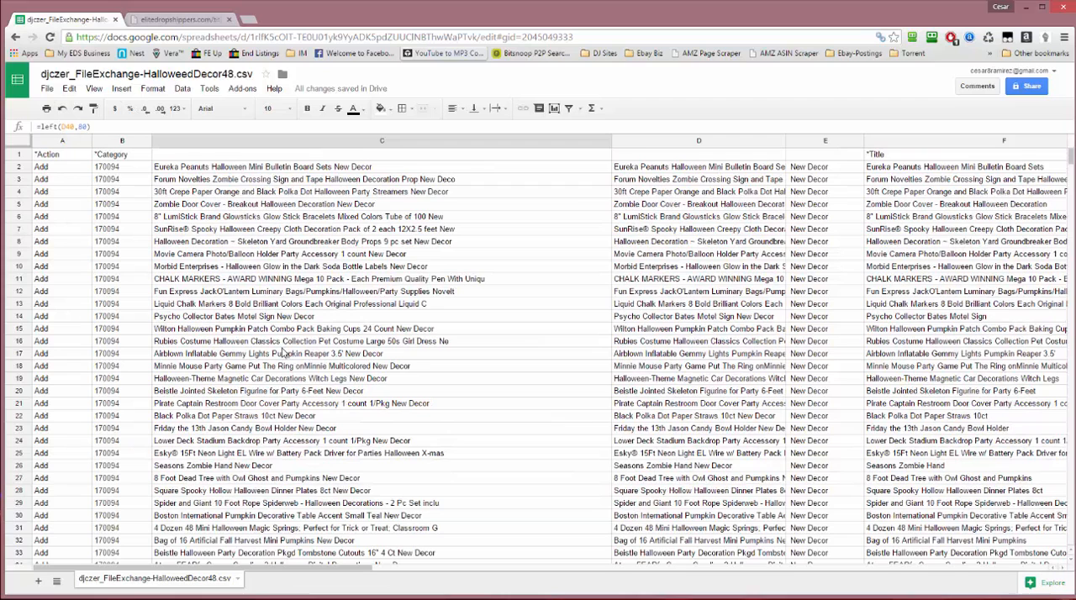
shift+click(294, 171)
right_click(302, 195)
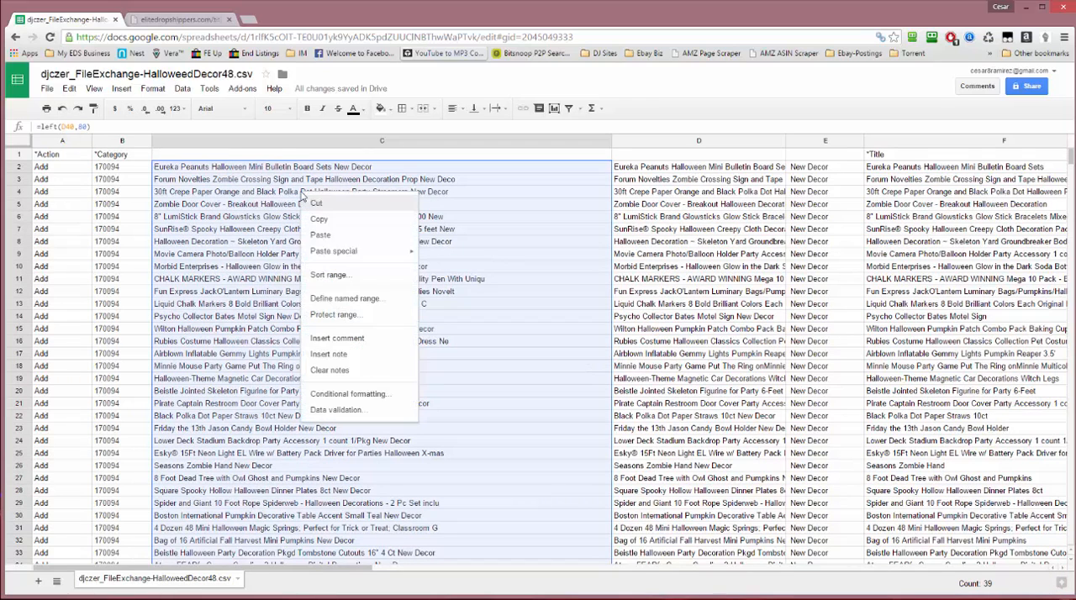
click(340, 219)
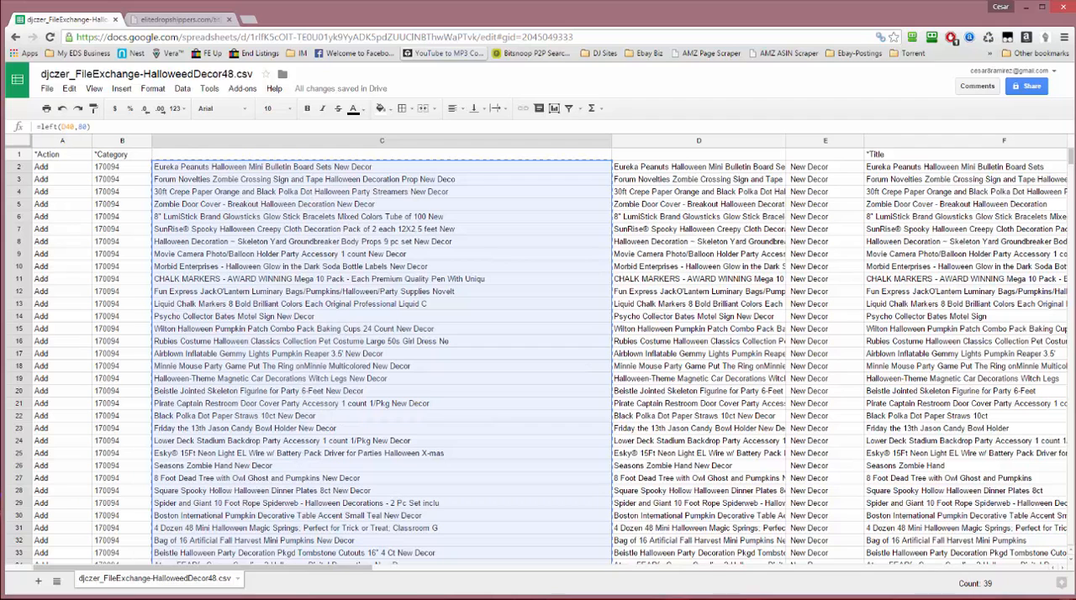
Open Notepad, paste the copied titles as plain text, widen its window to check them, and return to the spreadsheet
key(super+r)
text(notepad)
key(Return)
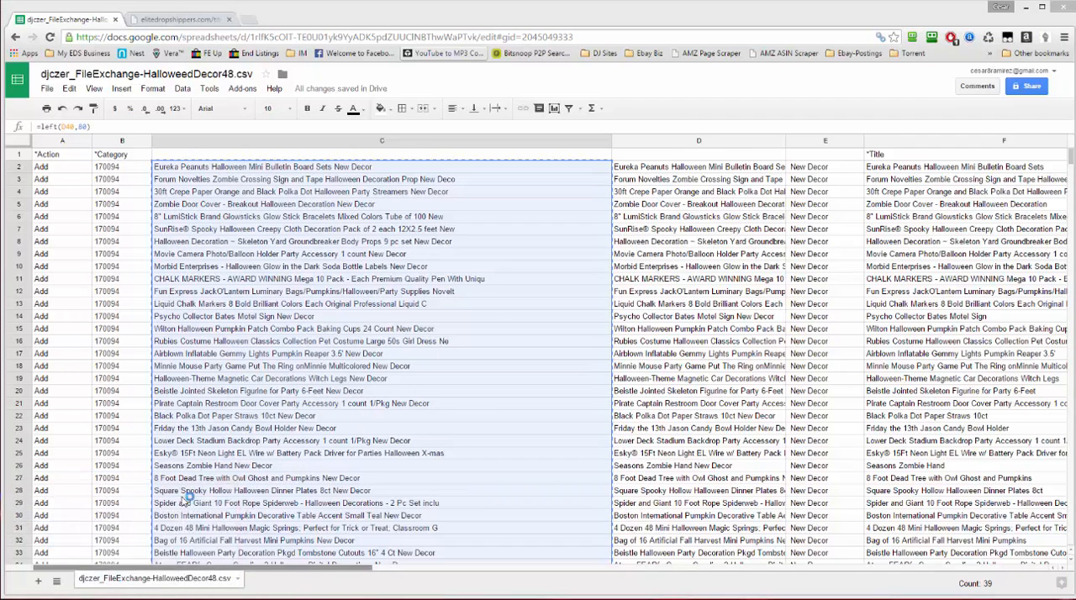
key(ctrl+v)
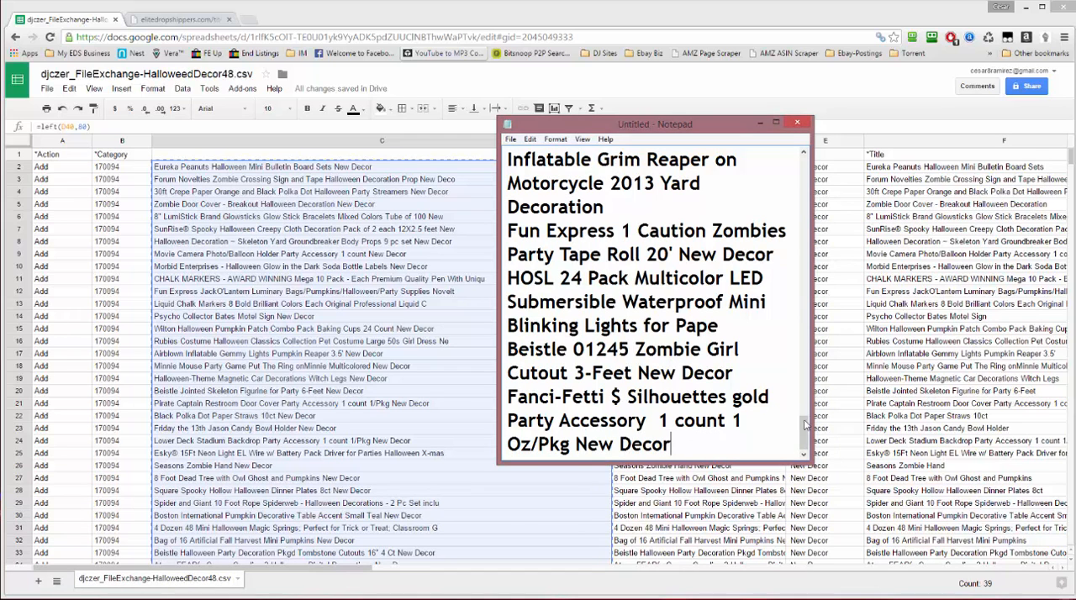
drag(807, 415, 1075, 416)
scroll(799, 363, up, 5)
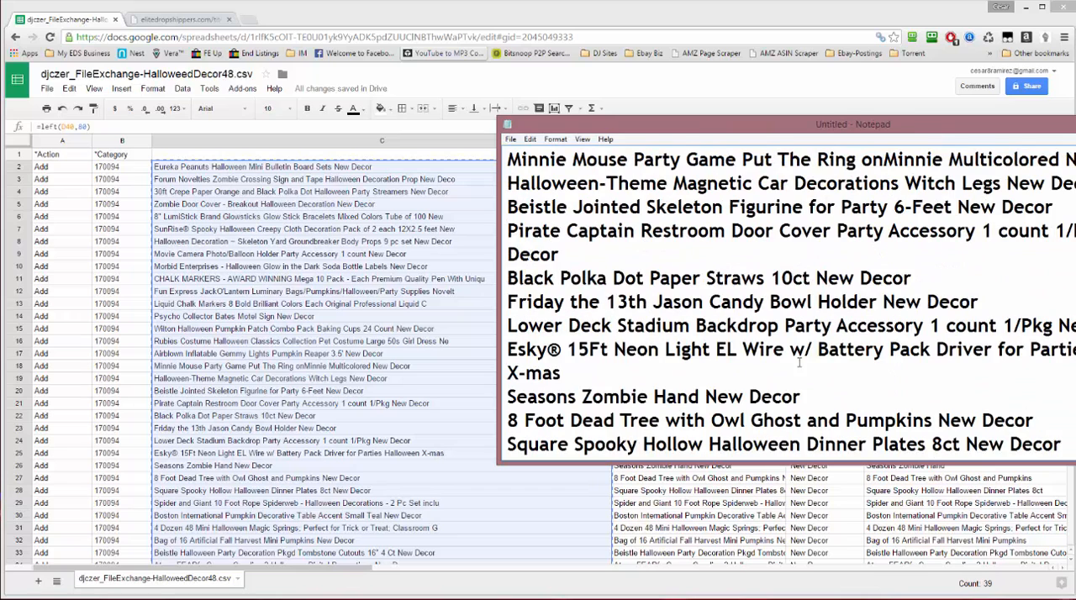
click(401, 345)
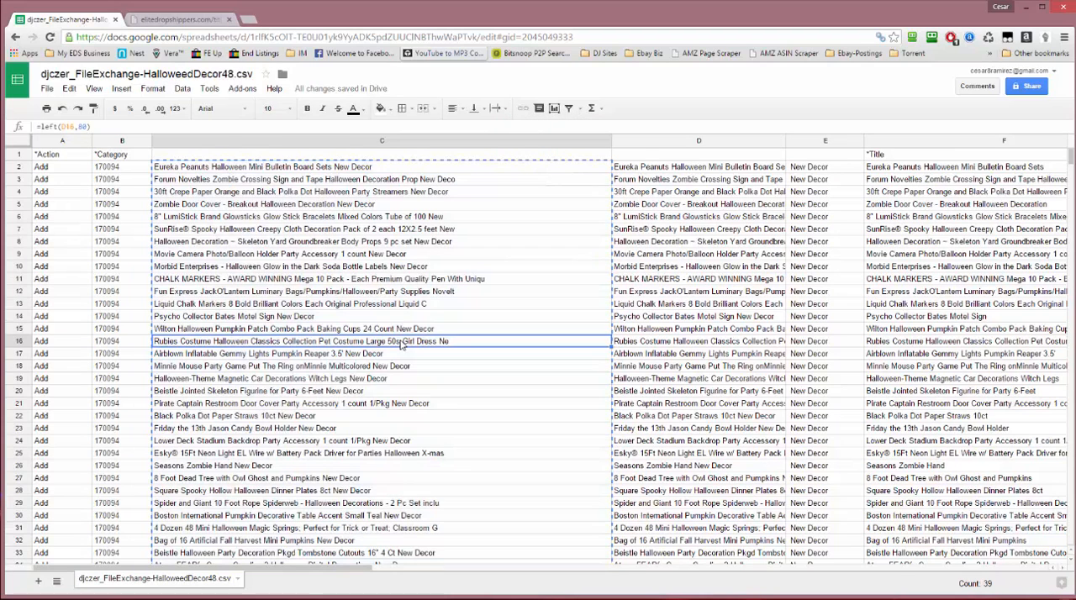
Delete helper columns C through E from the spreadsheet
click(321, 155)
click(321, 142)
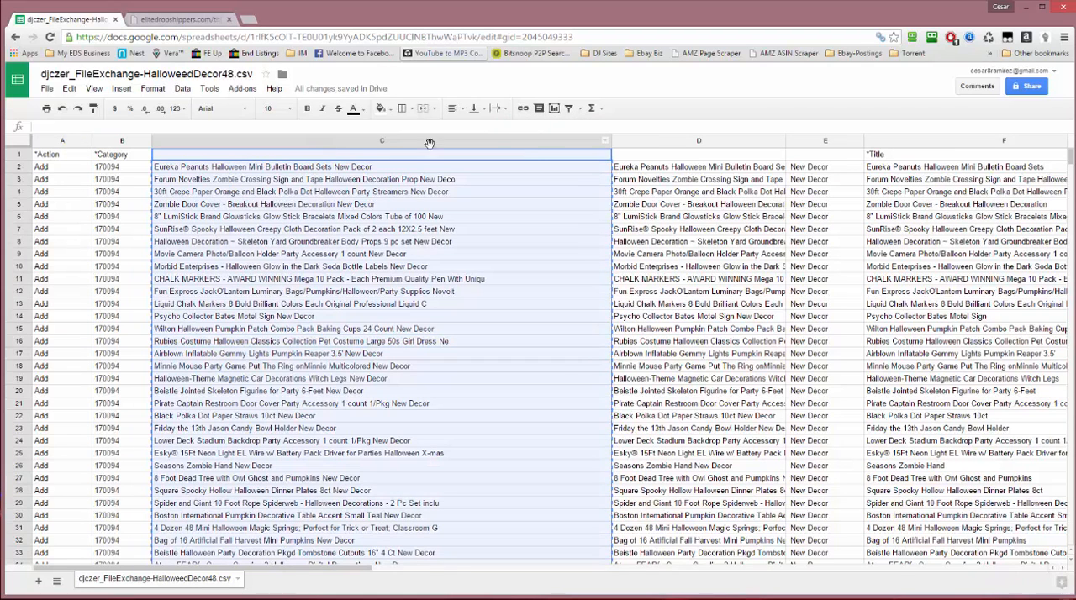
shift+click(824, 143)
right_click(824, 145)
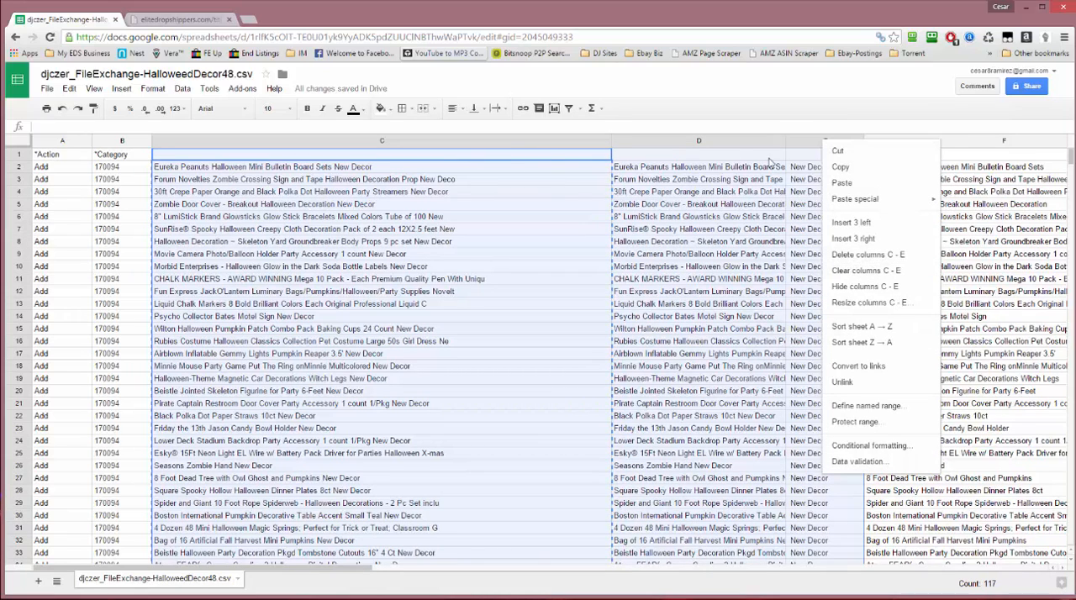
click(901, 257)
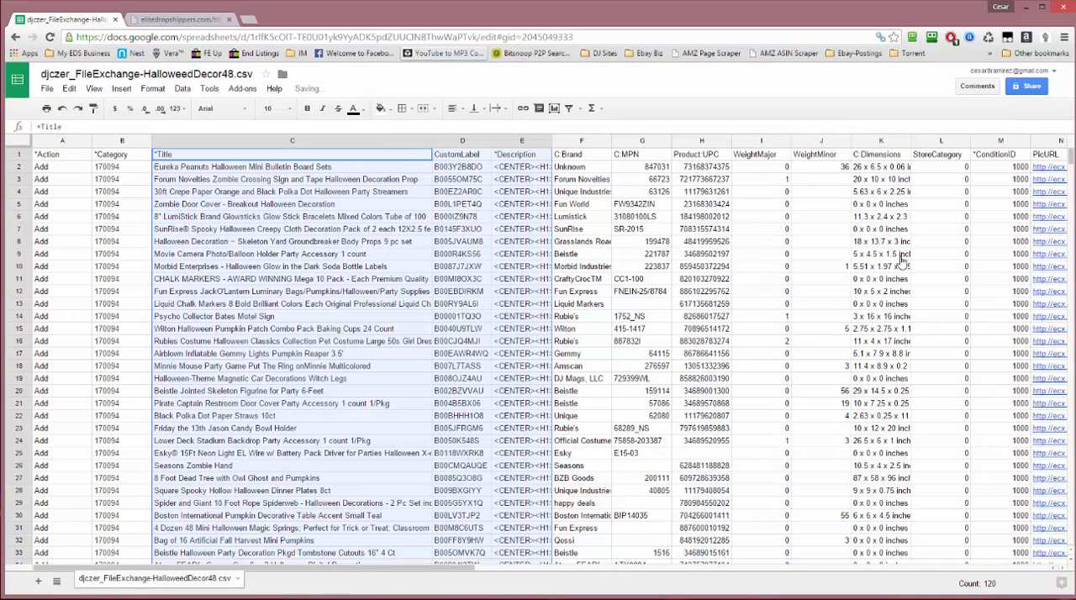
Review the original titles in column C against the improved titles kept in Notepad
click(301, 172)
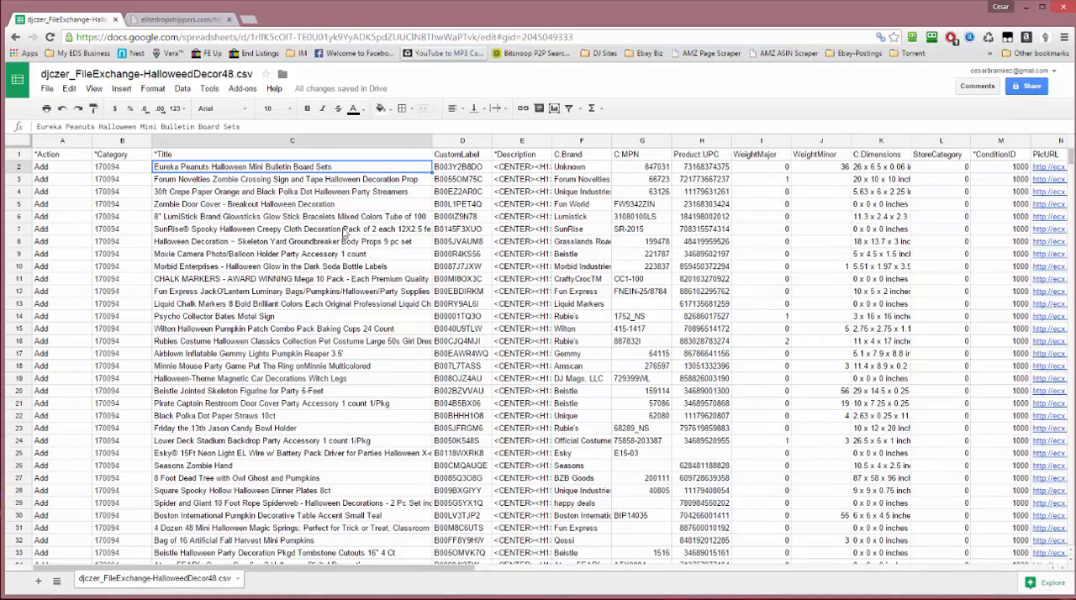
scroll(343, 233, down, 5)
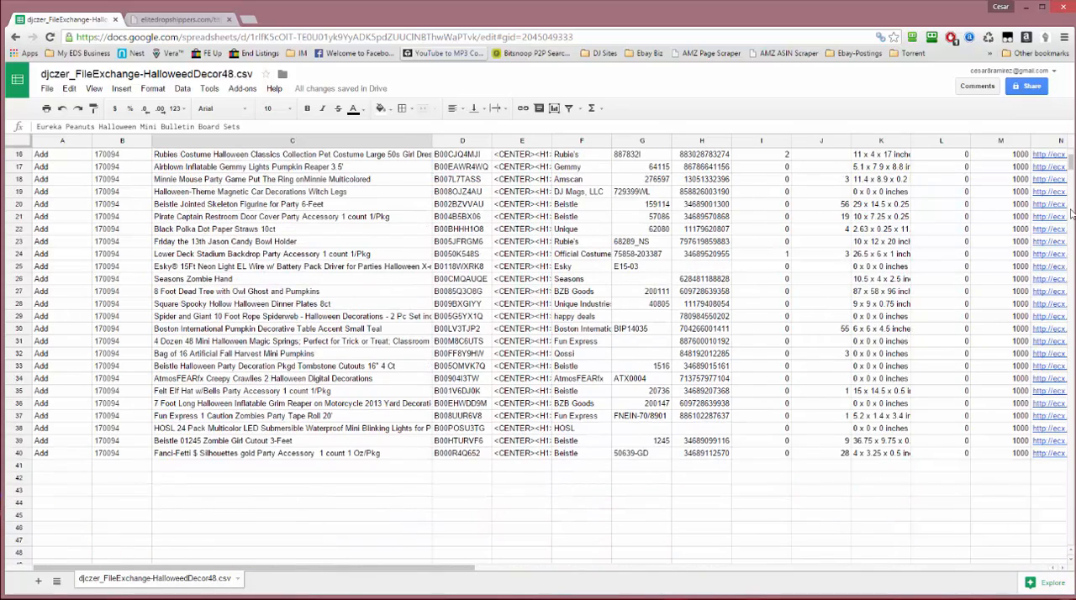
key(alt+Tab)
scroll(855, 221, down, 5)
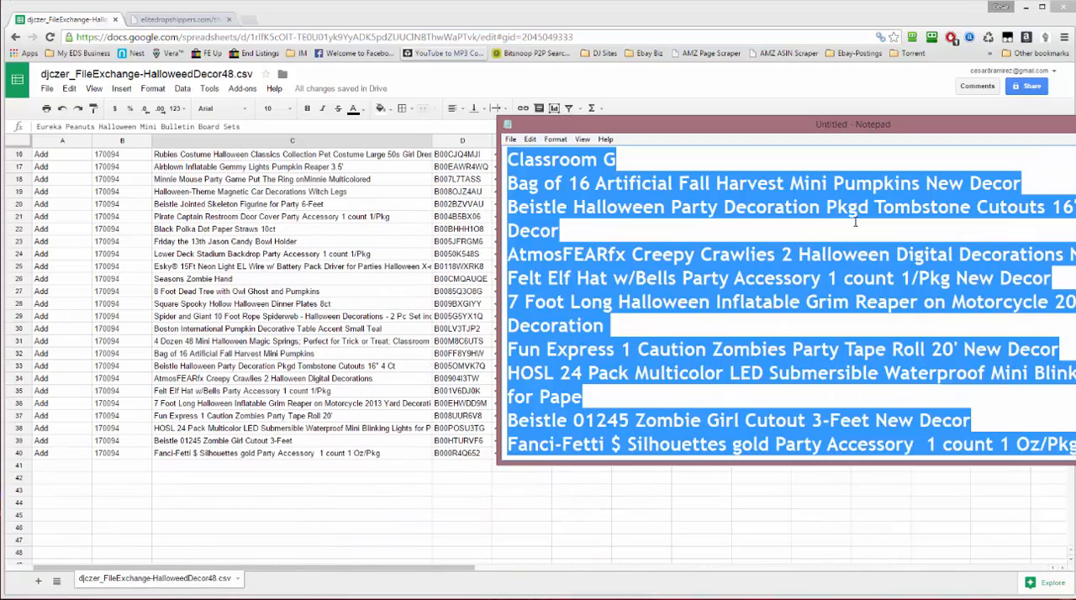
click(390, 261)
click(274, 229)
scroll(269, 290, down, 1)
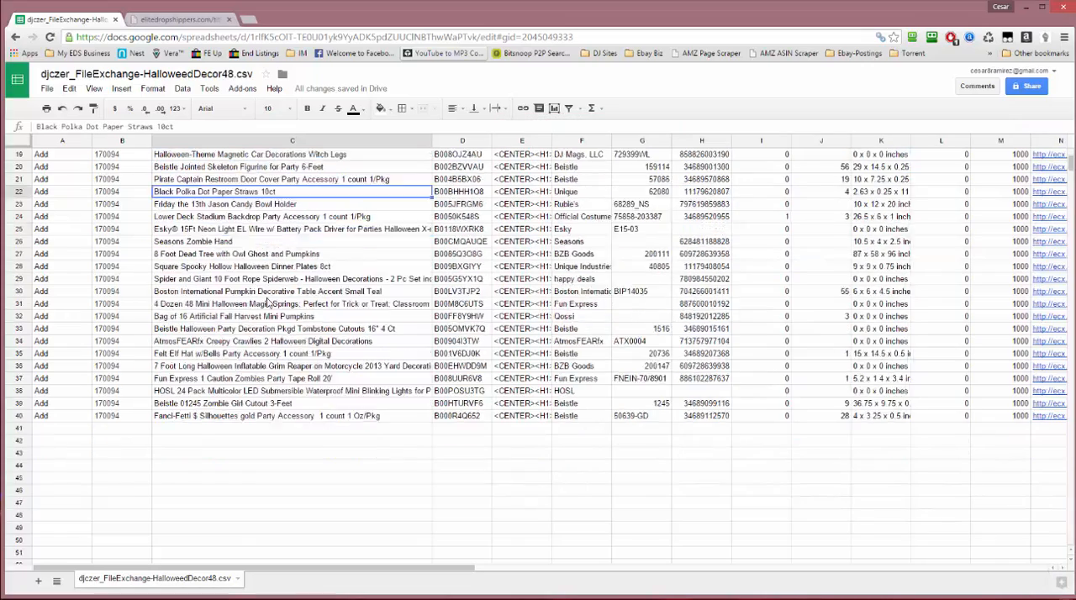
scroll(269, 300, up, 6)
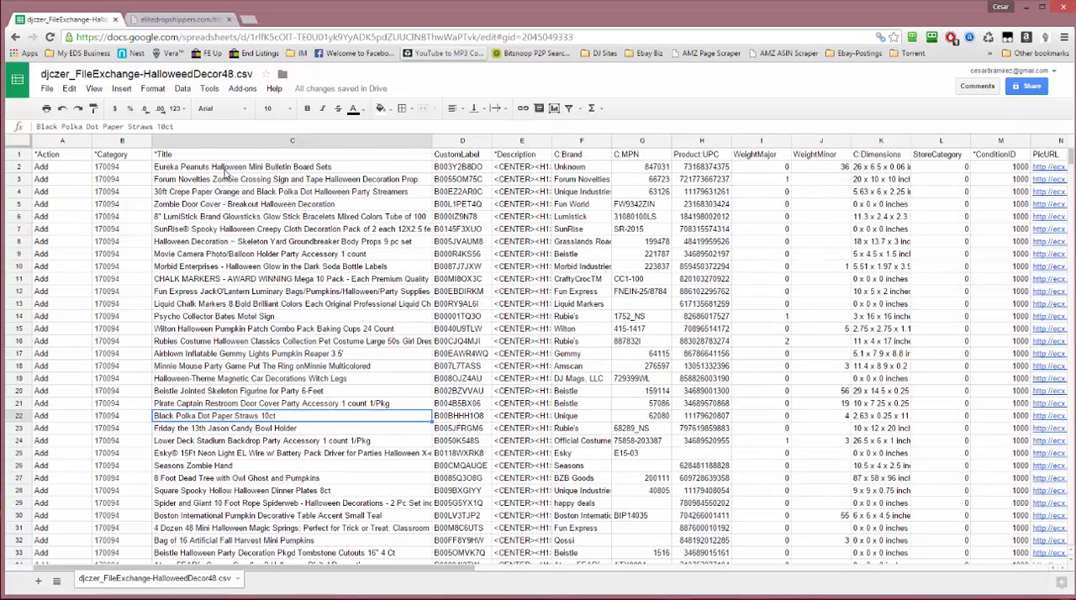
Select the original titles in C2 through C40 and try to paste the clipboard contents over them
click(220, 168)
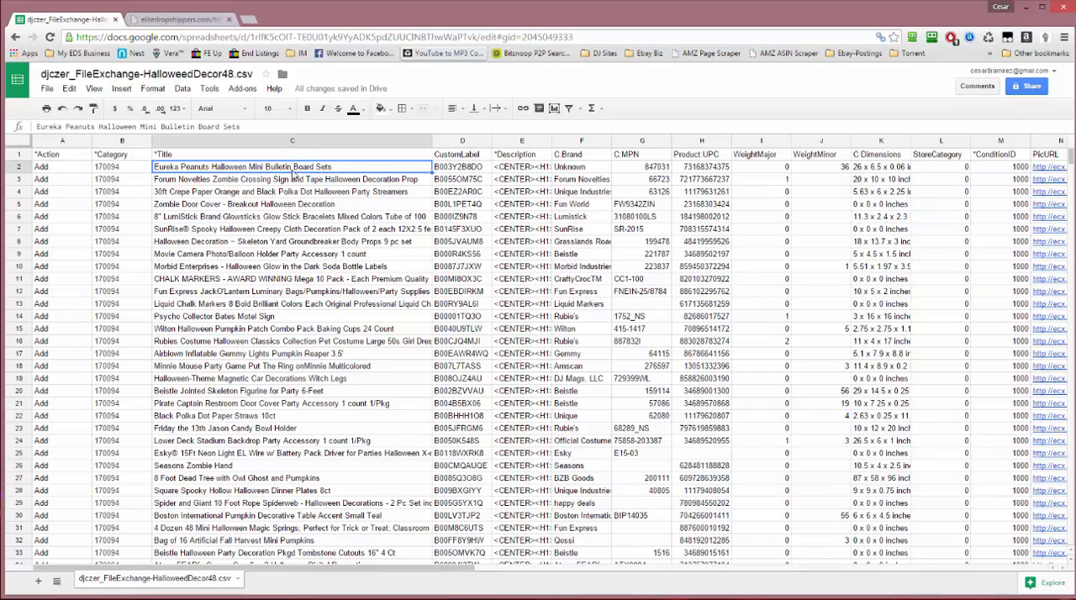
scroll(284, 296, down, 6)
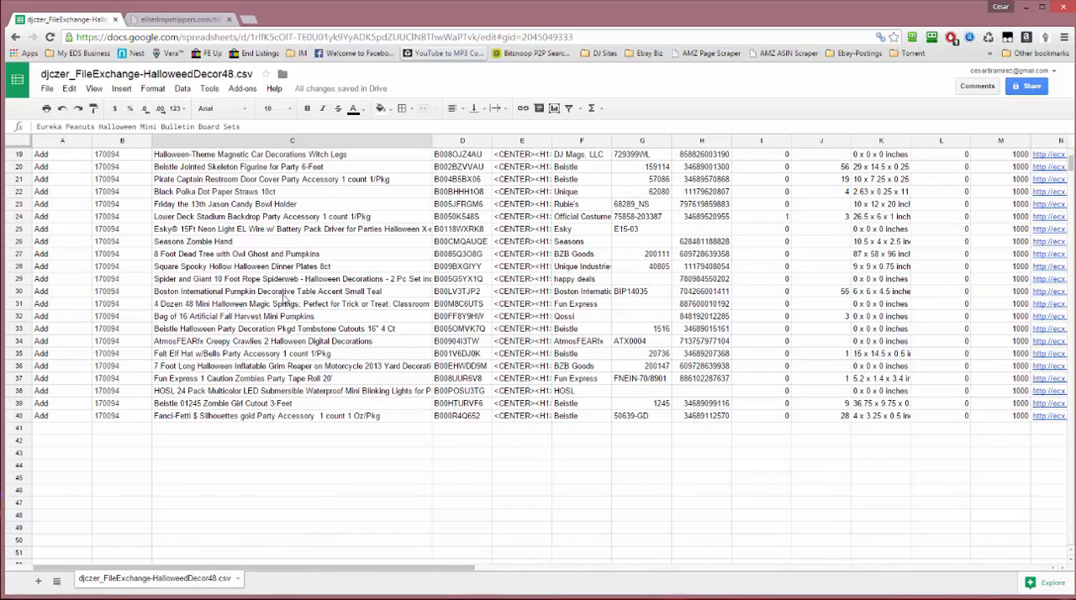
shift+click(227, 418)
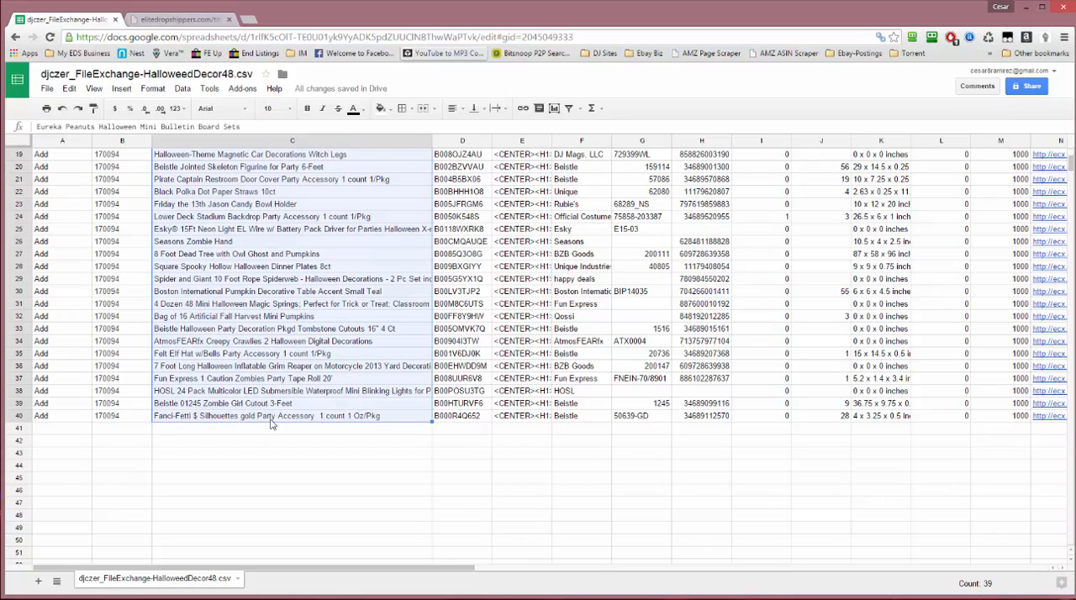
scroll(273, 422, up, 6)
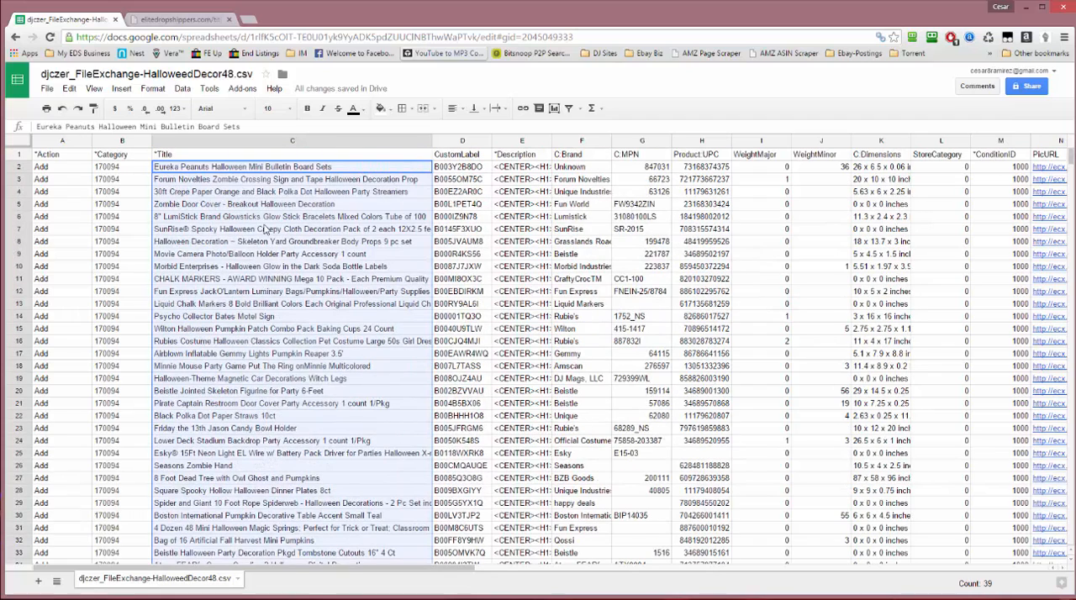
click(134, 169)
click(179, 171)
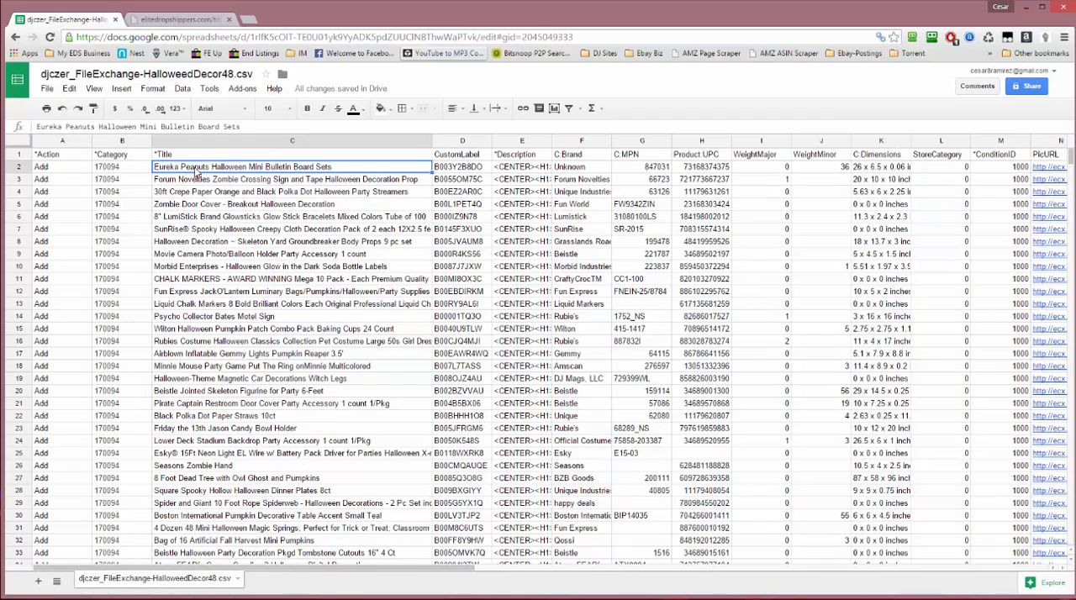
scroll(198, 172, down, 6)
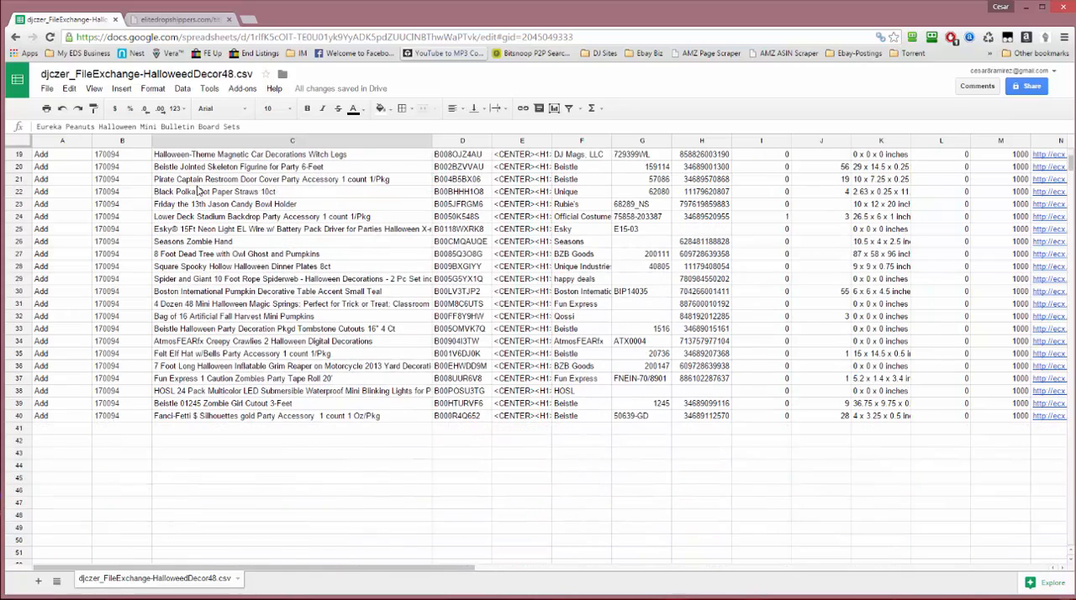
shift+click(241, 416)
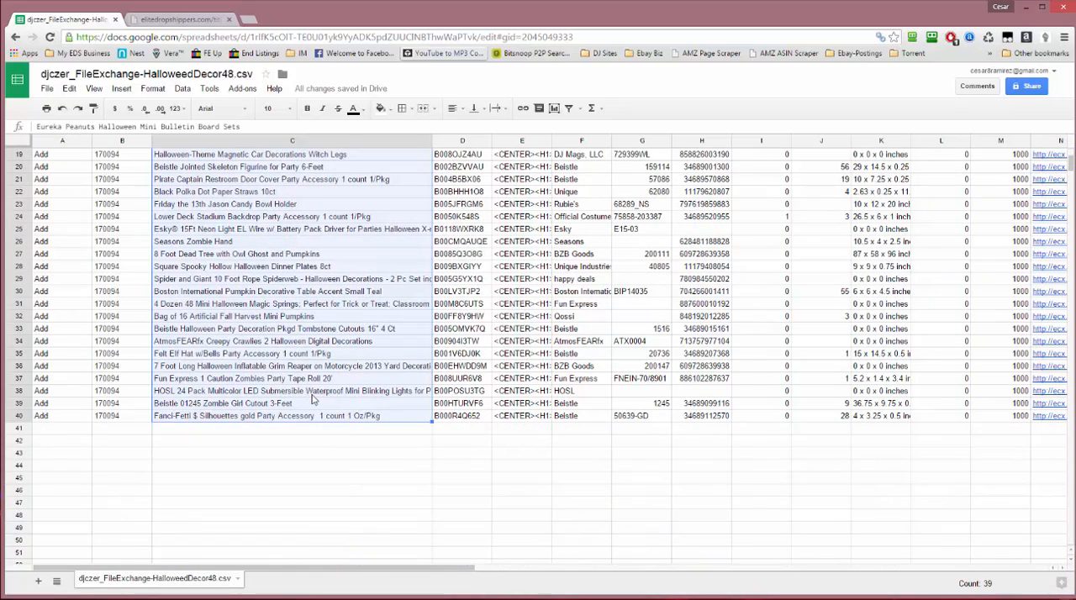
scroll(363, 356, up, 4)
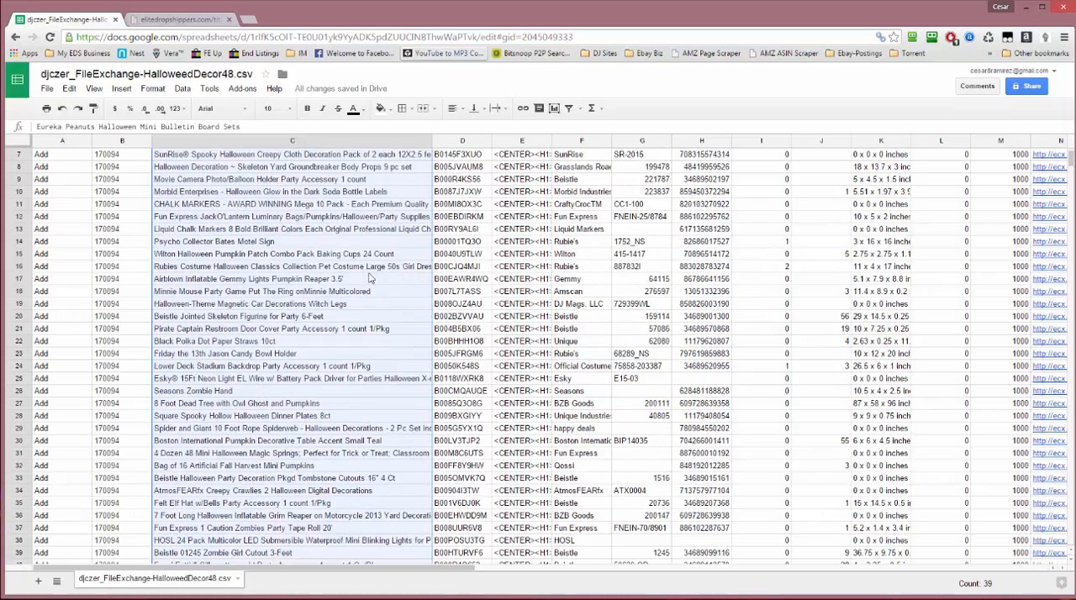
scroll(316, 193, up, 2)
right_click(316, 193)
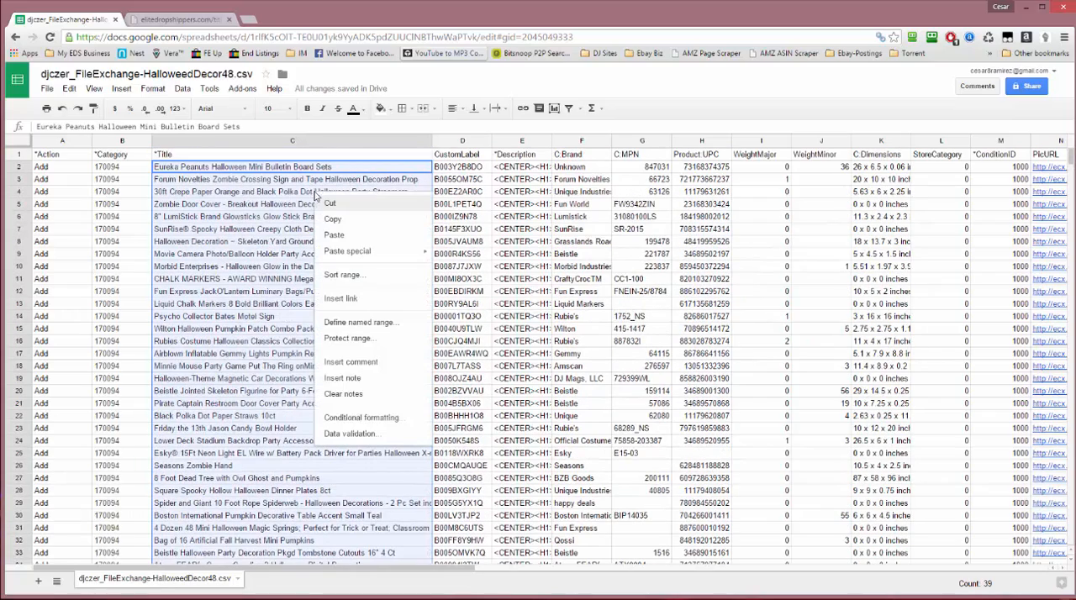
click(347, 239)
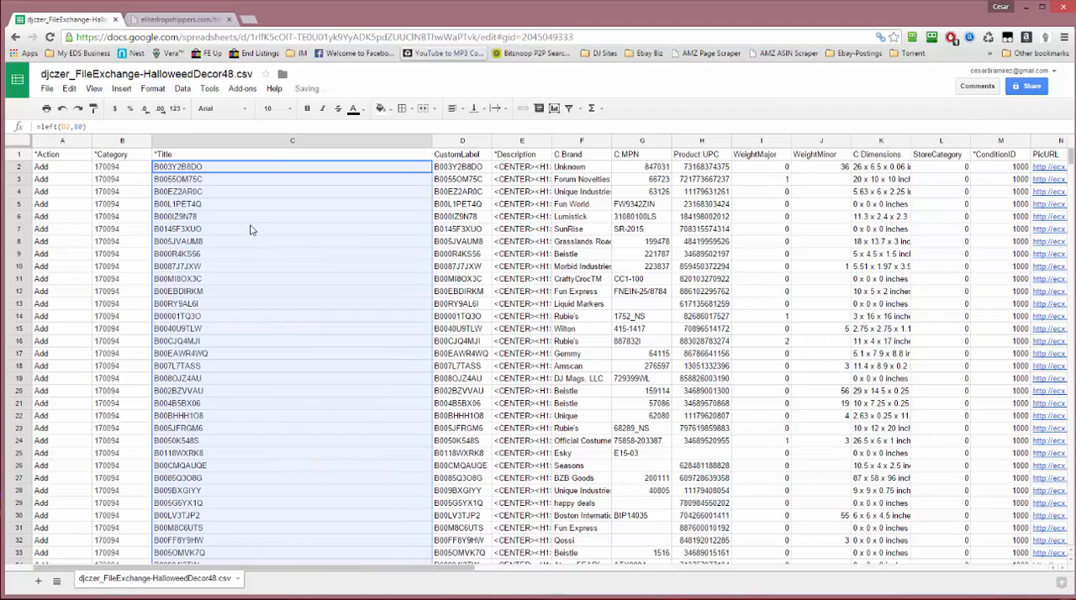
Check the pasted entries in column C, undo the paste, and clear the original titles from C2 through C40
click(250, 229)
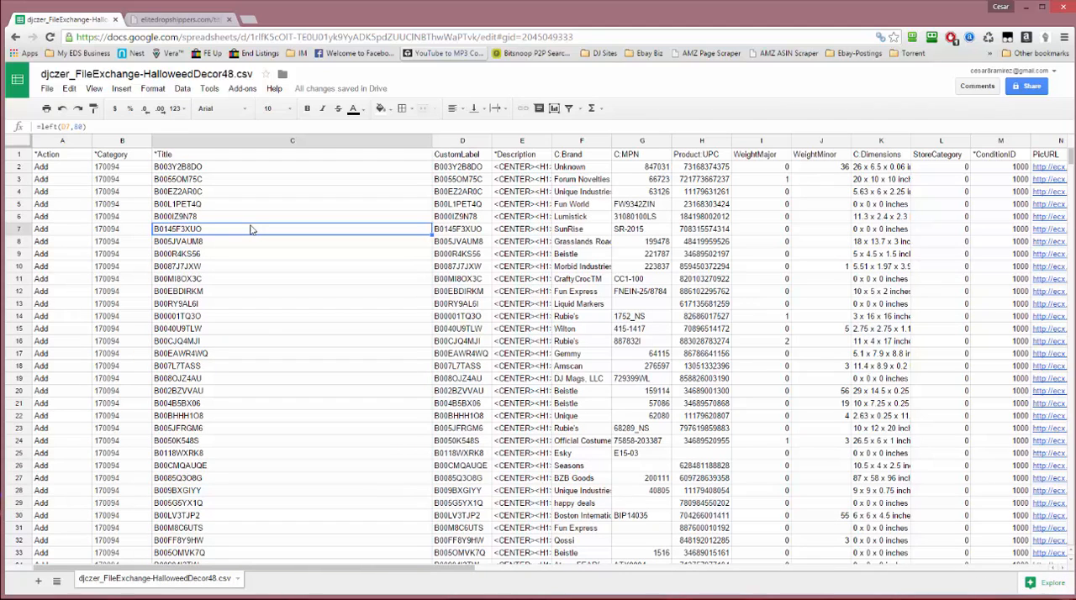
click(223, 193)
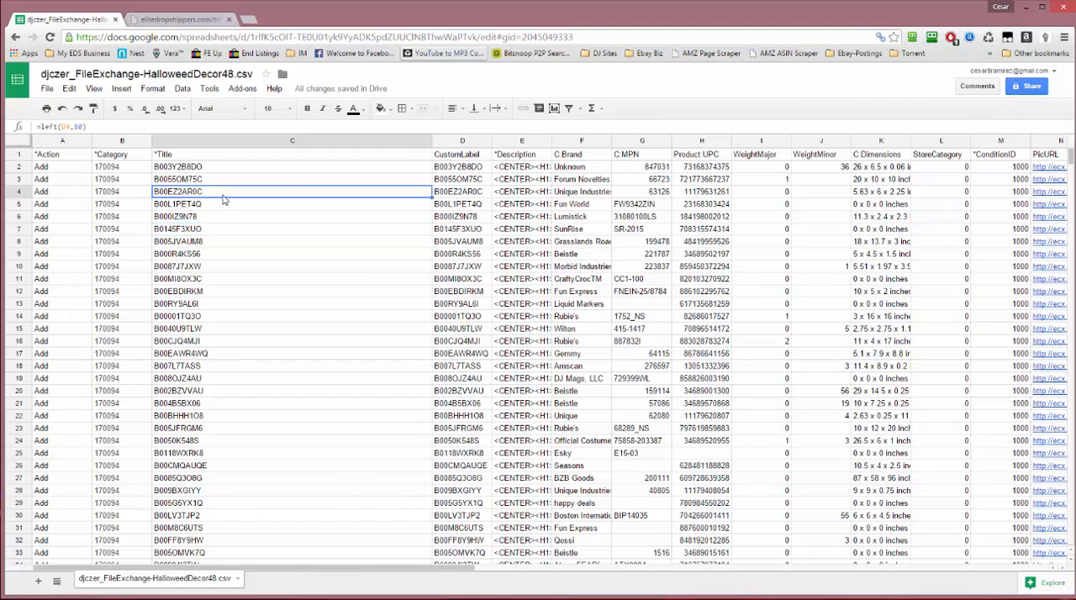
click(198, 169)
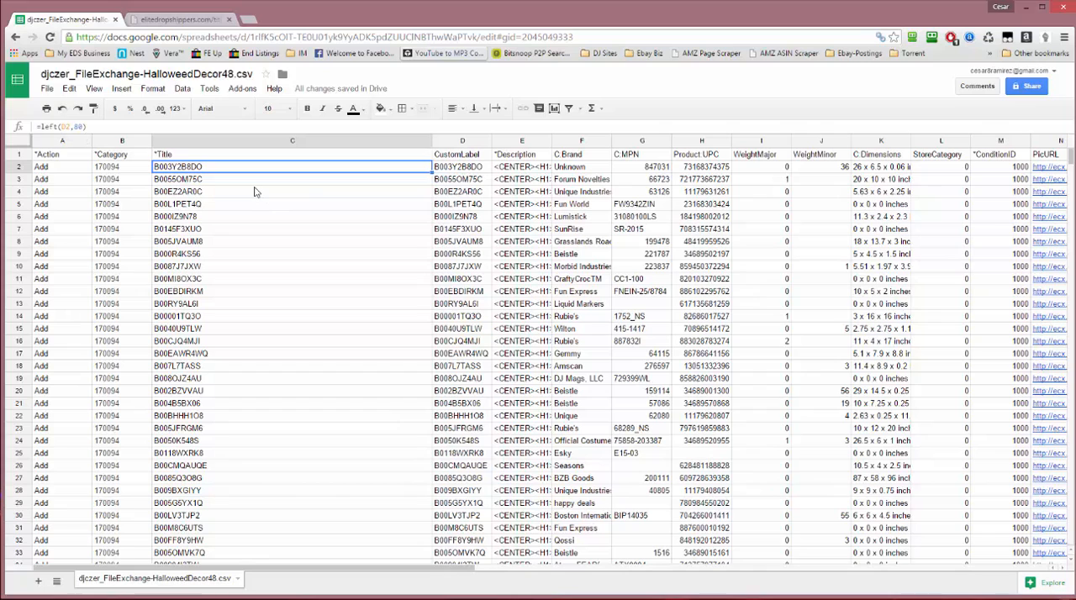
key(ctrl+v)
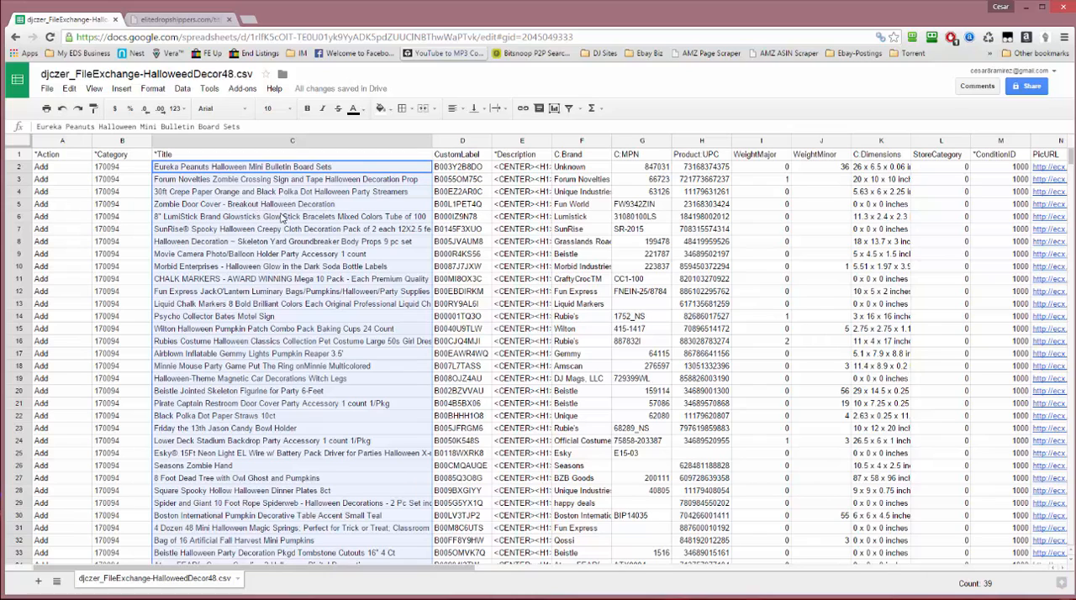
key(Delete)
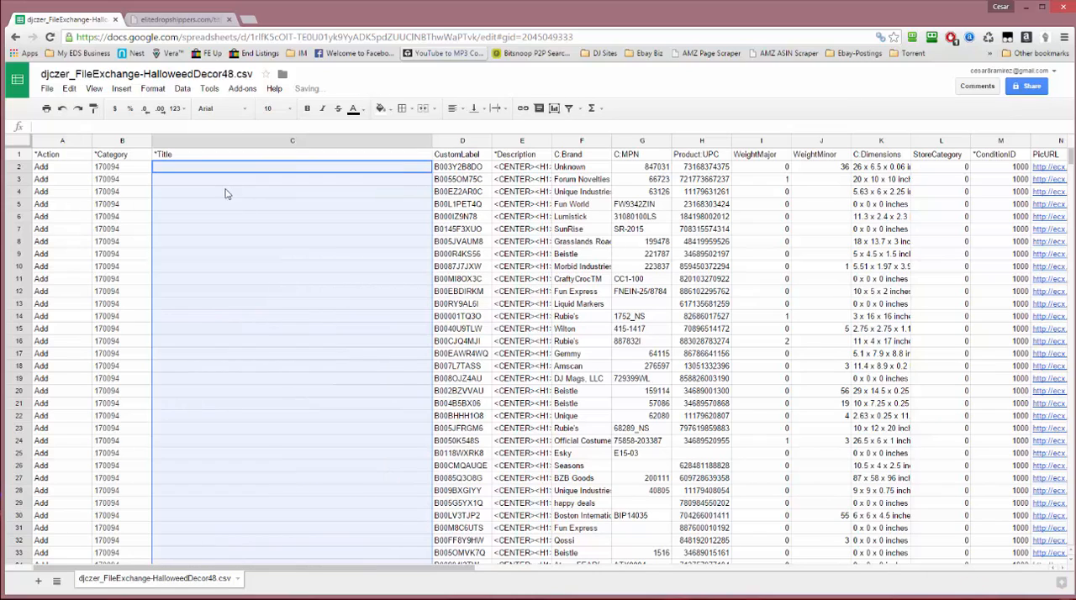
click(168, 167)
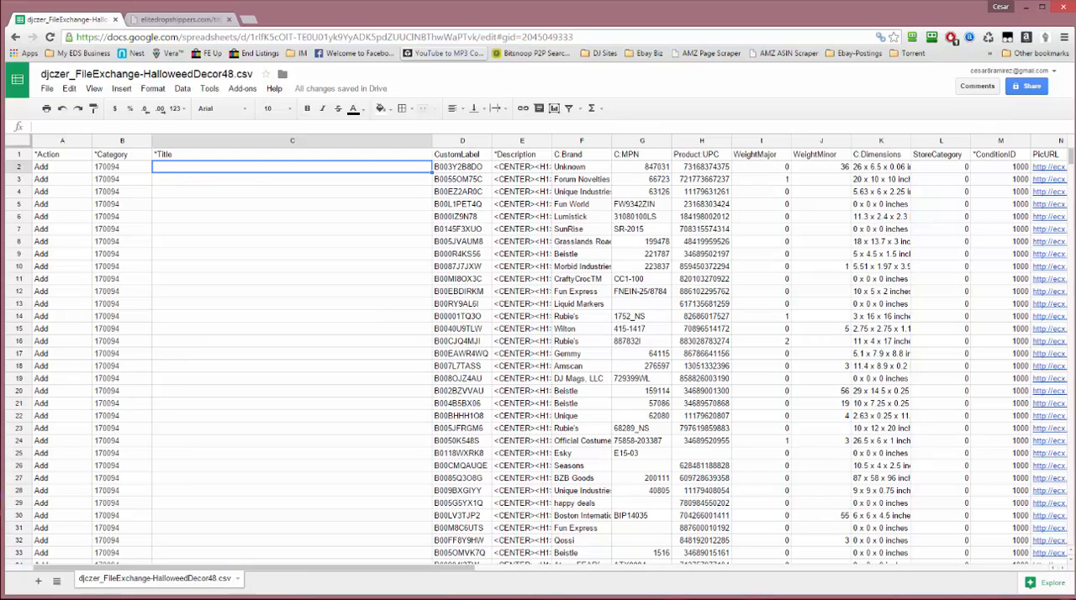
Switch to Notepad, cut all the improved titles to the clipboard, paste them back, and return to the spreadsheet
key(alt+Tab)
right_click(602, 179)
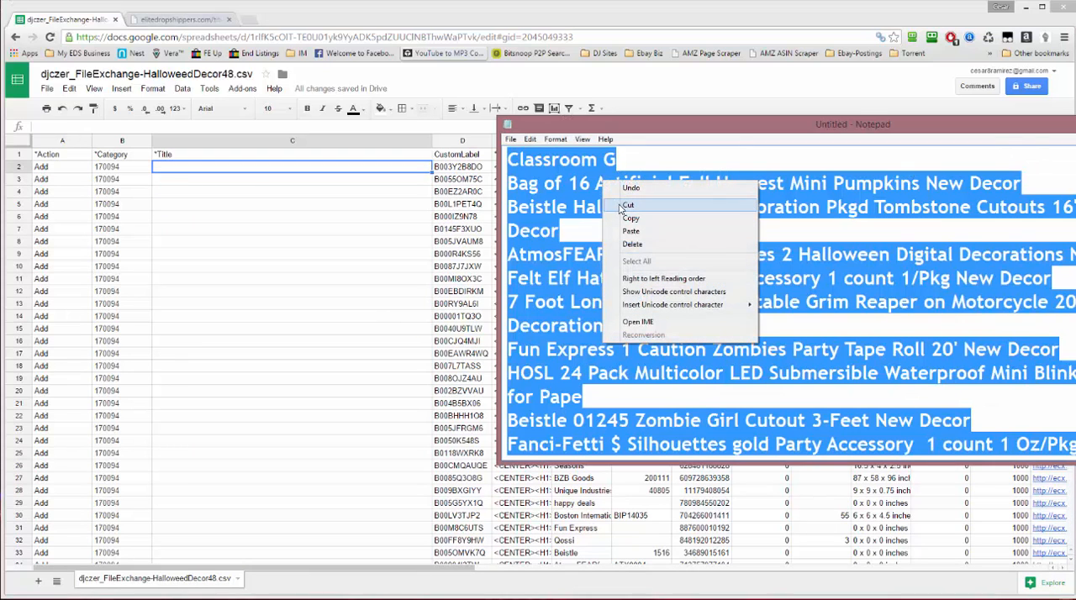
click(626, 205)
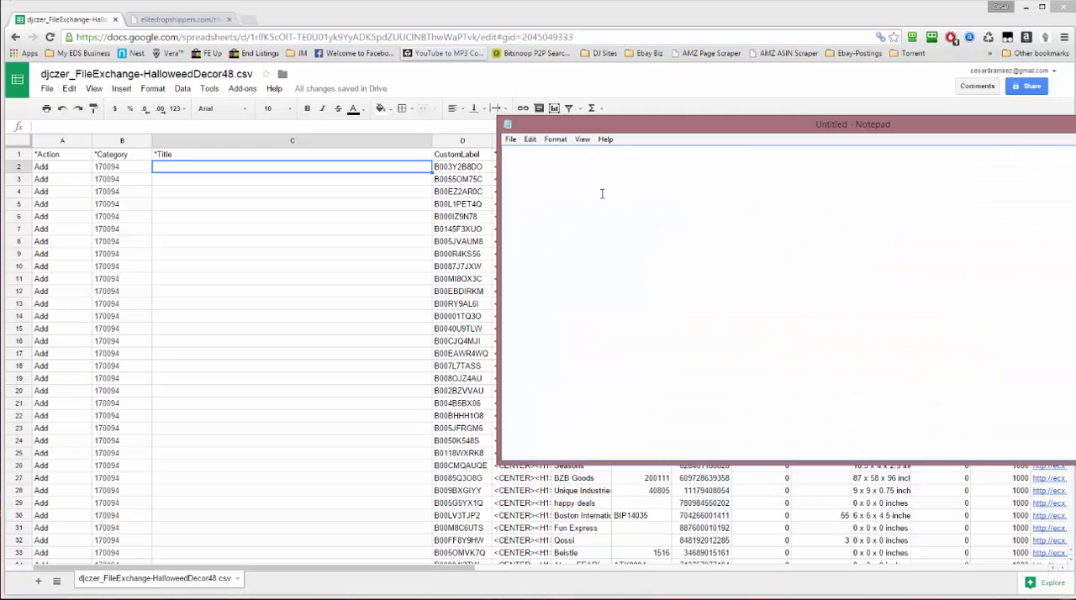
key(ctrl+v)
key(alt+Tab)
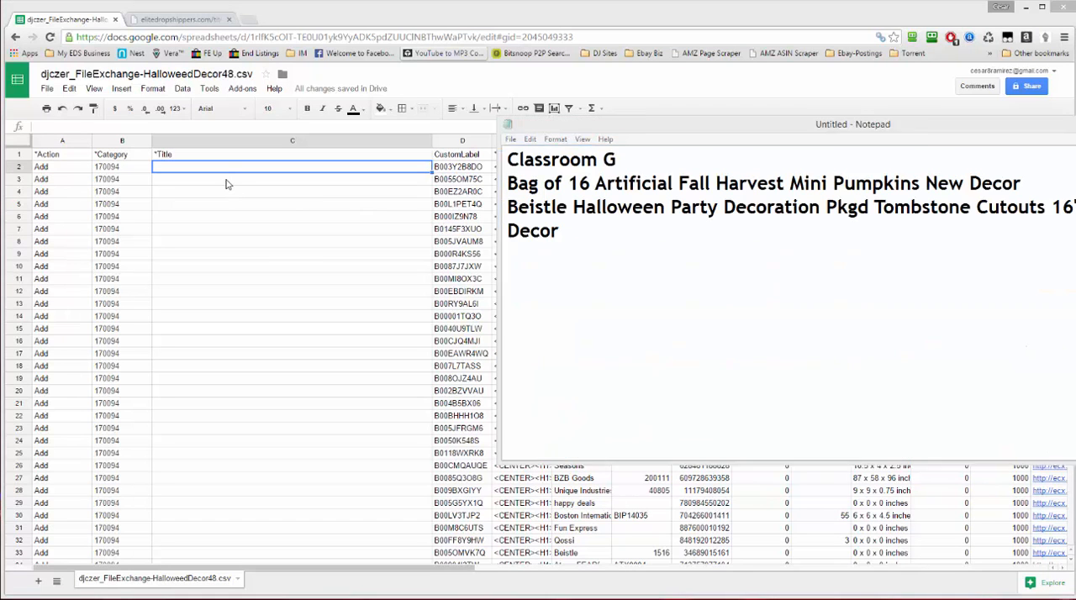
Try to paste the titles into column C starting at C2, and undo that paste
right_click(195, 169)
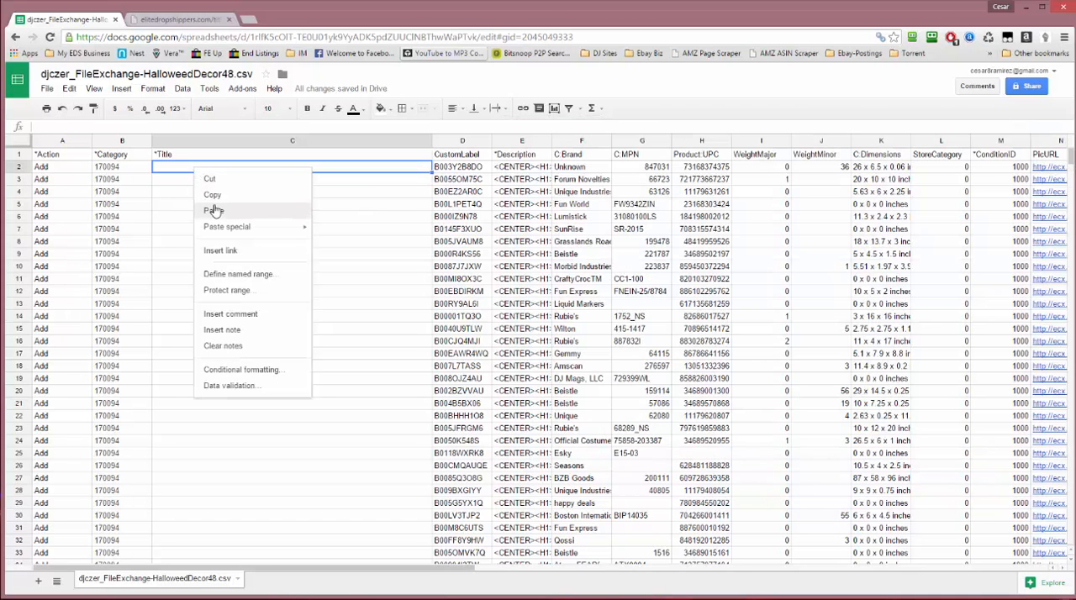
click(214, 210)
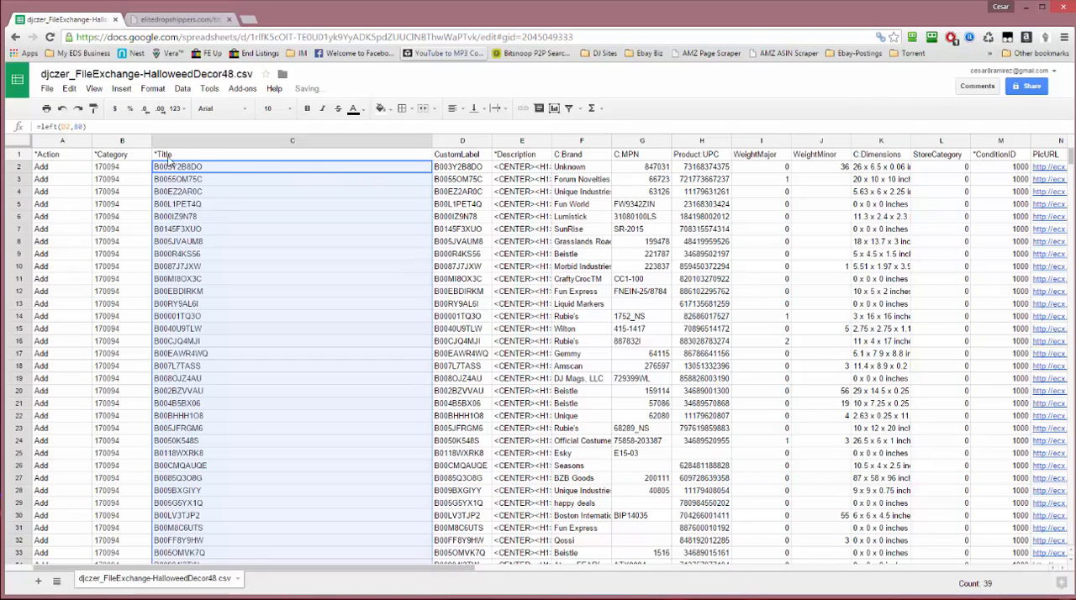
key(ctrl+z)
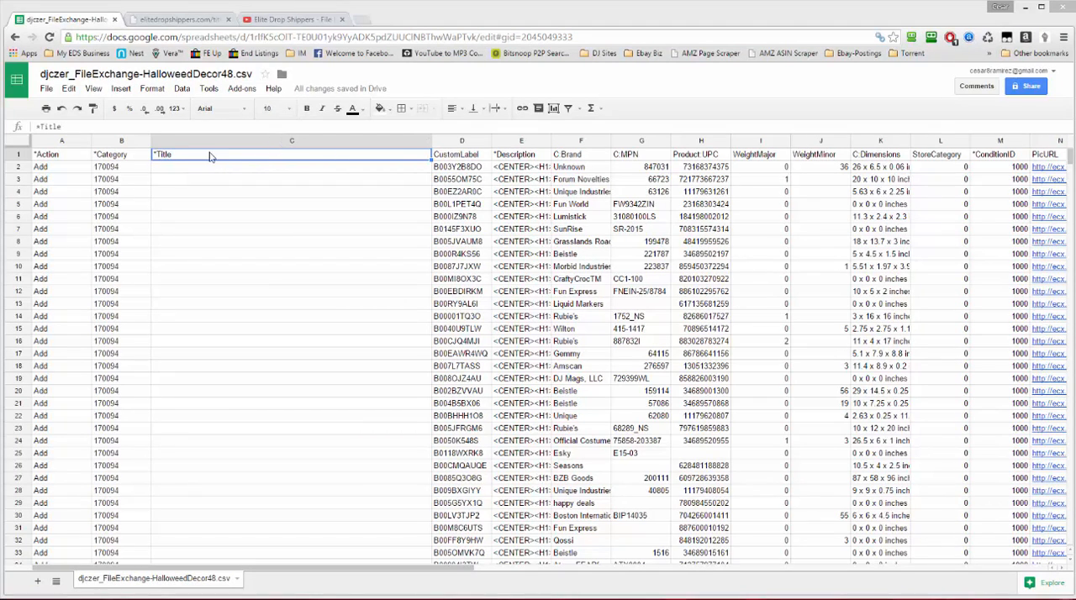
Insert a new column before the *Title column and move the *Title header from D1 into C1
right_click(425, 144)
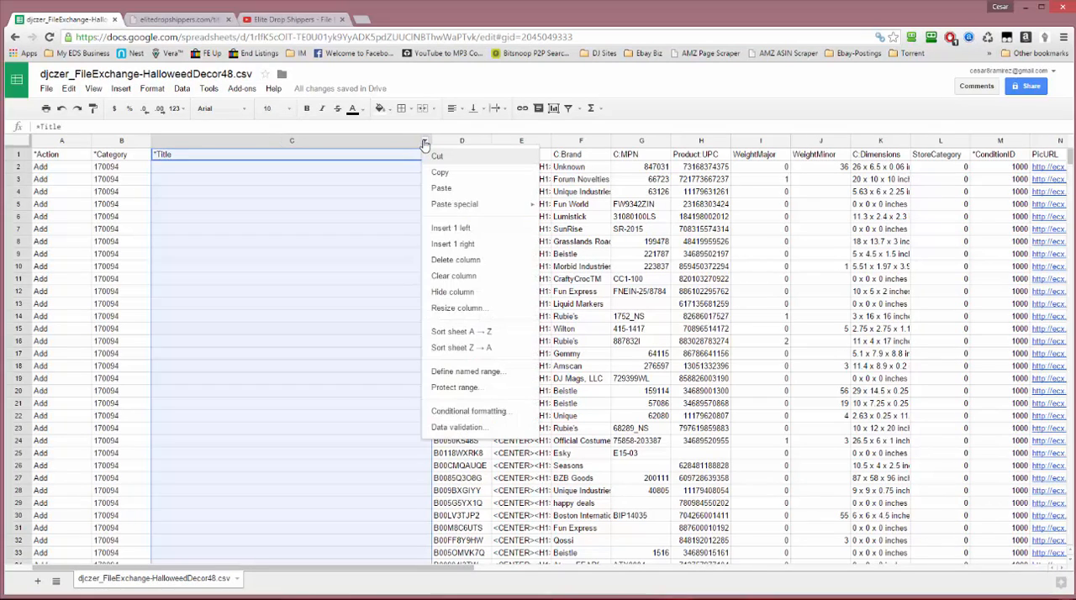
click(460, 235)
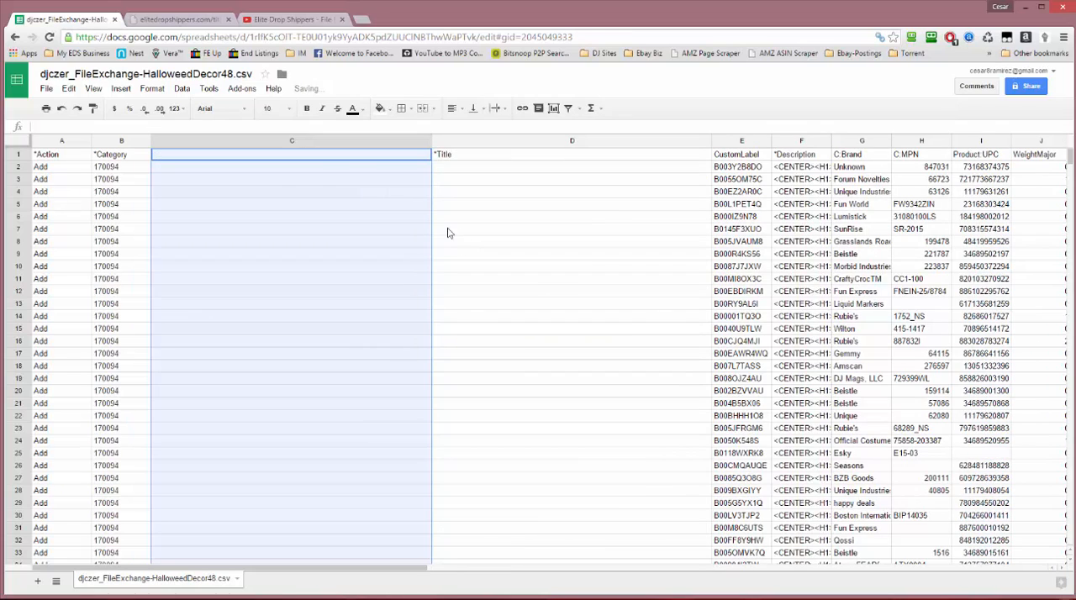
click(481, 158)
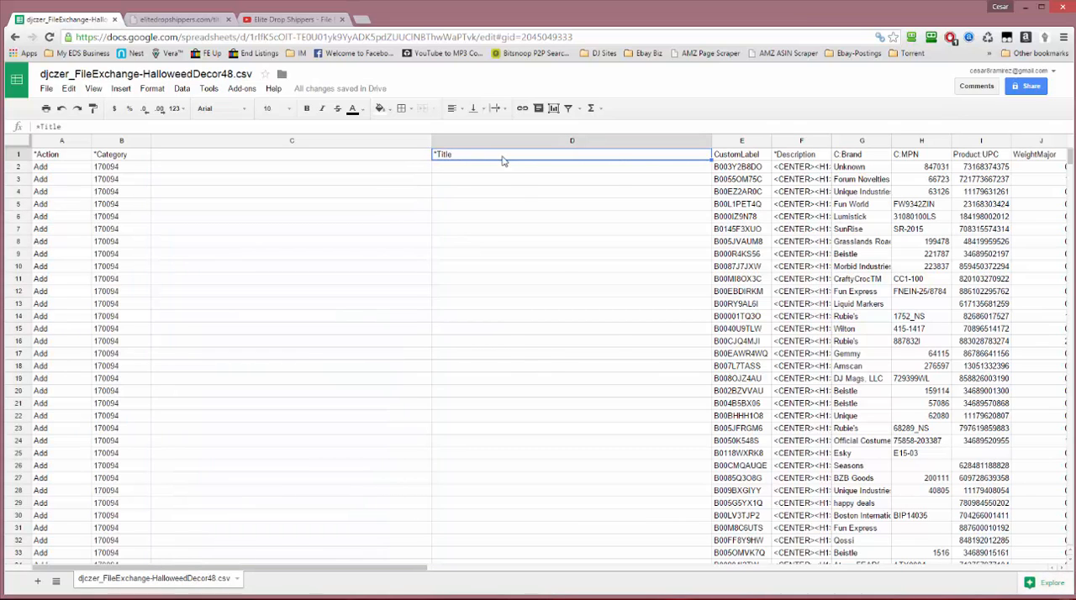
right_click(502, 160)
click(530, 181)
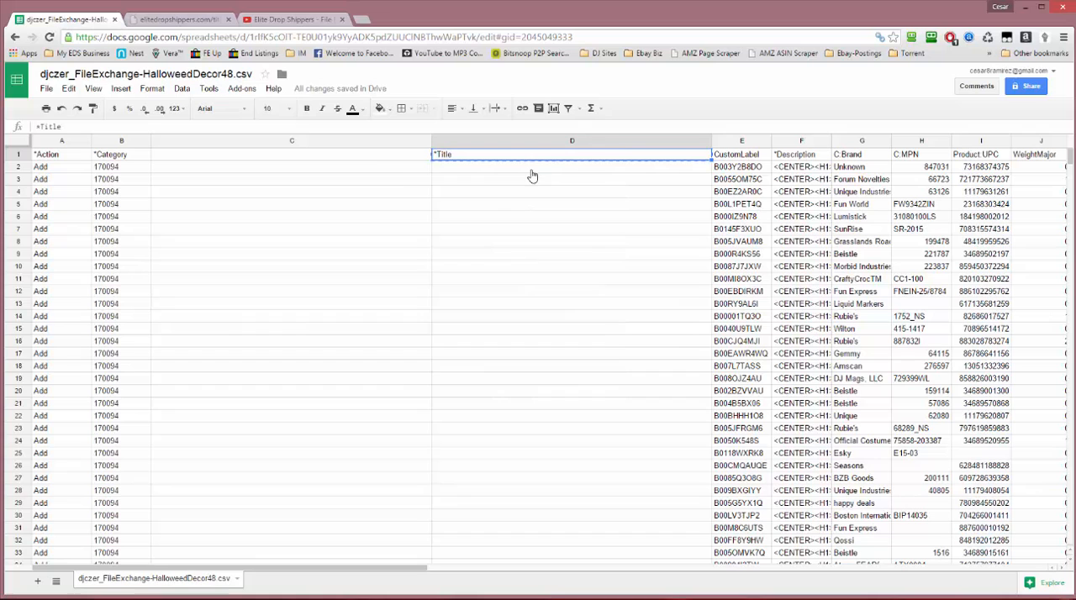
click(362, 161)
right_click(361, 160)
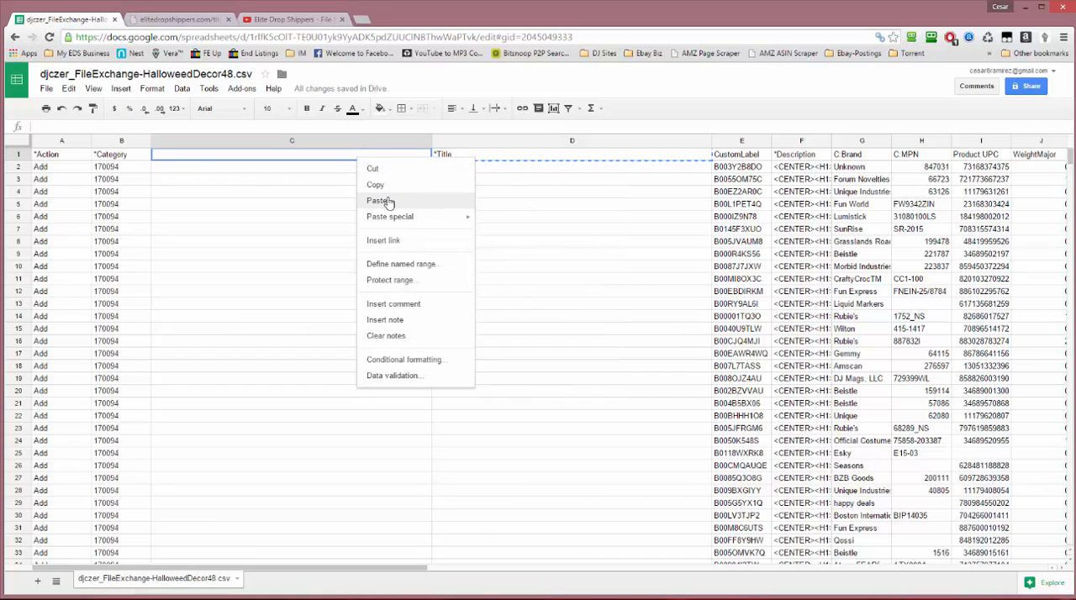
click(378, 201)
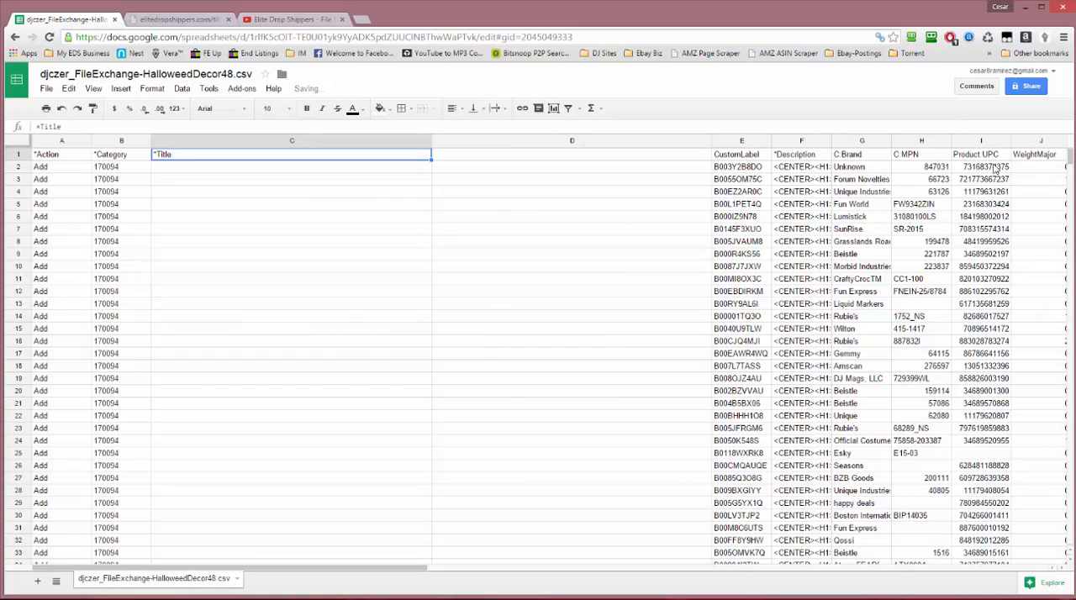
Copy all the improved titles from Notepad and paste them into the new *Title column starting at C2
key(alt+Tab)
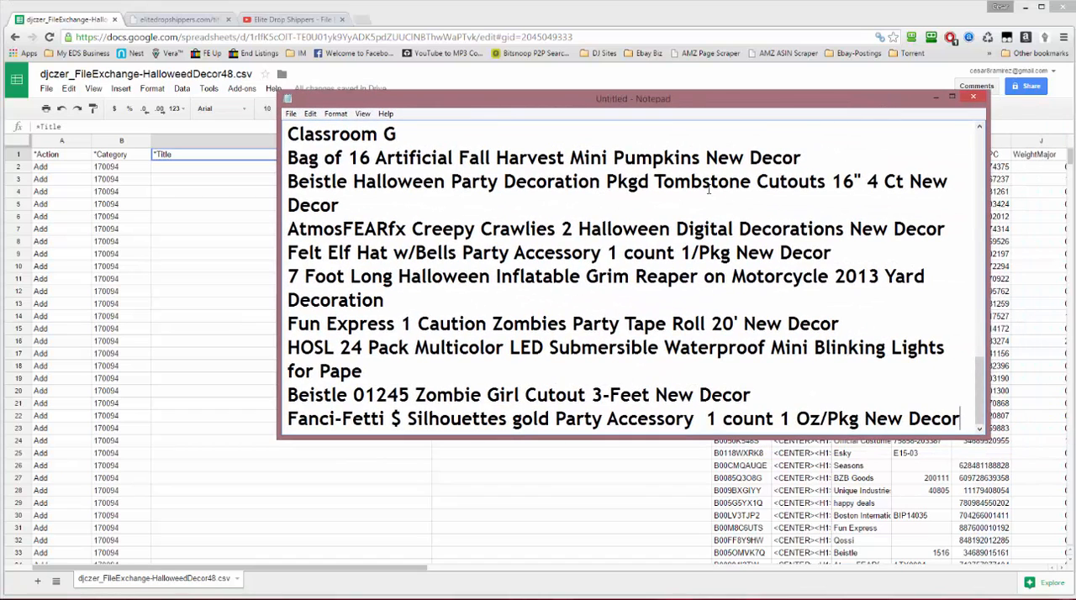
key(ctrl+a)
right_click(475, 210)
click(504, 252)
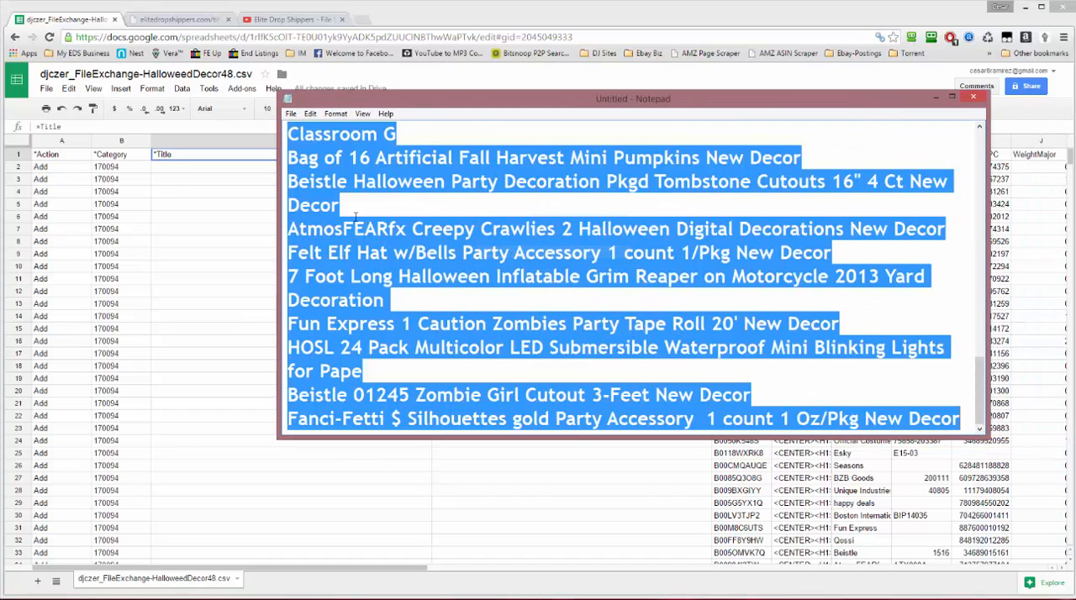
click(168, 175)
right_click(168, 175)
click(172, 210)
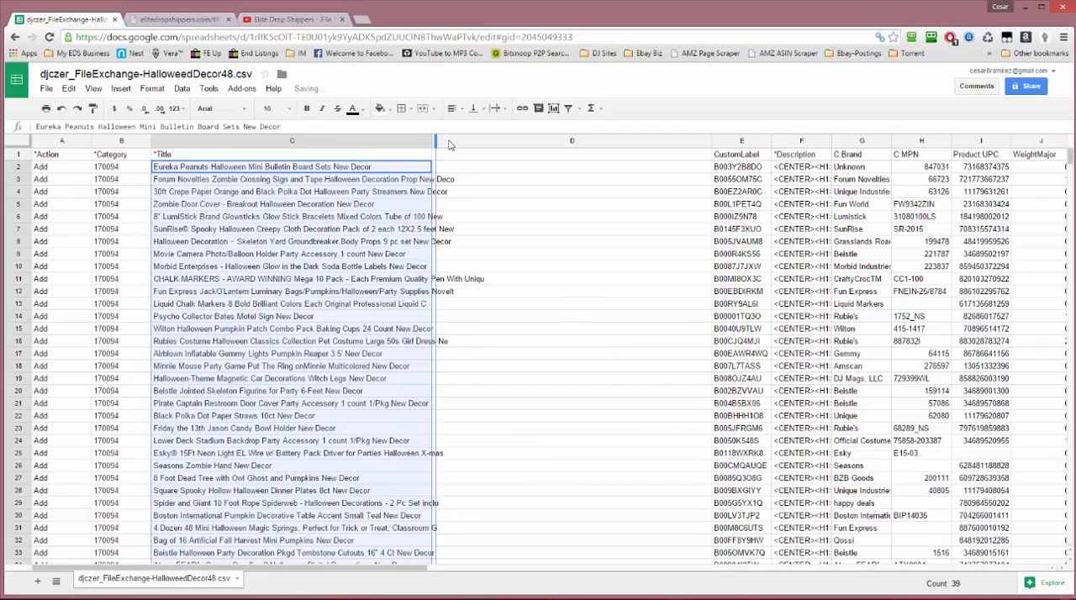
Widen the *Title column to fit the full titles and delete the empty column D beside it
drag(448, 145, 507, 146)
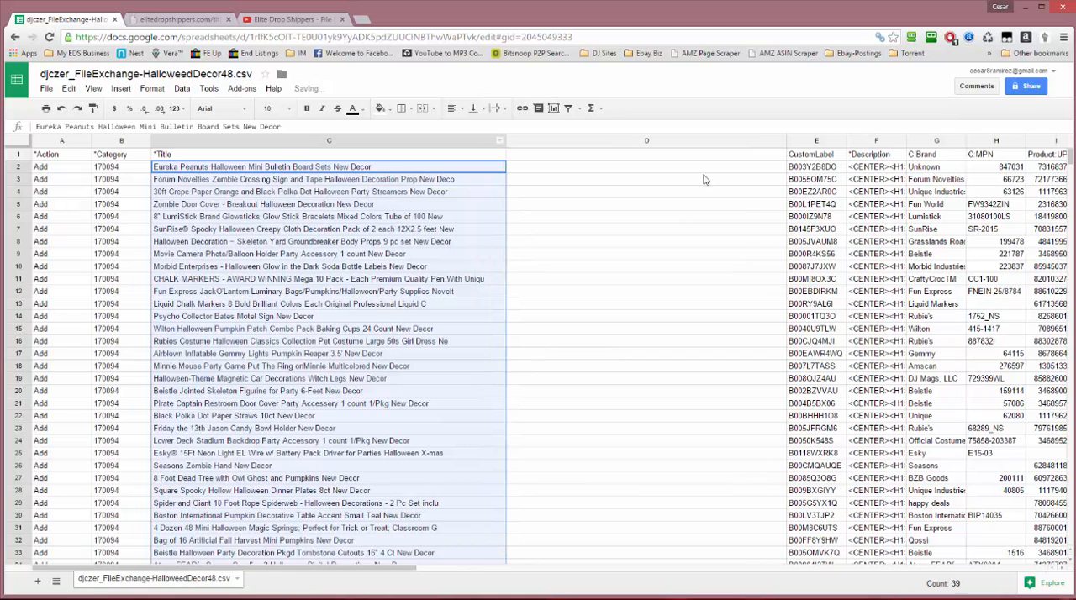
click(631, 142)
right_click(631, 143)
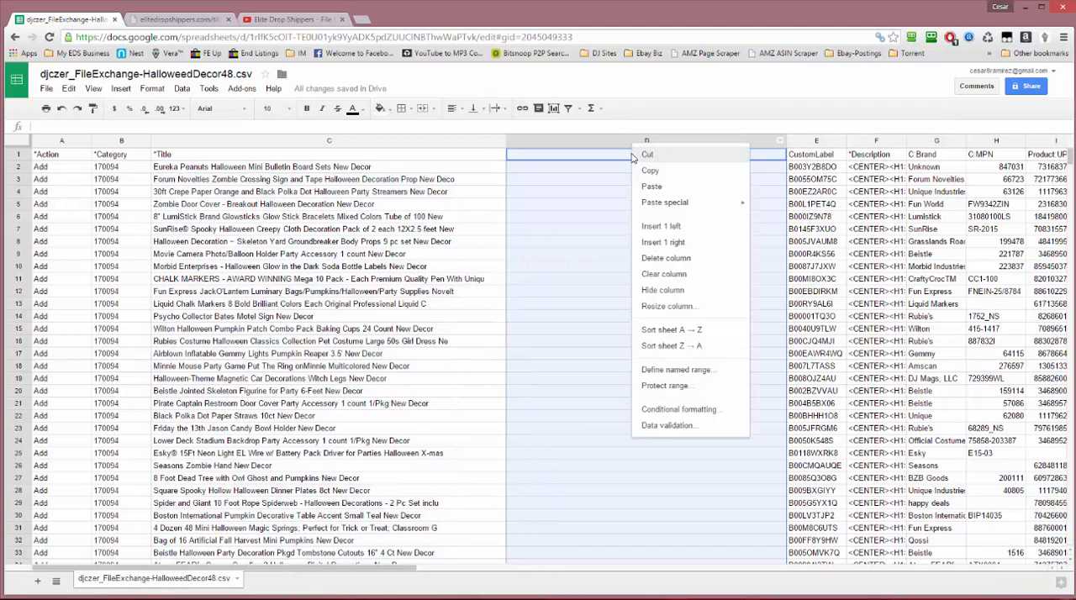
click(666, 259)
click(383, 182)
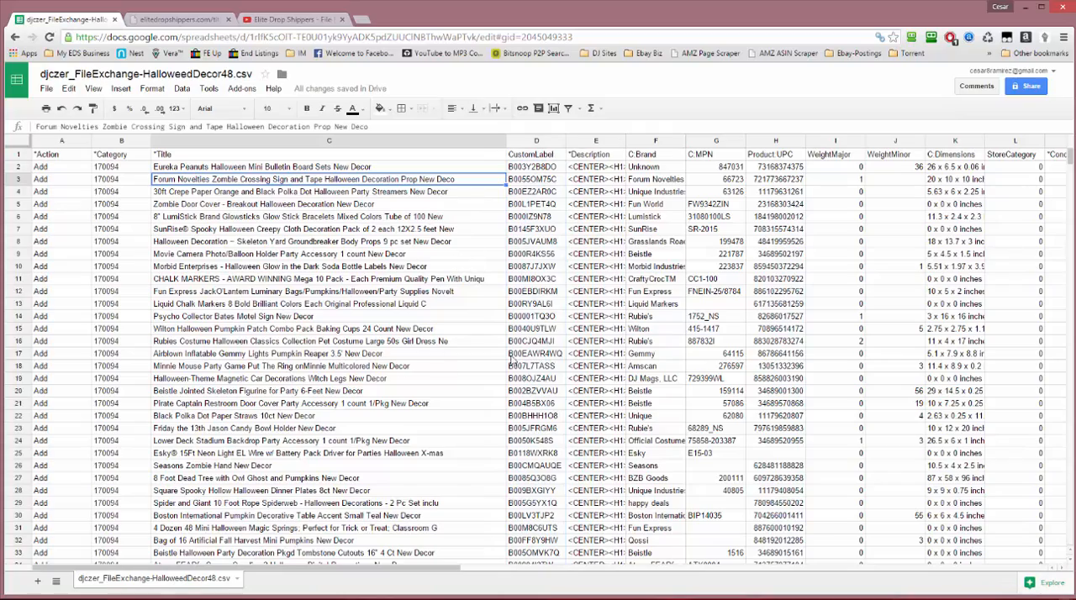
Remove the ® symbol after Esky from the 15Ft Neon Light title in C25
scroll(511, 361, down, 1)
scroll(511, 361, down, 5)
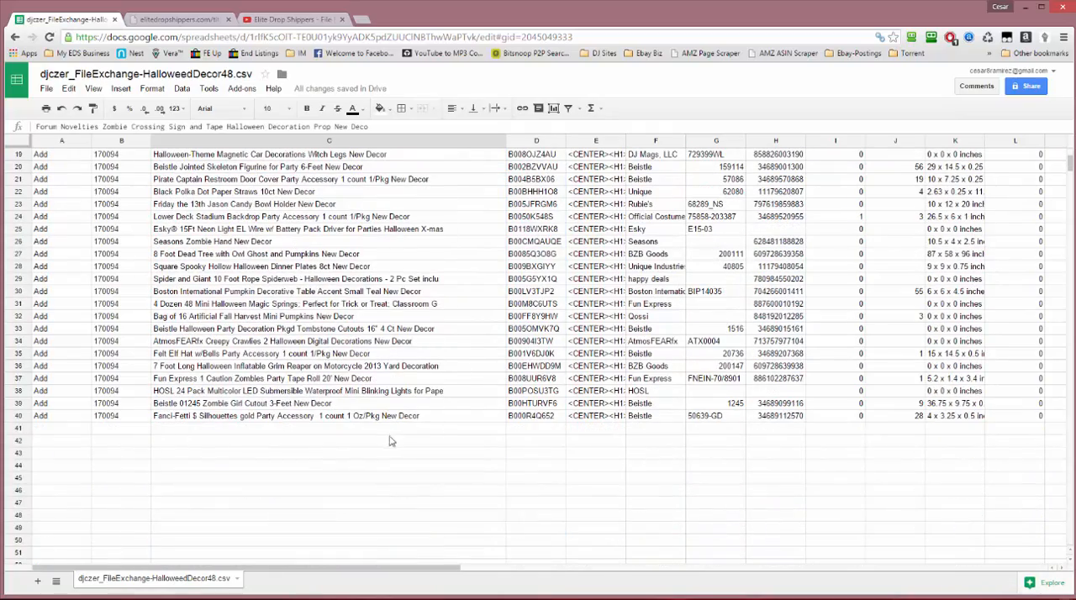
scroll(396, 444, up, 4)
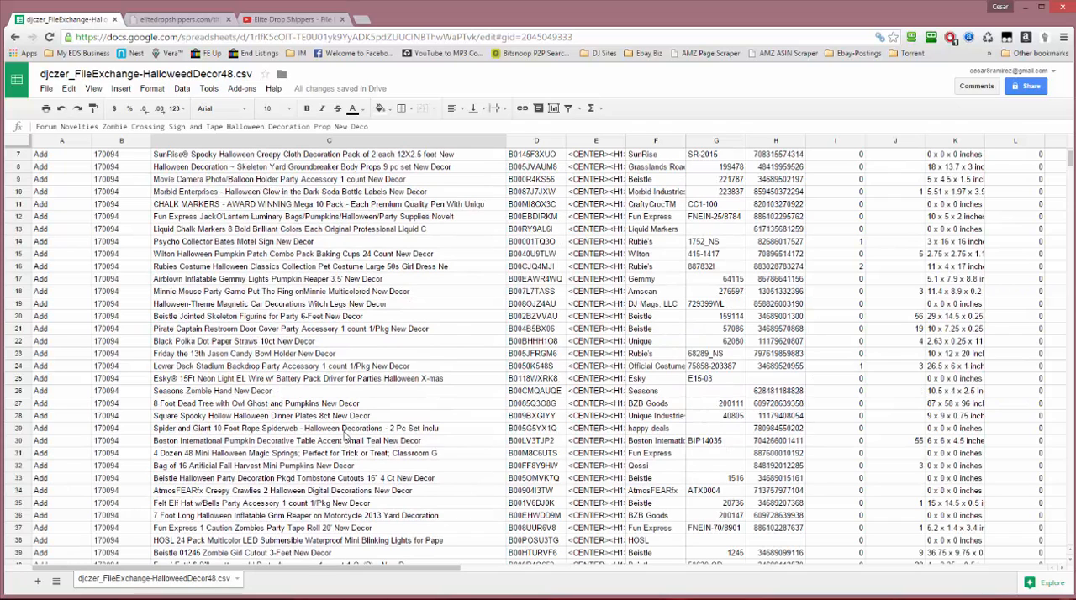
scroll(302, 359, down, 4)
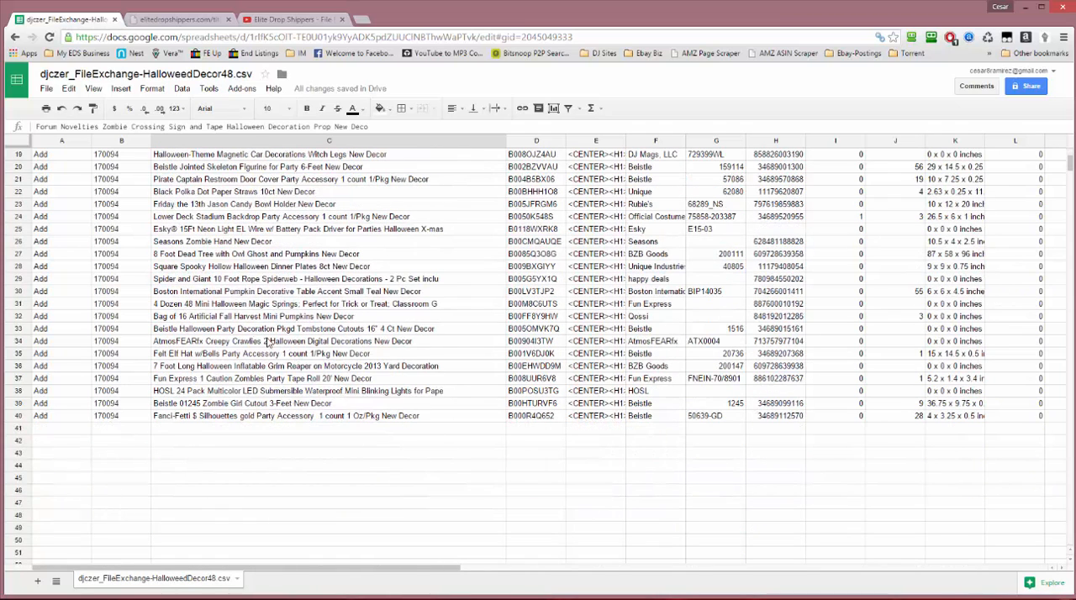
double_click(180, 231)
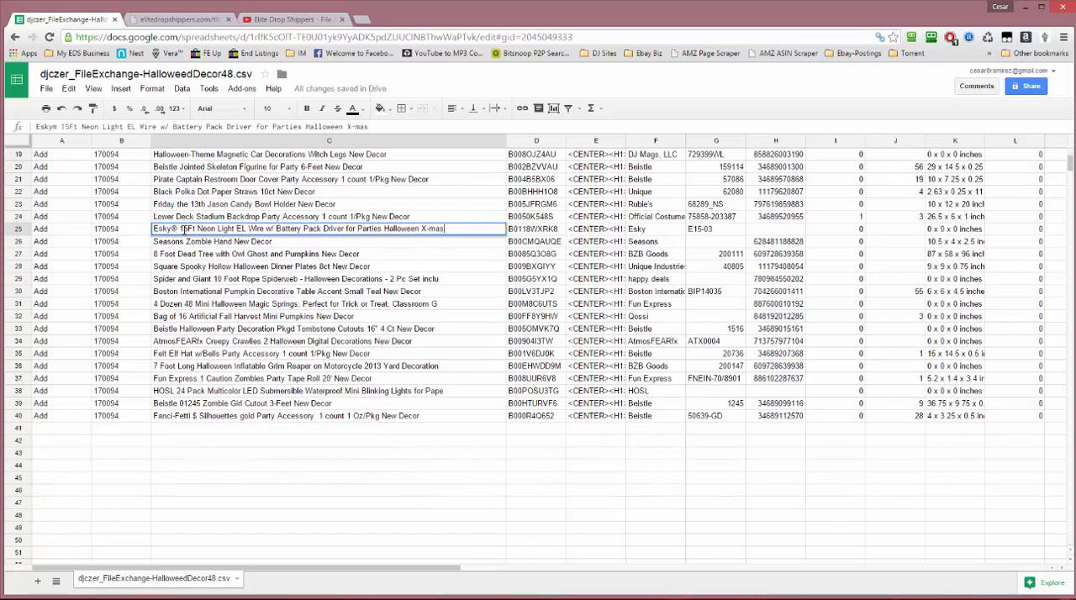
key(BackSpace)
key(BackSpace)
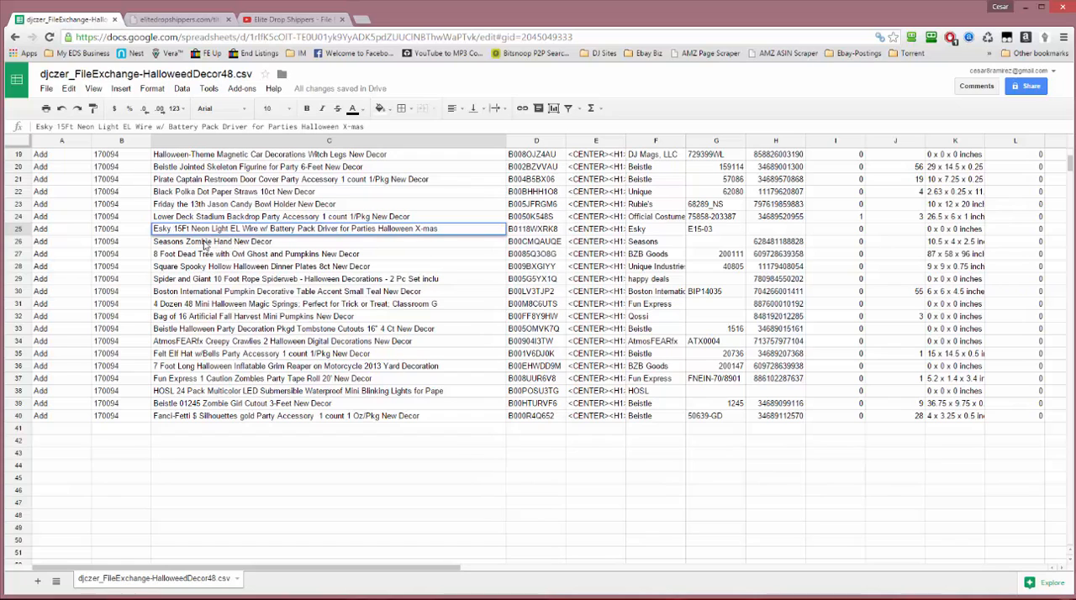
Remove the hyphen before "2 Pc Set" from the Spider and Giant 10 Foot Rope Spiderweb title in C29
double_click(387, 280)
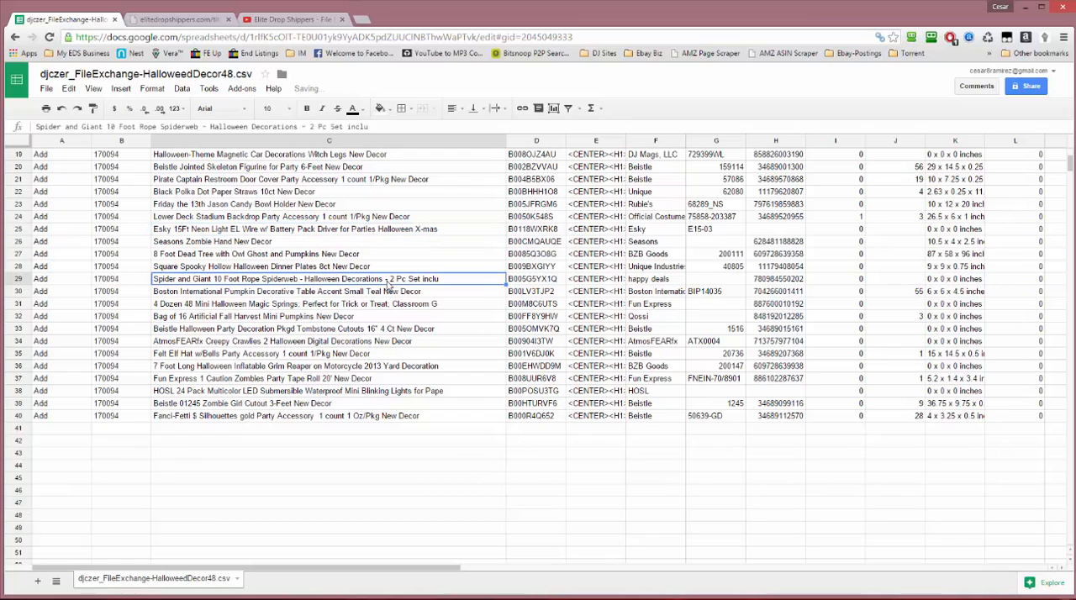
key(ctrl+a)
click(395, 278)
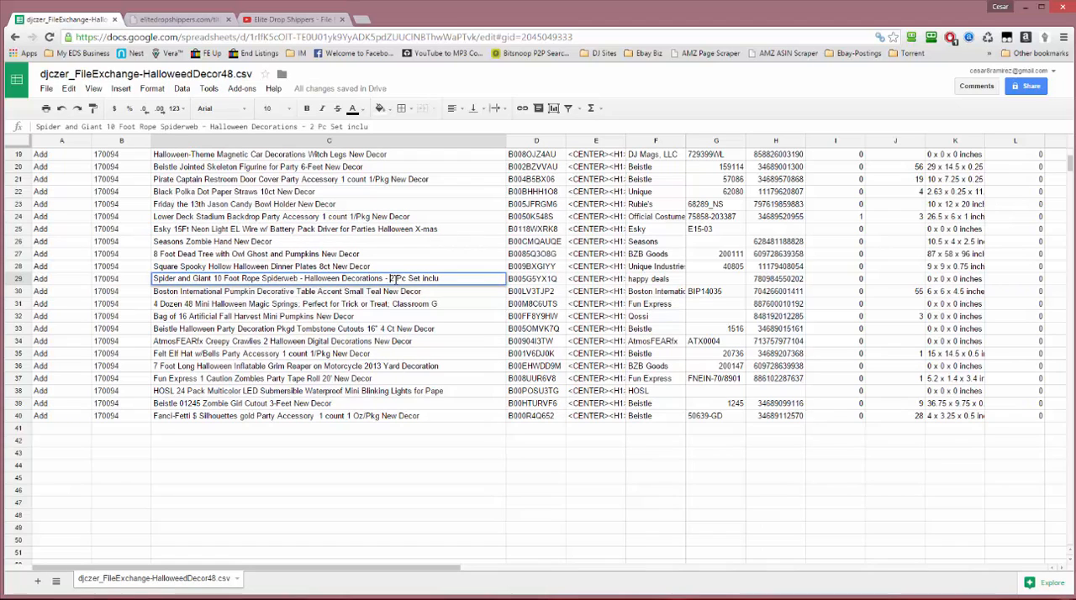
key(BackSpace)
key(BackSpace)
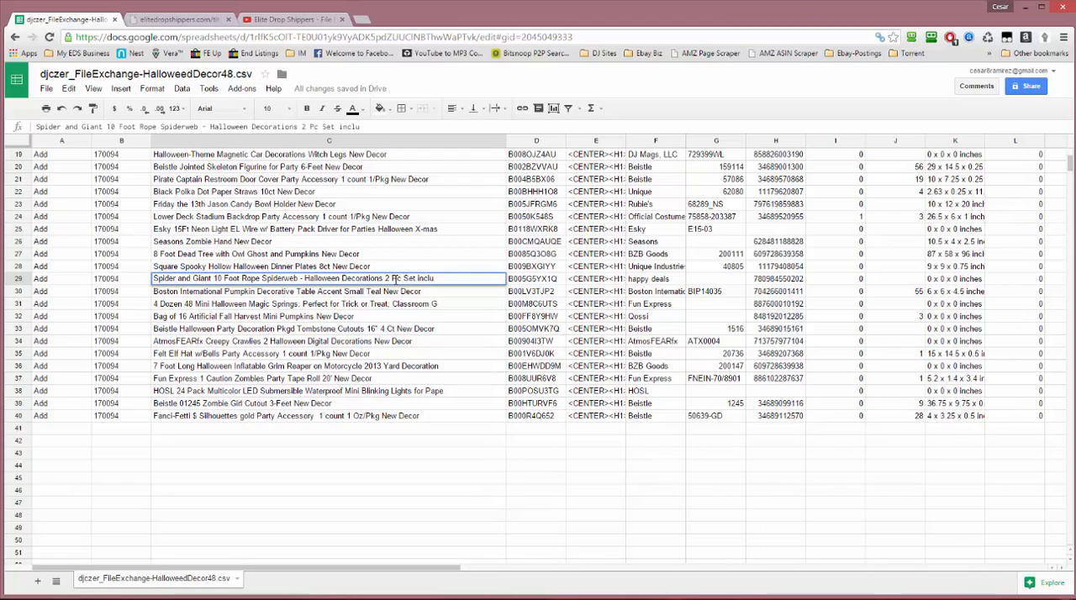
key(Return)
Replace the hyphen in "3-Feet" with a space in the Beistle Zombie Girl Cutout title in C39
click(278, 408)
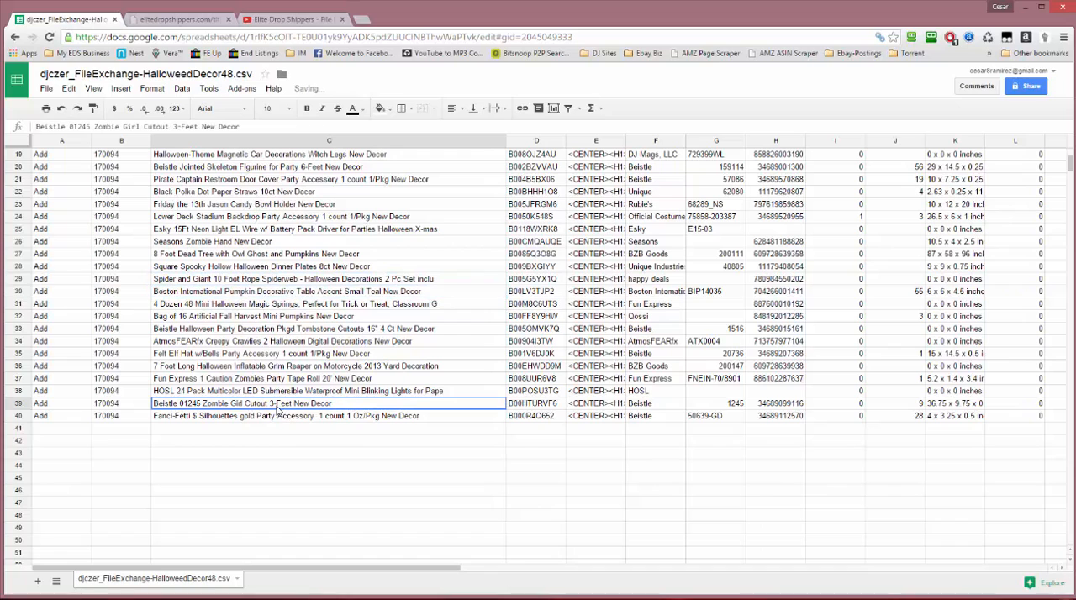
double_click(277, 407)
key(Delete)
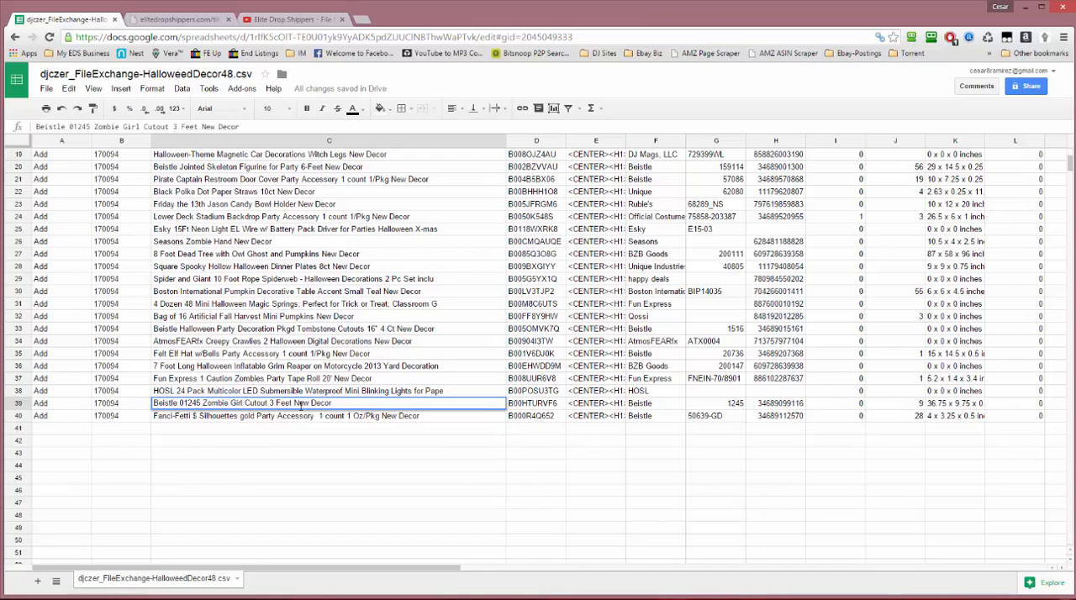
key(Return)
Widen the Product:UPC, C:MPN and C:Brand columns slightly
scroll(519, 409, up, 6)
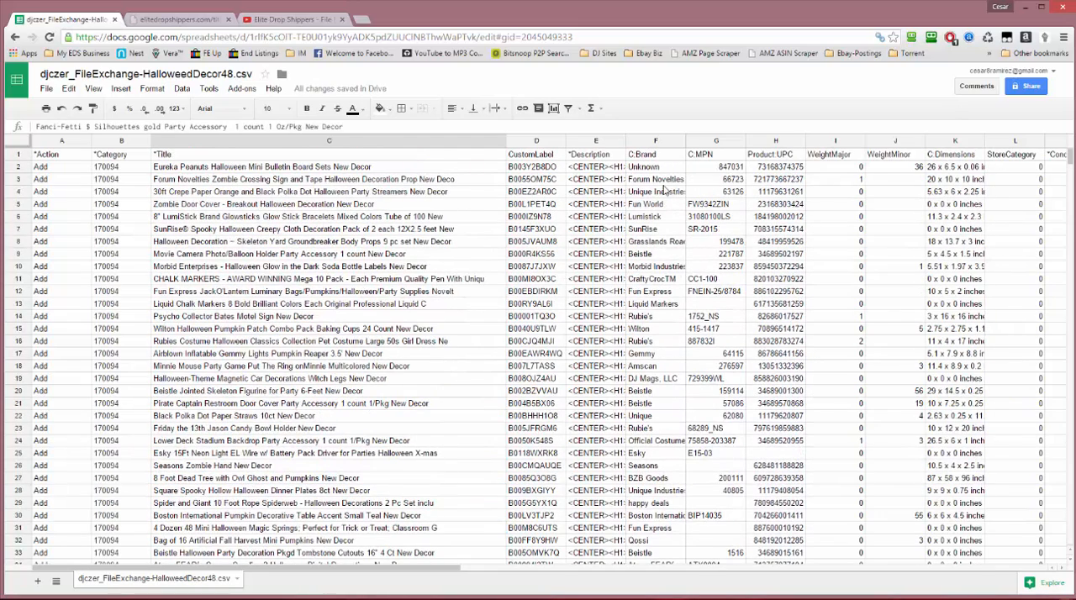
click(642, 158)
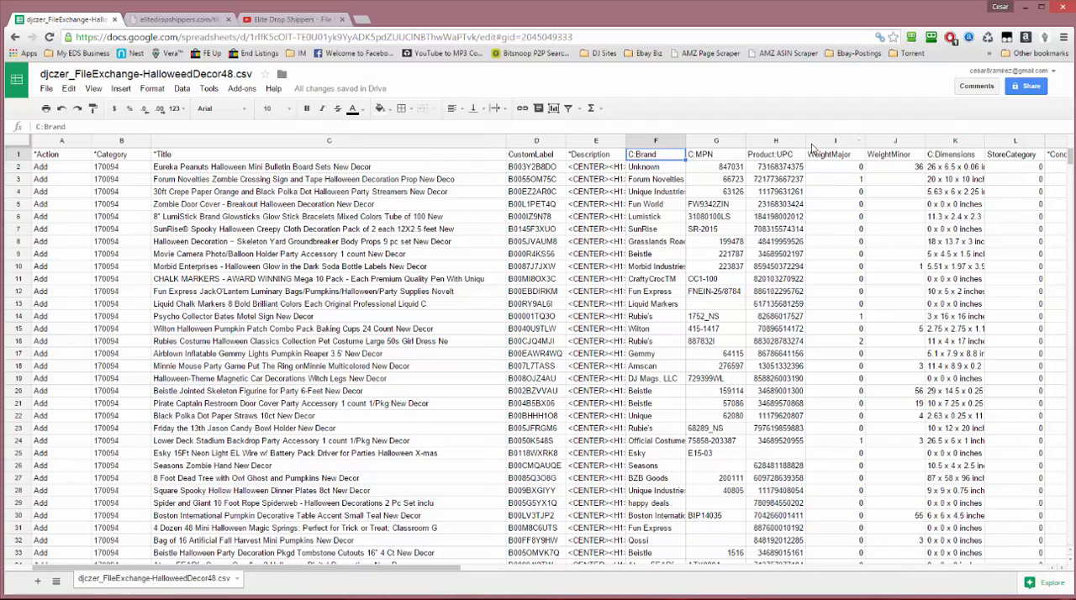
drag(804, 143, 825, 143)
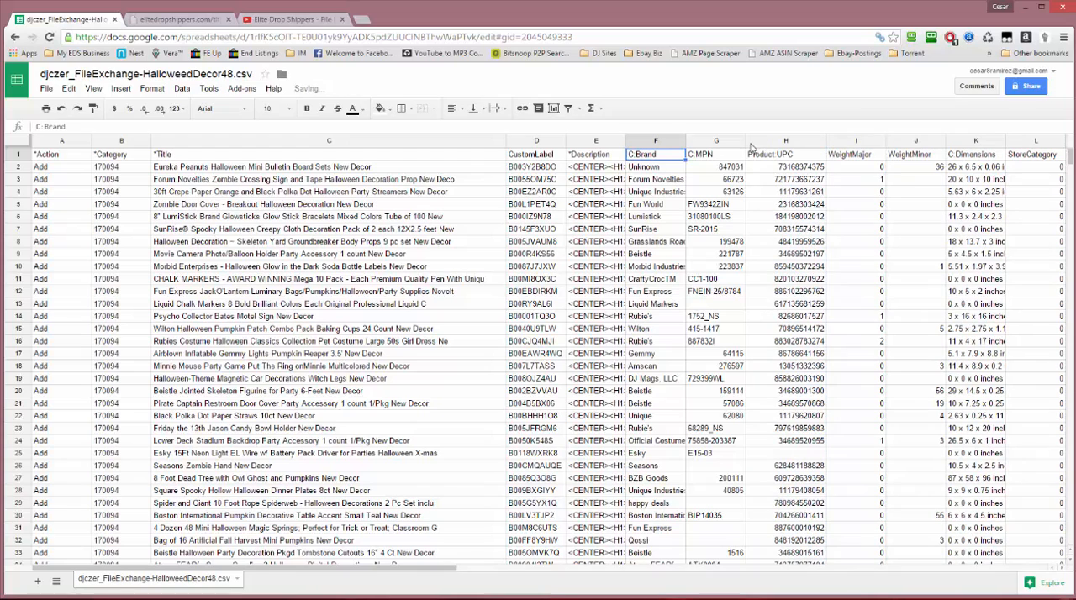
drag(744, 142, 763, 143)
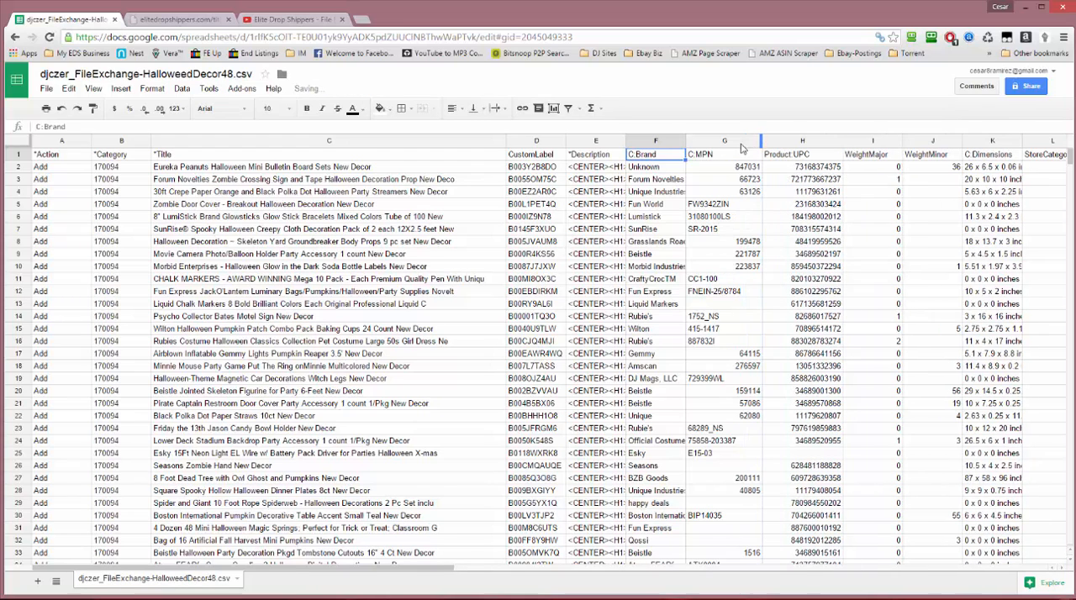
drag(685, 142, 701, 142)
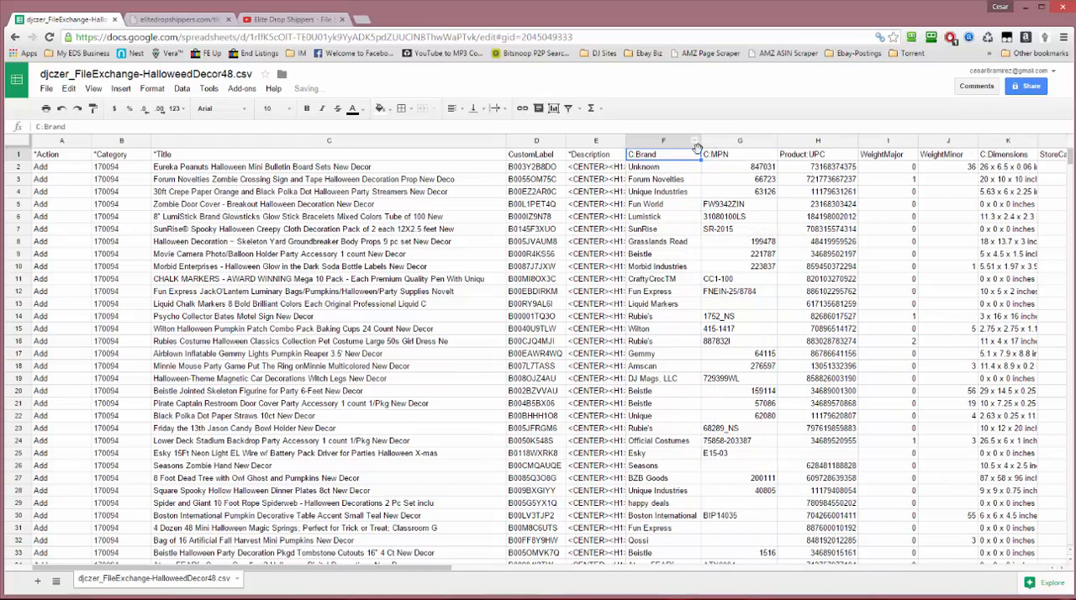
scroll(857, 293, down, 1)
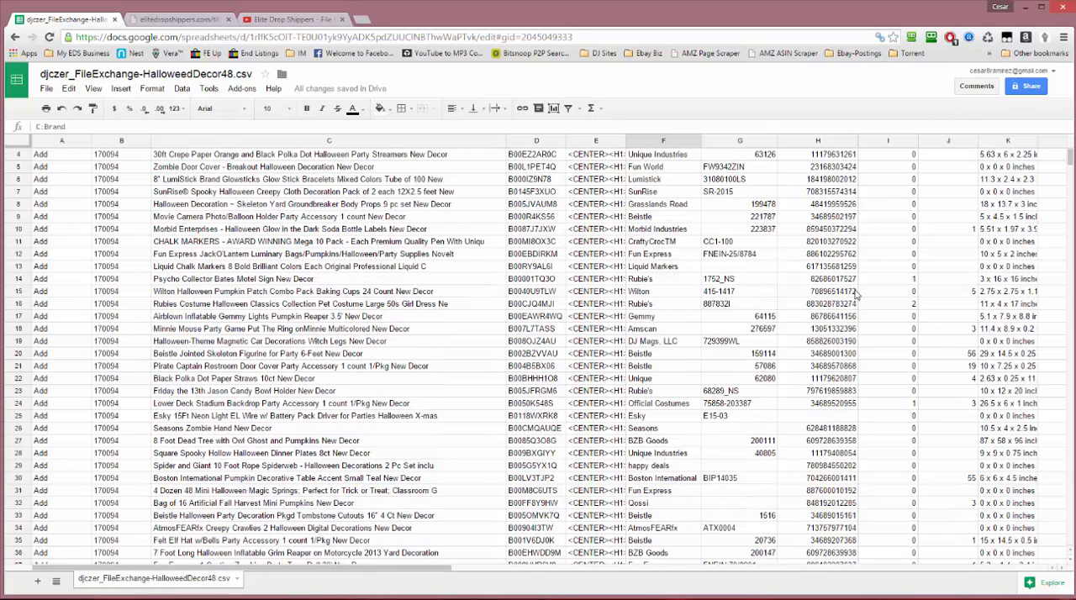
click(775, 416)
click(661, 420)
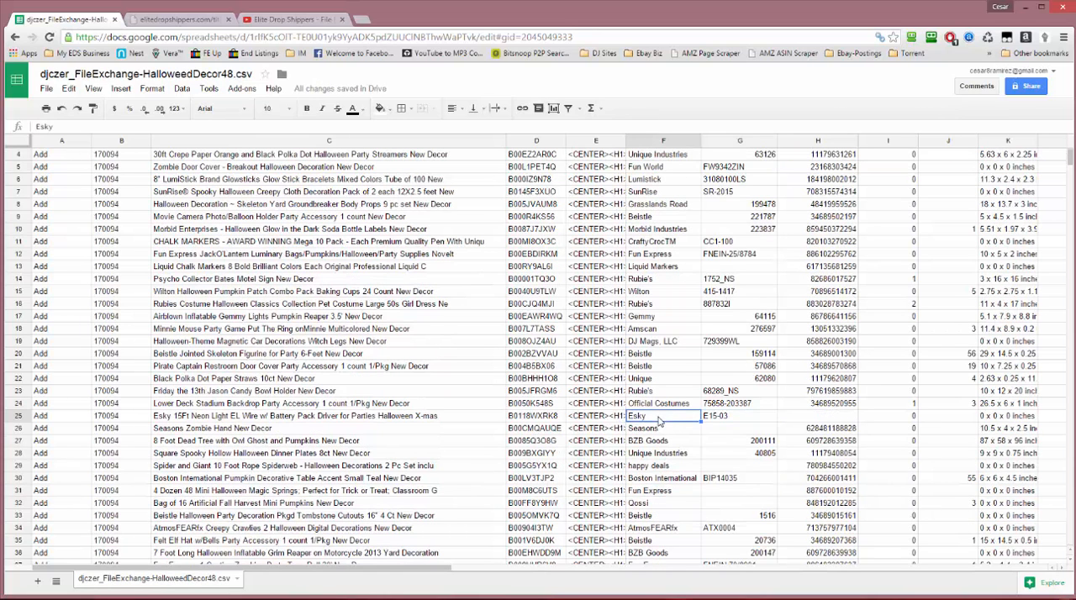
click(735, 418)
click(692, 418)
click(741, 418)
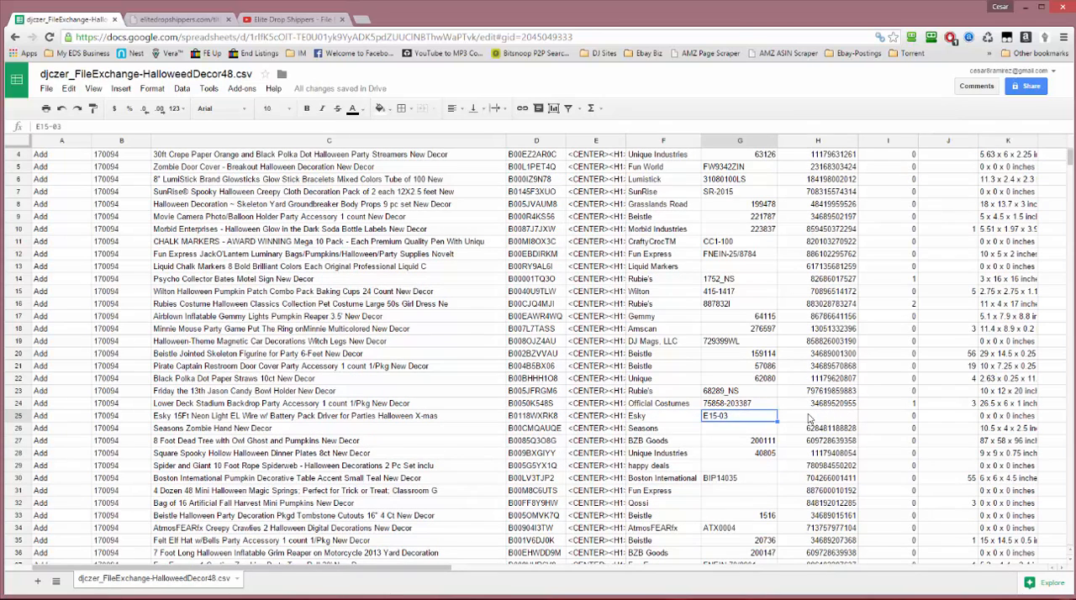
click(808, 419)
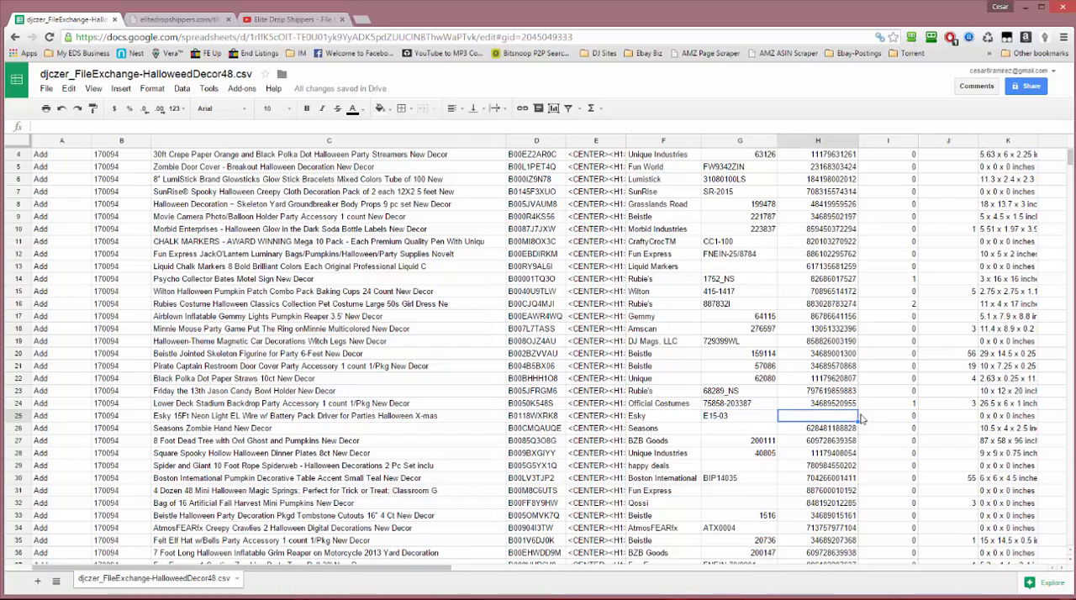
text(55902598643)
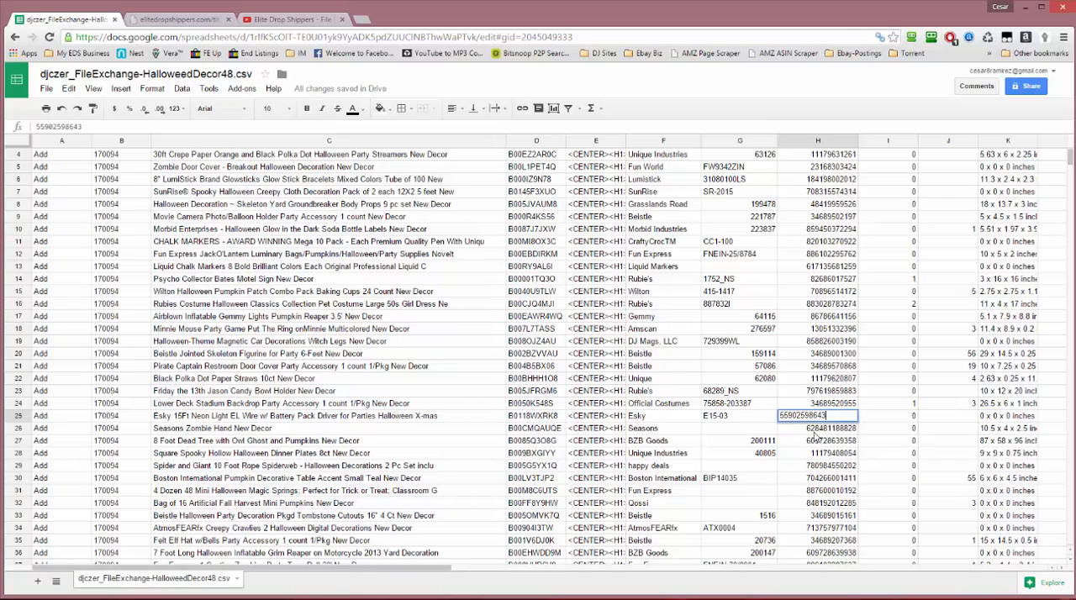
click(822, 454)
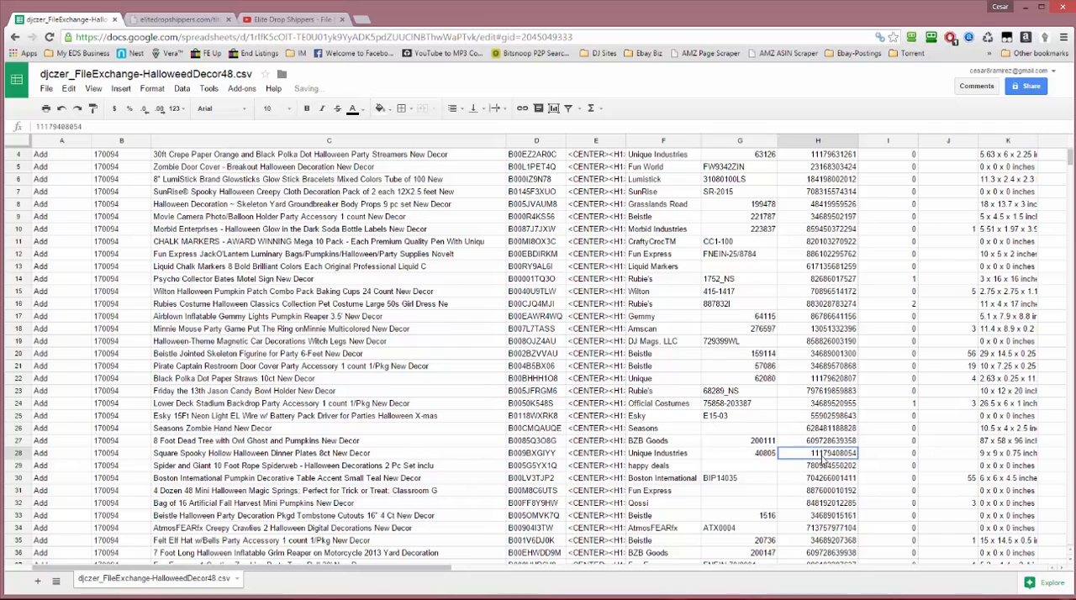
click(714, 418)
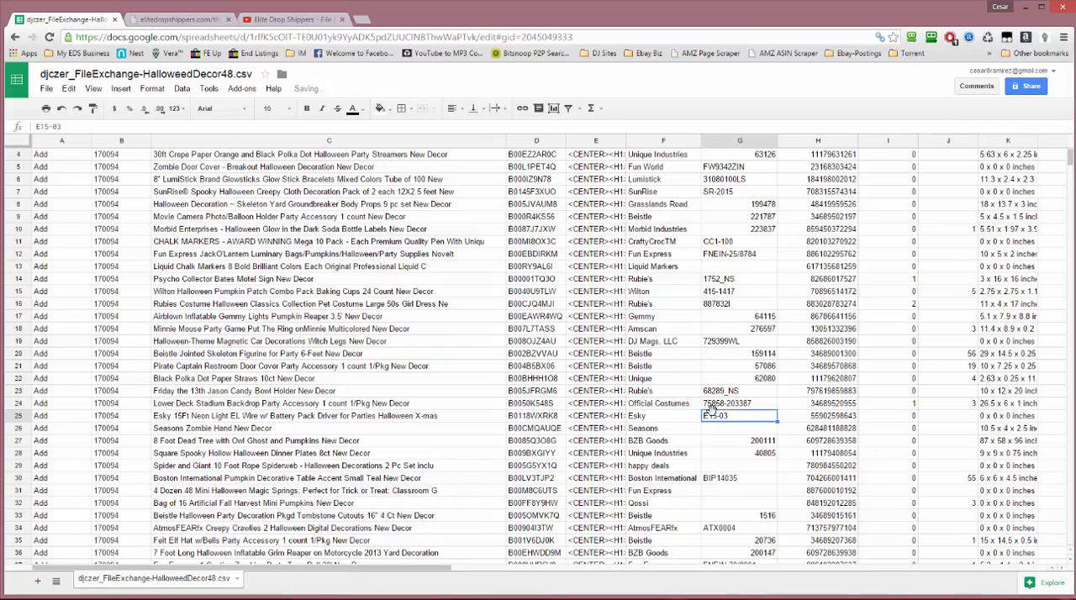
Freeze the header row so the column names stay in view above the listings
scroll(716, 417, up, 2)
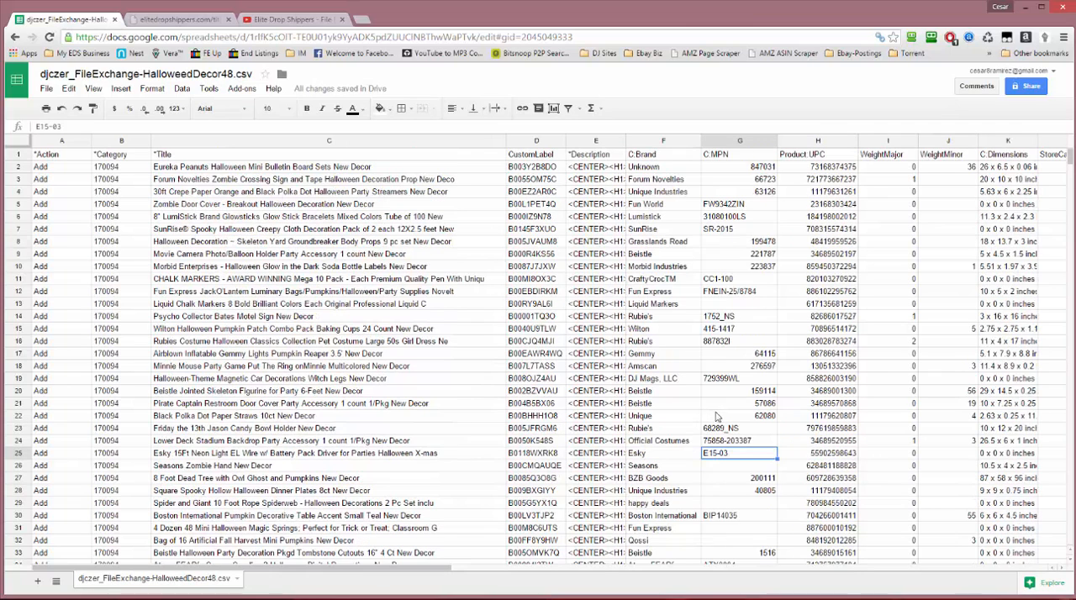
click(24, 145)
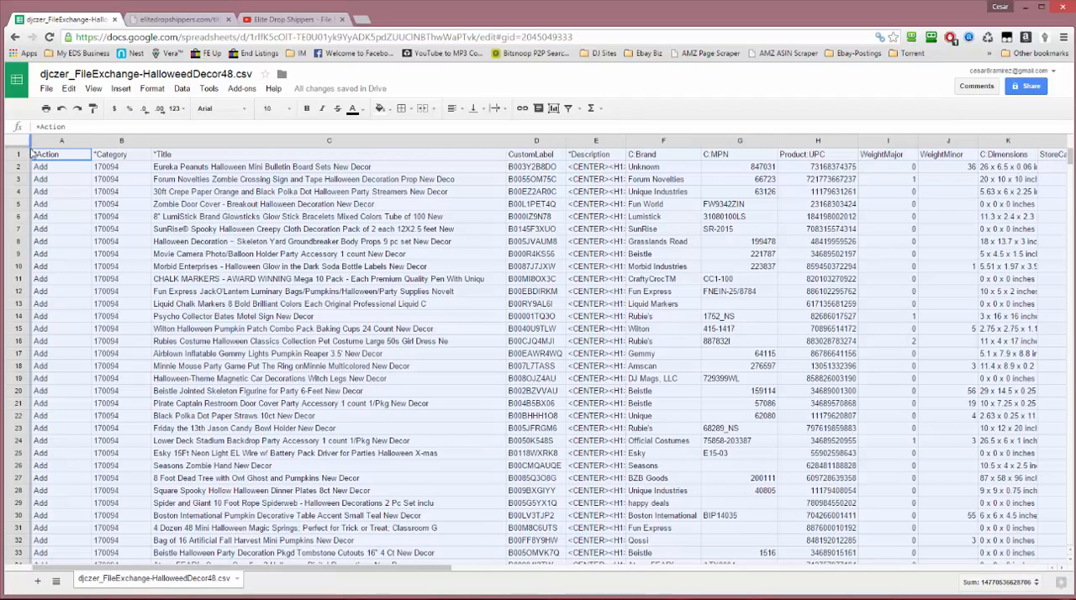
drag(18, 142, 22, 160)
scroll(794, 229, down, 1)
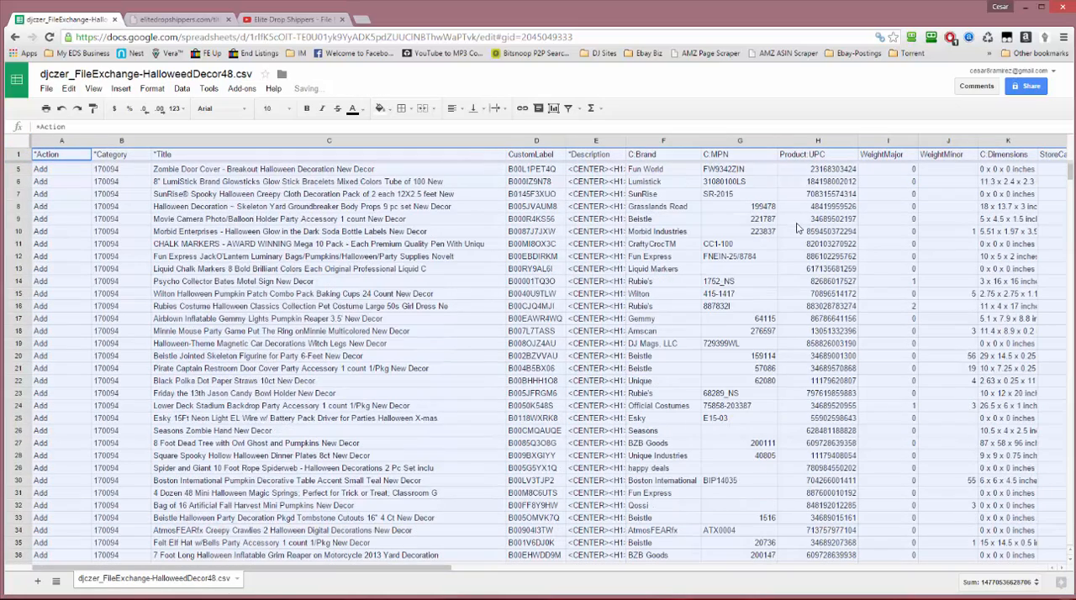
click(773, 244)
Check the brand, MPN and UPC columns for gaps and enter seasons88828 as the C:MPN of Seasons Zombie Hand in G26
scroll(761, 168, down, 1)
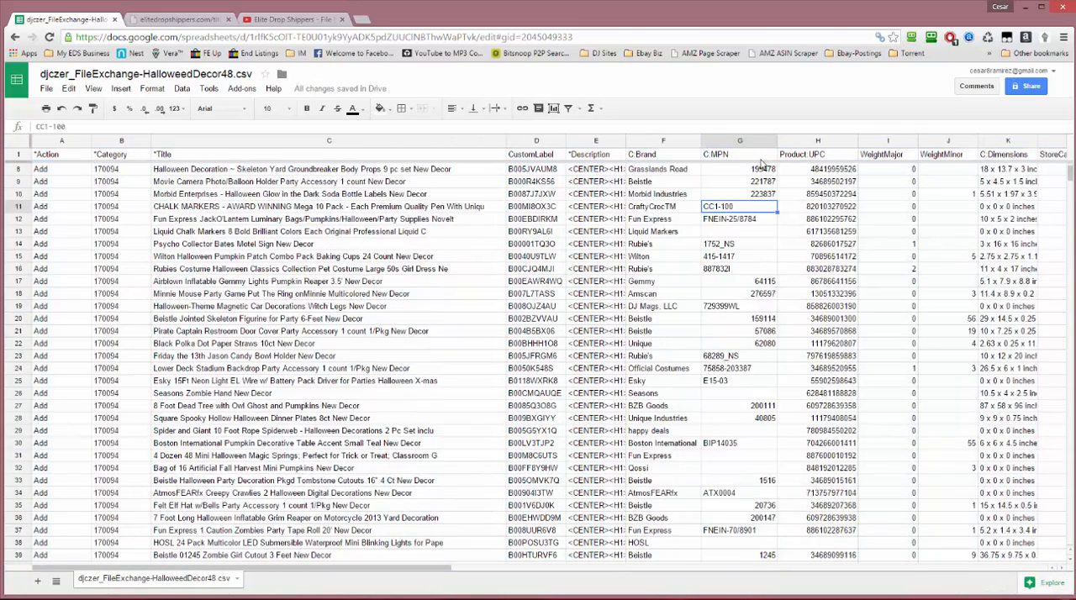
scroll(761, 165, up, 1)
scroll(762, 168, down, 1)
click(653, 357)
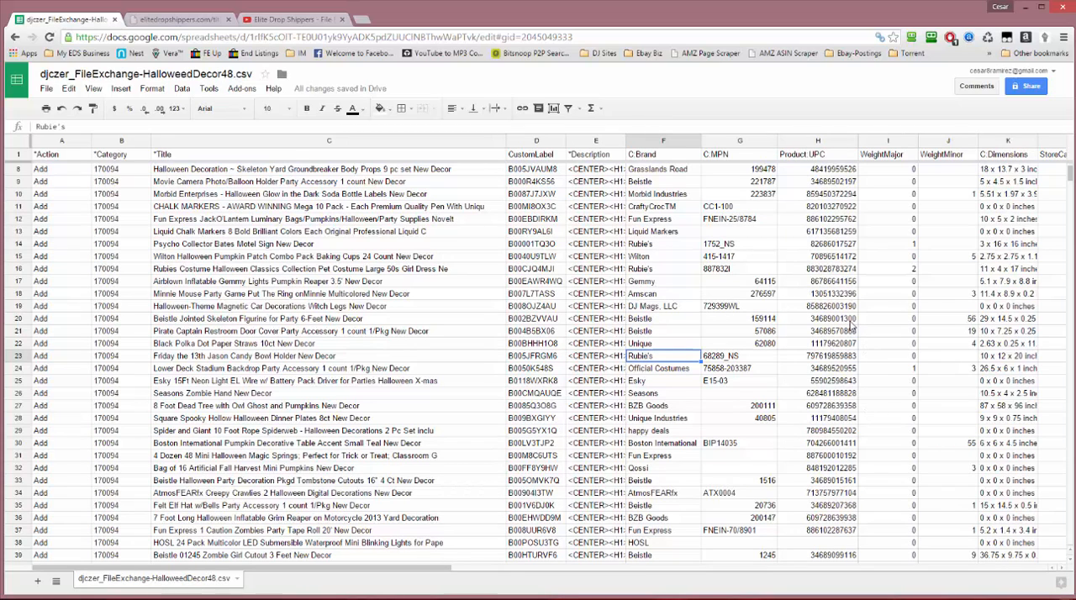
scroll(855, 403, down, 2)
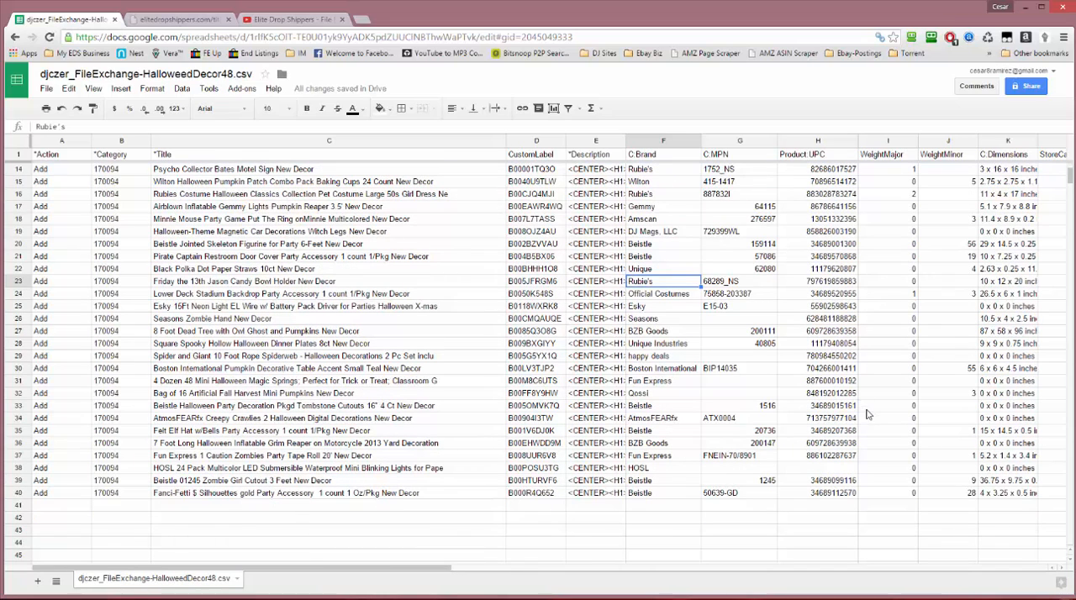
scroll(817, 439, down, 1)
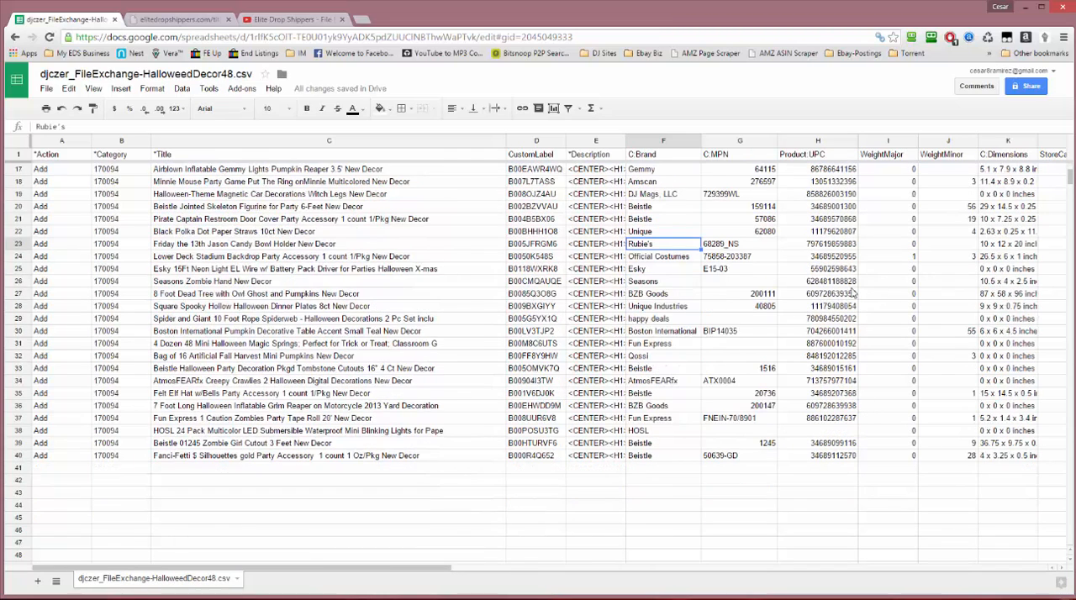
click(728, 284)
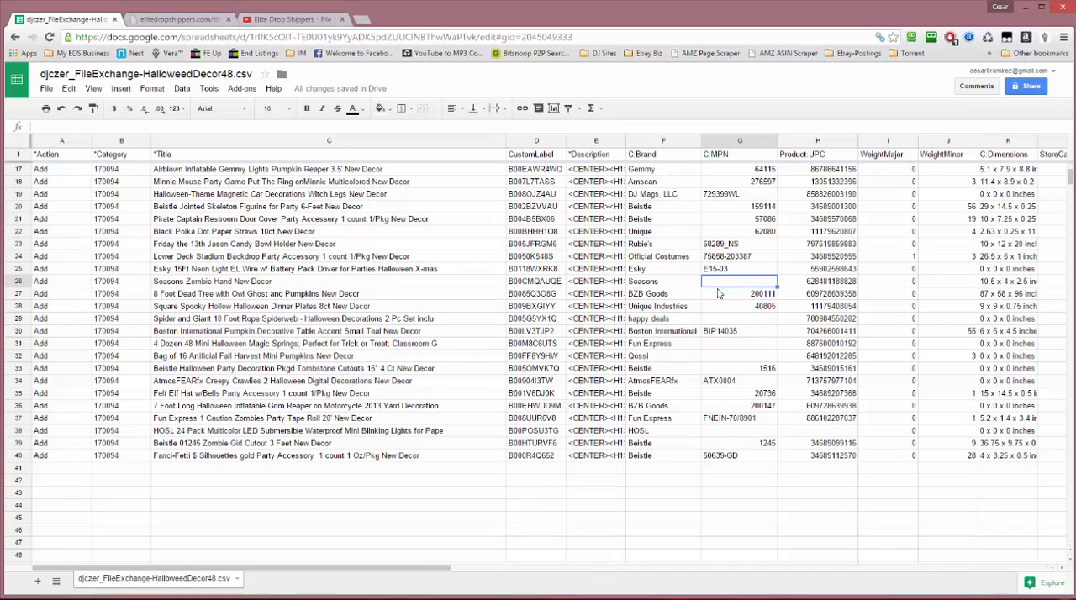
text(seasons8828)
click(734, 280)
text(88828)
click(796, 299)
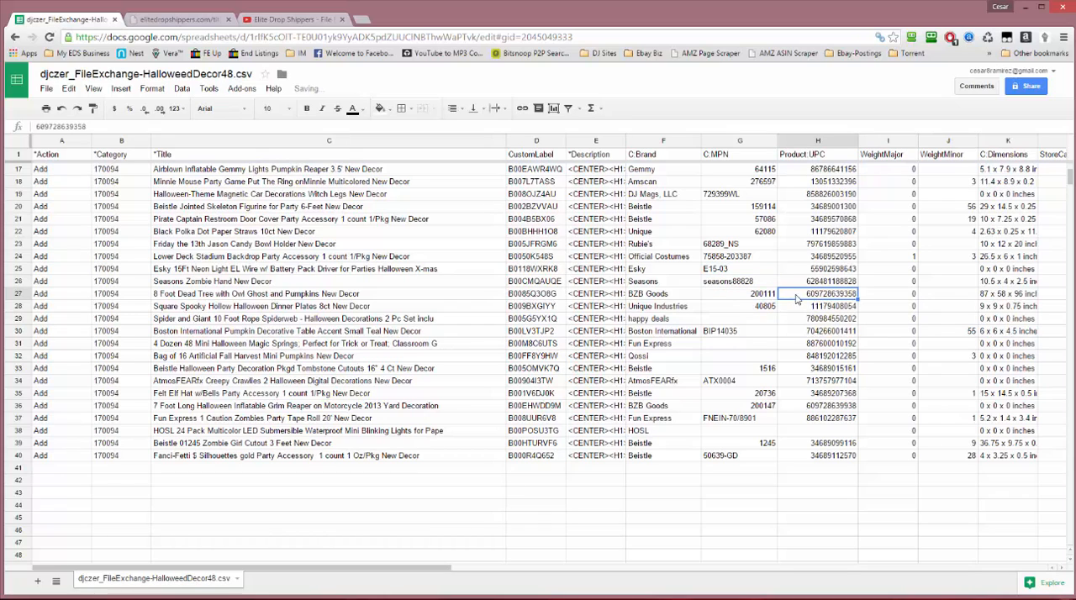
click(746, 432)
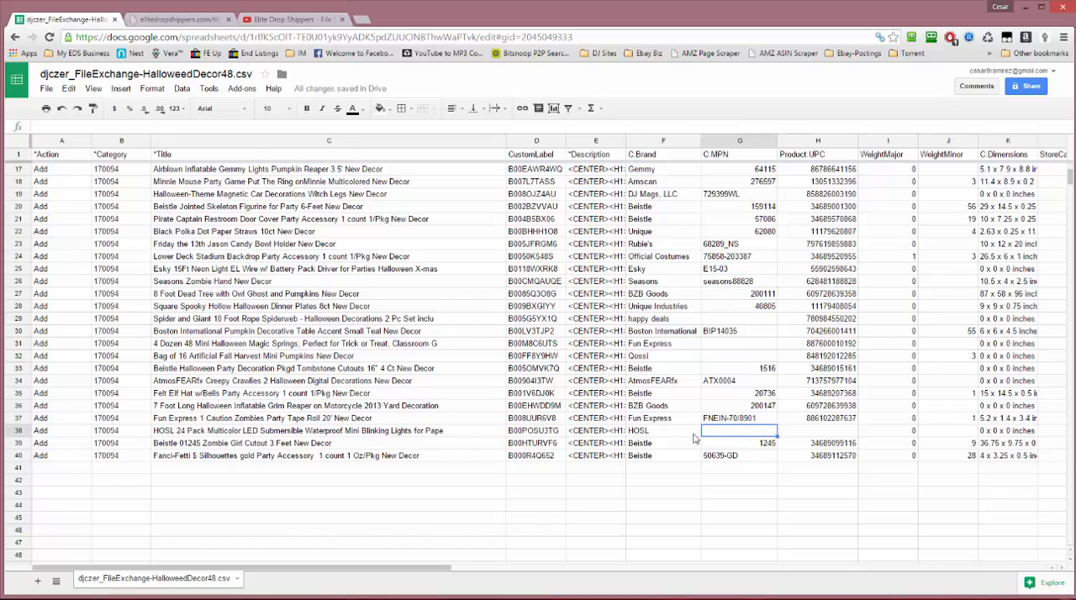
text(hosl)
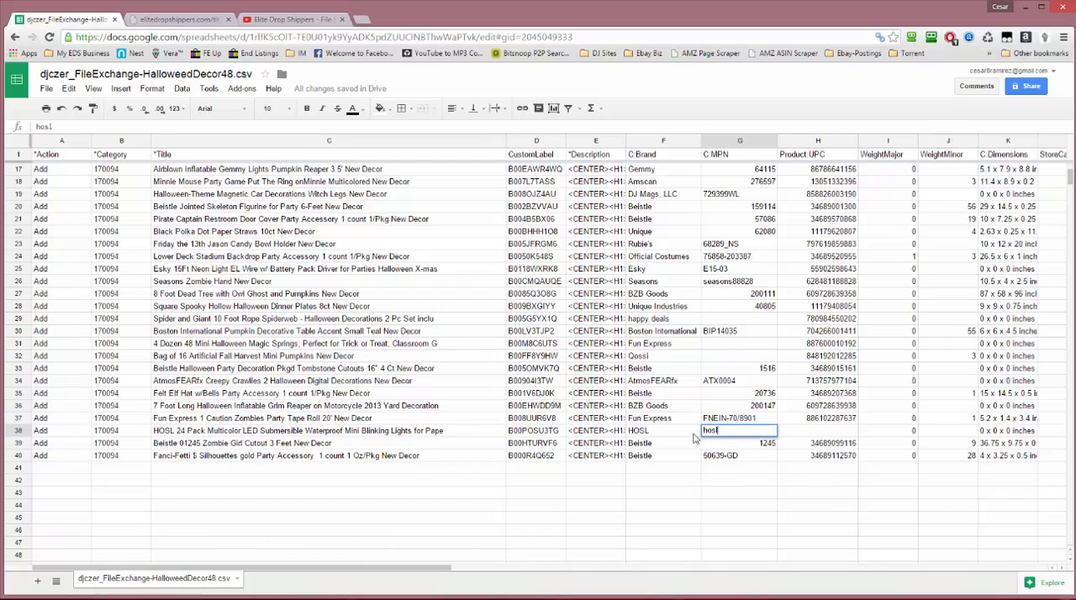
click(822, 431)
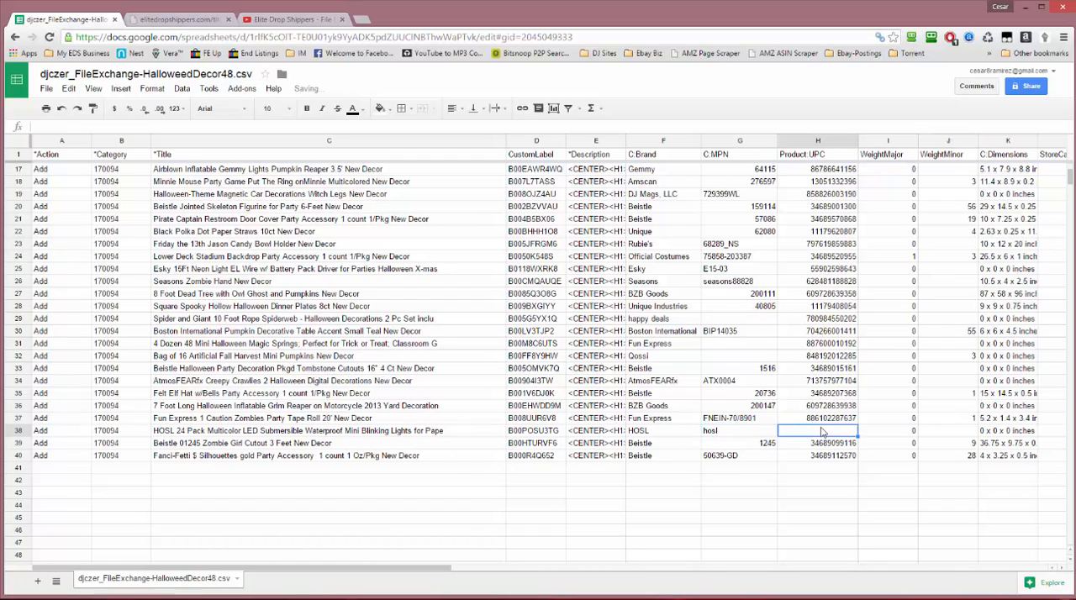
text(736782201)
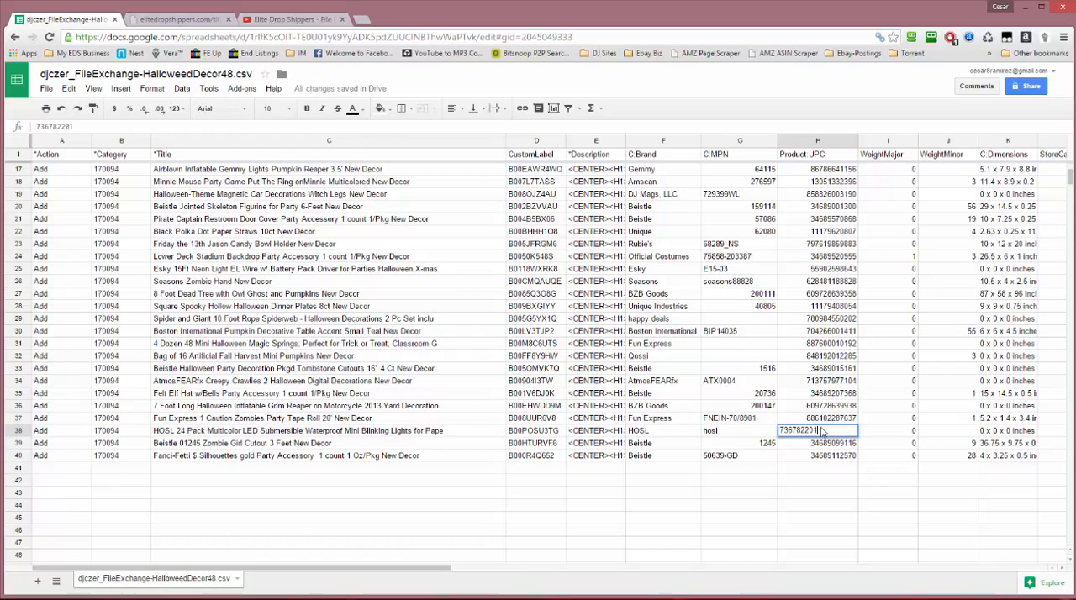
text(688)
click(766, 435)
double_click(757, 431)
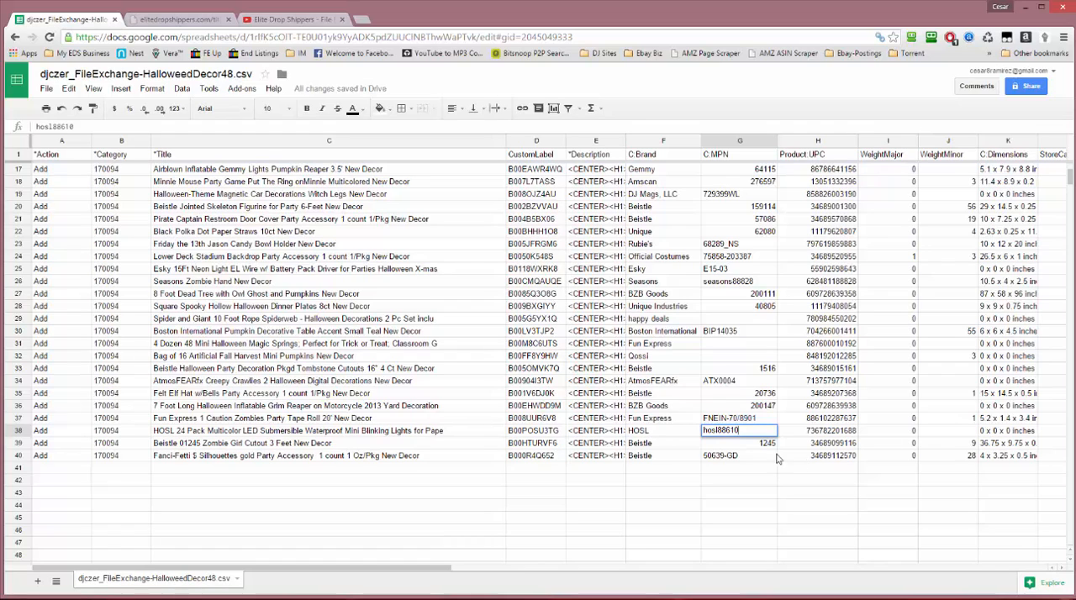
click(761, 454)
click(761, 443)
Widen the C:Dimensions column so the full dimension text of each listing fits
scroll(761, 444, up, 3)
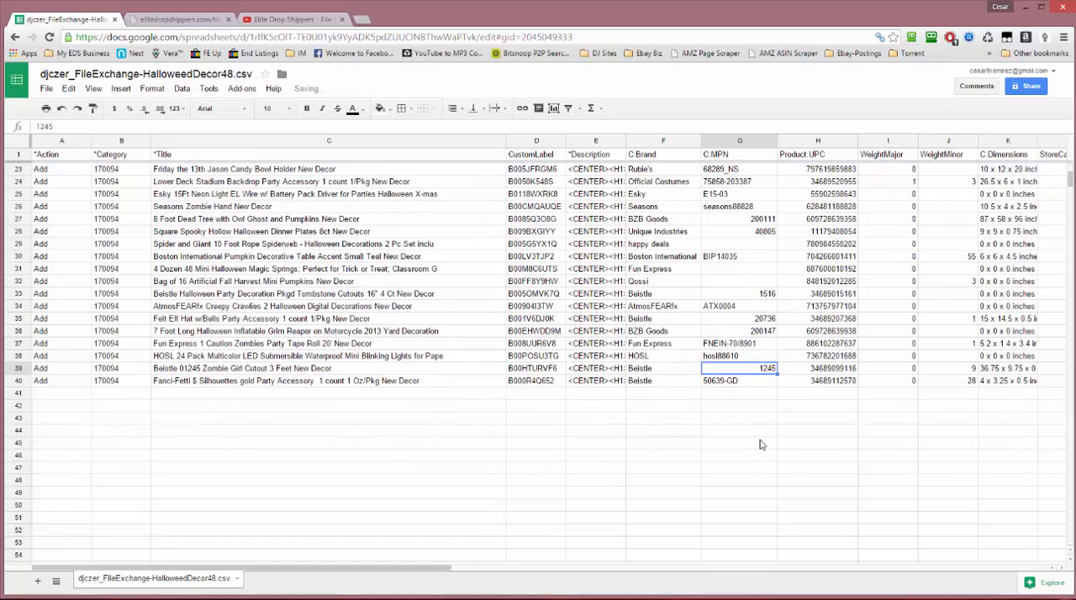
scroll(675, 460, up, 3)
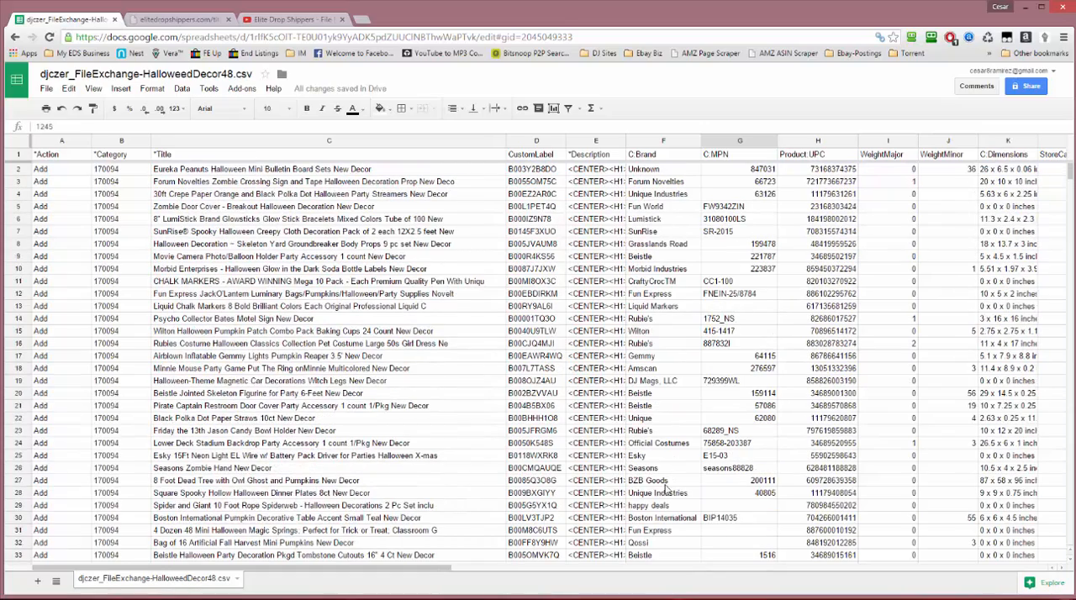
drag(437, 572, 500, 574)
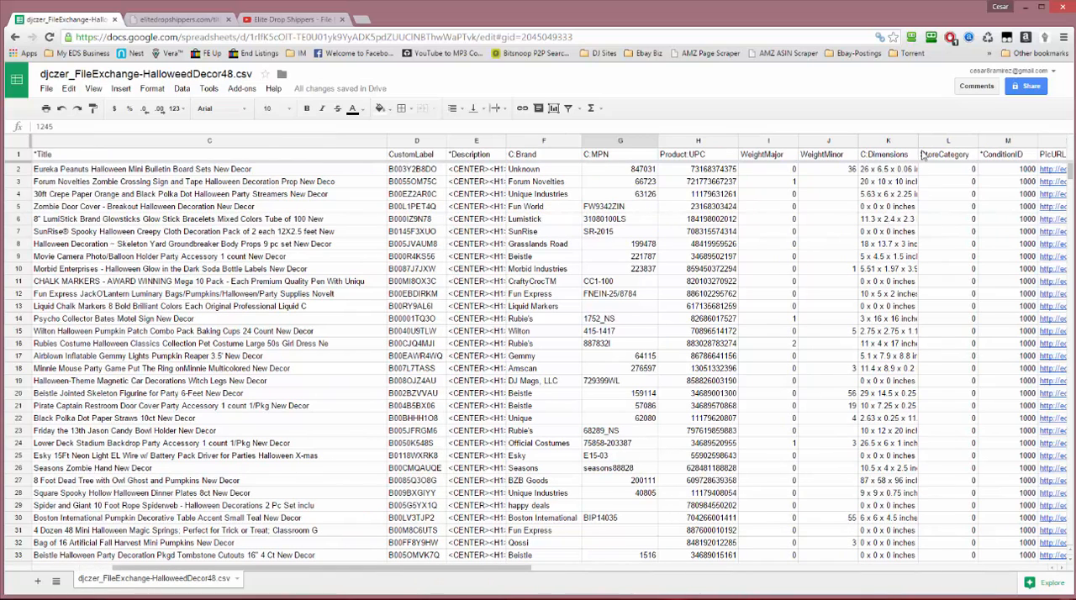
drag(917, 140, 967, 140)
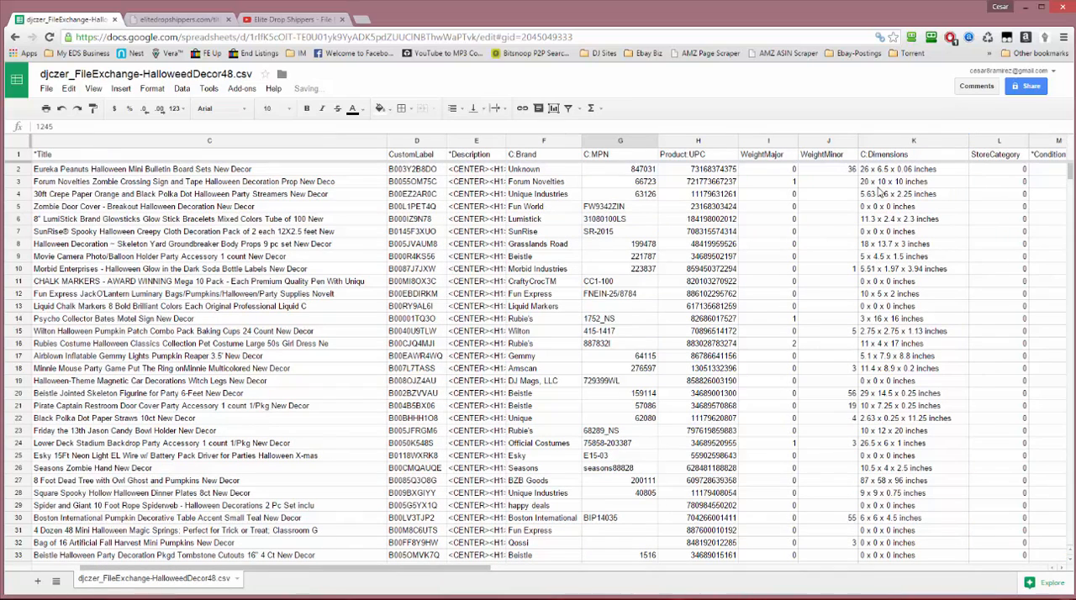
Set the WeightMinor of the Eureka Peanuts listing in J2 to 15
click(761, 172)
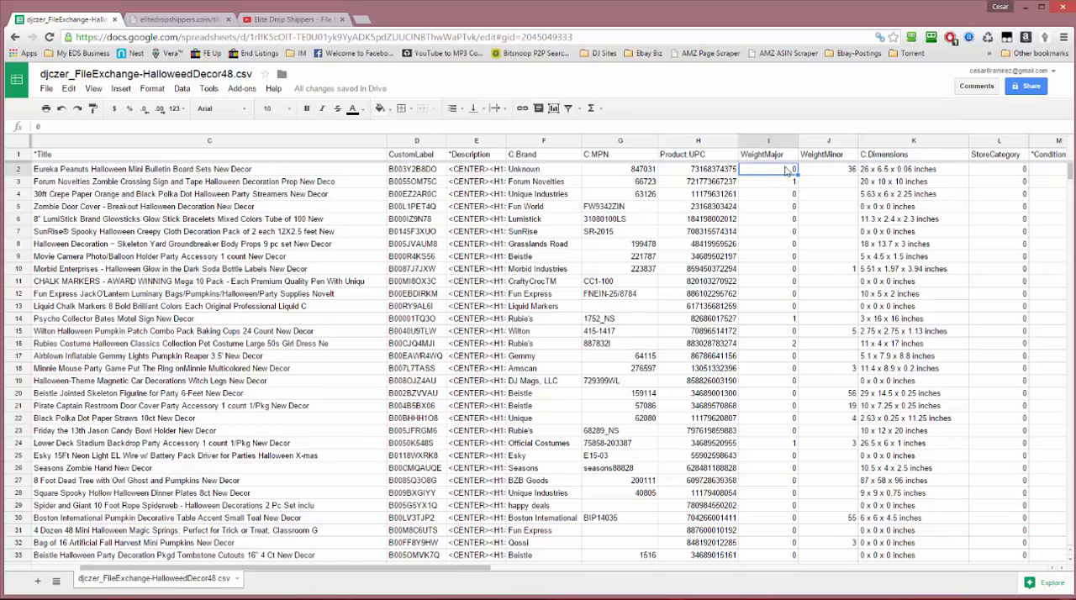
click(835, 173)
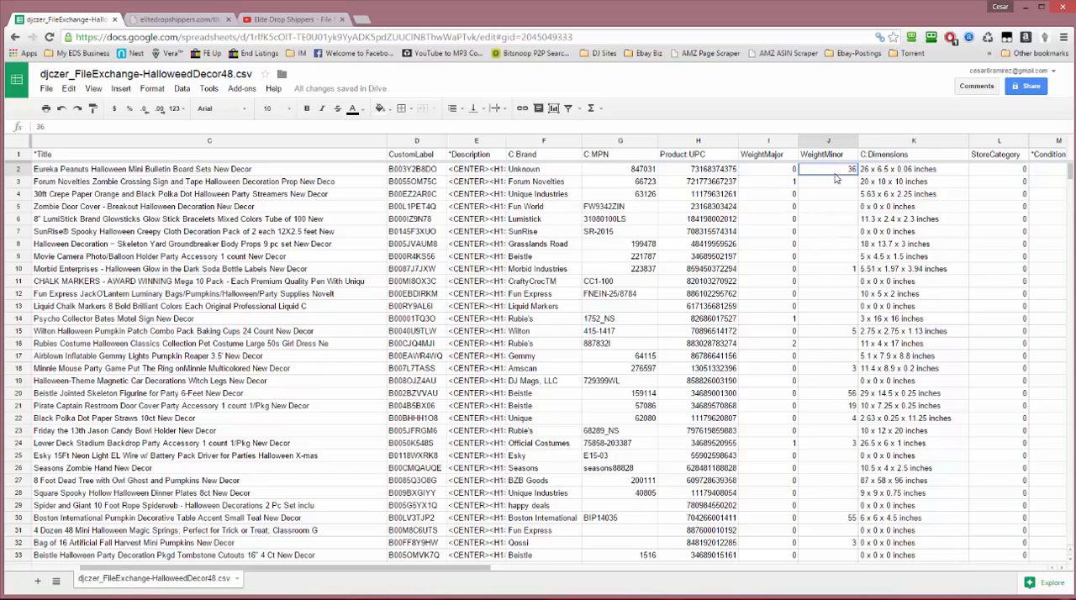
text(15)
key(Return)
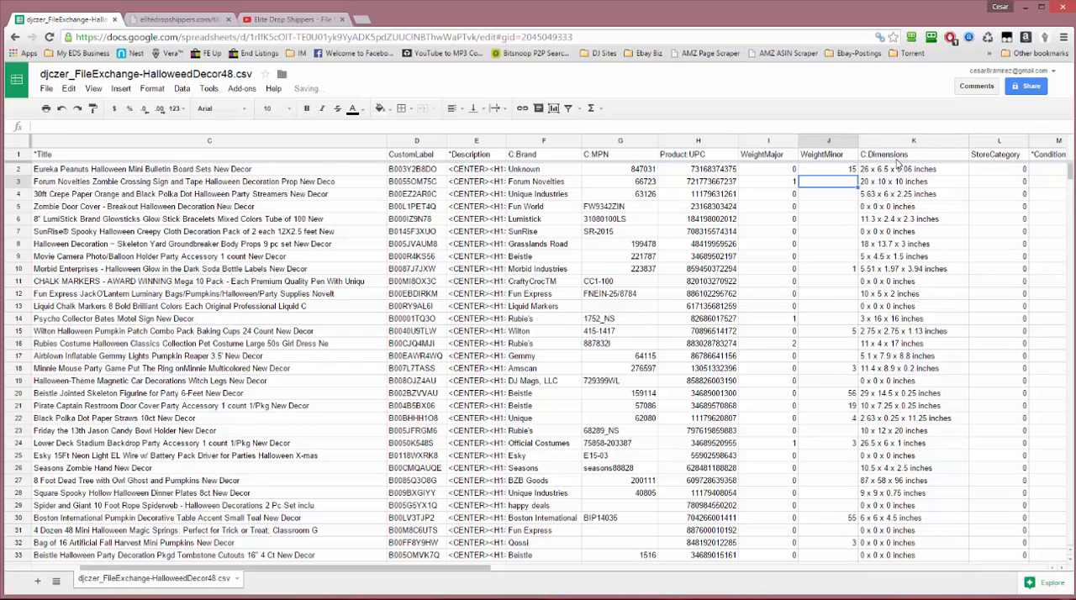
Fill the WeightMinor value 15 from J2 down through J40 for all listings
click(850, 171)
drag(858, 173, 849, 538)
scroll(848, 538, down, 4)
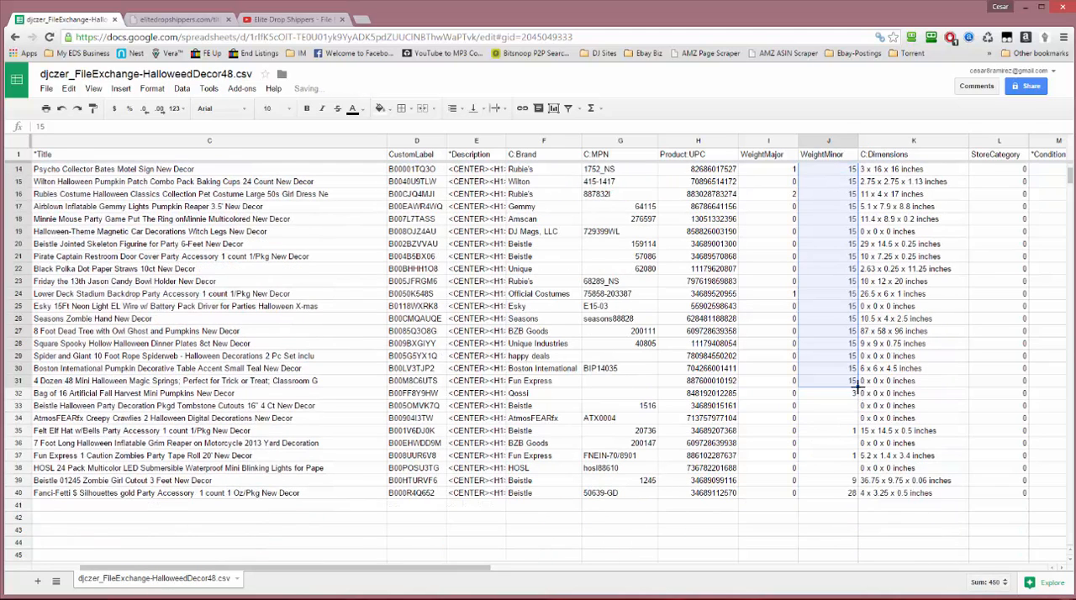
drag(857, 386, 859, 492)
scroll(870, 487, up, 4)
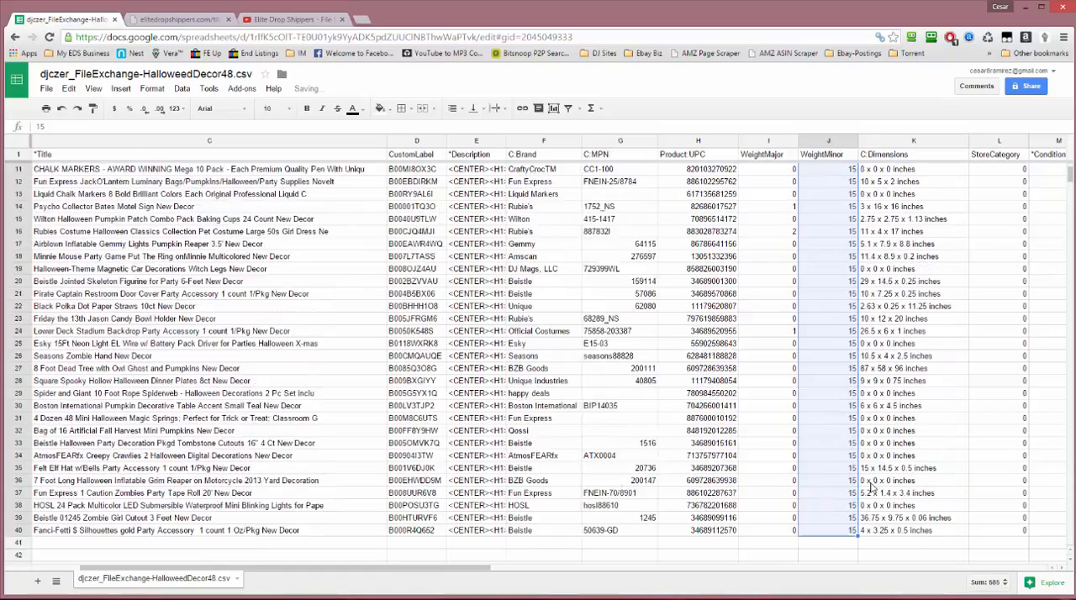
scroll(857, 477, down, 6)
scroll(858, 478, up, 6)
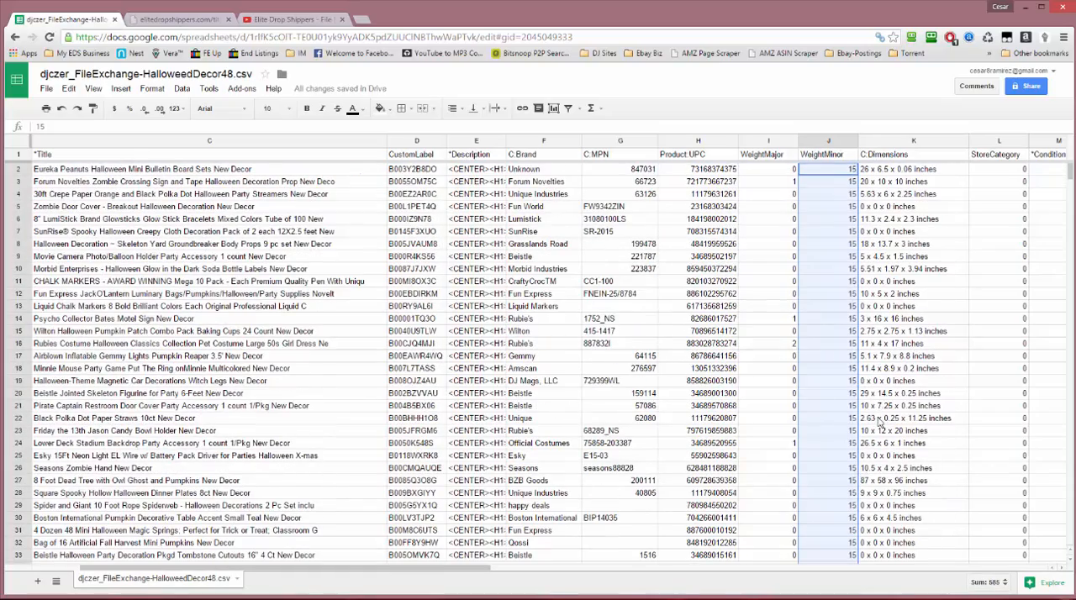
Check the C:Dimensions column for zero dimensions and replace those of the Zombie Door Cover in K5 with N/A
click(886, 182)
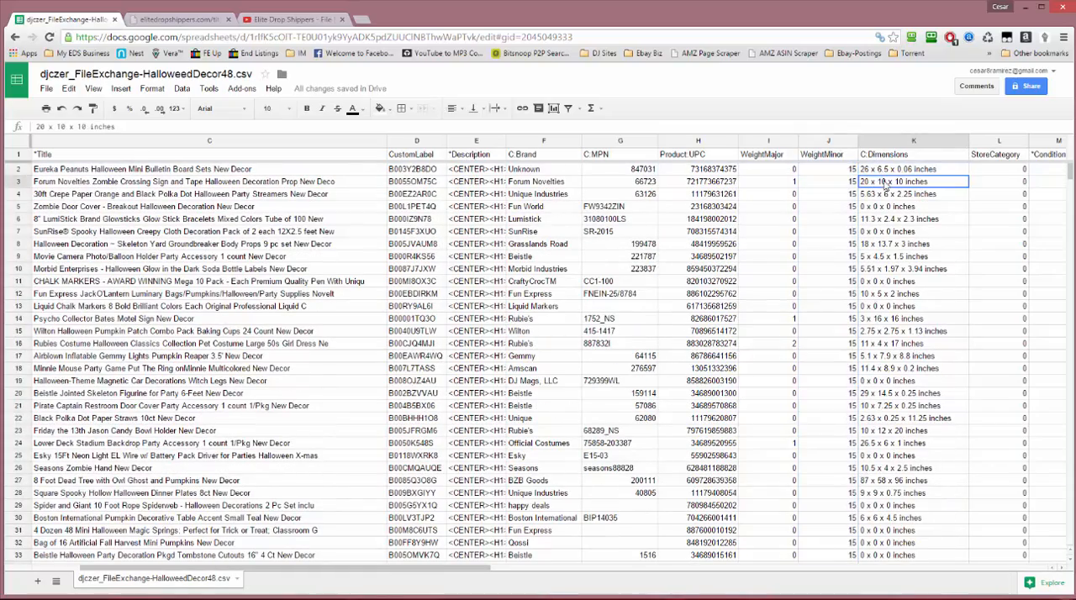
click(884, 198)
click(878, 207)
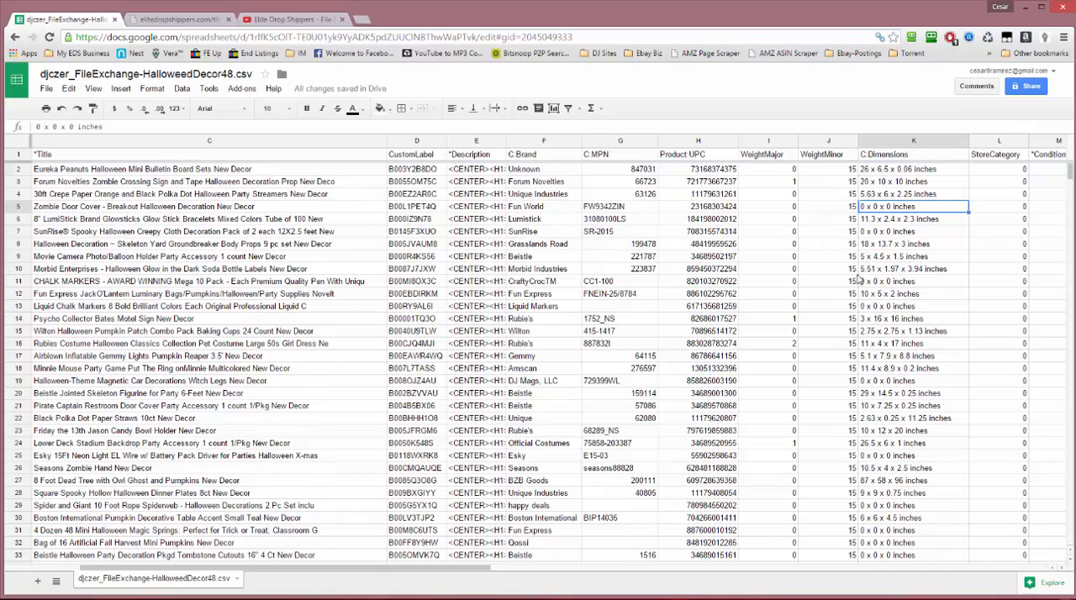
scroll(859, 279, down, 2)
scroll(793, 362, down, 4)
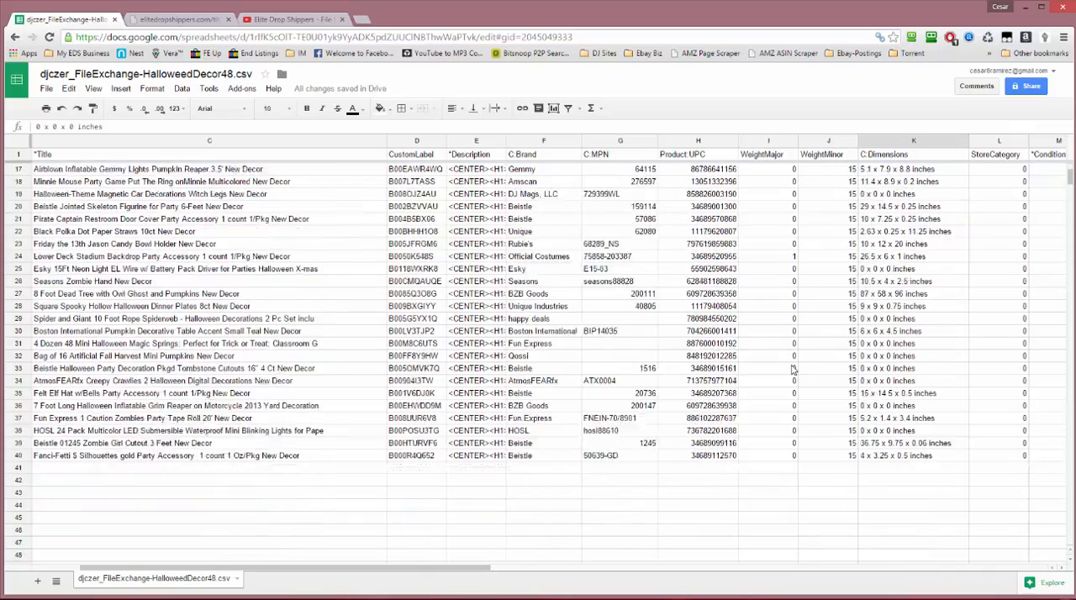
scroll(793, 370, up, 5)
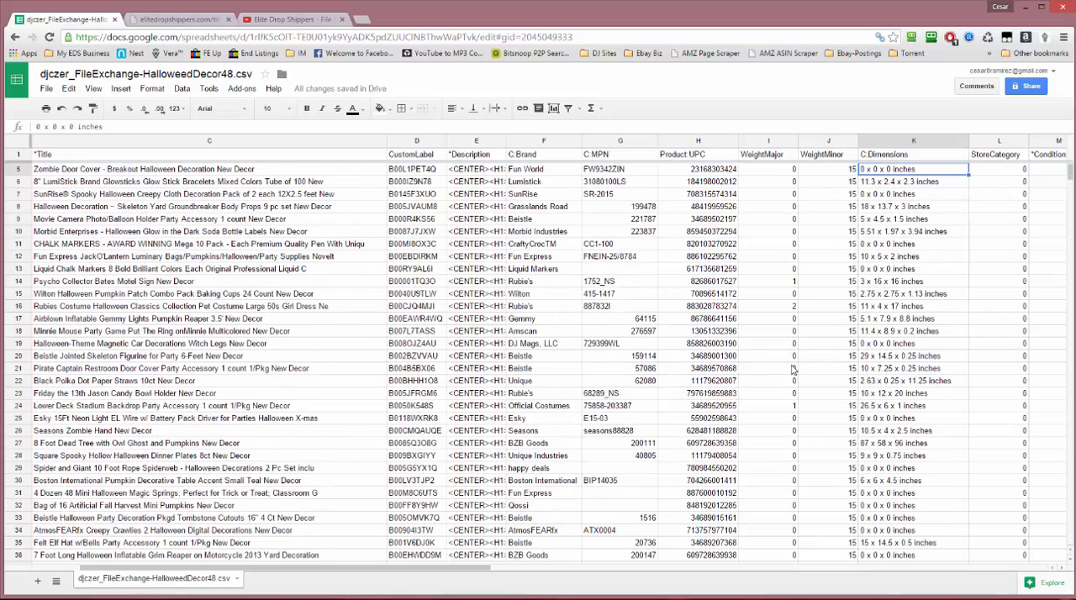
scroll(794, 370, up, 1)
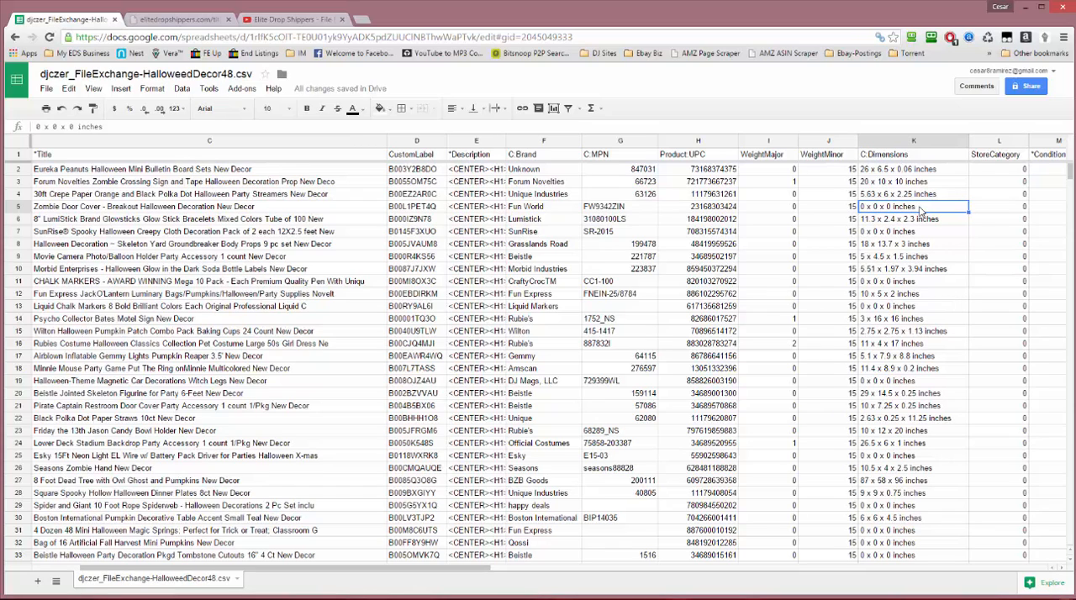
text(N)
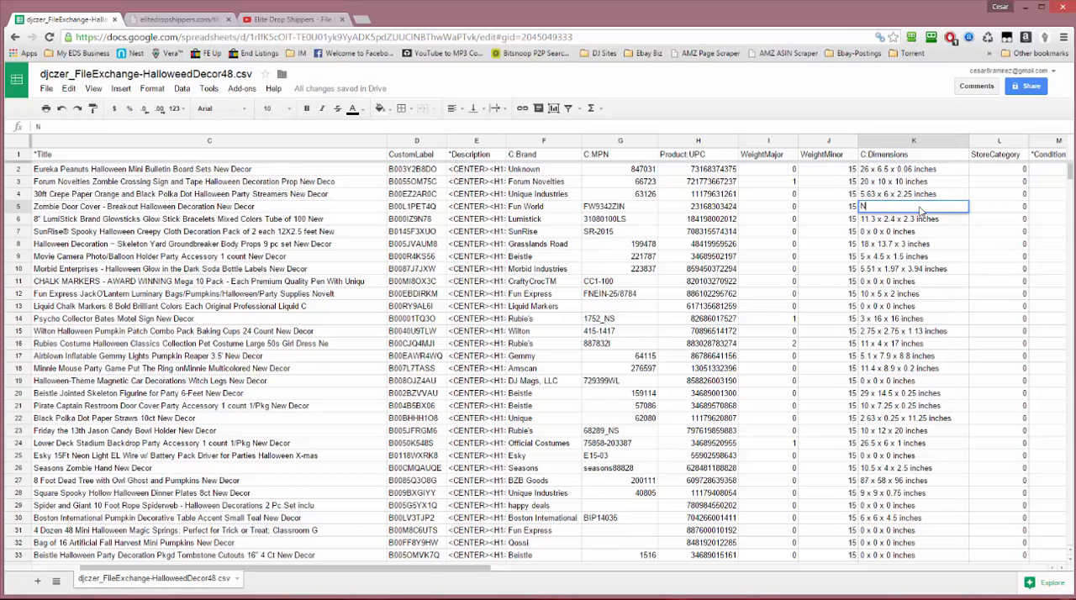
text(/AS)
key(Return)
Copy N/A from K5 over the zero dimensions in K7, K11, K13 and K19
click(877, 211)
click(879, 232)
text(N/A)
click(885, 286)
text(N/A)
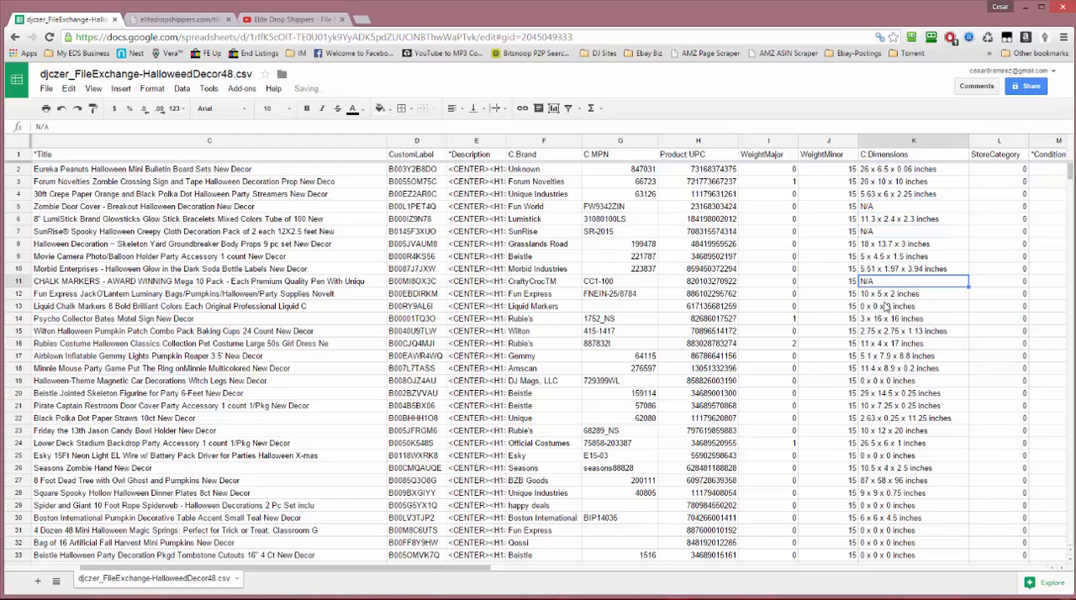
click(887, 307)
text(N/A)
click(887, 381)
text(N/A)
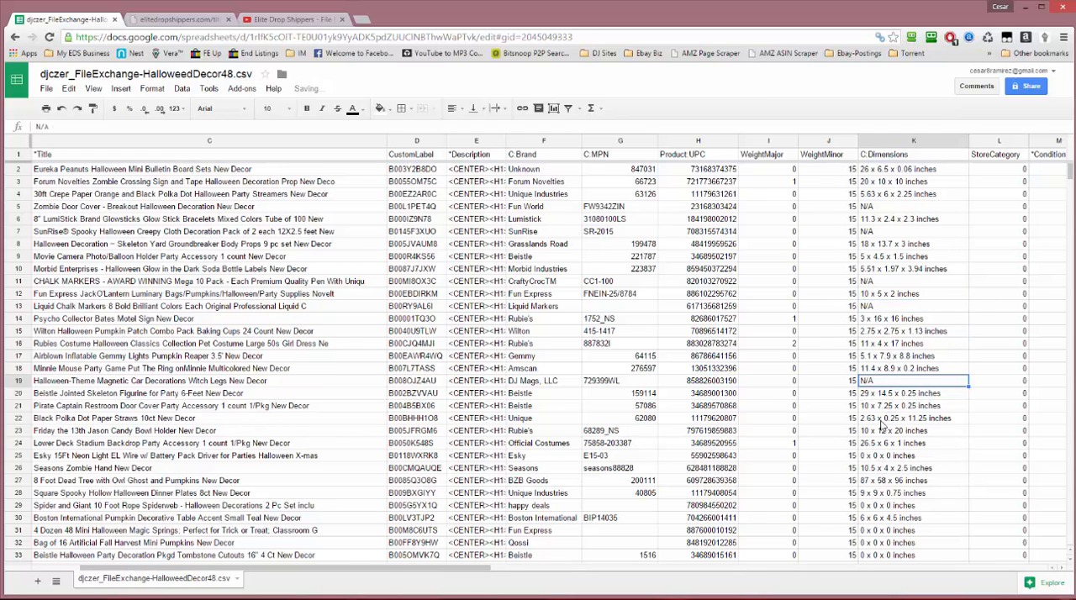
Sort the sheet A → Z by C:Dimensions to group the remaining zero-dimension listings
scroll(885, 424, down, 1)
scroll(883, 363, up, 1)
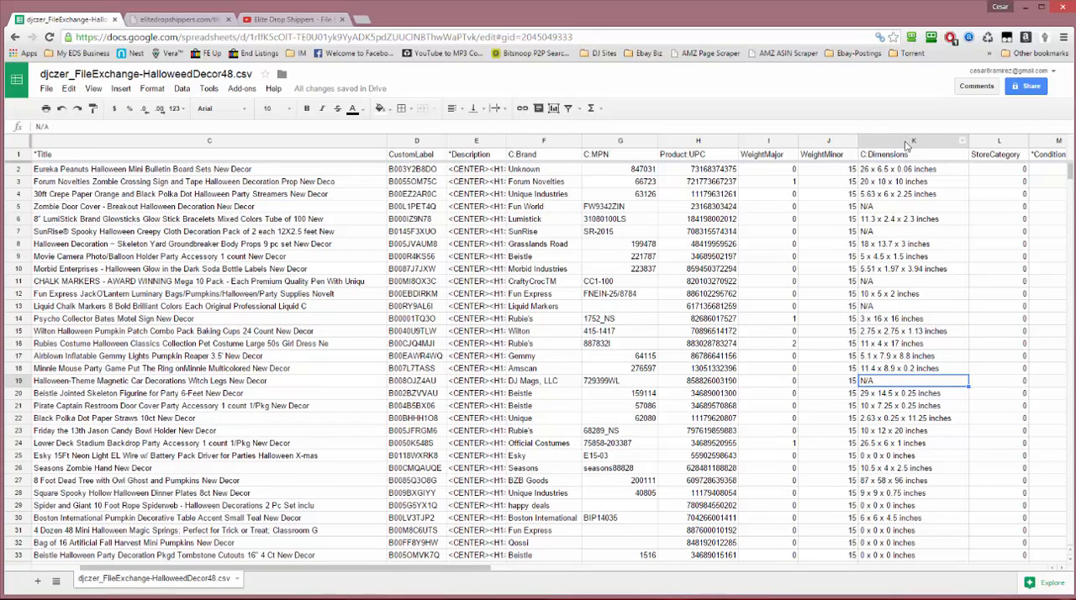
click(962, 142)
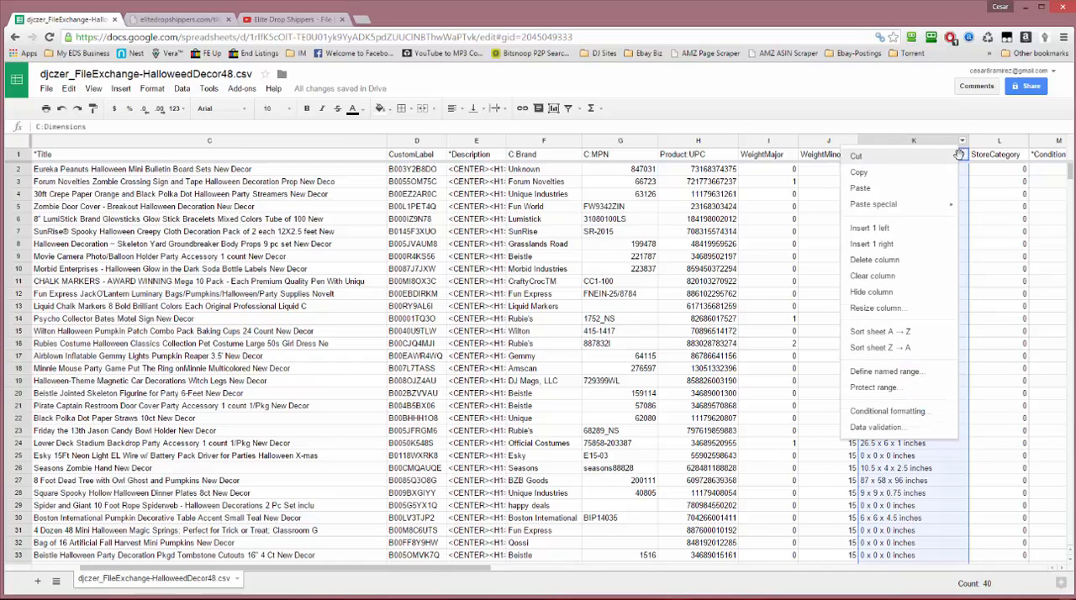
click(916, 332)
Enter N/A in K2 and fill it down to K9 over the remaining zero dimensions
drag(916, 255, 909, 181)
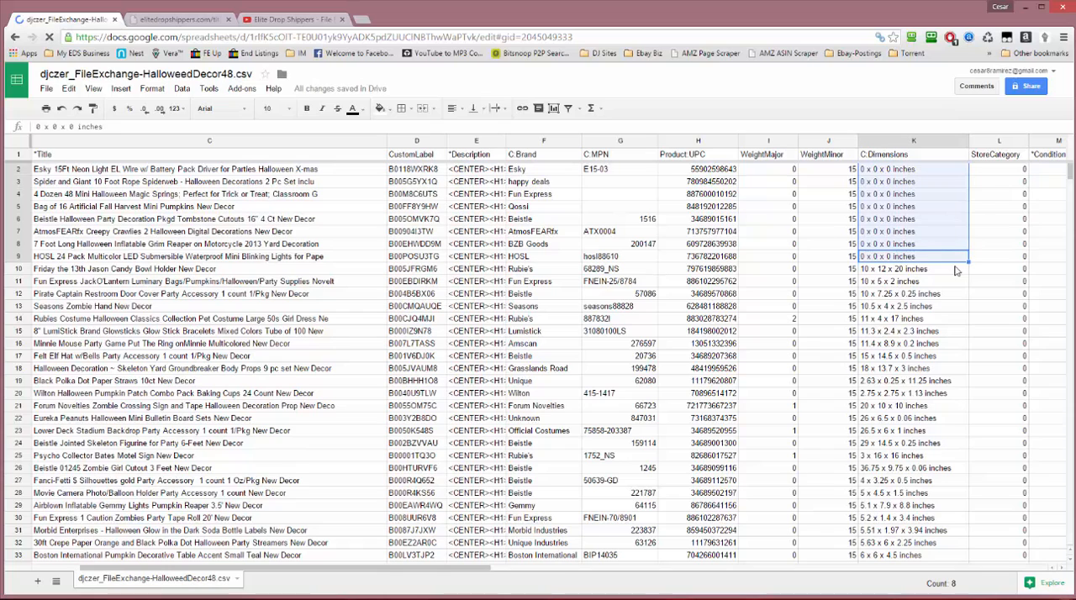
text(N/A)
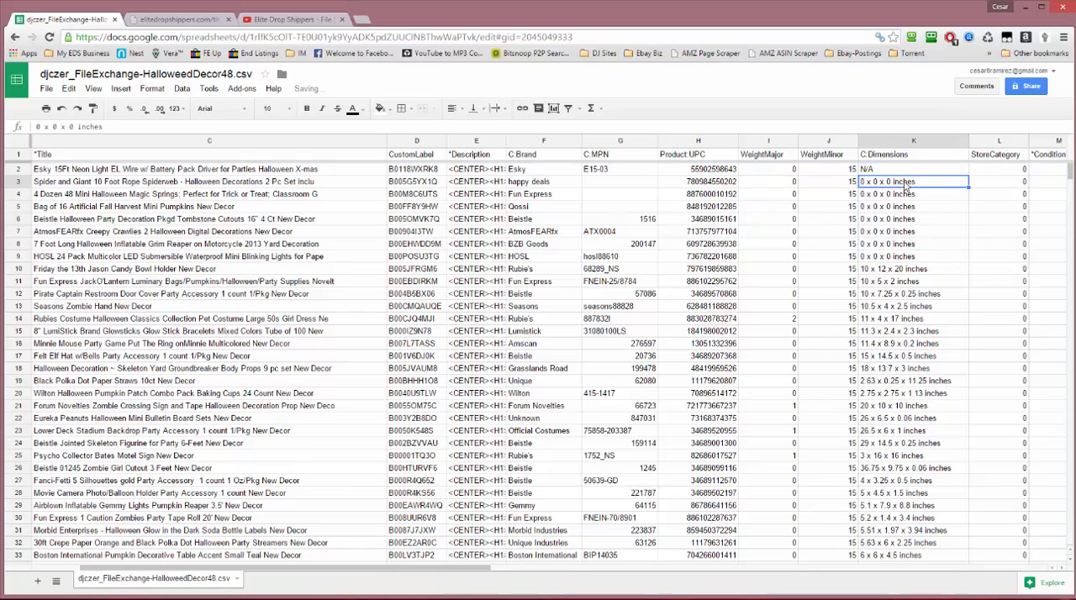
drag(968, 173, 952, 258)
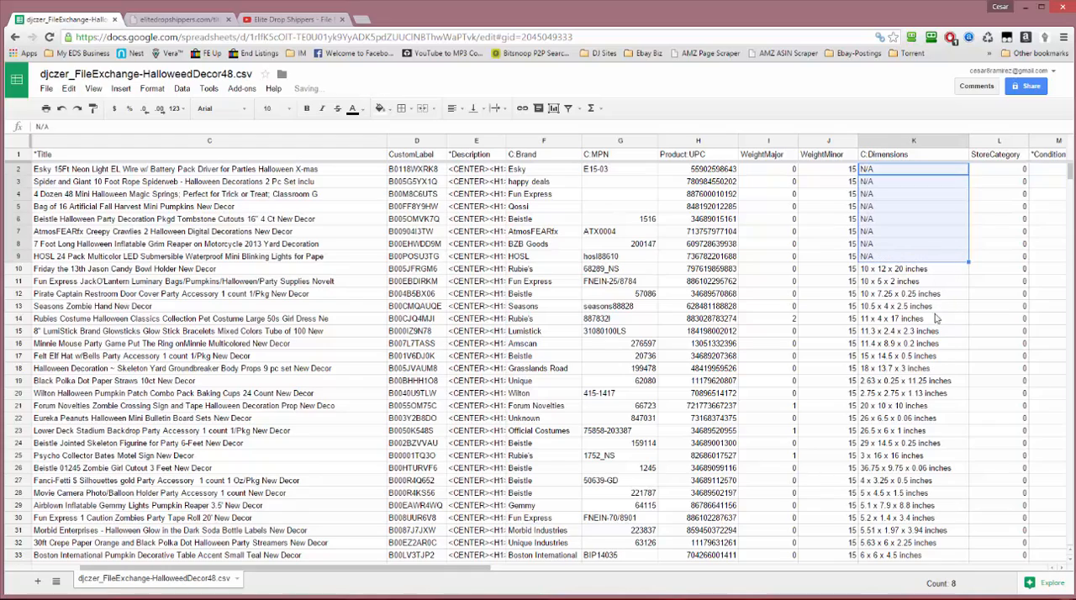
scroll(959, 349, down, 3)
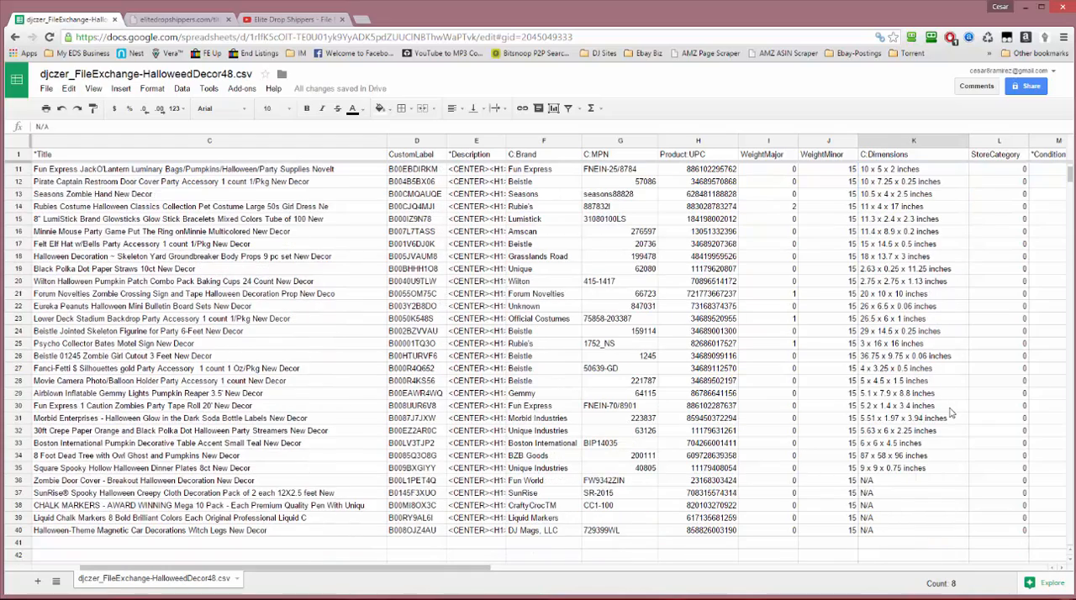
scroll(953, 412, up, 3)
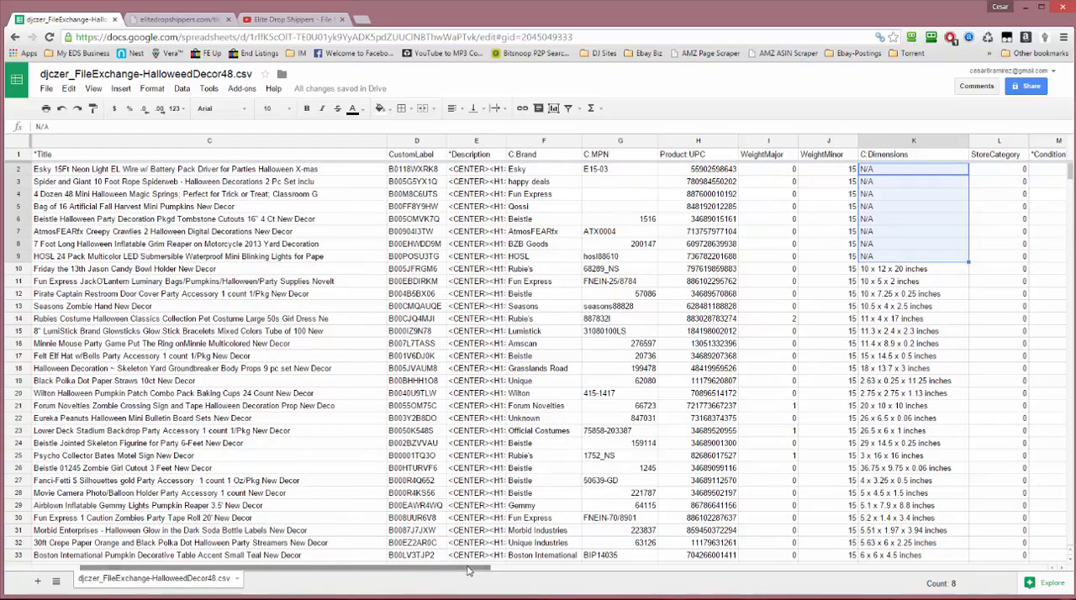
Review the remaining columns from StoreCategory, PicURL, Quantity and StartPrice through the shipping, best offer and return settings
drag(490, 571, 623, 575)
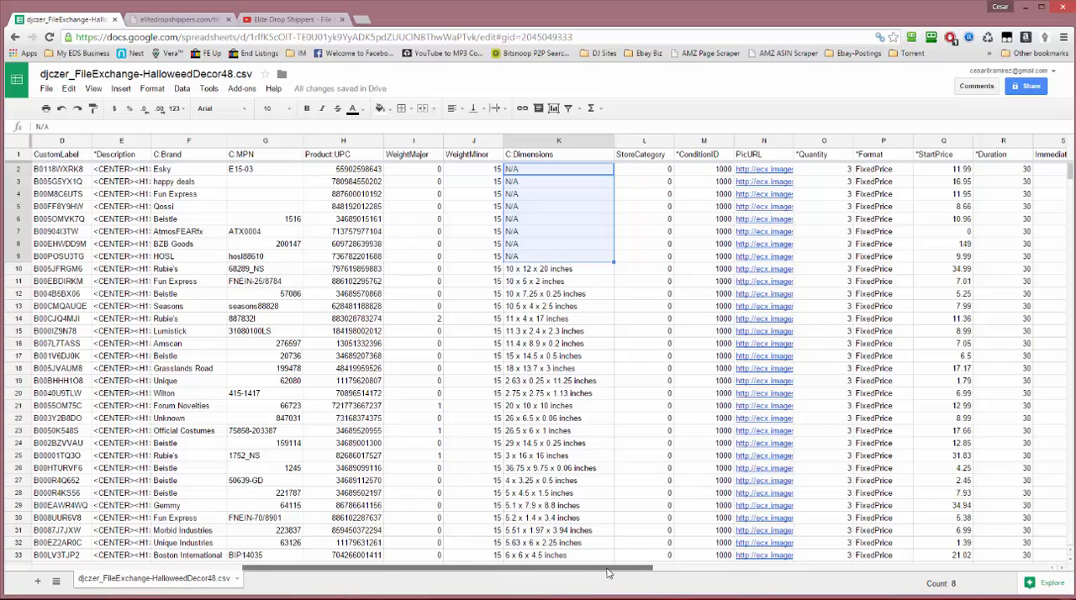
drag(601, 576, 644, 575)
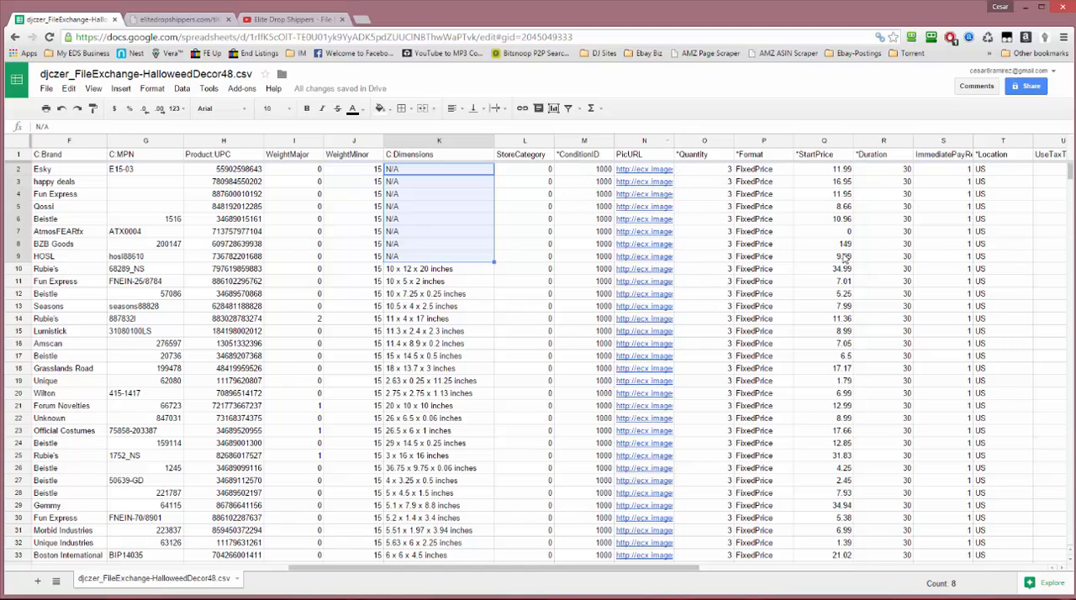
click(710, 394)
scroll(710, 393, down, 5)
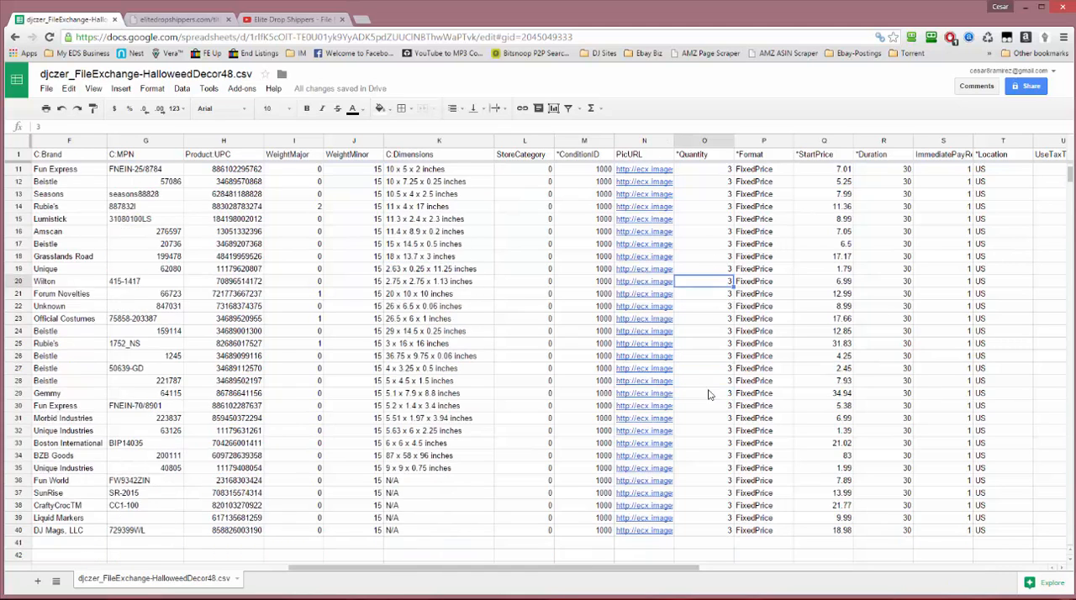
scroll(648, 390, up, 5)
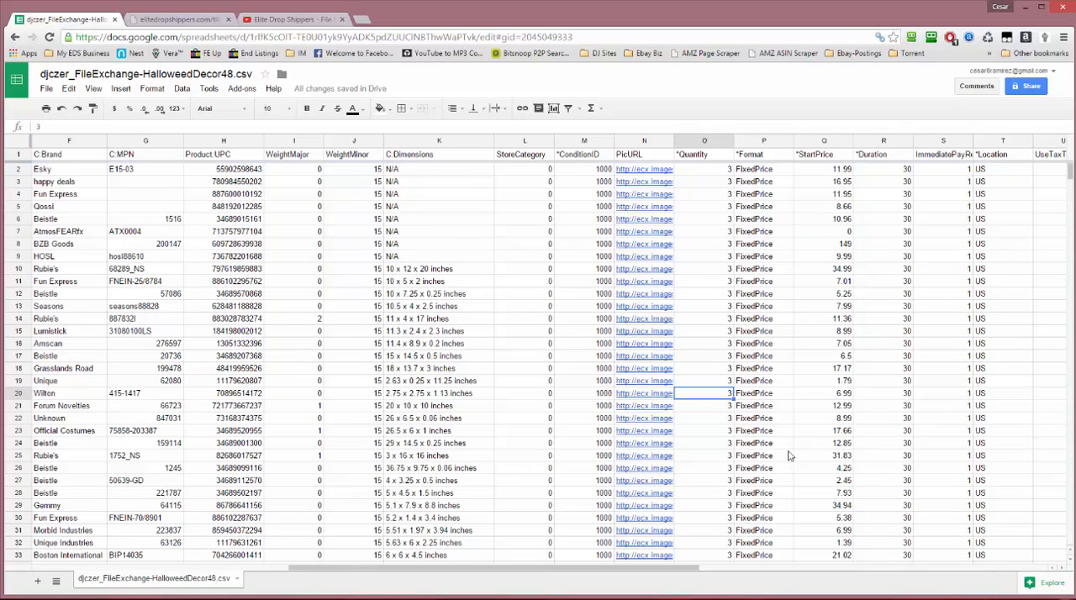
drag(647, 569, 1022, 568)
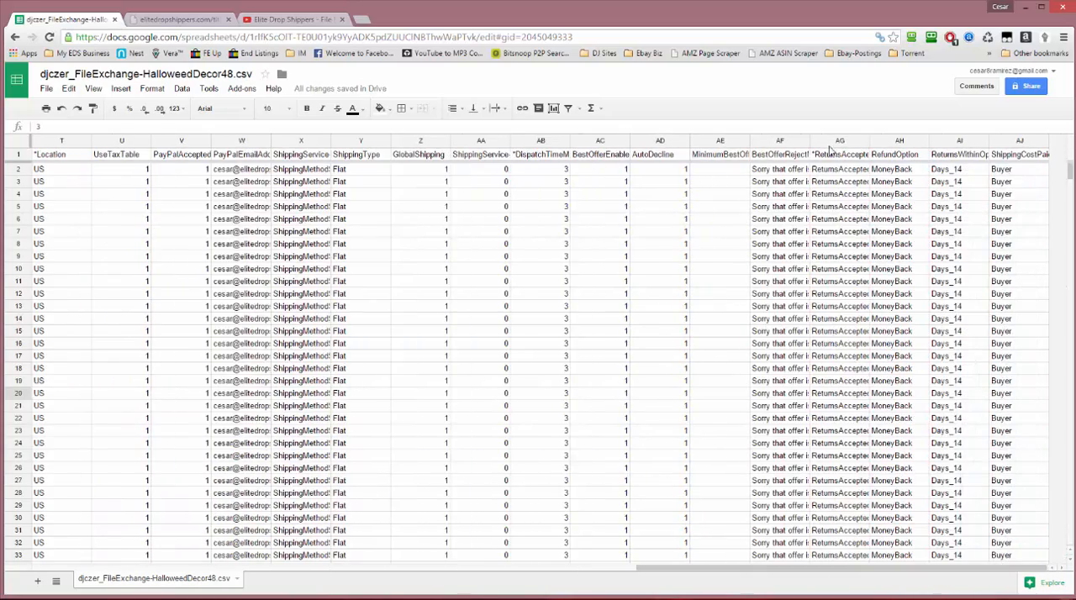
Delete columns AD to AF, holding AutoDecline, the minimum best offer and BestOfferRejectMessage
click(851, 141)
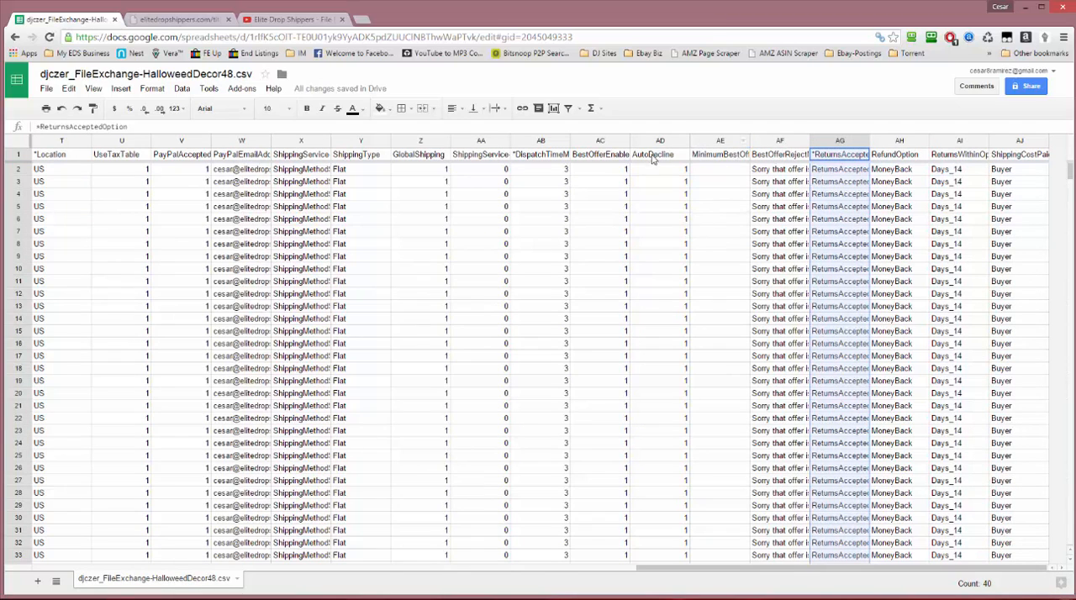
drag(653, 140, 714, 141)
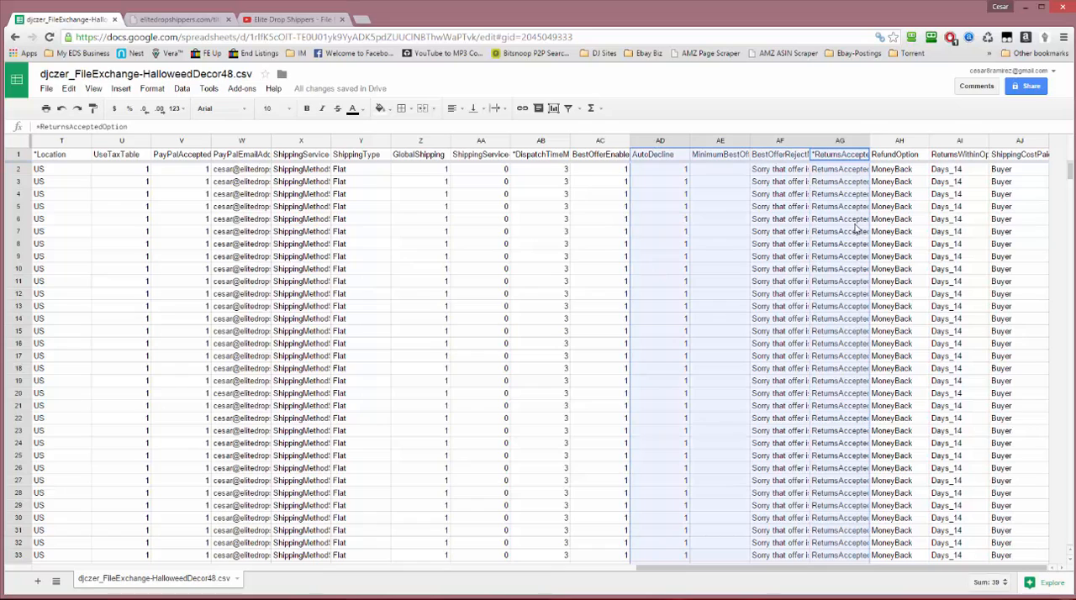
click(784, 145)
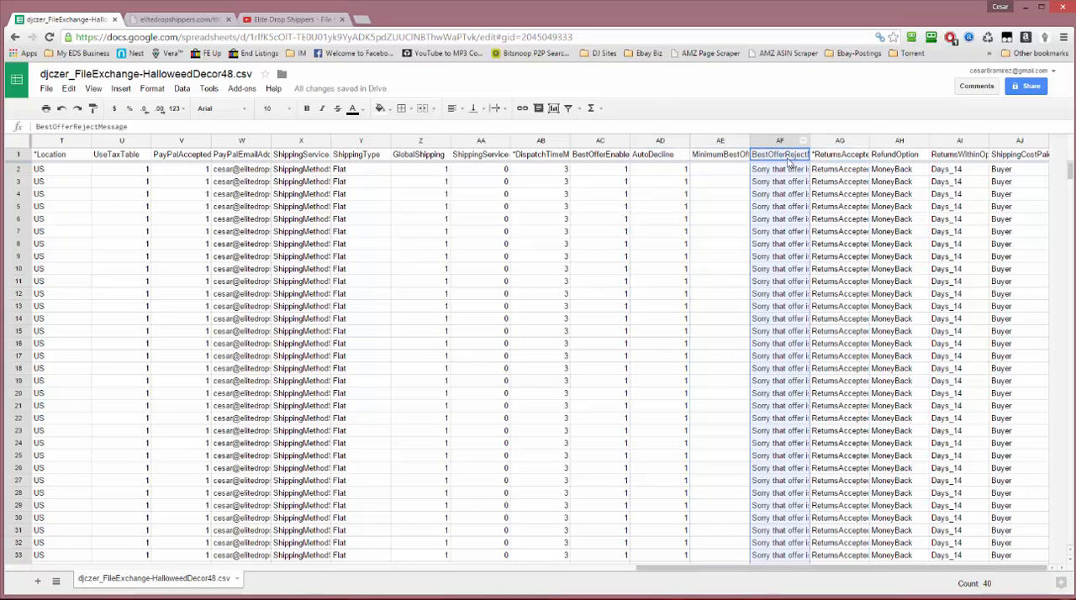
shift+click(651, 141)
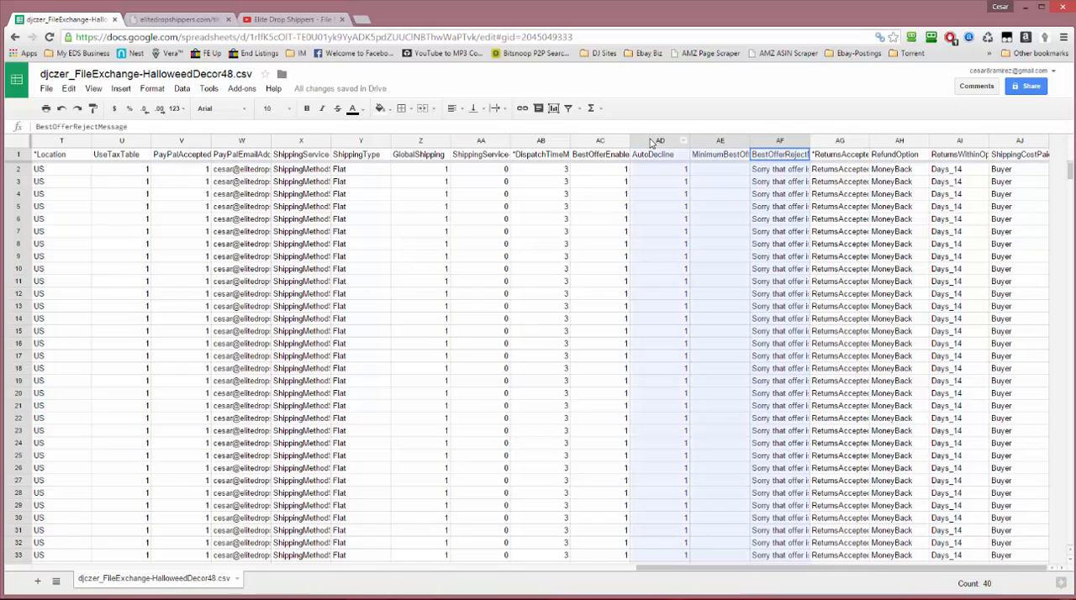
right_click(685, 183)
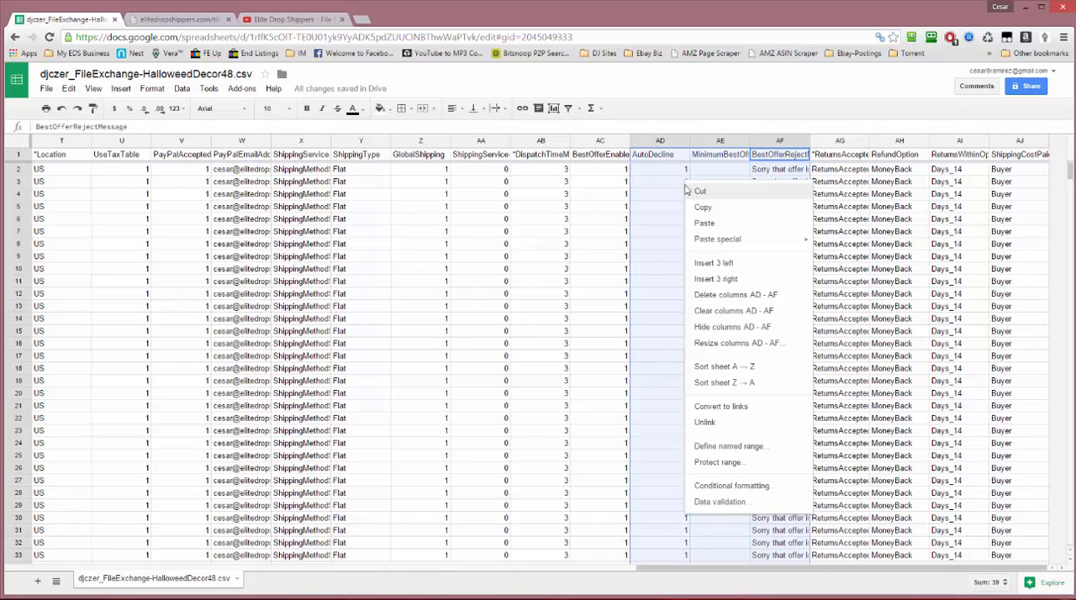
click(727, 295)
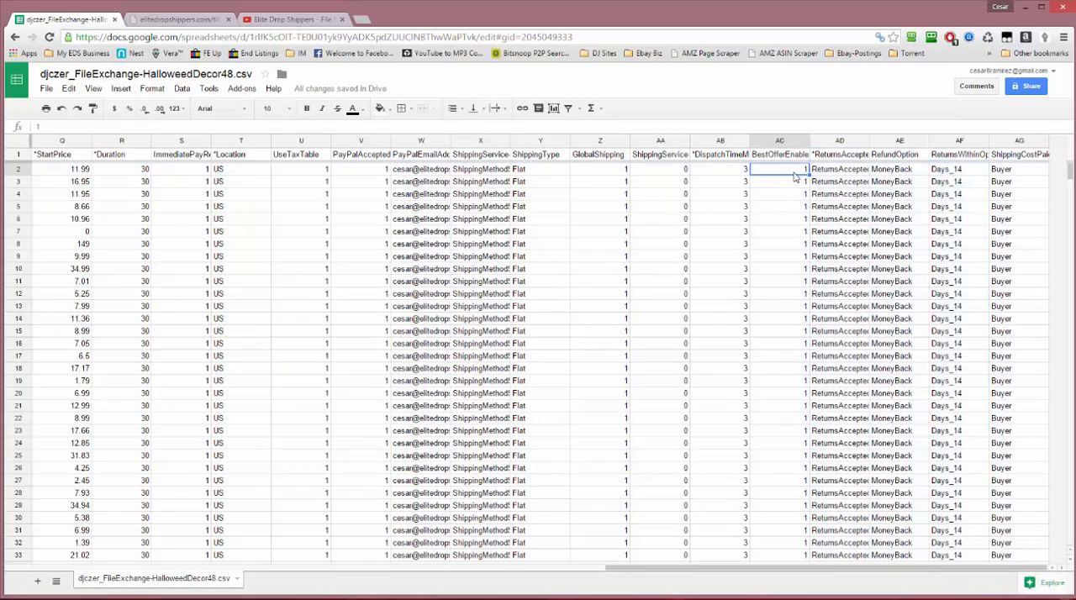
Delete the BestOfferEnabled column
text(0)
click(800, 141)
right_click(799, 141)
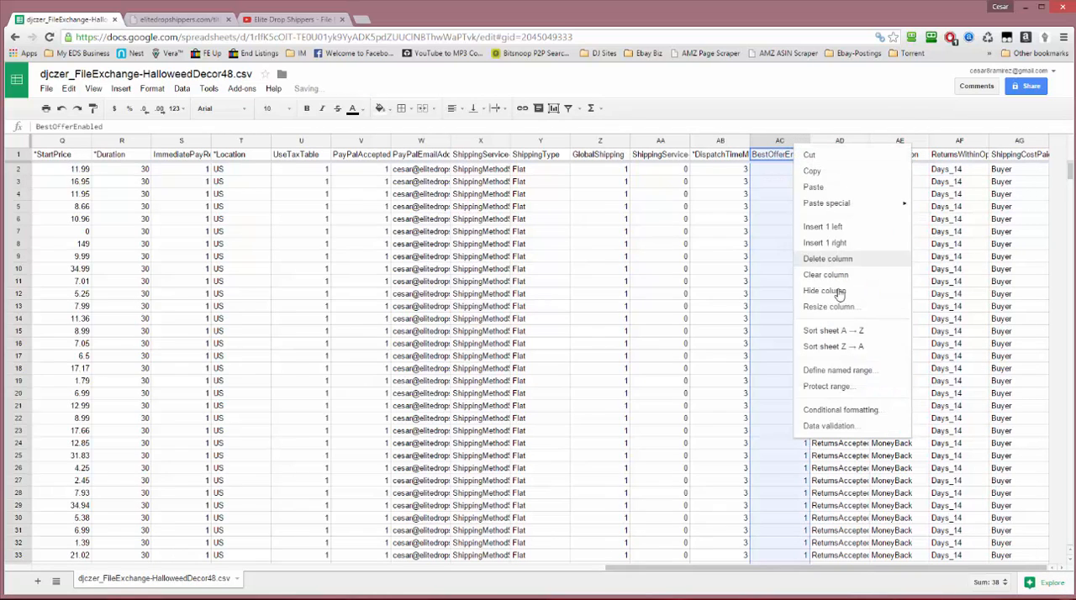
click(832, 259)
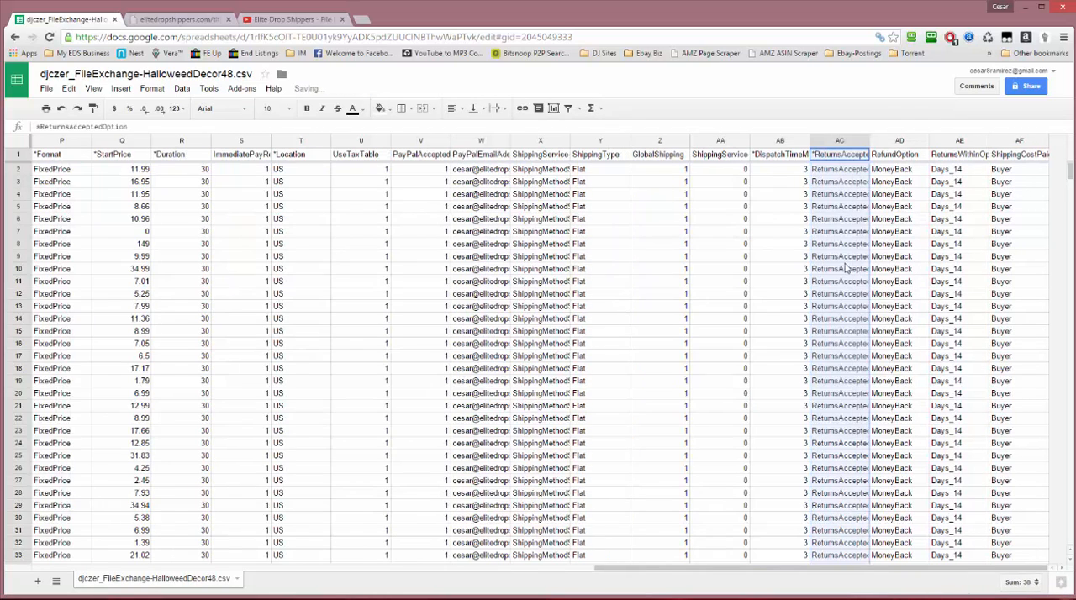
Look back along row 7 from DispatchTimeMax to the StartPrice column and select its zero price
click(786, 233)
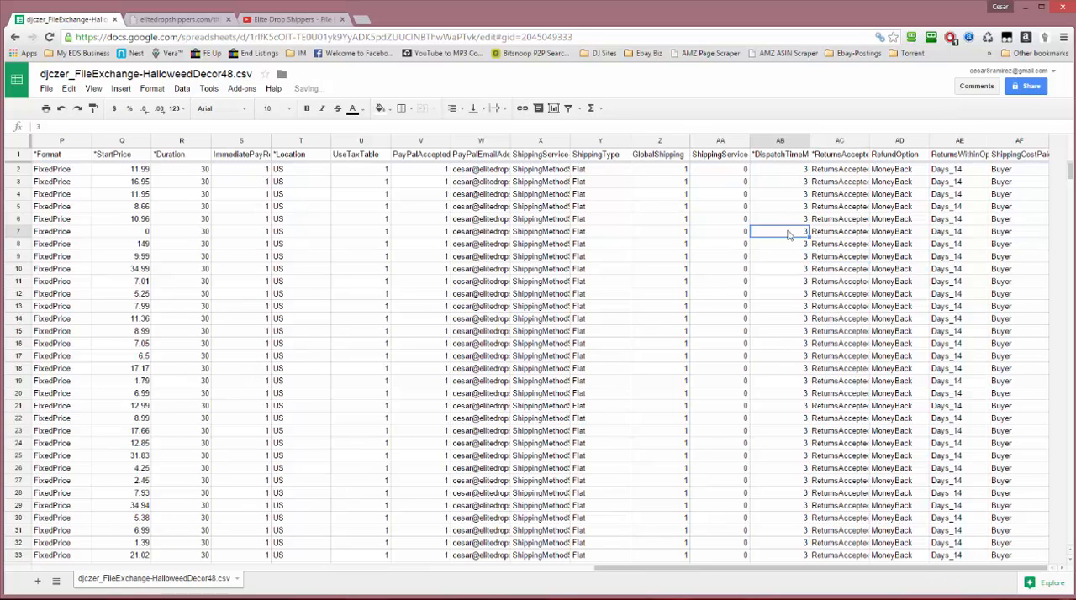
key(Left)
key(Left)
key(Left)
key(Left)
key(Left)
key(Left)
key(Left)
key(Left)
key(Left)
key(Left)
key(Left)
key(Left)
key(Left)
key(Left)
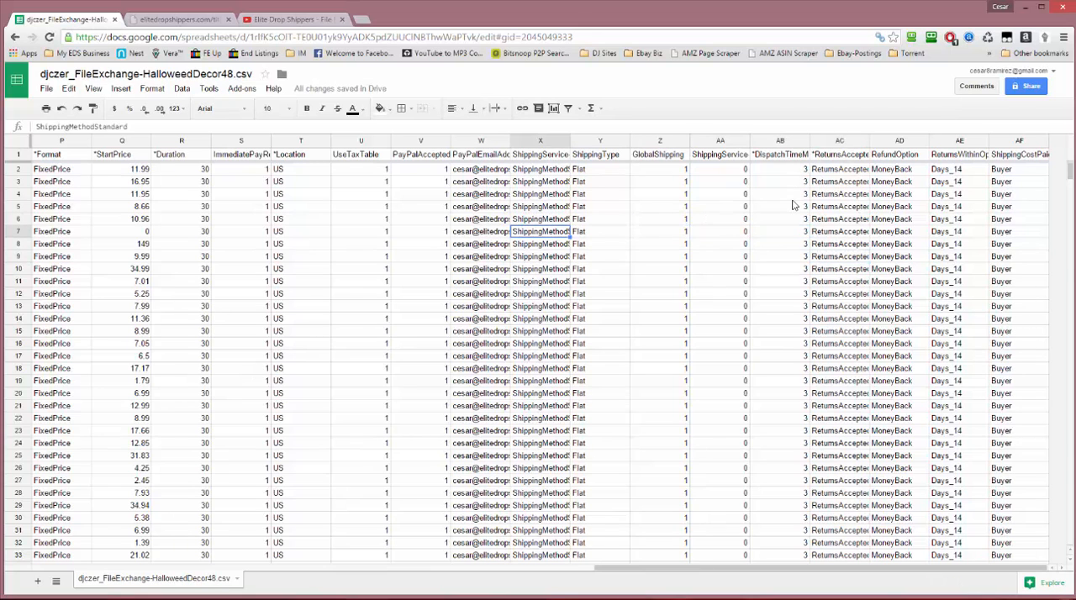
key(Right)
key(Right)
key(Right)
key(Right)
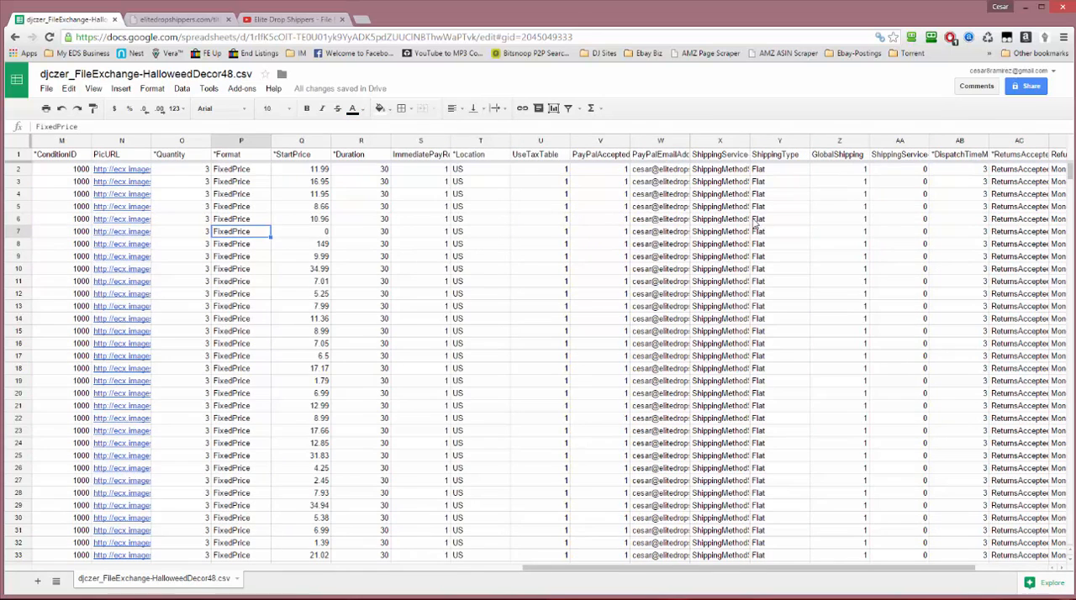
click(317, 236)
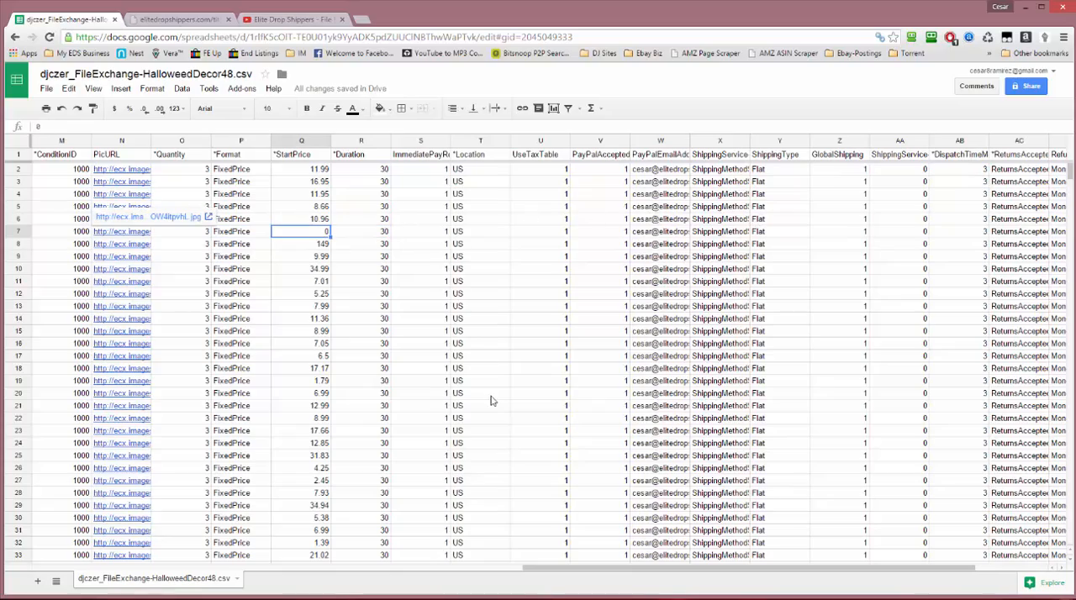
Return to the first columns of row 7 and copy the CustomLabel of the AtmosFEARfx listing
drag(543, 27, 598, 2)
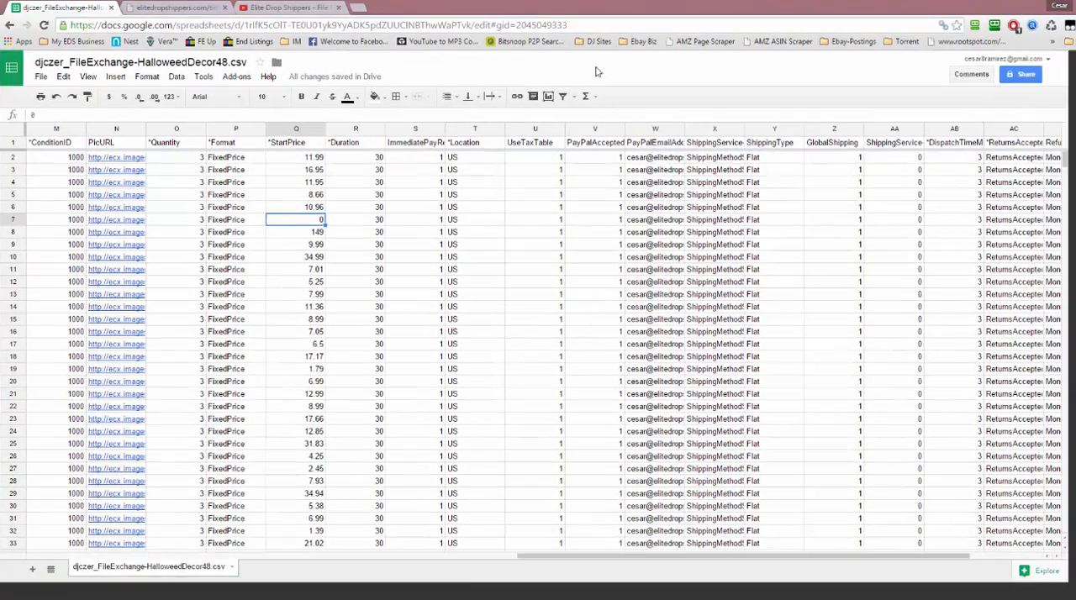
drag(575, 583, 239, 592)
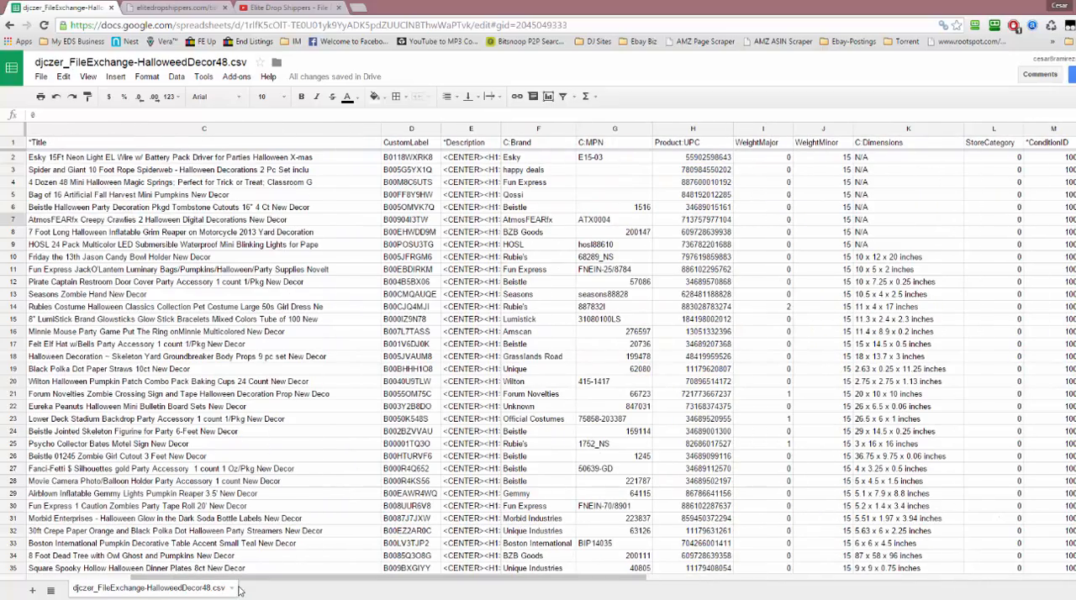
key(Left)
key(Left)
key(Left)
key(Left)
key(Left)
key(Left)
key(Left)
key(Left)
key(Left)
key(Left)
key(Left)
key(Left)
key(Left)
key(Left)
key(Left)
key(Left)
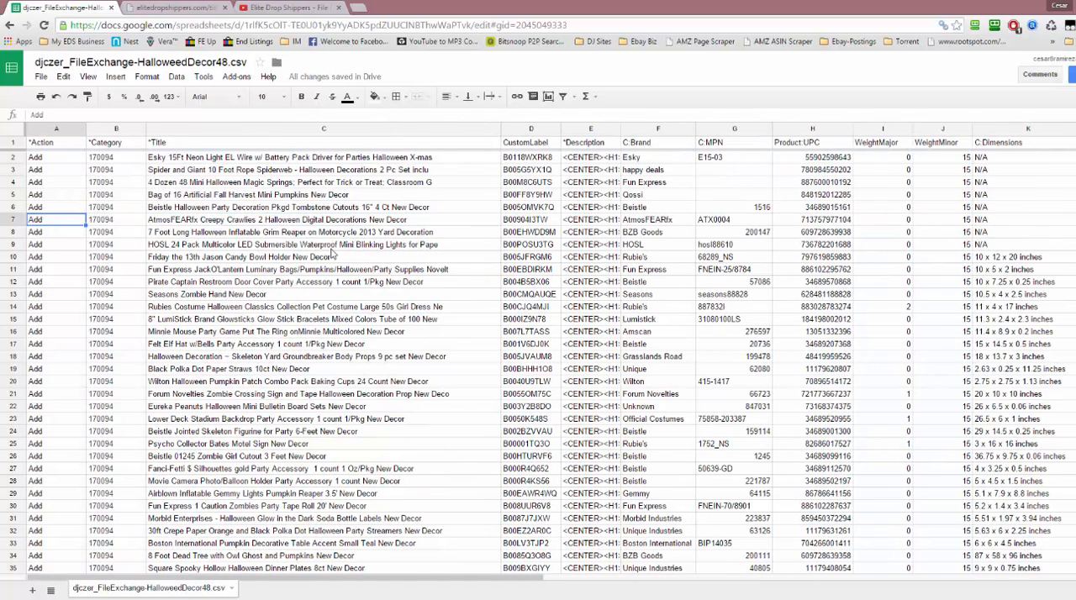
click(533, 219)
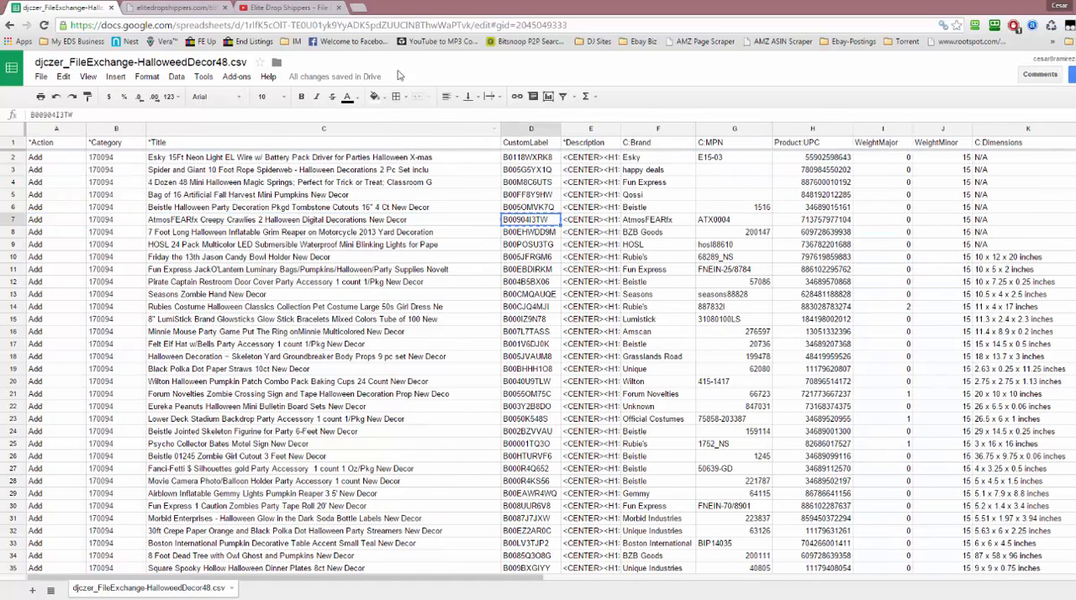
Open Amazon in a new browser tab and search for the copied label B00904I3TW
click(372, 10)
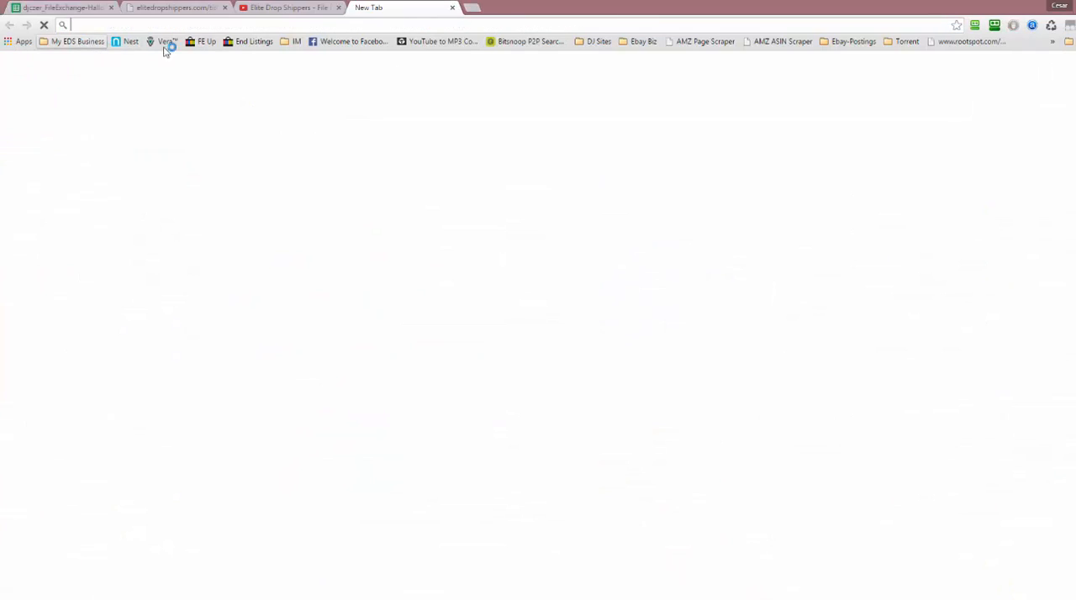
click(99, 45)
click(86, 56)
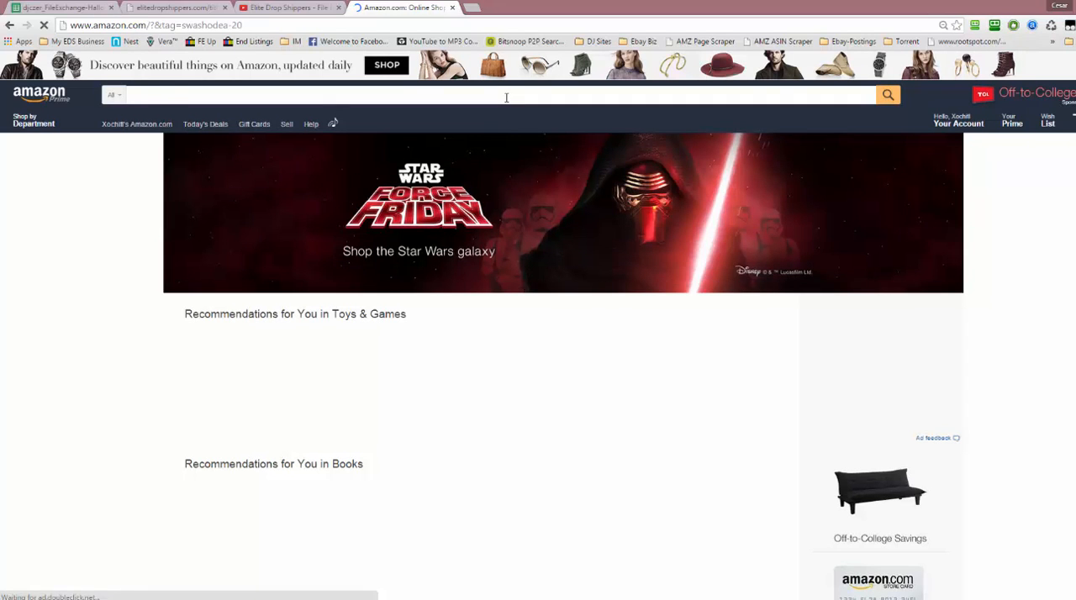
text(B00904I3TW)
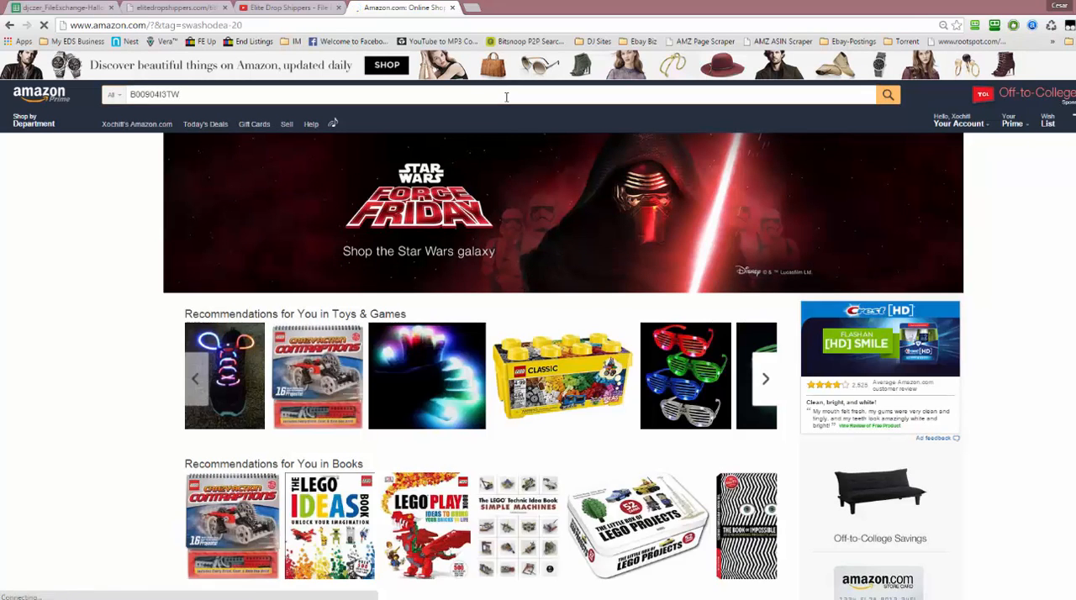
key(Return)
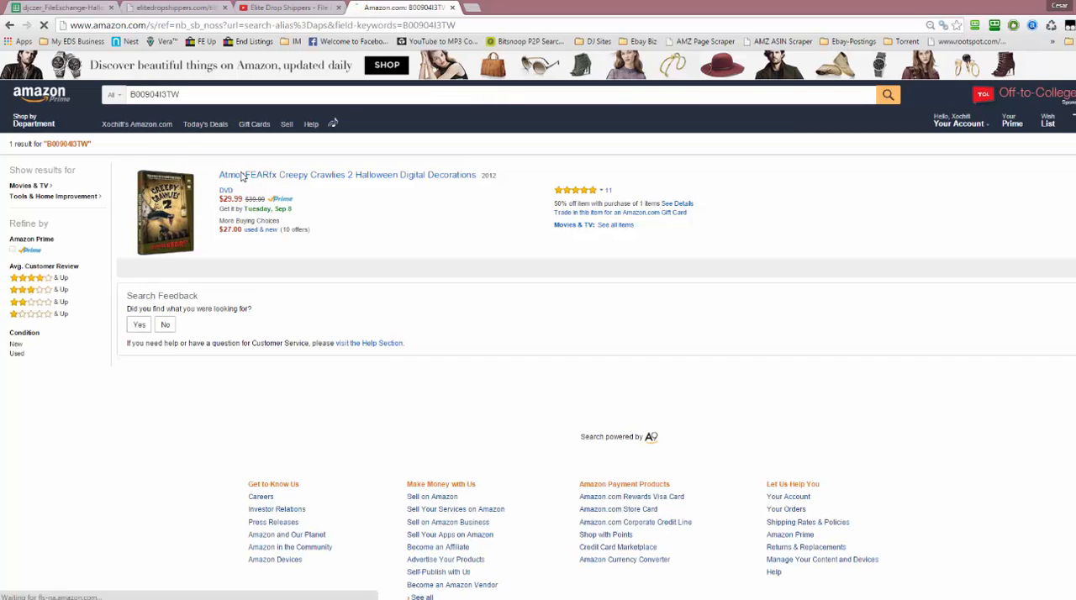
Open the AtmosFEARfx Creepy Crawlies 2 product page and check its current price and availability
click(303, 175)
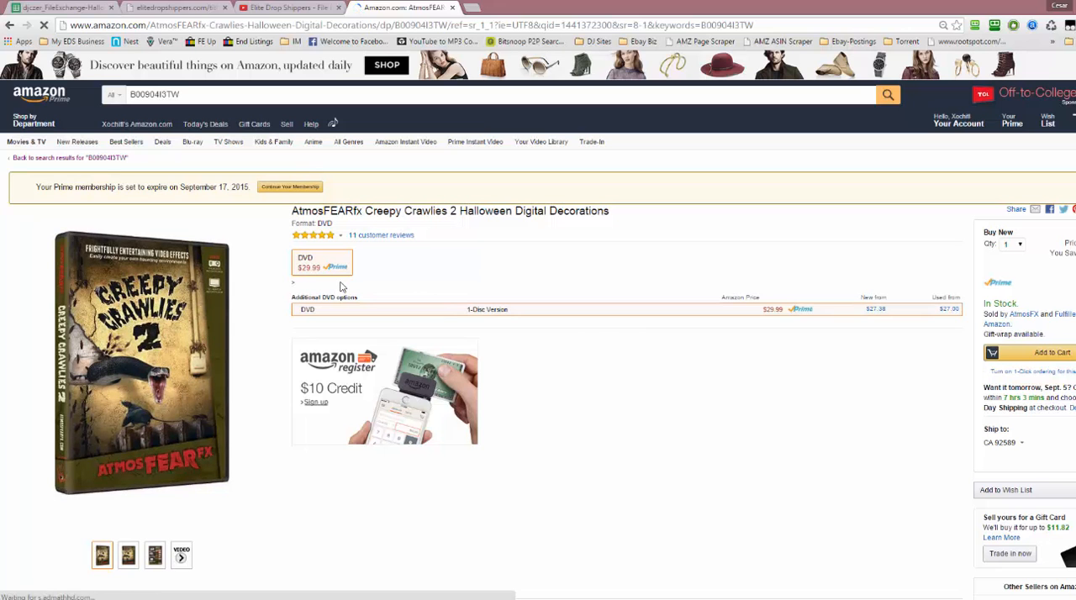
scroll(341, 286, down, 2)
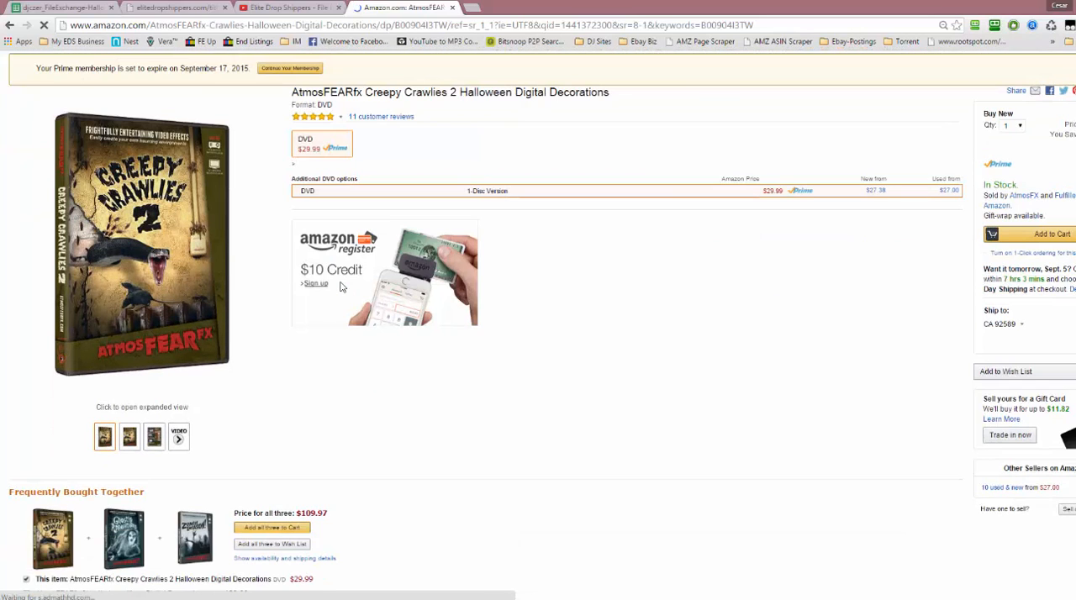
scroll(341, 286, up, 2)
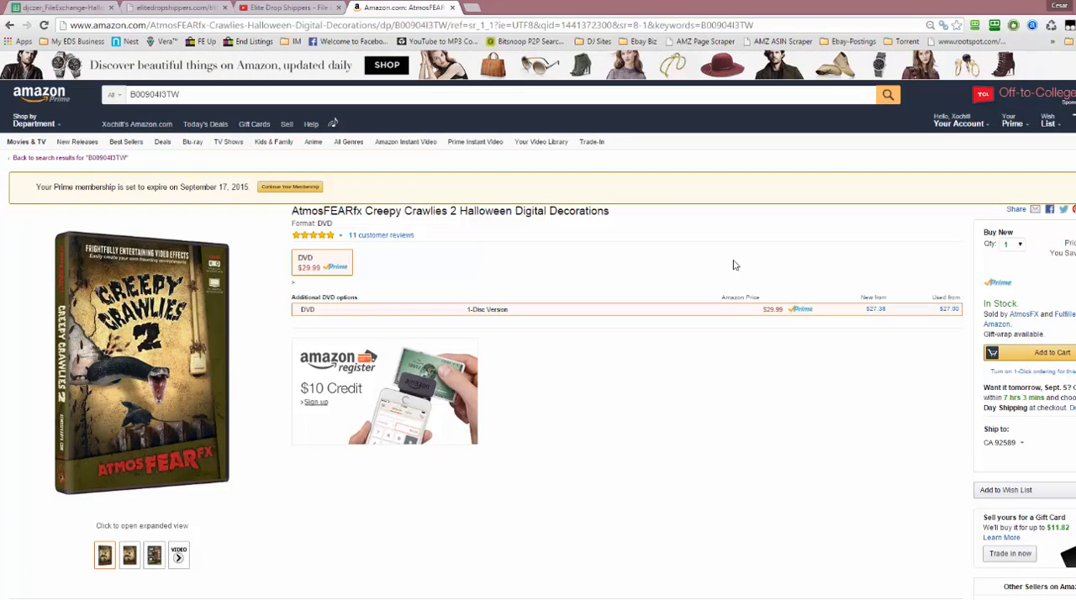
scroll(553, 244, down, 3)
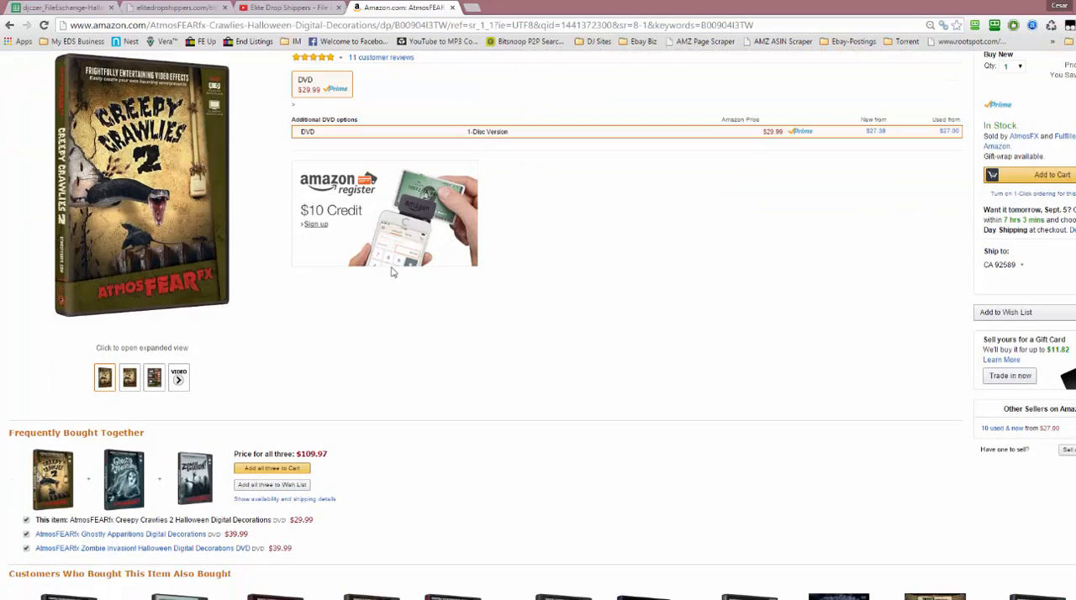
scroll(392, 273, down, 2)
scroll(344, 271, up, 5)
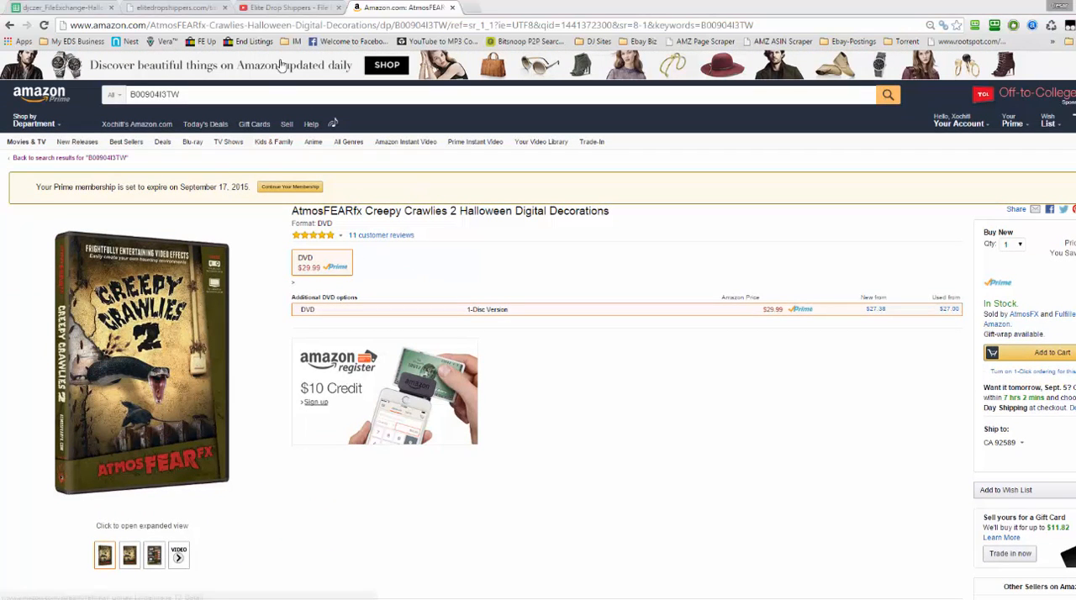
Switch back to the Google Sheets spreadsheet and set the StartPrice of the AtmosFEARfx listing in row 7 to 30
click(51, 7)
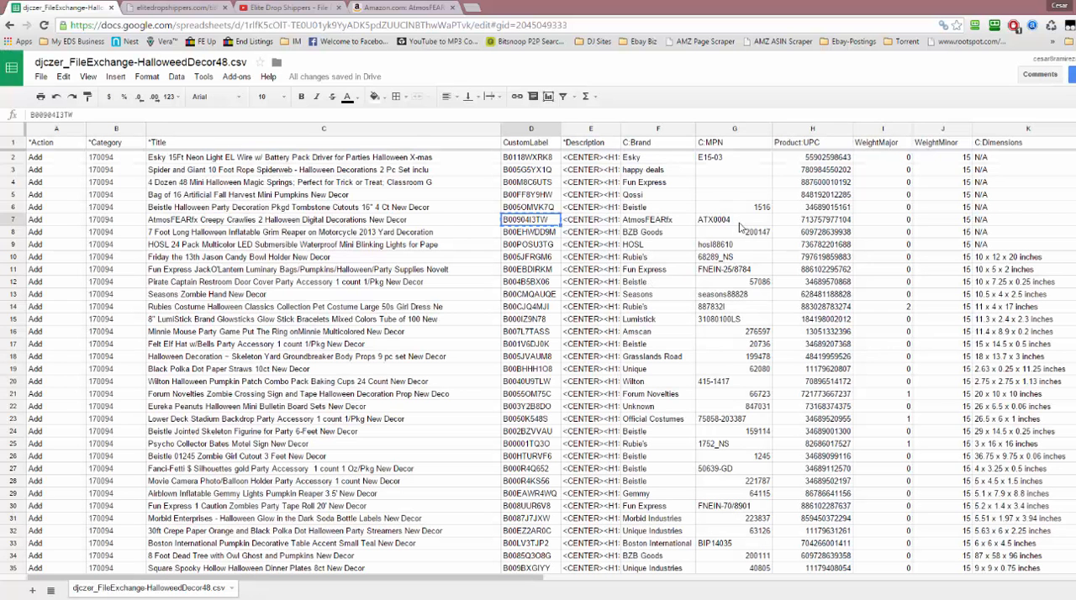
key(ctrl+c)
key(Right)
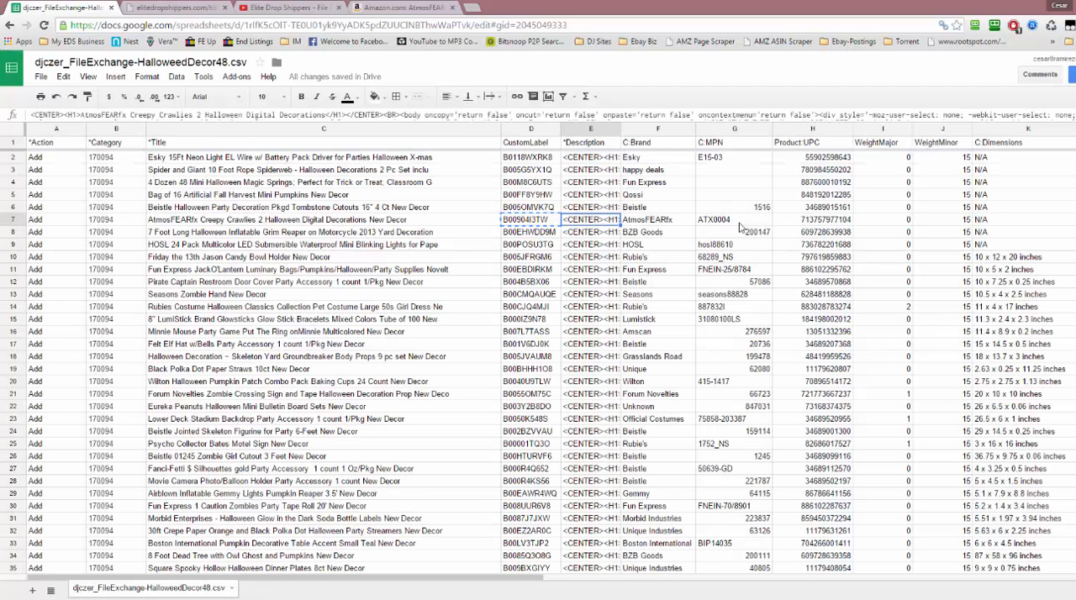
key(Right)
key(Right)
key(Right)
key(Right)
key(Right)
key(Right)
key(Right)
key(Right)
key(Right)
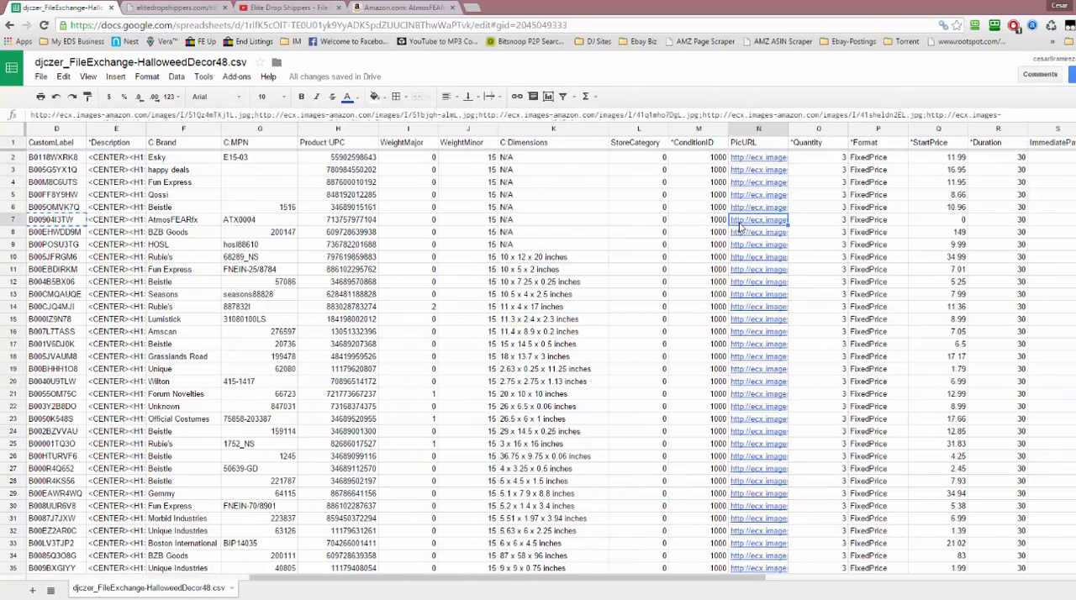
key(Left)
key(Right)
key(Right)
key(Right)
key(Right)
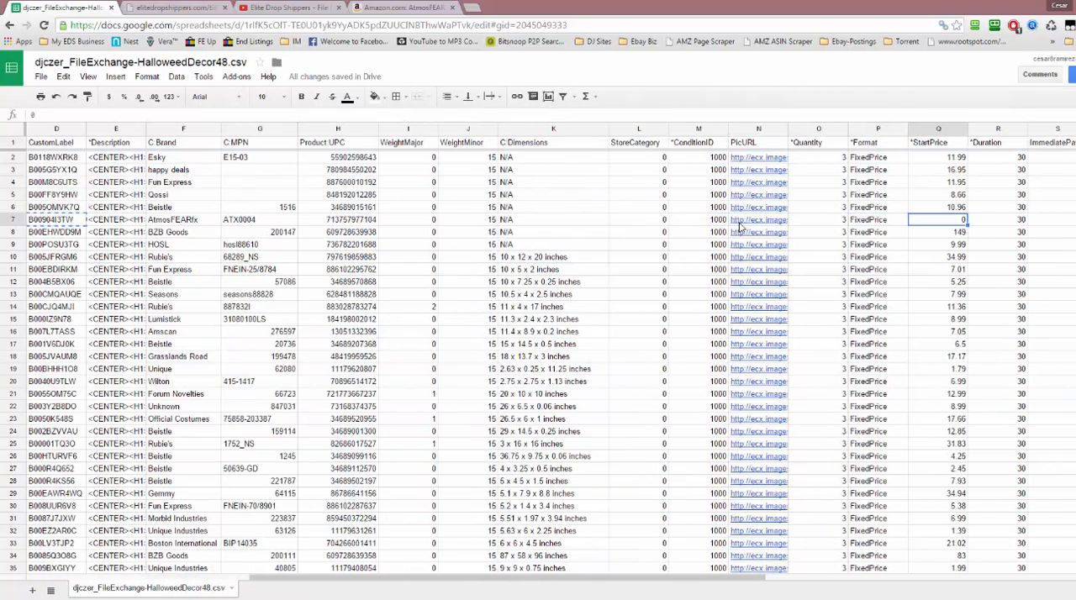
text(30)
key(Return)
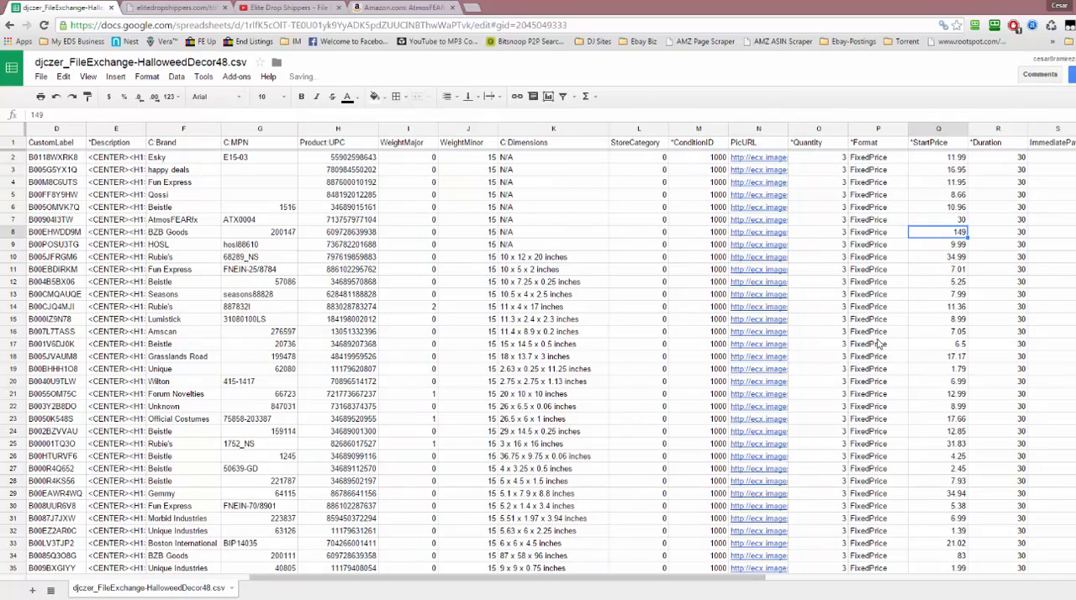
Check the StartPrice column down to row 40, and search Amazon again for the CustomLabel from row 7
scroll(950, 323, down, 5)
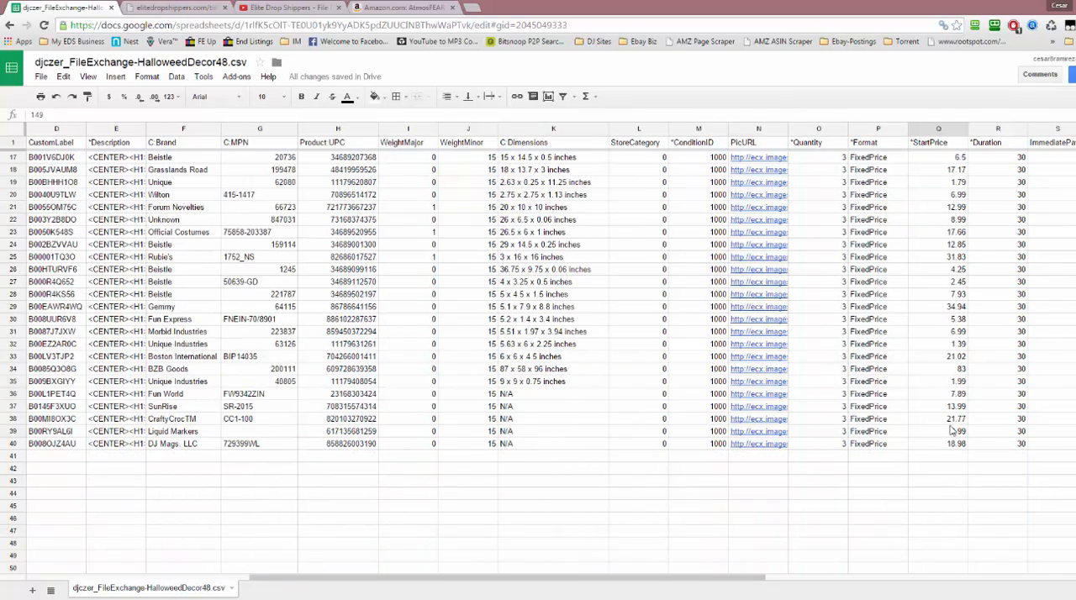
scroll(972, 482, up, 5)
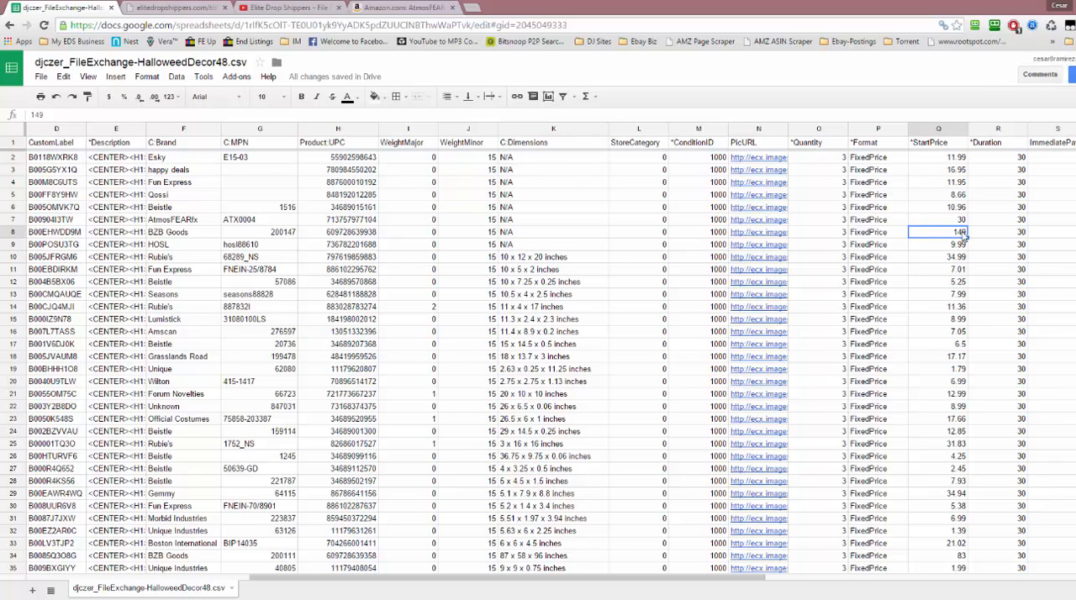
click(67, 219)
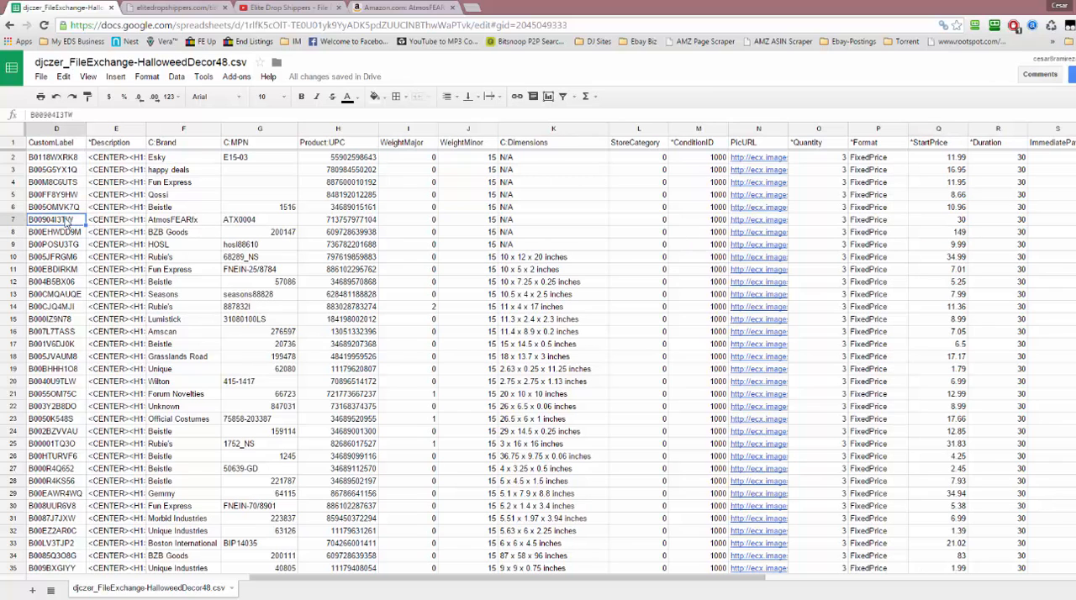
click(402, 7)
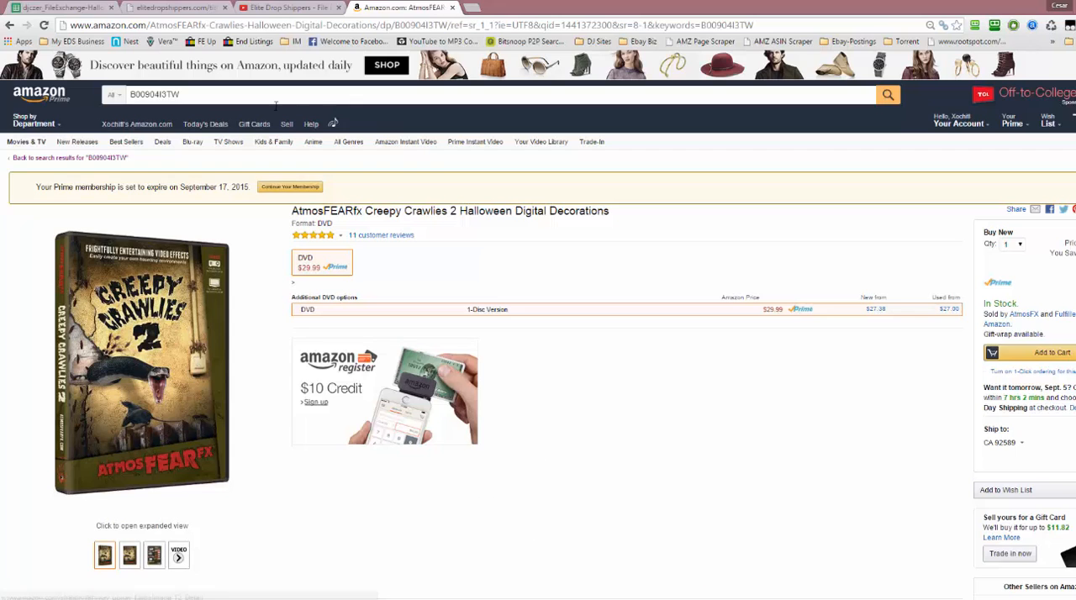
key(ctrl+v)
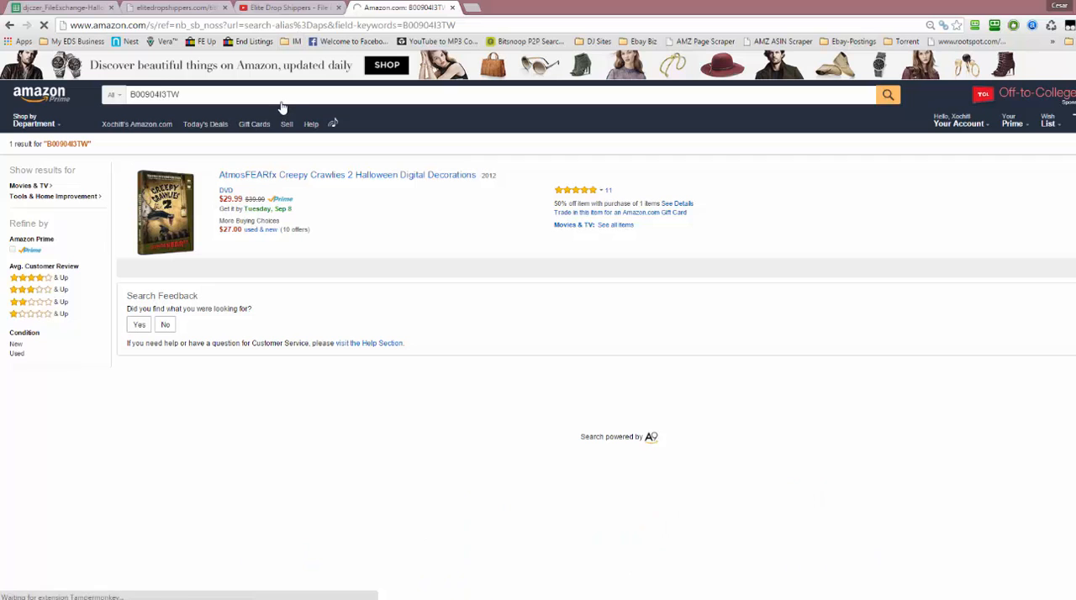
Check row 7 in the spreadsheet and repeat the Amazon search for its CustomLabel, B00904I3TW
click(166, 8)
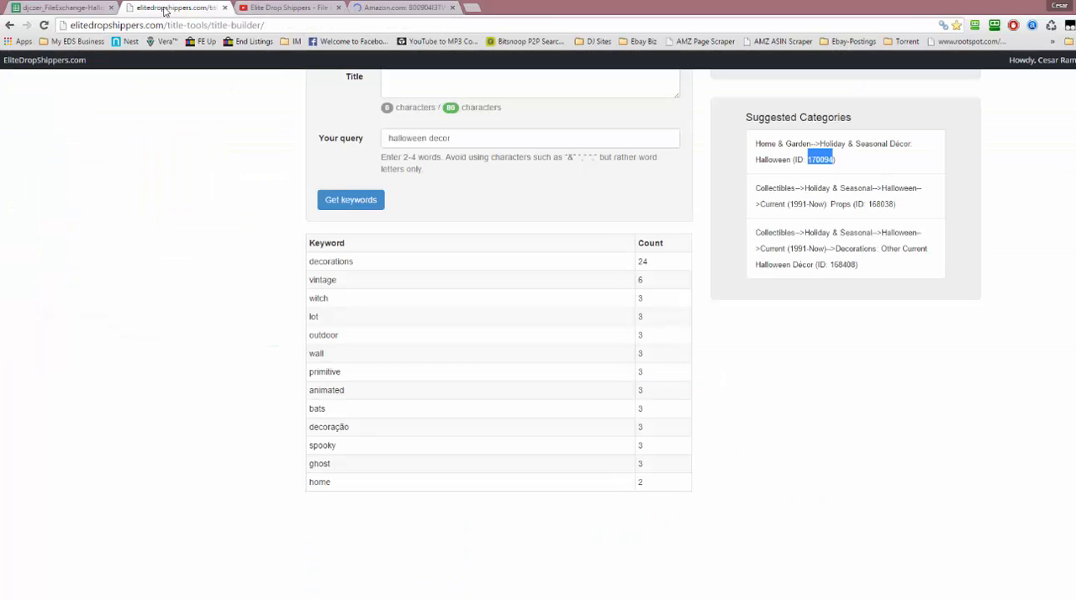
click(63, 8)
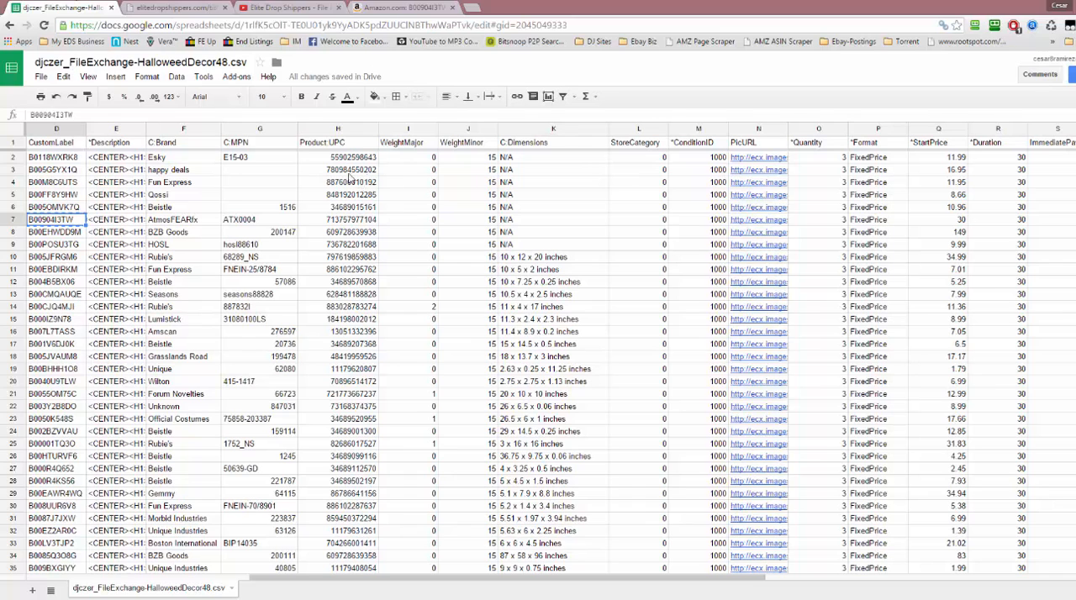
click(395, 7)
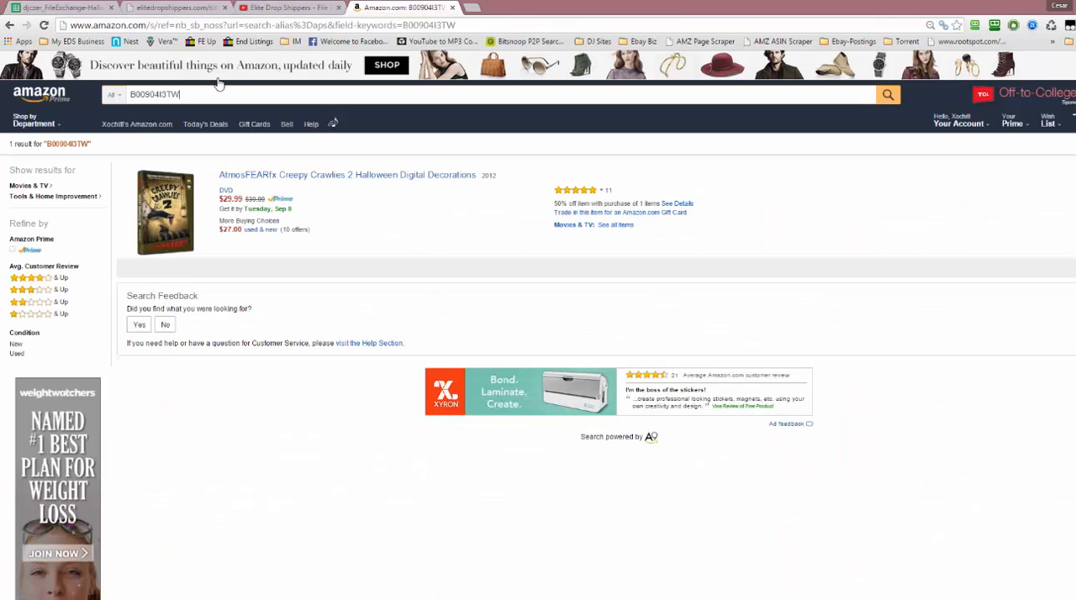
drag(210, 95, 114, 96)
text(B00904I3TW)
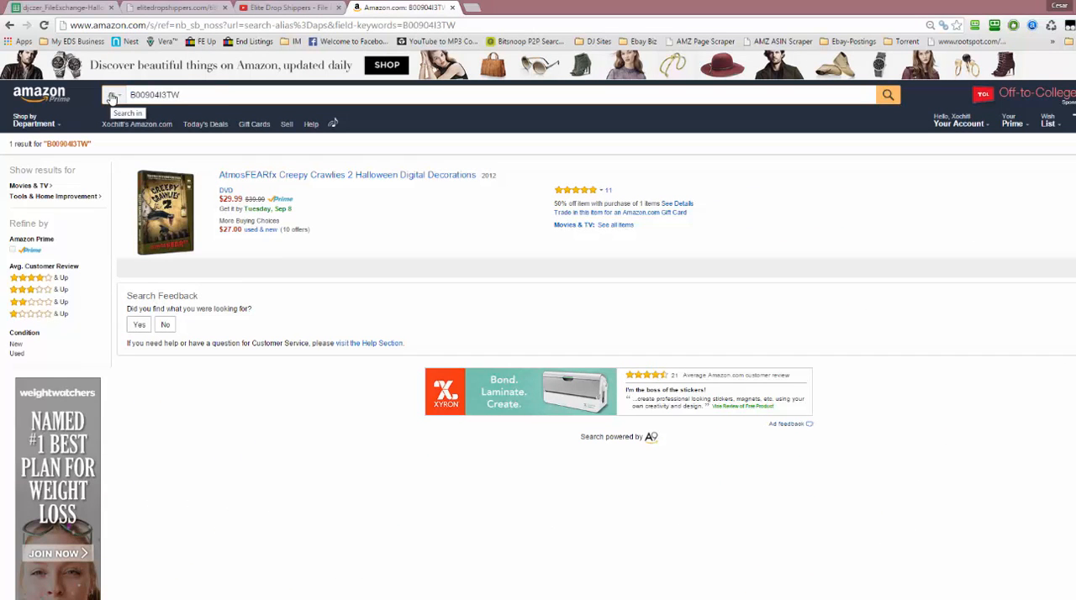
key(Return)
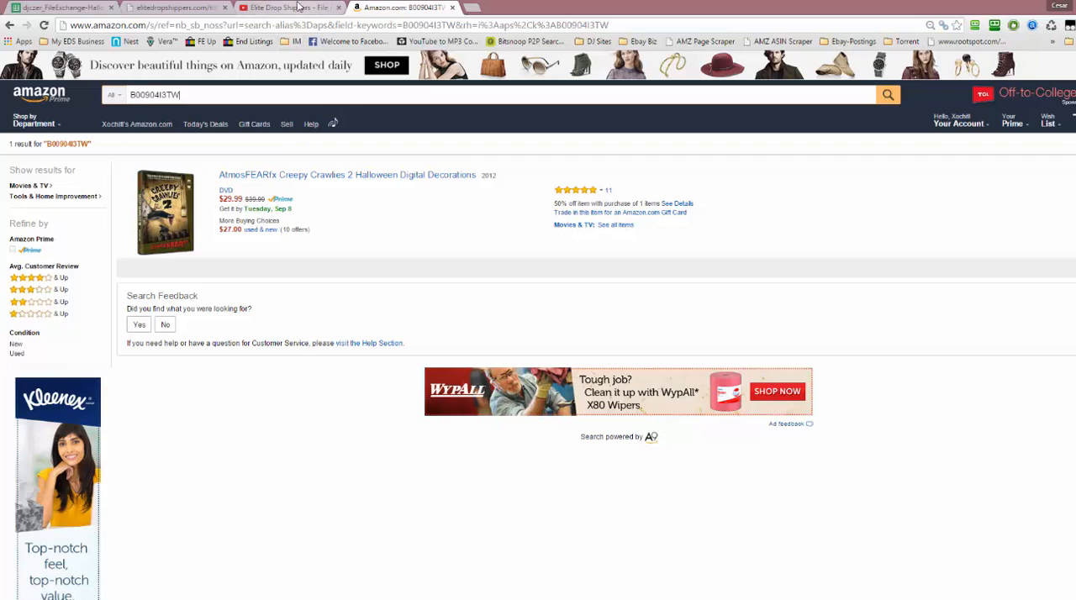
Return to the spreadsheet and review the AtmosFEARfx listing in row 7 across its columns, including Quantity and StartPrice
click(186, 8)
click(24, 10)
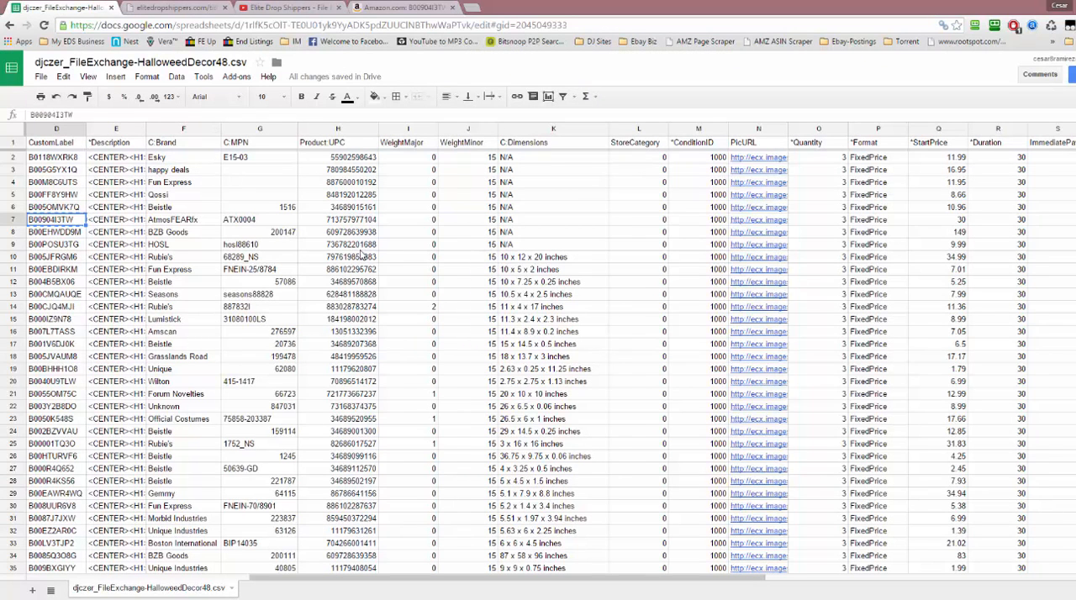
key(ctrl+c)
key(Left)
key(Right)
key(Right)
key(Right)
key(Right)
key(Right)
key(Right)
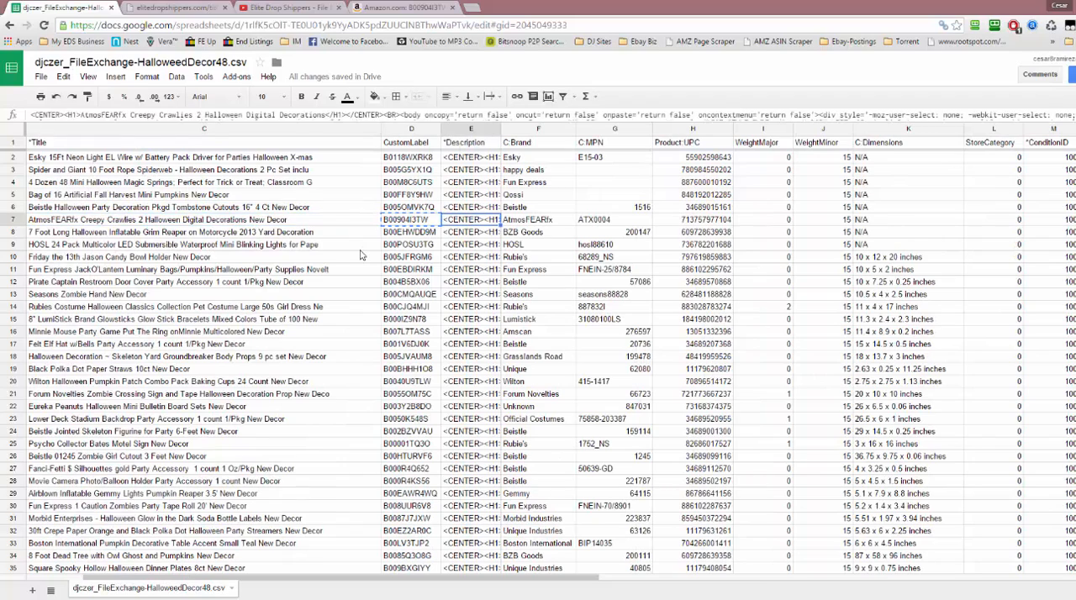
key(Right)
key(Right)
key(Right)
key(Right)
key(Right)
key(Right)
key(Right)
key(Right)
key(Right)
key(Right)
key(Right)
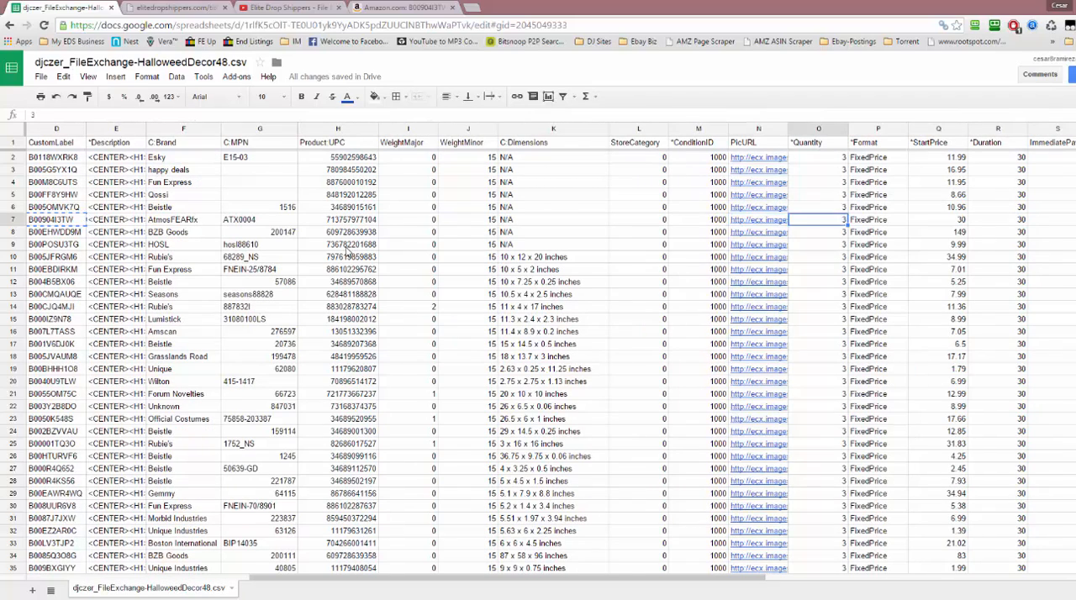
key(Right)
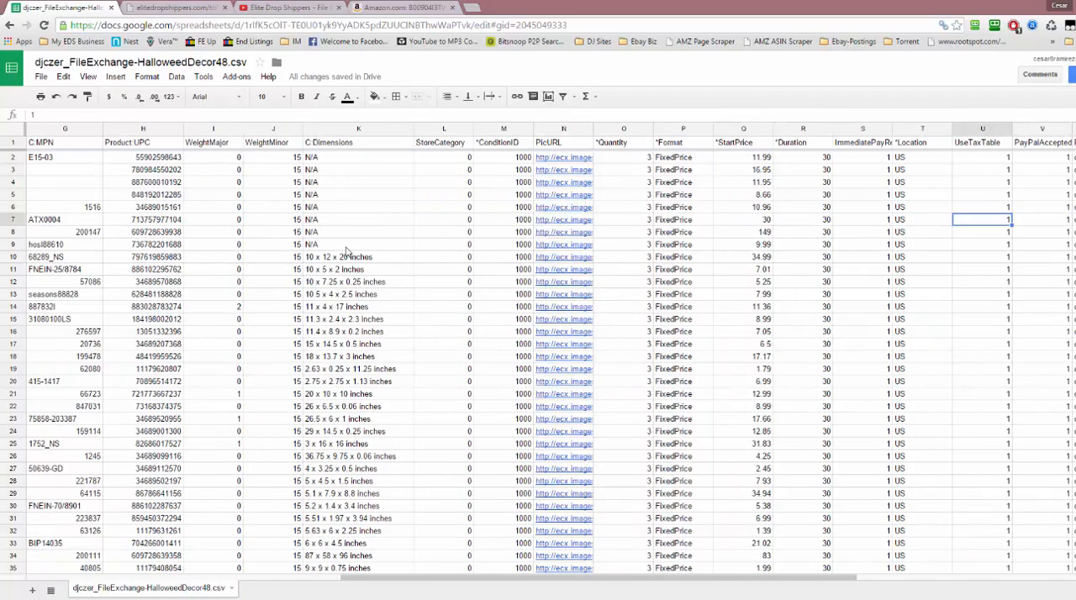
Check the StartPrice of the Grim Reaper on Motorcycle listing in row 8 and copy its CustomLabel, B00EHWDD9M
key(Left)
key(Left)
key(Down)
key(Left)
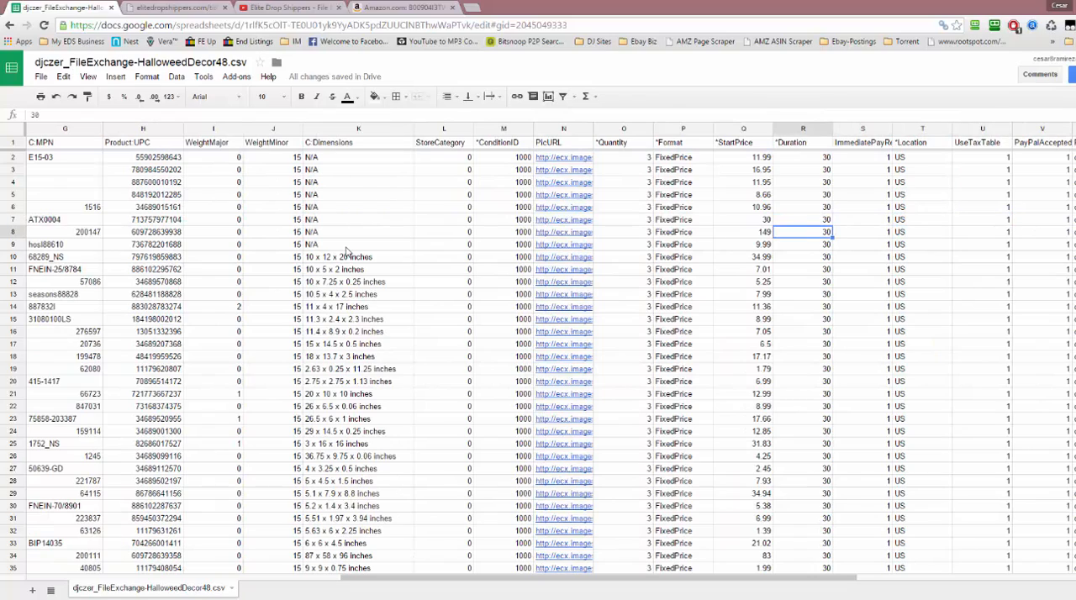
key(Left)
key(Left)
key(Left)
key(Left)
key(Left)
key(Left)
key(Left)
key(Left)
key(Left)
key(Left)
key(Left)
key(Left)
key(Left)
key(Left)
key(Left)
key(Left)
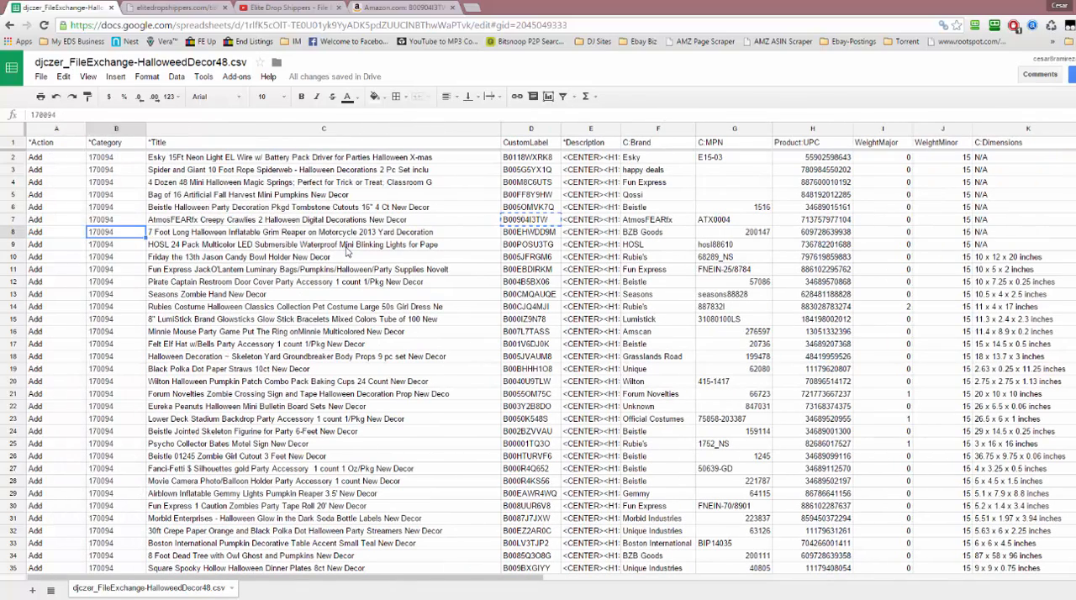
key(Right)
key(Right)
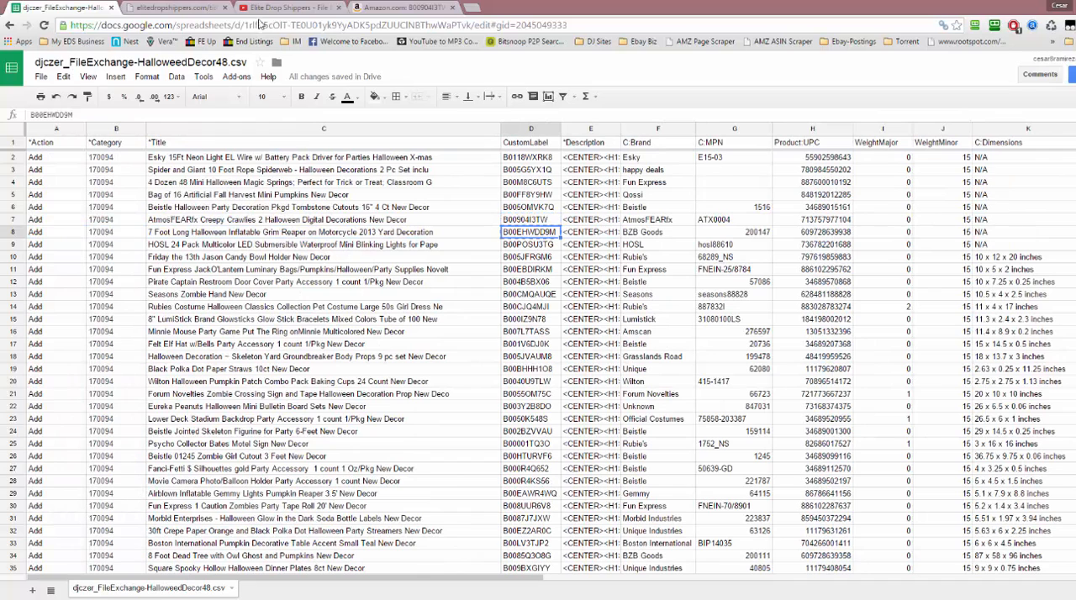
Switch to Amazon, search for B00EHWDD9M and open the Inflatable Grim Reaper on Motorcycle product page to check its price
click(403, 7)
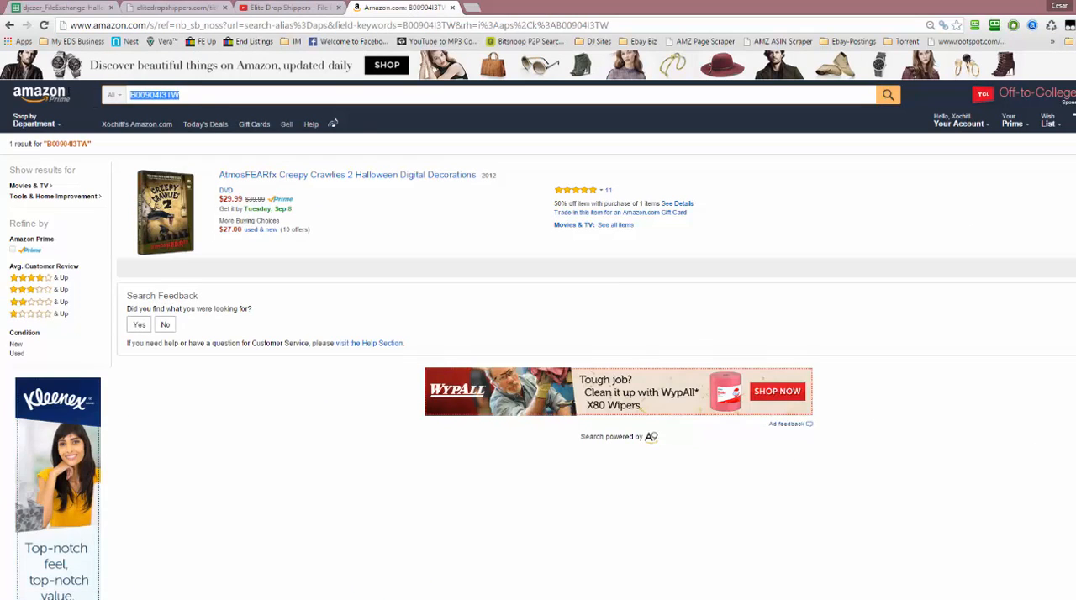
key(ctrl+v)
key(Return)
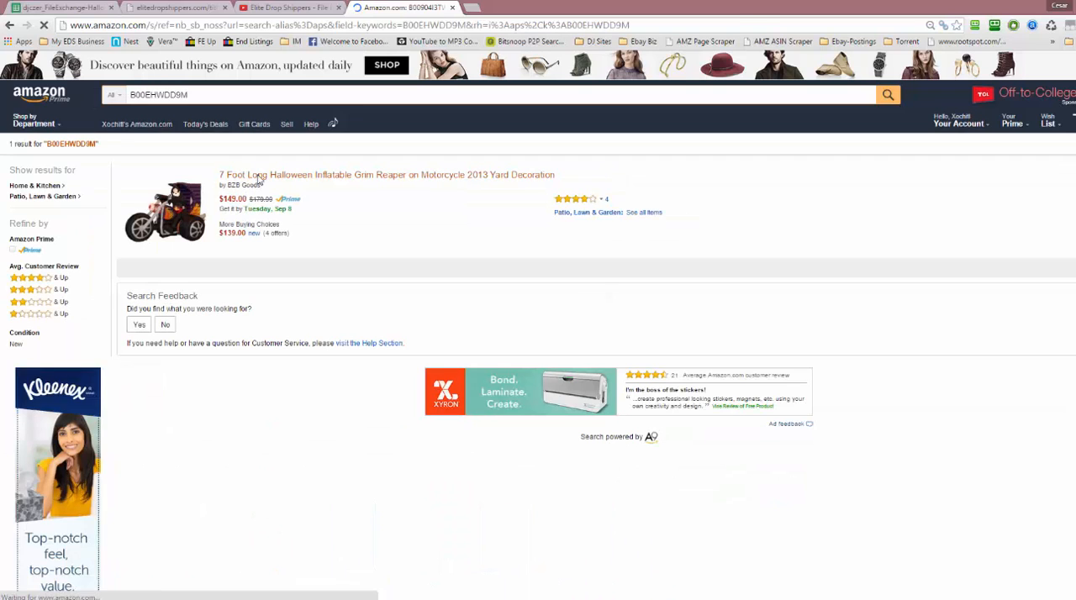
click(259, 177)
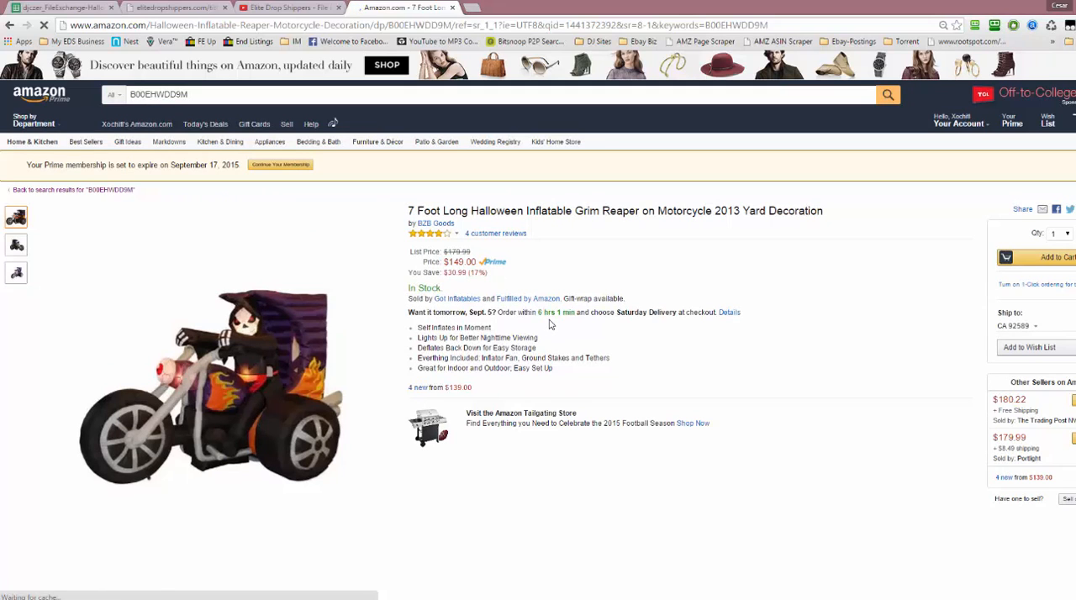
Switch back to the spreadsheet and compare the StartPrice of the Grim Reaper listing in row 8 with the Amazon price
click(160, 7)
click(84, 10)
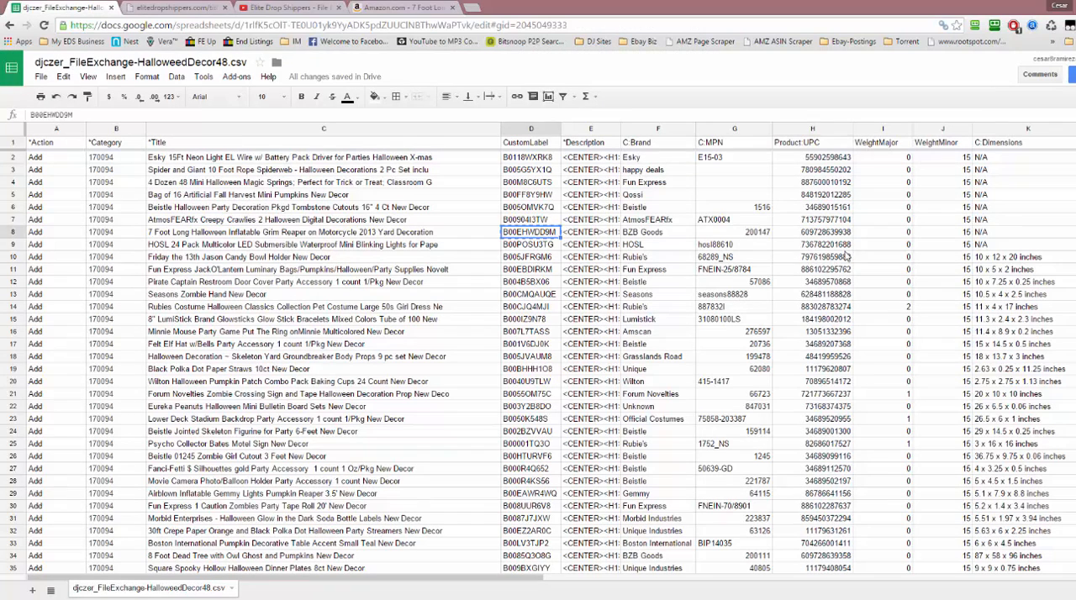
click(845, 255)
key(Right)
key(Right)
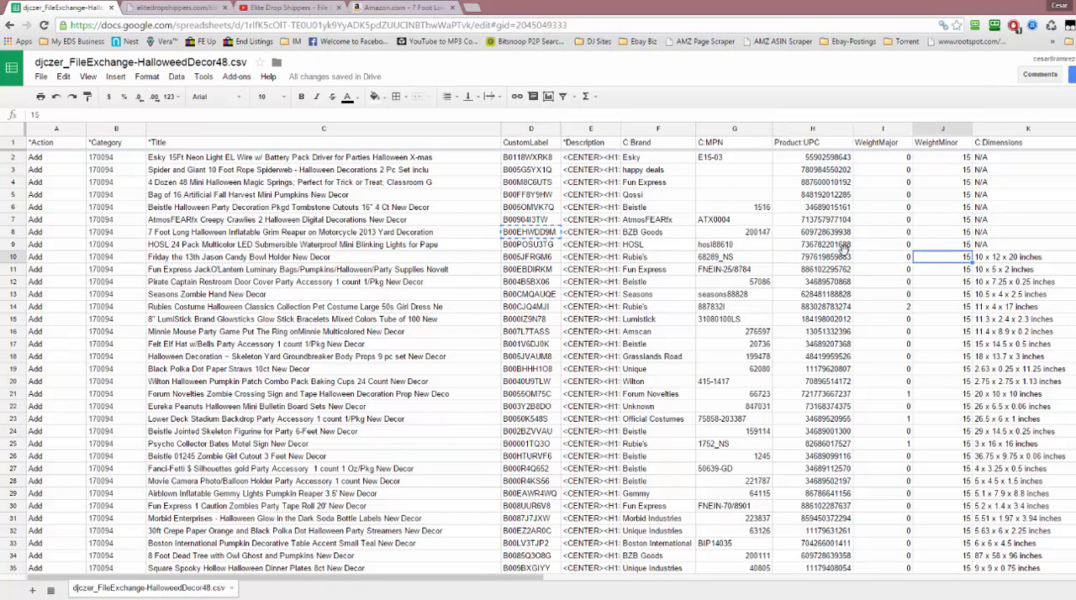
key(Right)
key(Right)
key(Right)
key(Right)
key(Right)
key(Right)
key(Right)
key(Right)
key(Right)
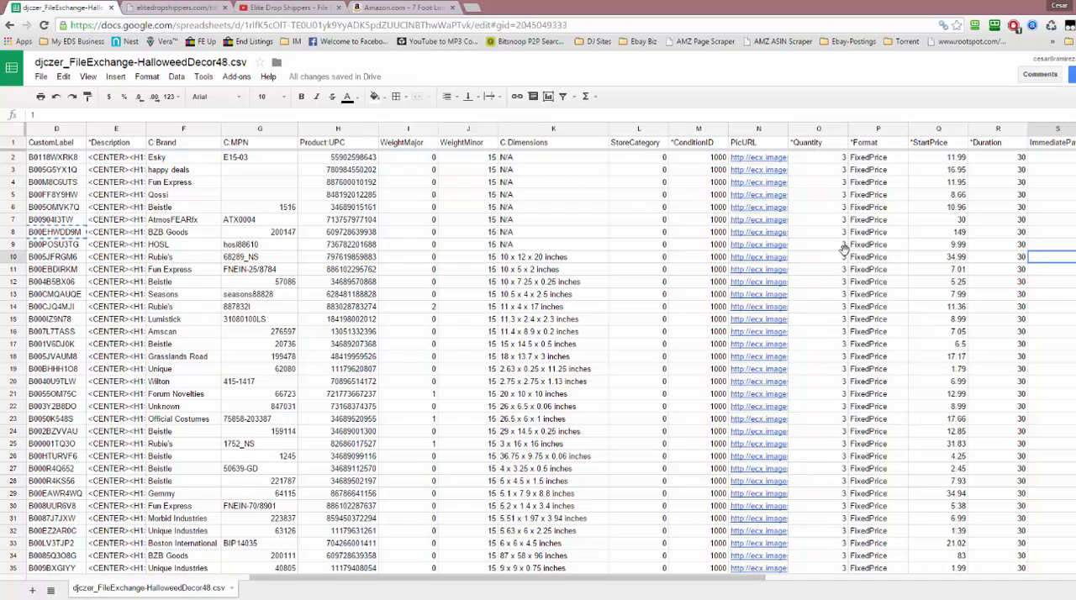
Review the StartPrice values from row 10 up to row 2 along with the neighbouring Duration, ImmediatePay and Location columns
click(935, 257)
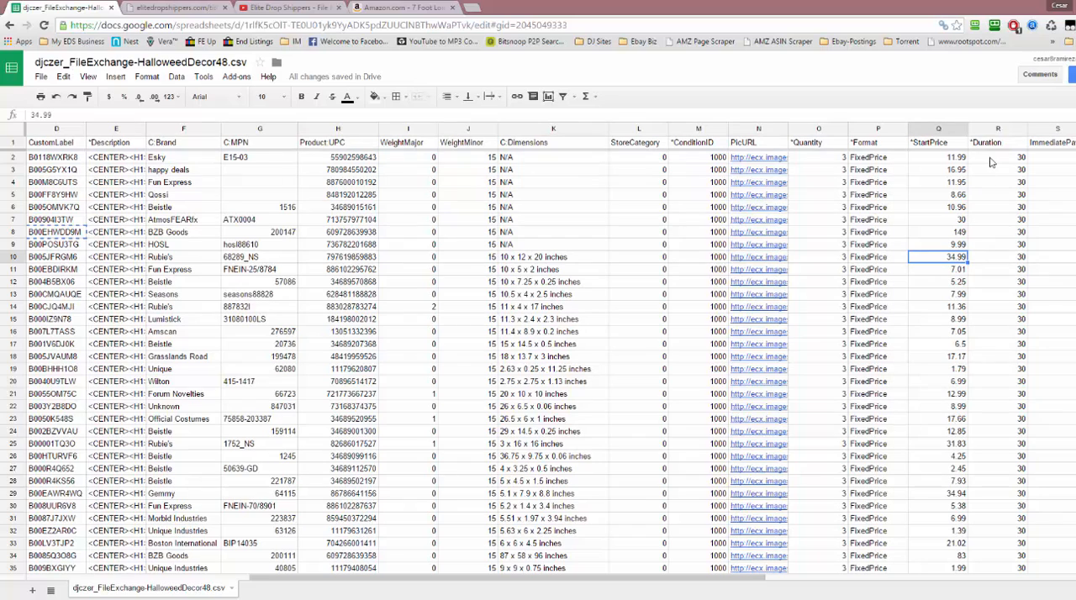
key(Right)
key(Right)
key(Right)
key(Right)
key(Left)
key(Left)
key(Left)
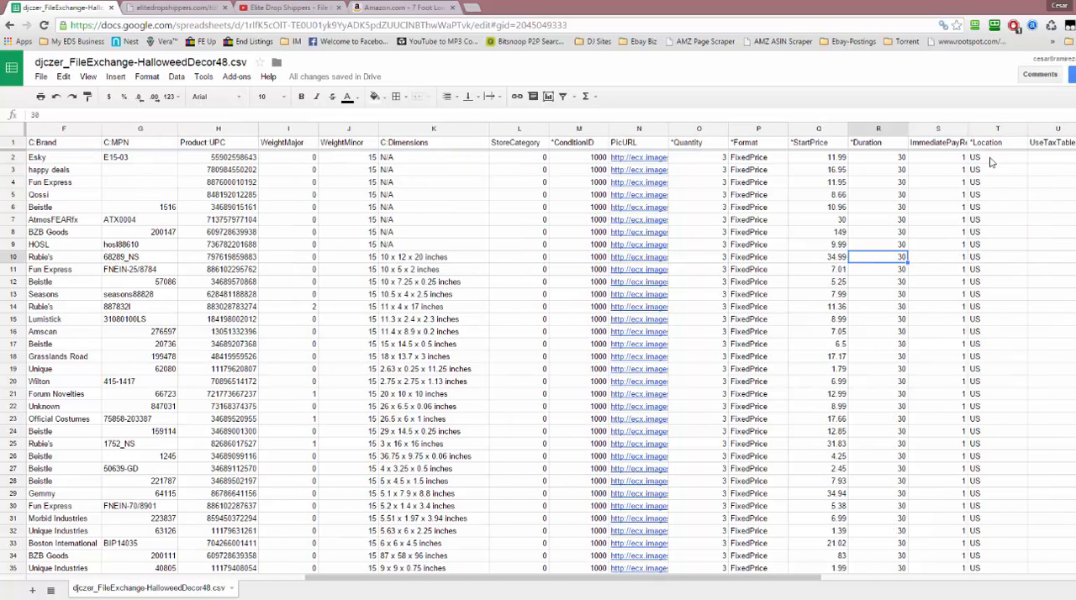
key(Left)
key(Up)
key(Up)
key(Up)
key(Up)
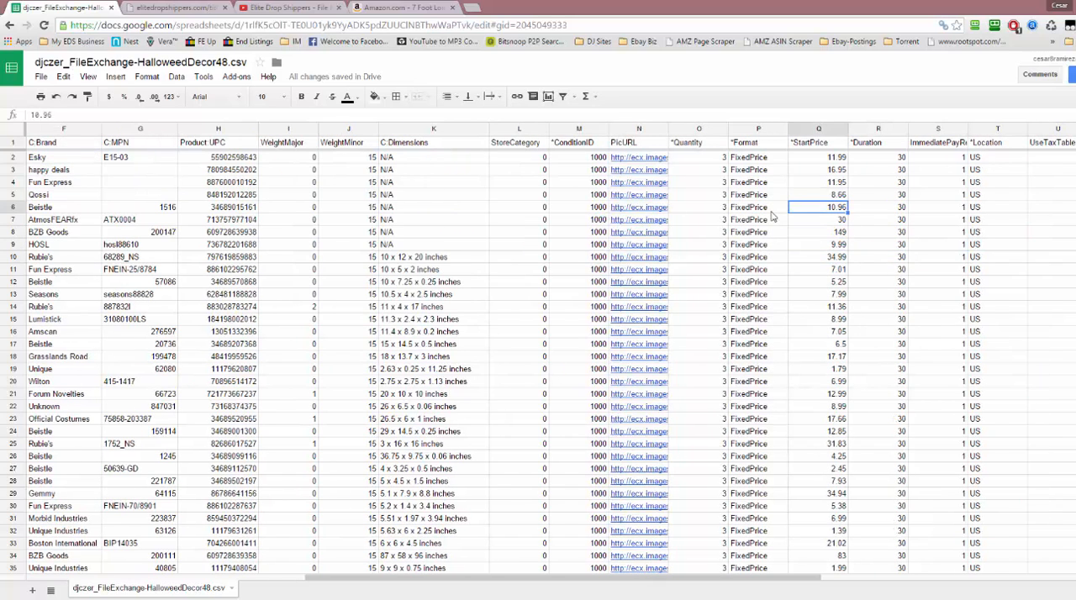
key(Up)
key(Up)
key(Up)
key(Up)
key(Up)
key(Down)
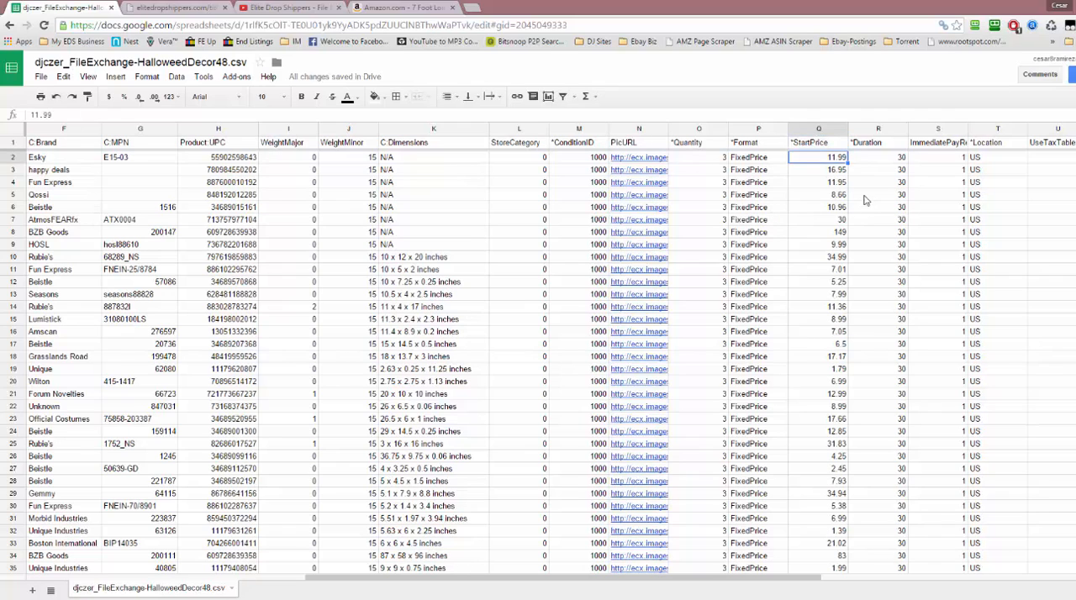
Insert two blank columns between StartPrice and Duration
click(877, 131)
right_click(877, 131)
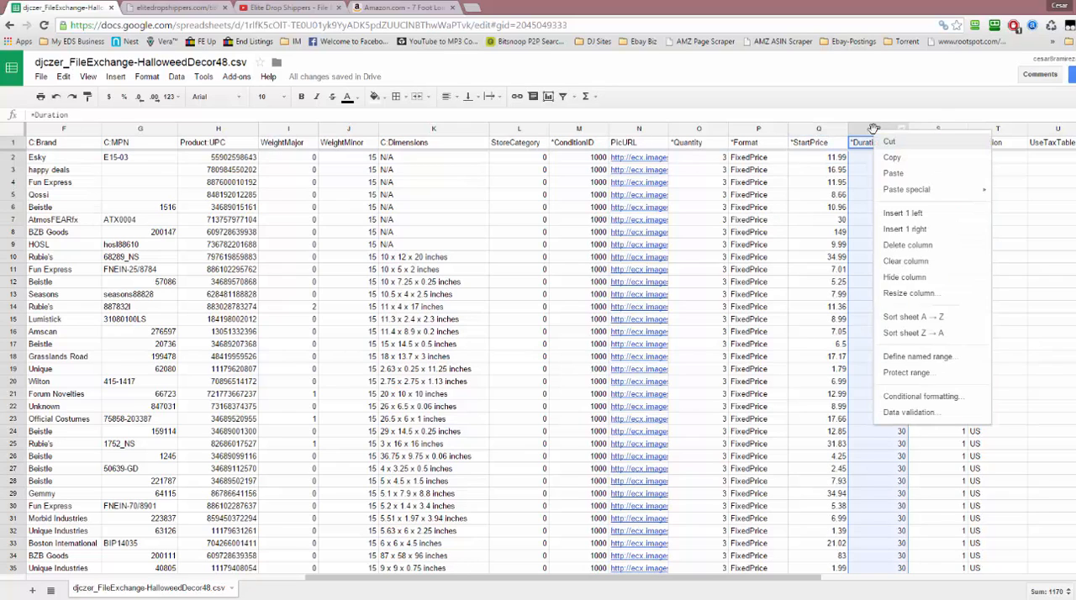
click(894, 215)
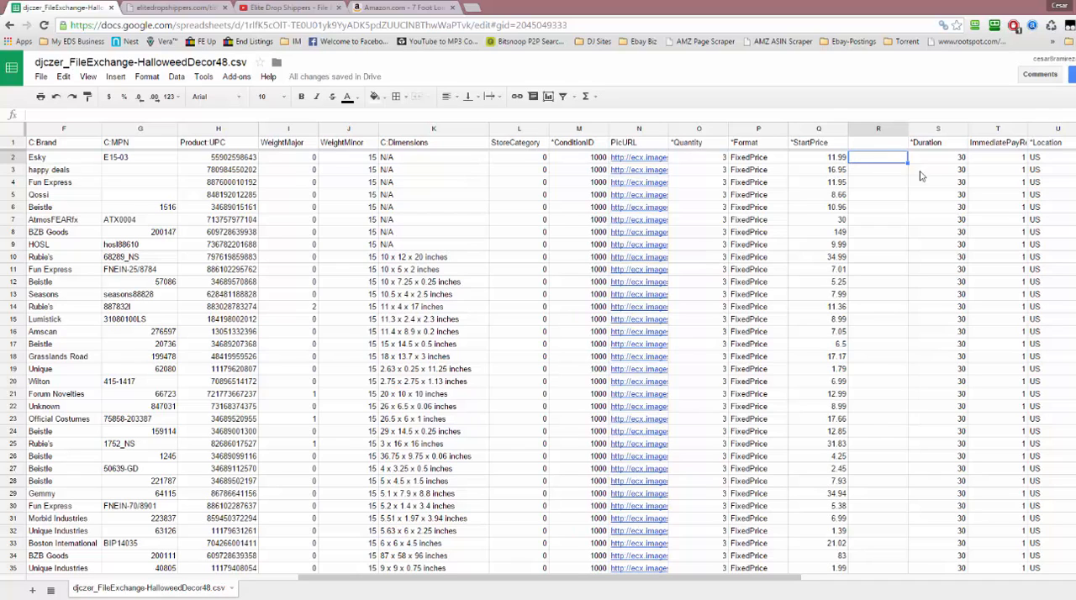
click(937, 129)
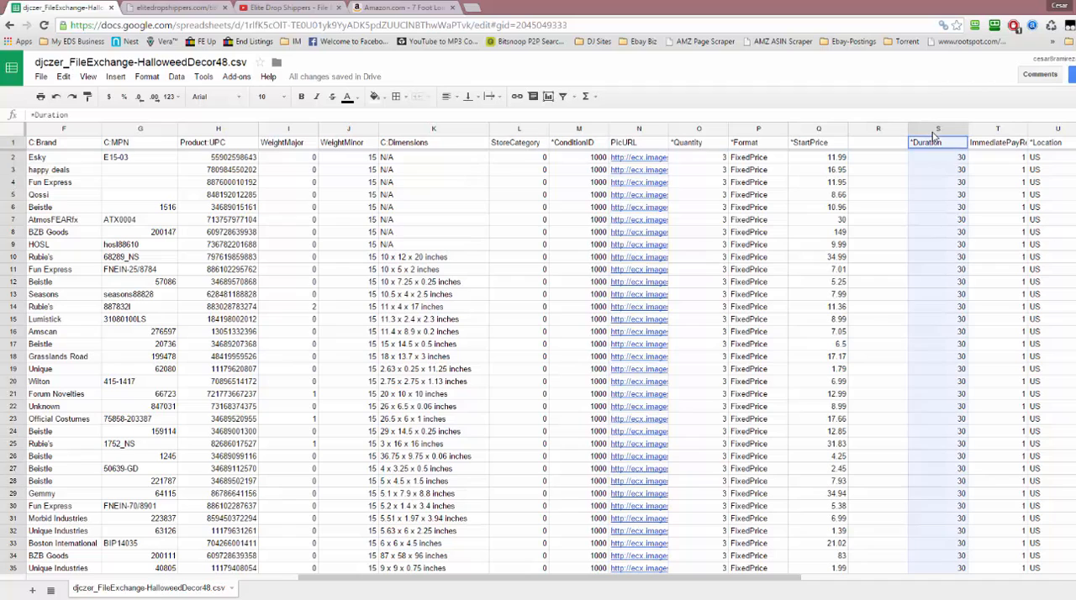
right_click(935, 132)
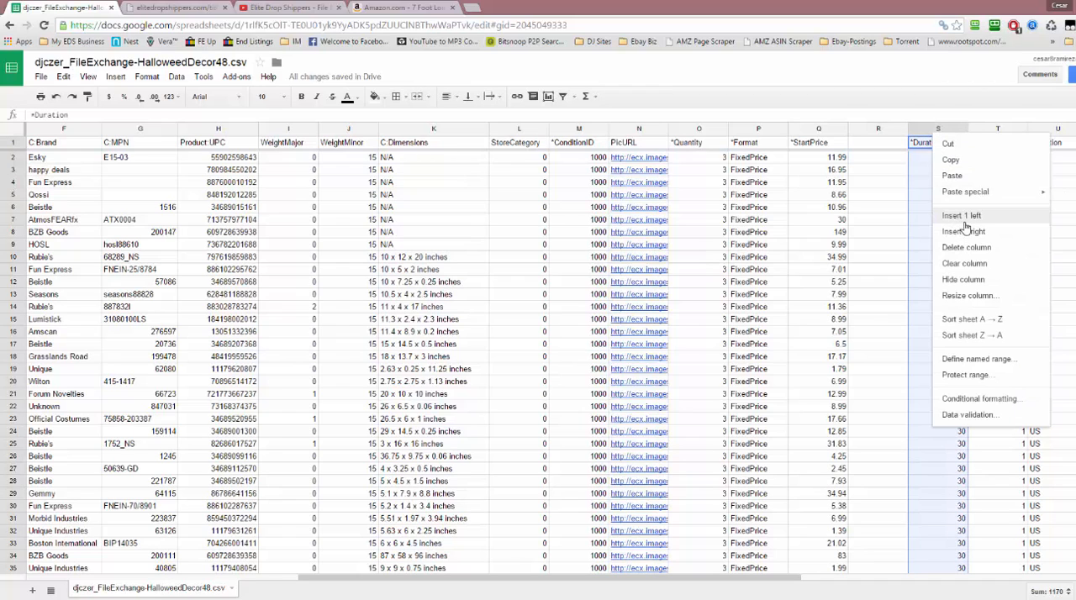
click(958, 223)
Enter the formula =sum(Q2*1.45) in cell R2 to mark up the first listing's StartPrice
click(890, 164)
click(887, 159)
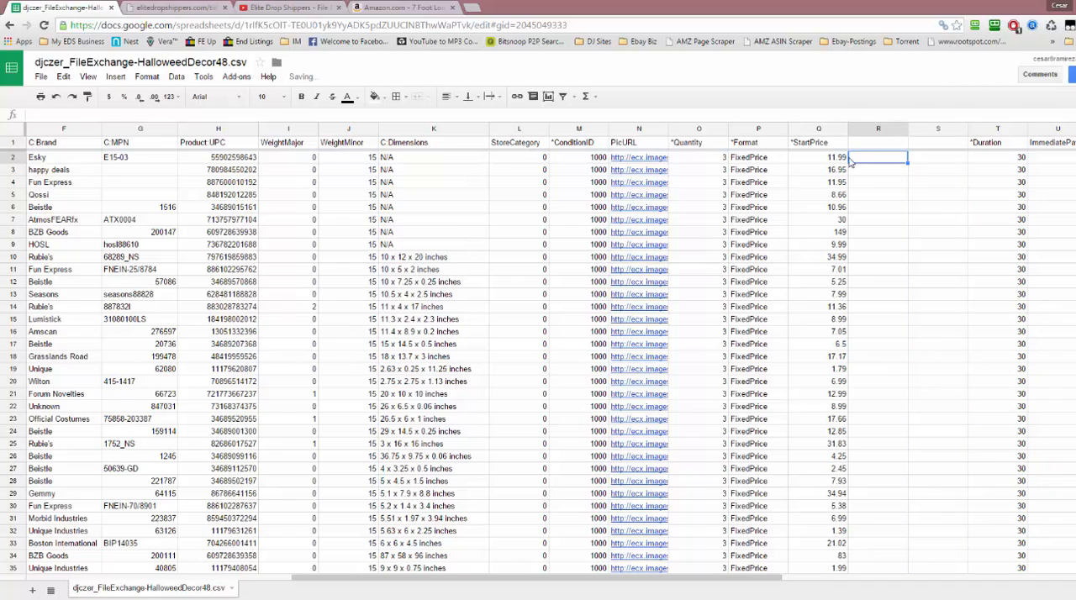
click(293, 115)
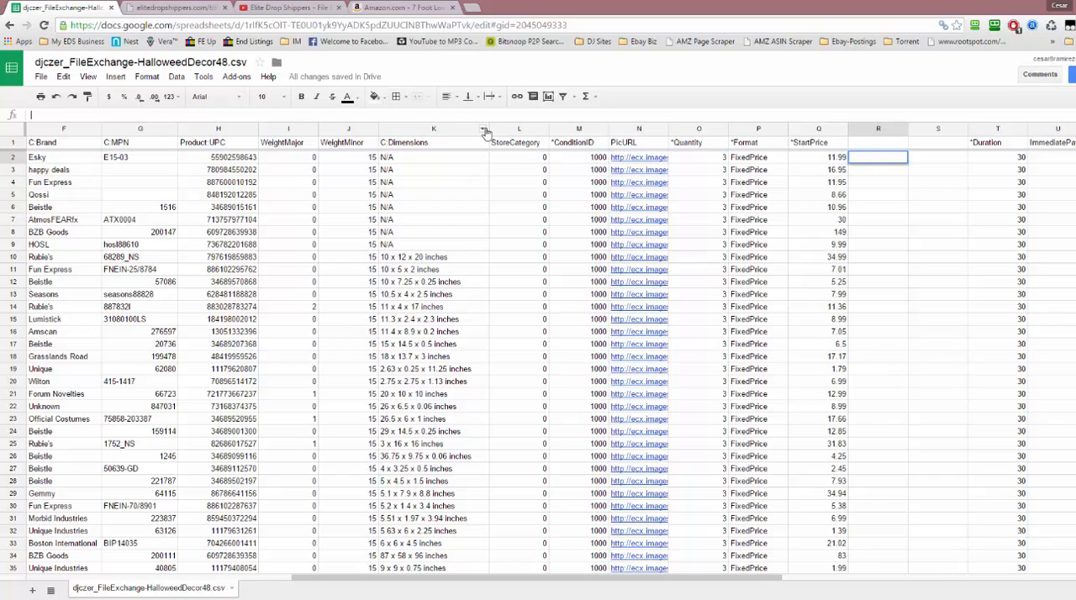
text(=sum)
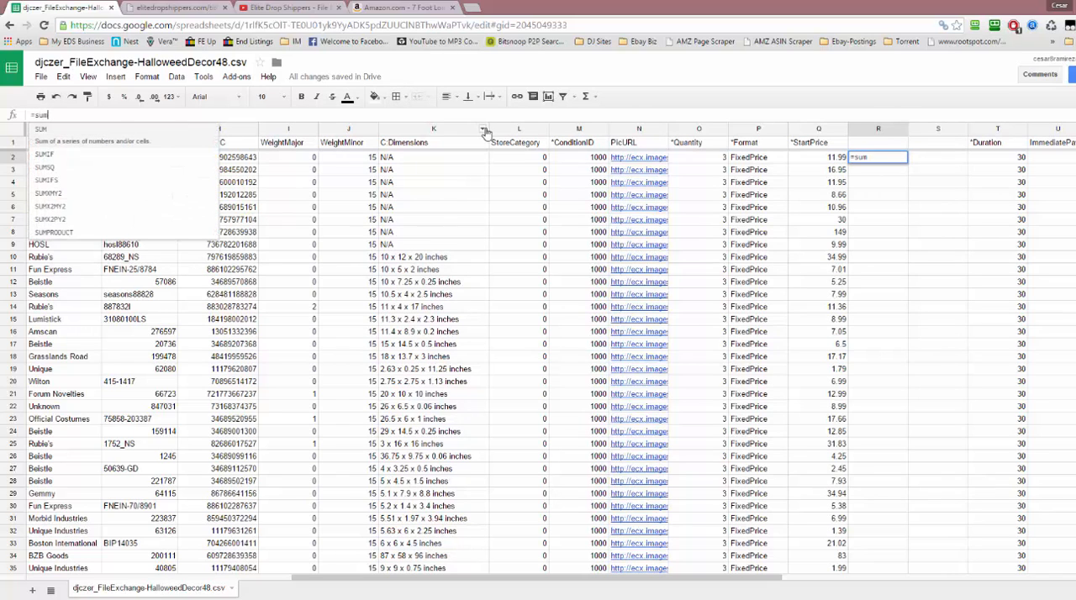
text(()
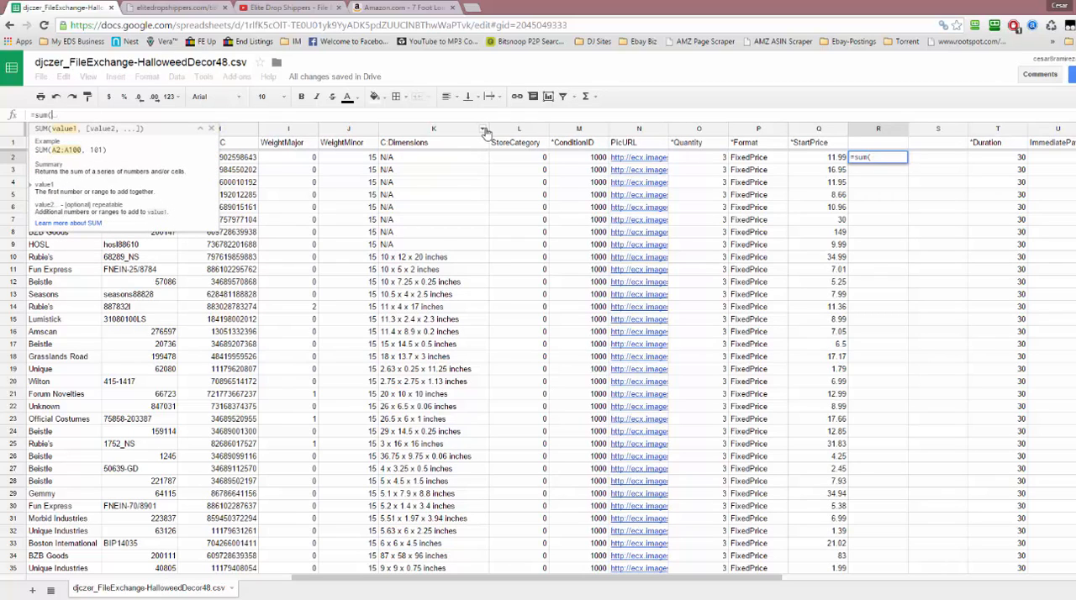
text(q2)
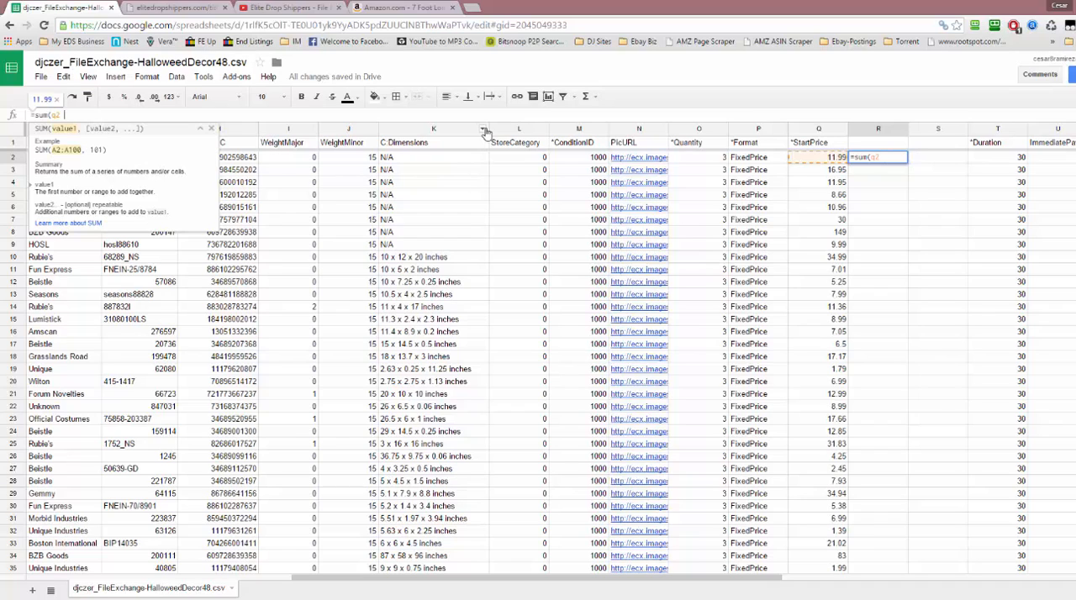
text(*1.45)
key(Return)
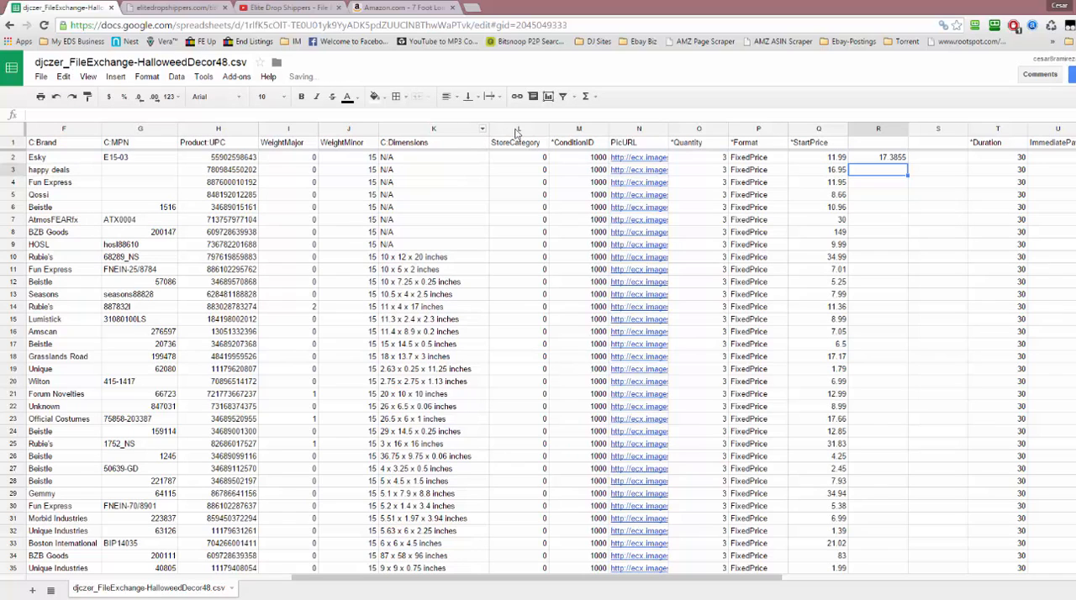
Open the Windows Calculator and multiply 11.99 by 1.45 to check the marked-up price in R2, then return to the spreadsheet
click(841, 160)
click(869, 161)
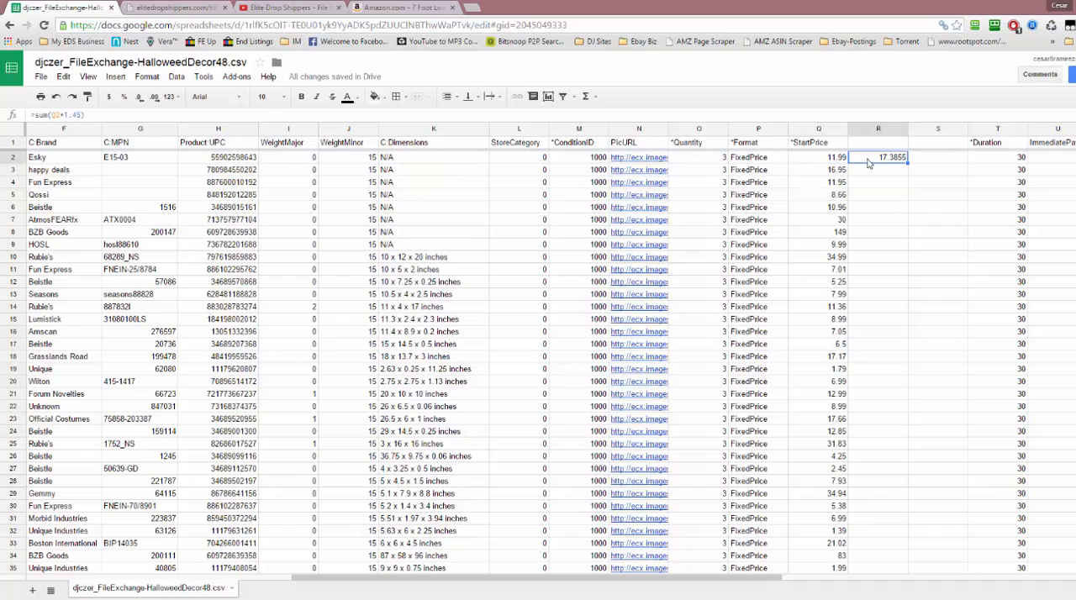
key(super+r)
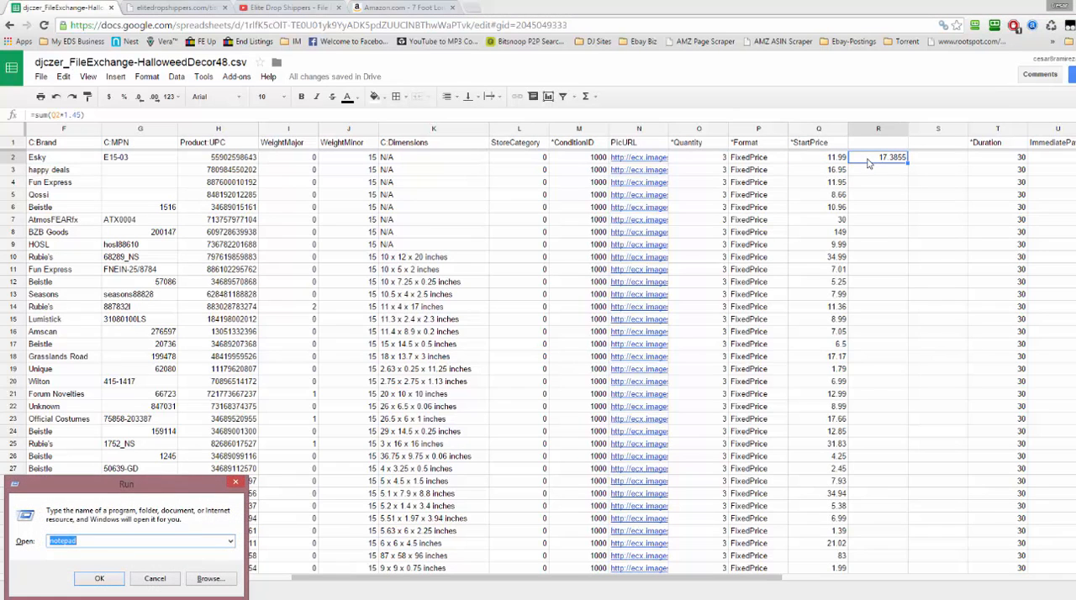
text(calc)
key(Return)
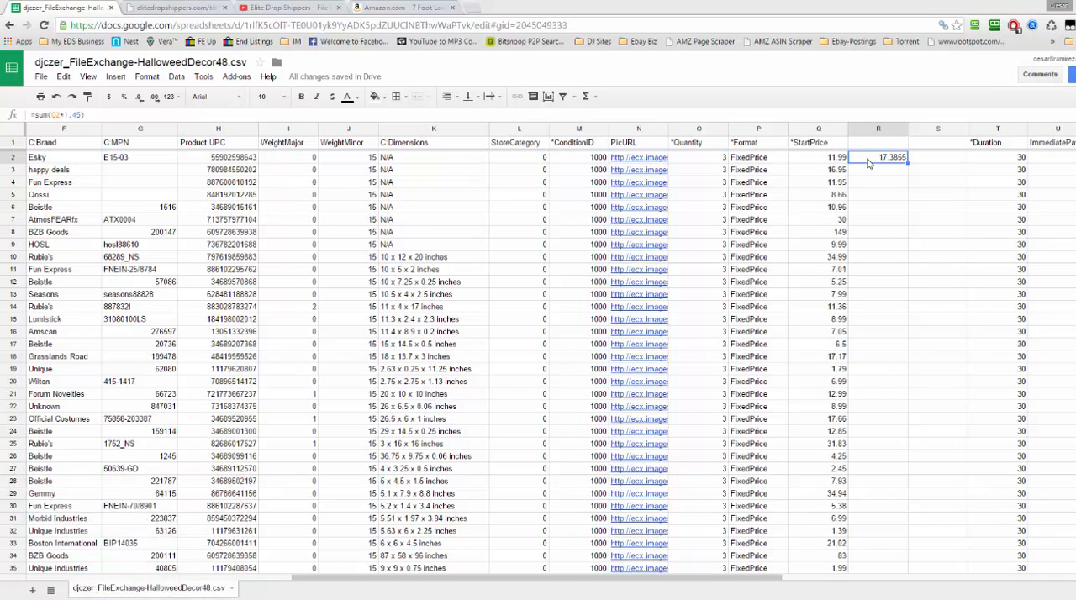
drag(129, 395, 842, 220)
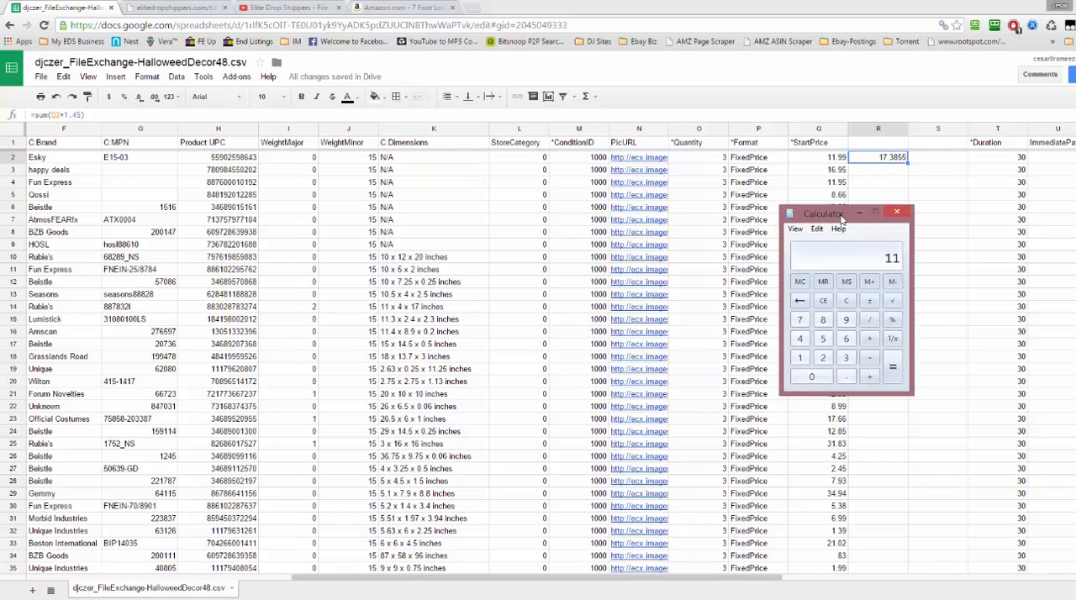
text(99*1.45)
key(Return)
click(901, 184)
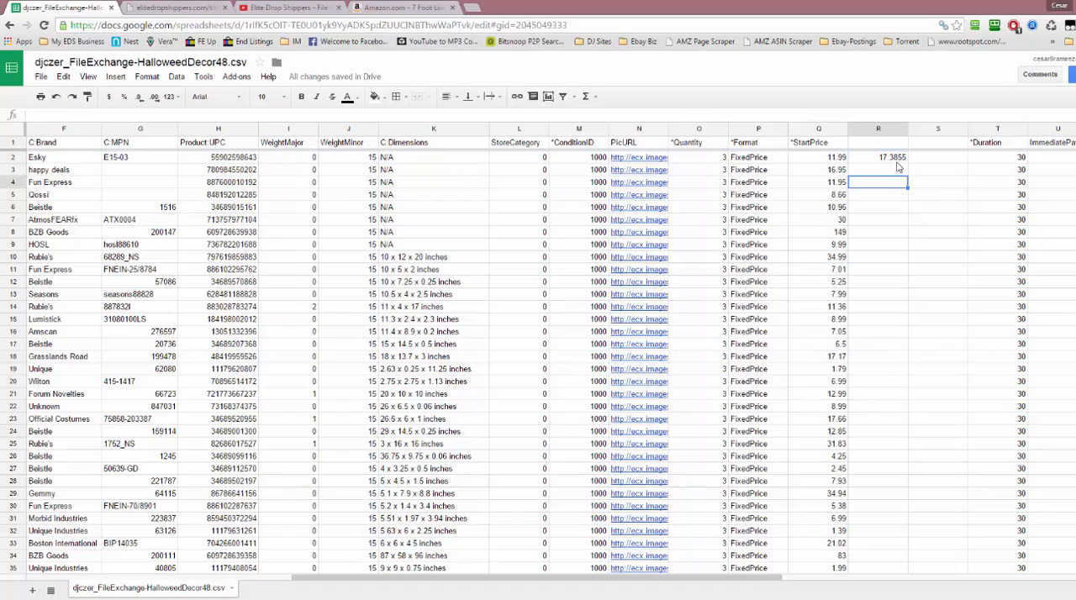
Fill the markup formula in R2 down column R to the last listing in row 40
drag(907, 162, 882, 487)
scroll(957, 502, up, 1)
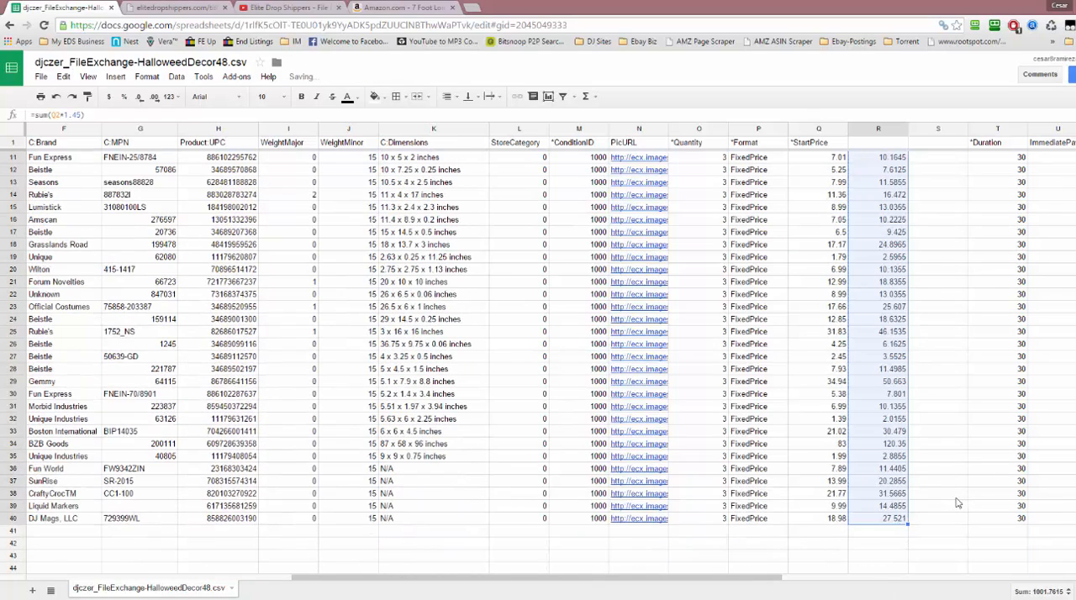
scroll(957, 503, up, 3)
Enter the formula =round(R2,2) in cell S2 to round the marked-up price to two decimal places
click(922, 183)
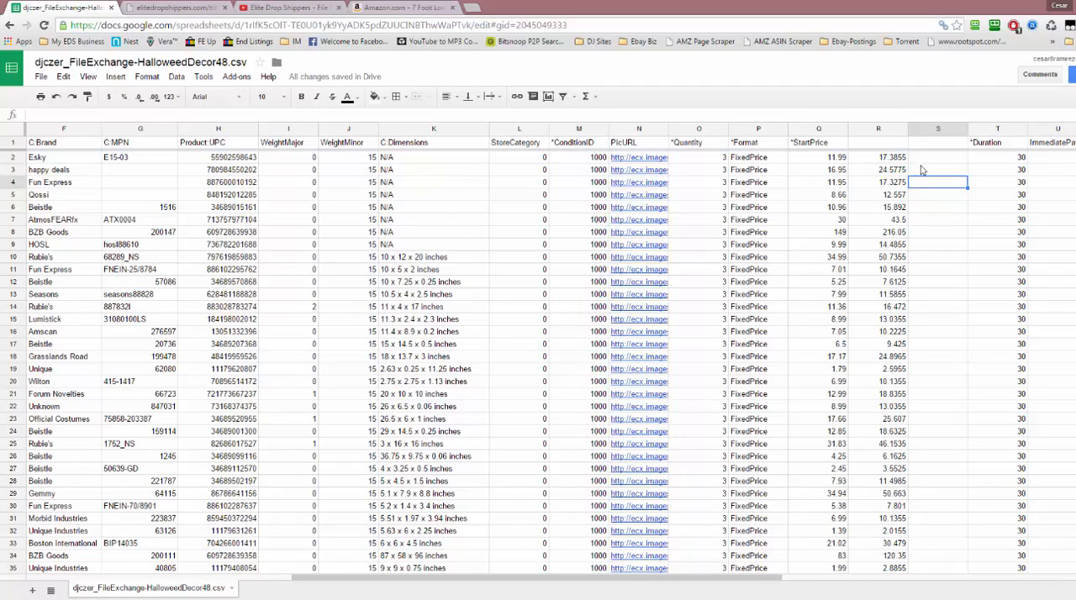
click(924, 157)
click(187, 115)
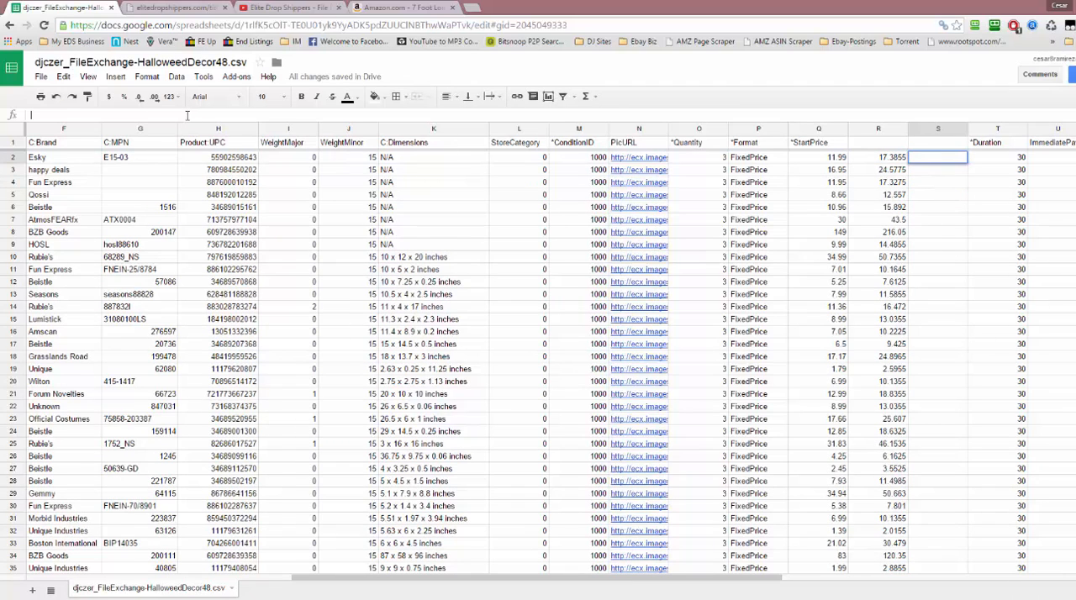
text(=)
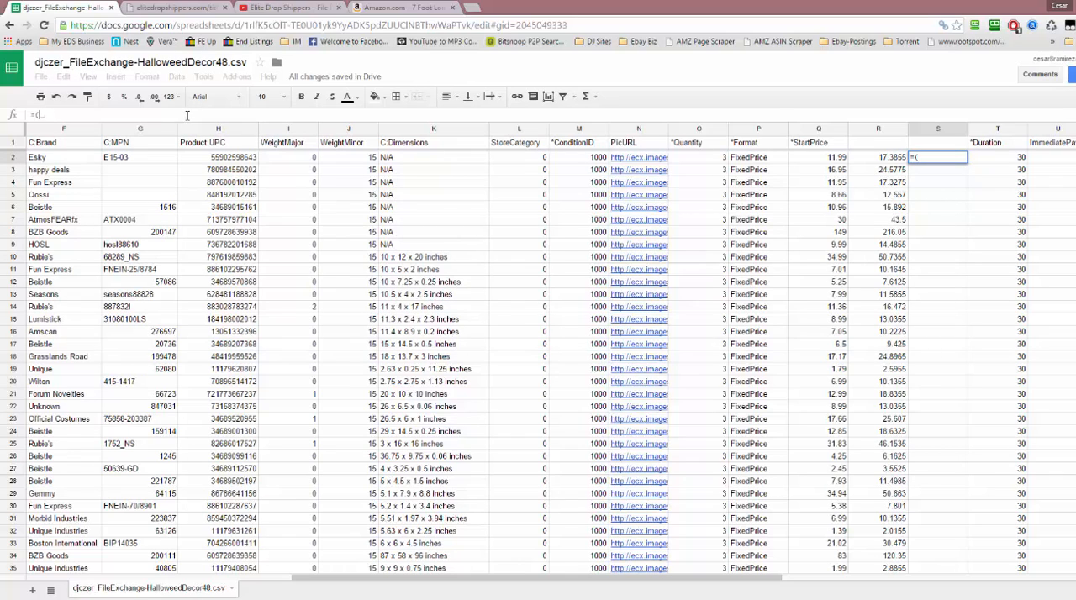
text((round)
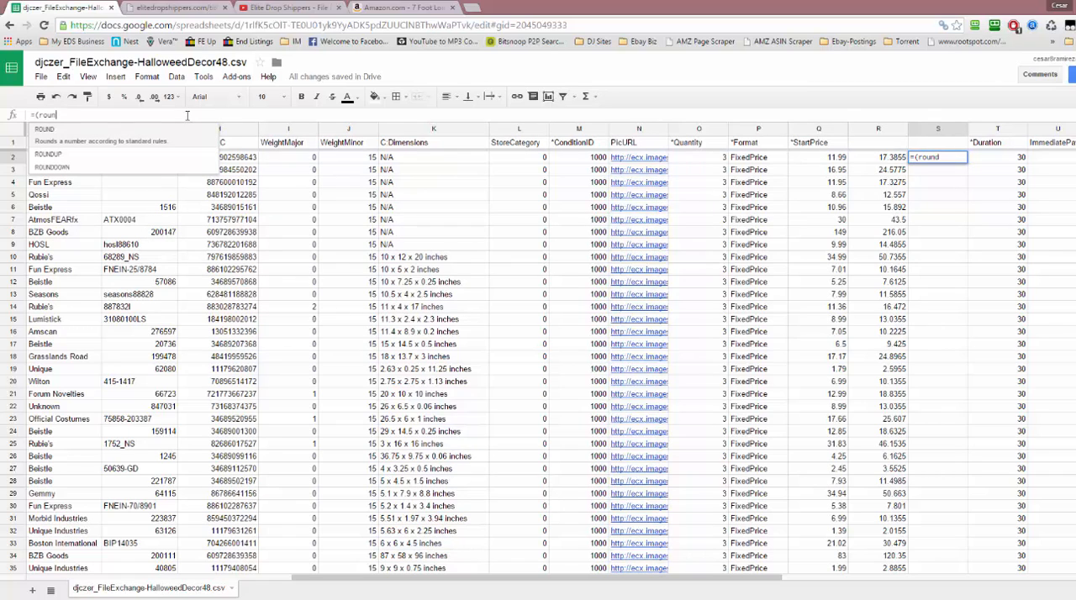
key(BackSpace)
key(BackSpace)
key(BackSpace)
key(BackSpace)
key(BackSpace)
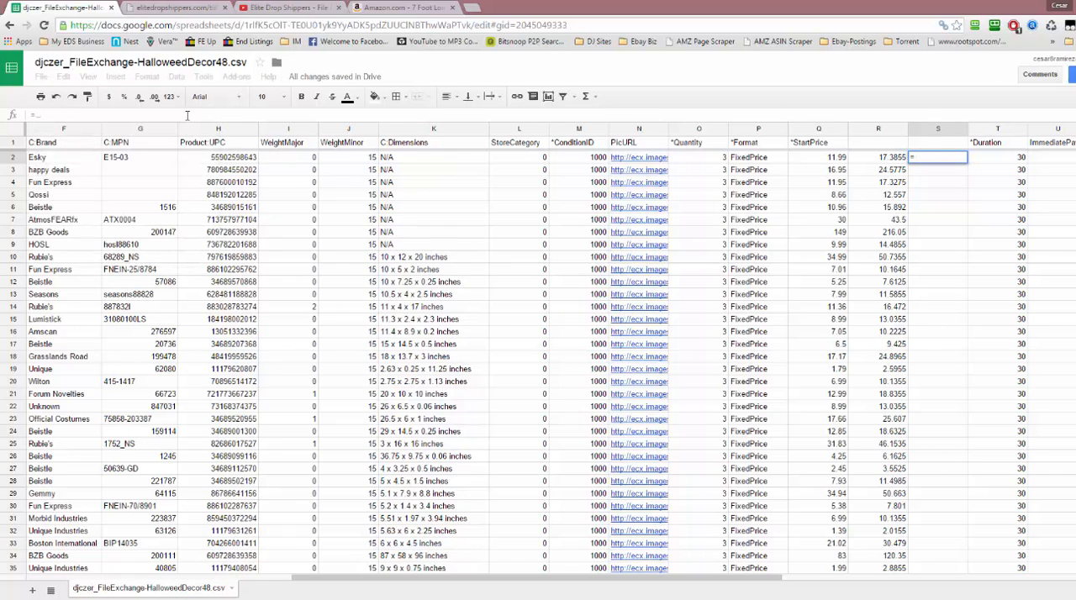
text(round()
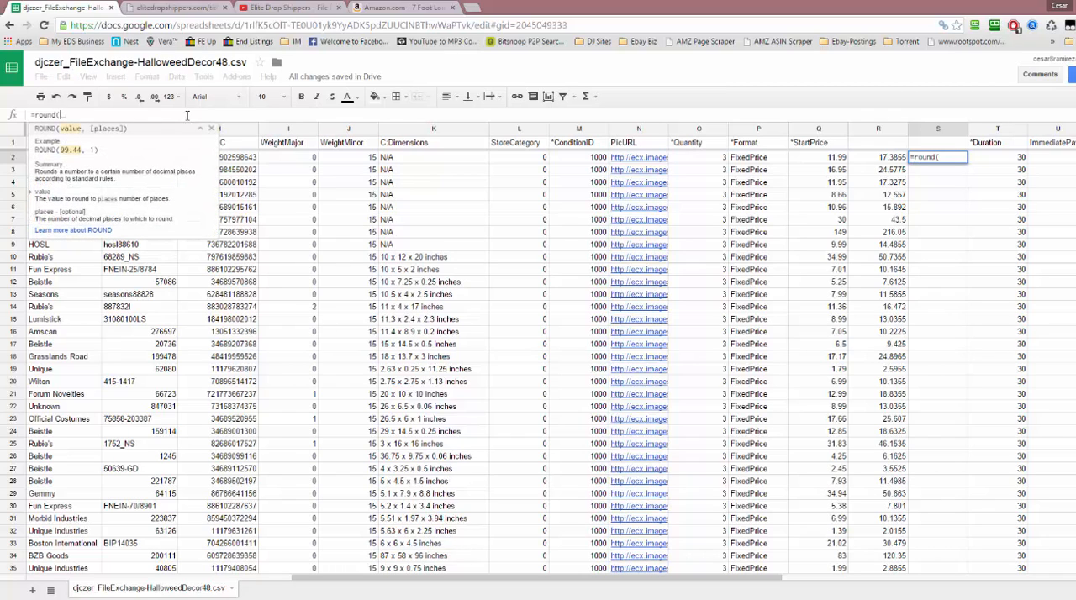
text(r2)
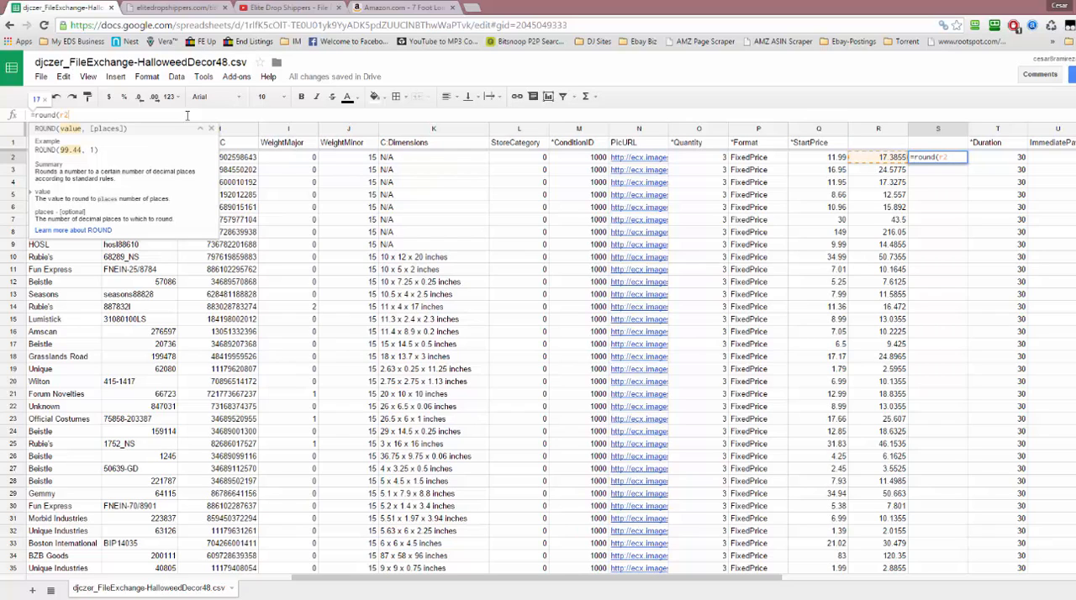
text(,)
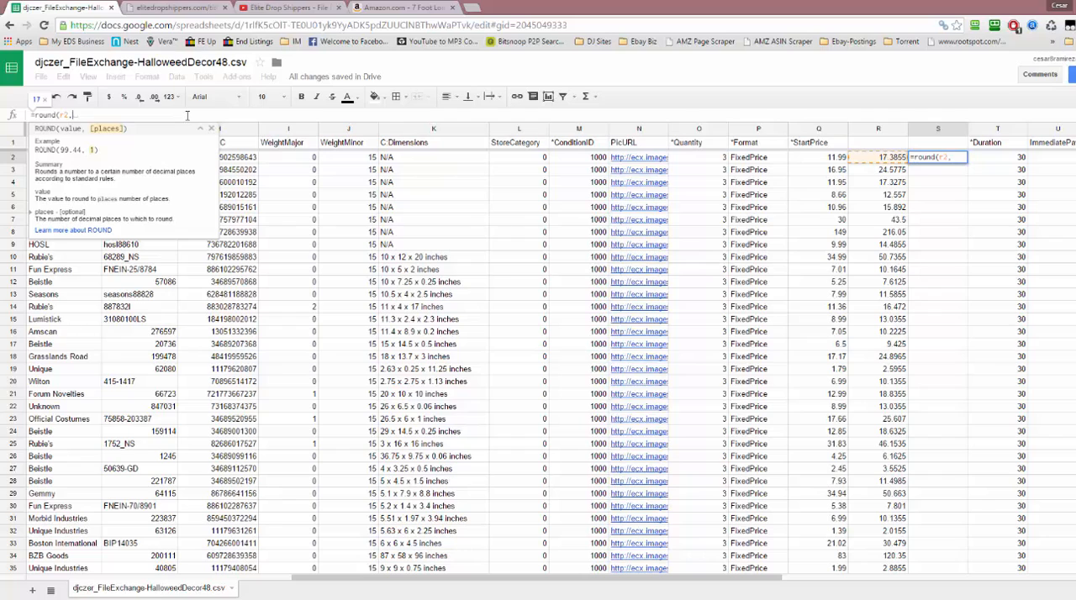
text(2)
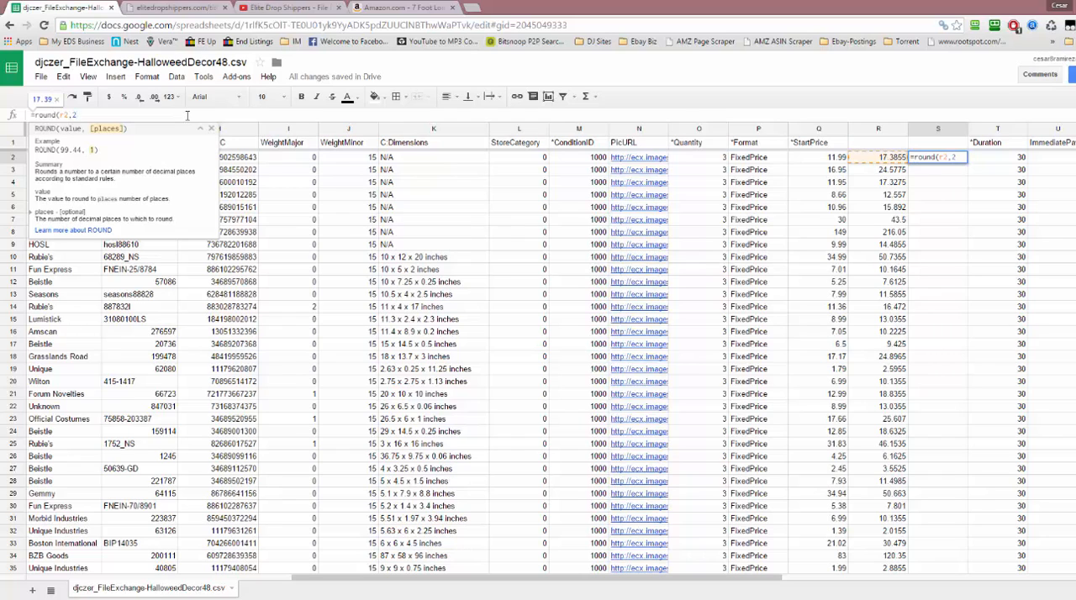
text())
key(Return)
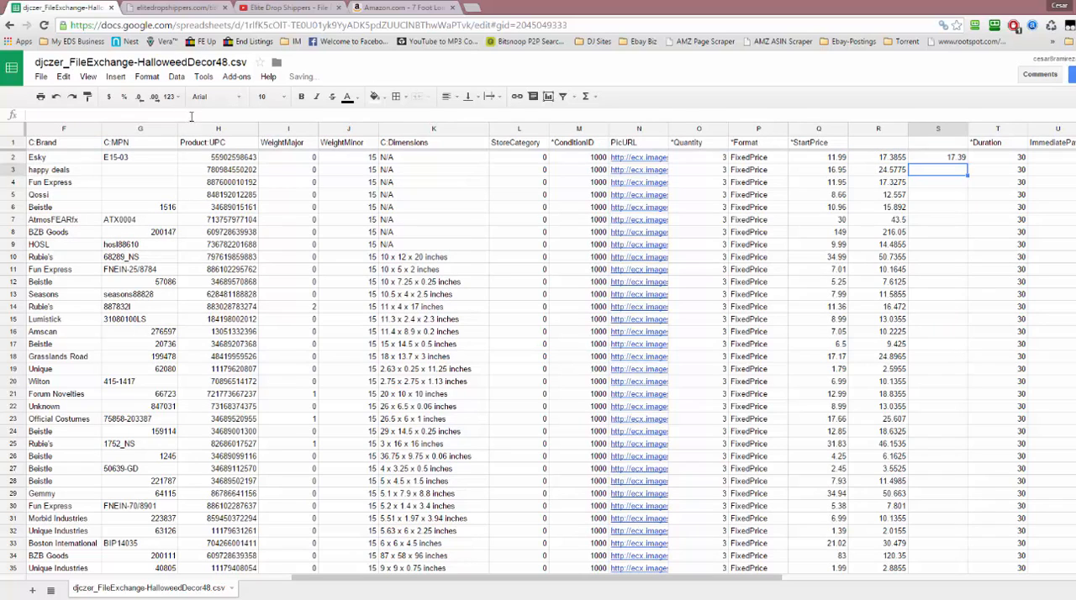
Fill the rounding formula in S2 down column S to the last listing in row 40
click(938, 163)
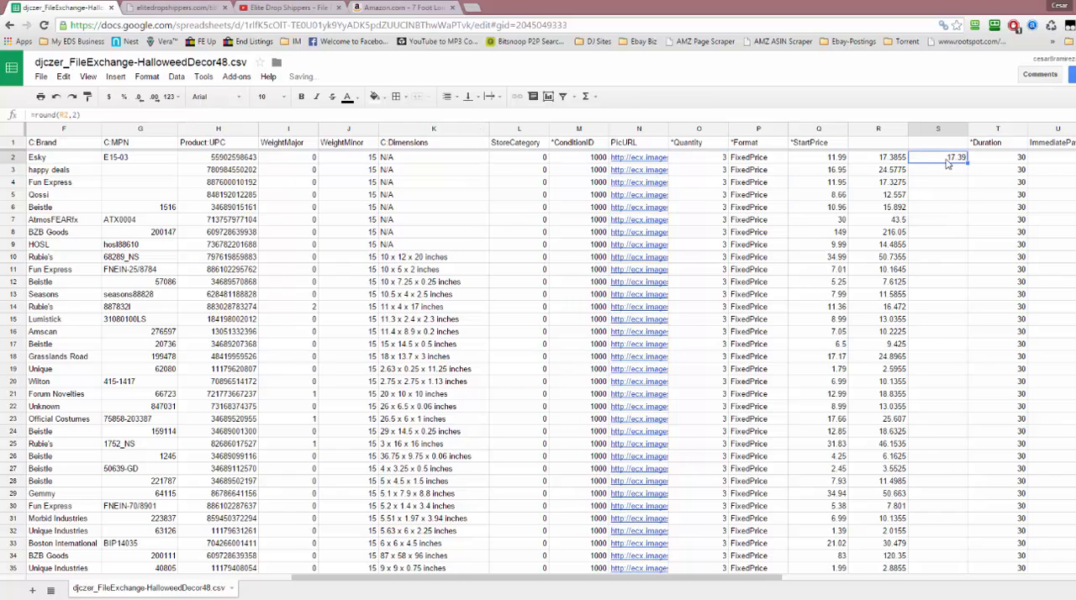
click(893, 164)
click(958, 162)
drag(966, 167, 959, 481)
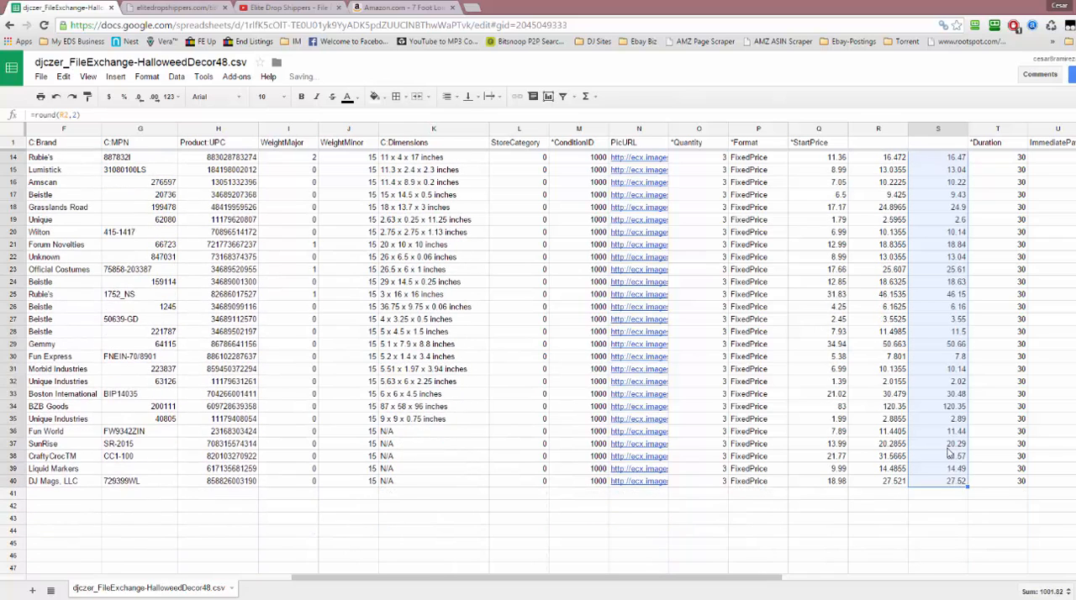
Copy the rounded prices in S2 through S40
scroll(945, 434, up, 4)
right_click(940, 345)
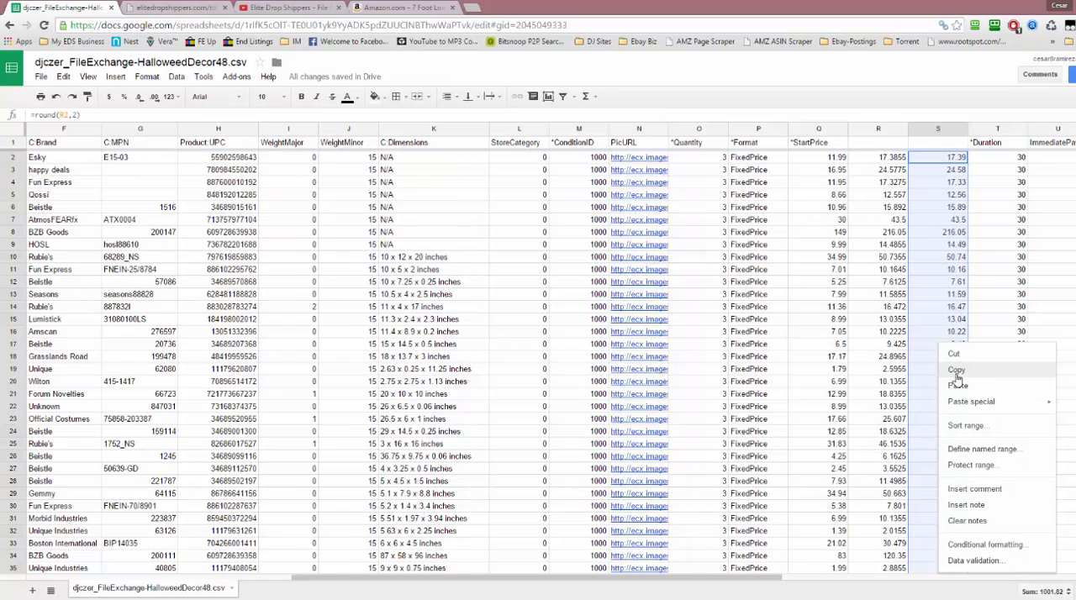
key(Escape)
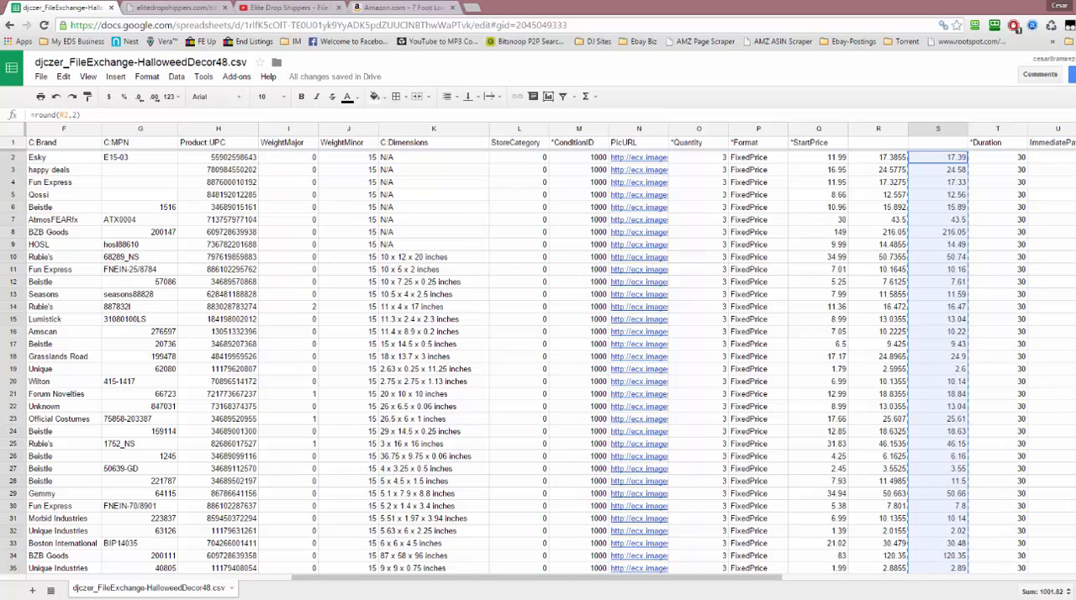
key(alt+Tab)
key(alt+Tab)
key(alt+Tab)
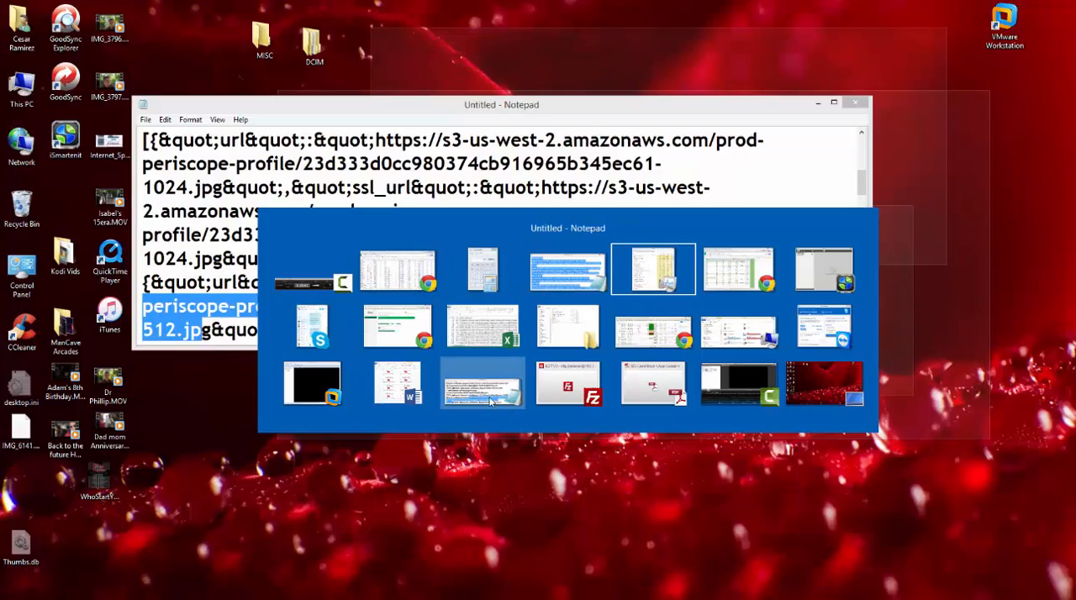
click(484, 460)
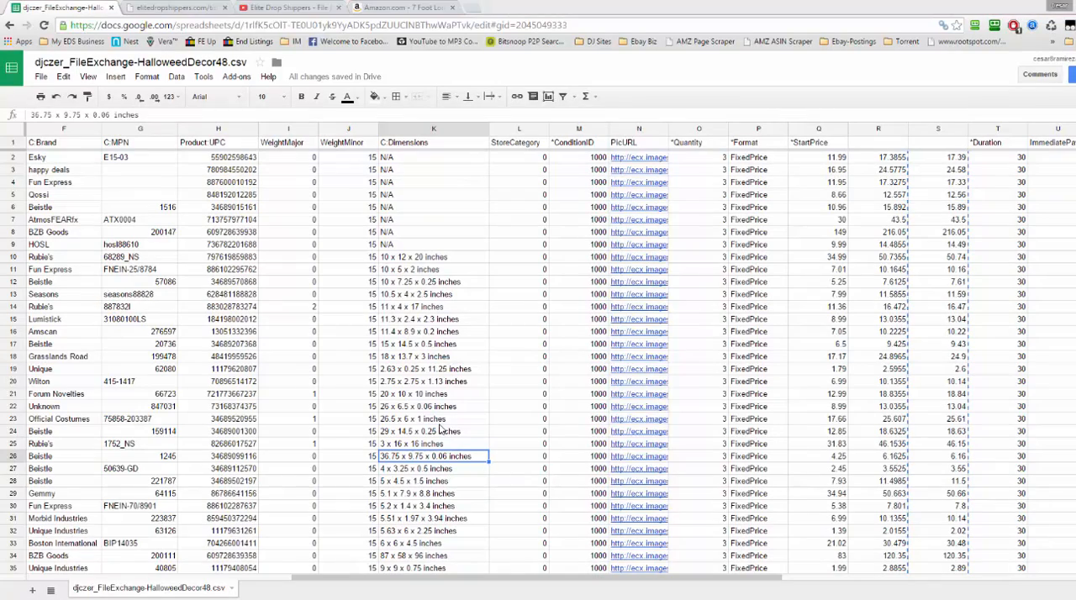
Open Notepad and paste the copied rounded prices into an empty document
key(super+r)
text(notepad)
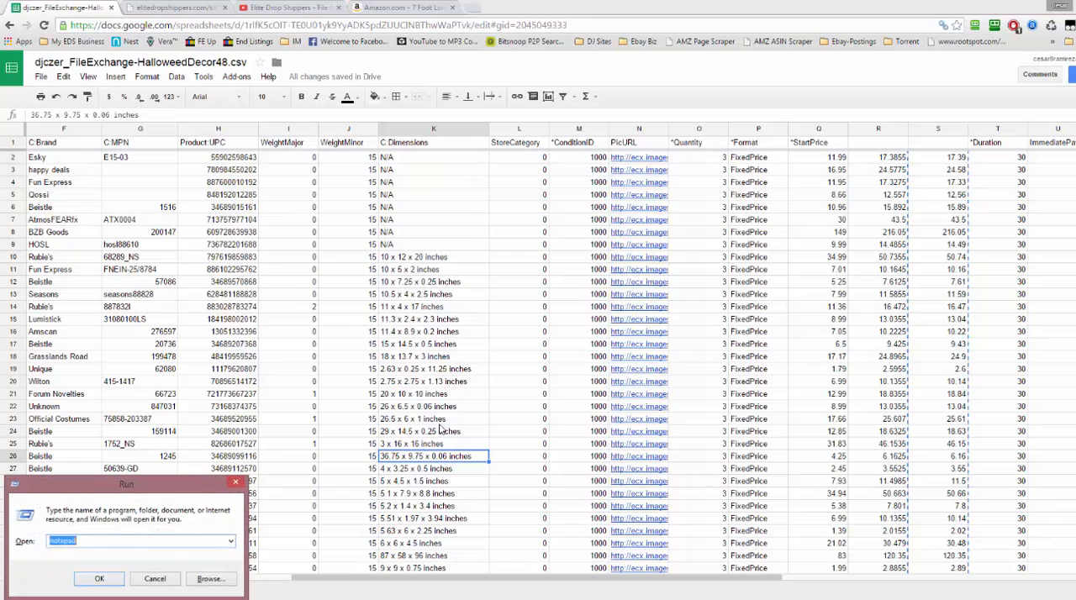
key(Return)
text(11.5 50.66 7.8 10.14 2.02 30.48 120.35 2.89 11.44 20.29 31.57 14.49 27.52)
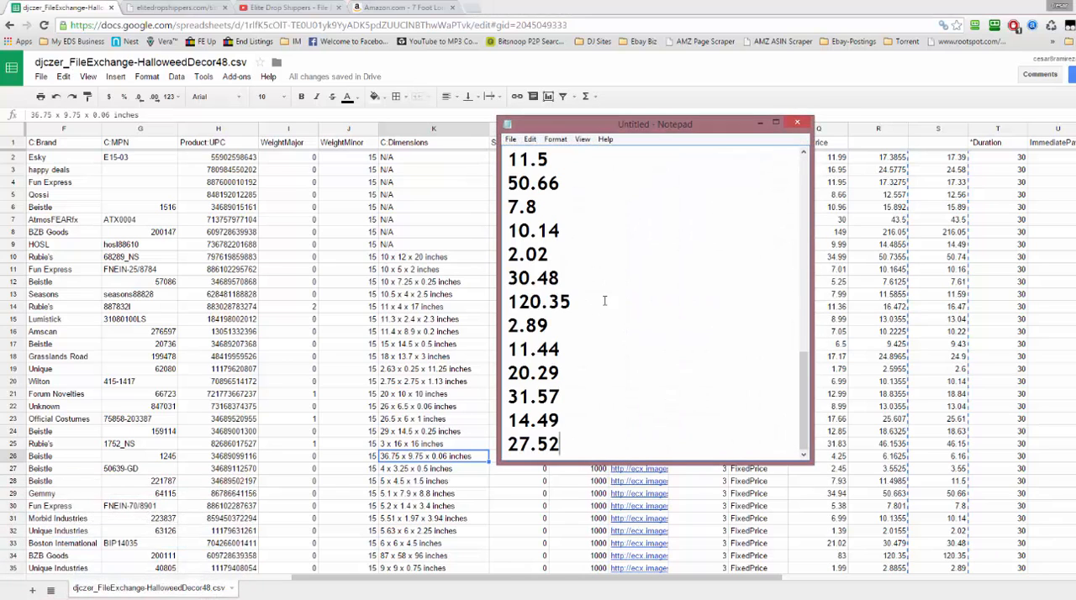
drag(653, 124, 1075, 149)
Delete the helper columns R and S holding the markup and rounding formulas from the spreadsheet
click(864, 197)
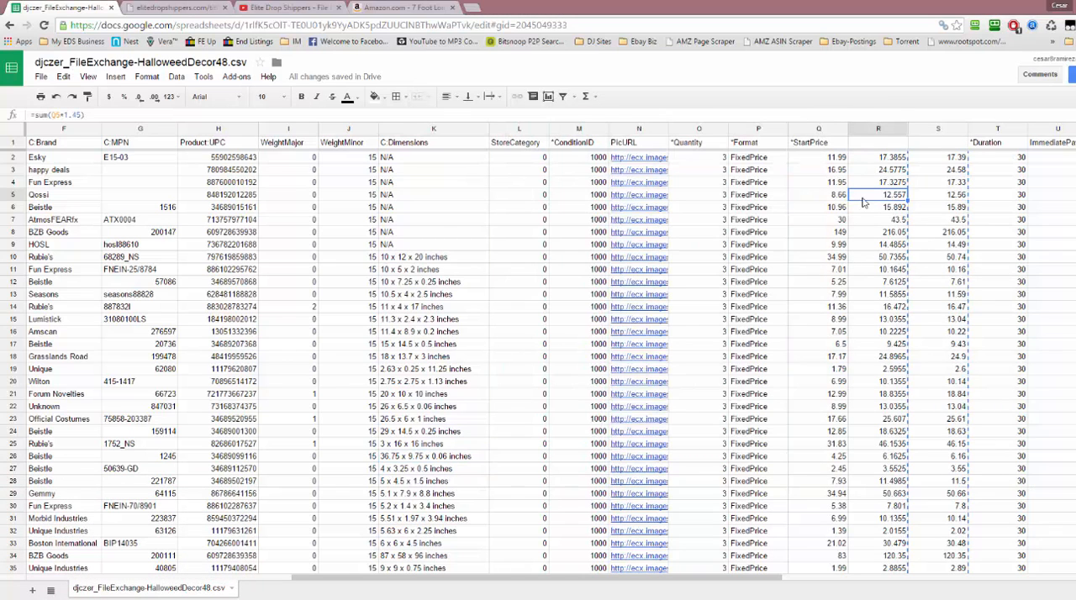
click(936, 130)
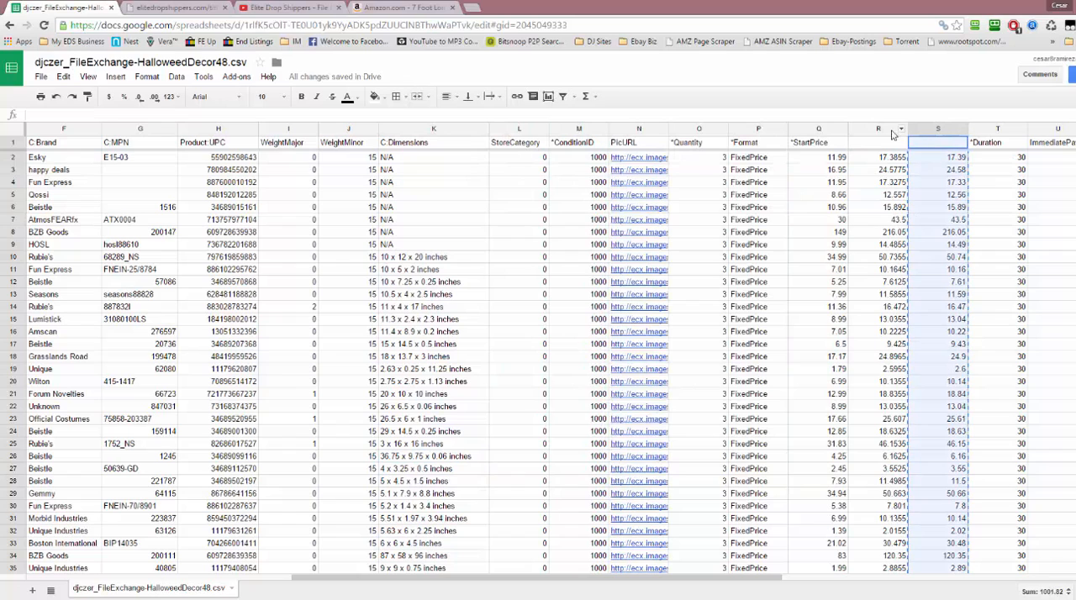
shift+click(881, 130)
right_click(880, 130)
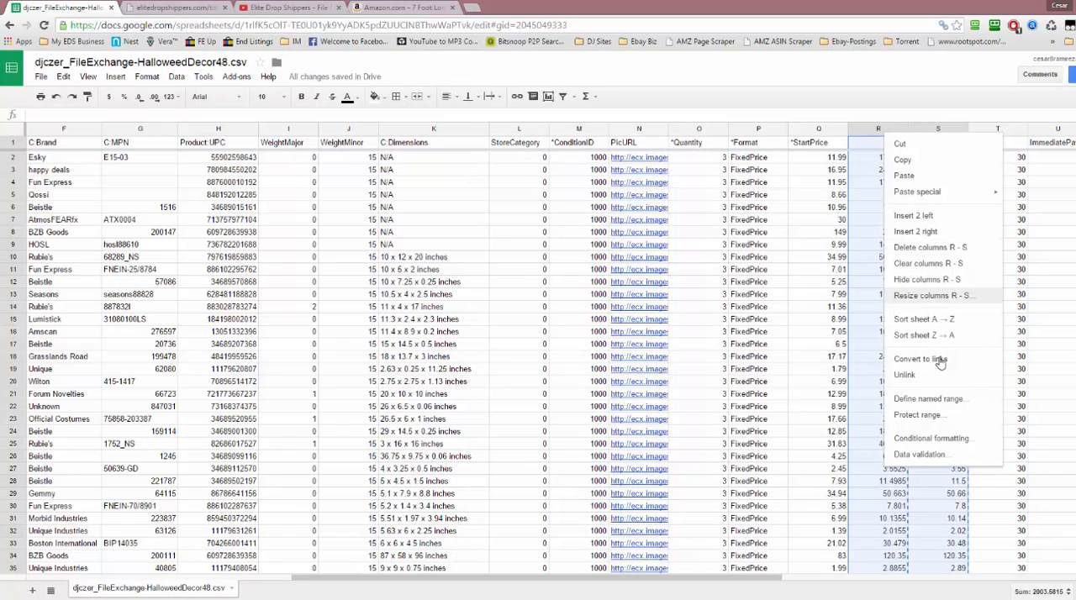
click(930, 247)
Select all the prices in Notepad, and clear the old start prices in Q2 through Q40 of the spreadsheet
click(833, 160)
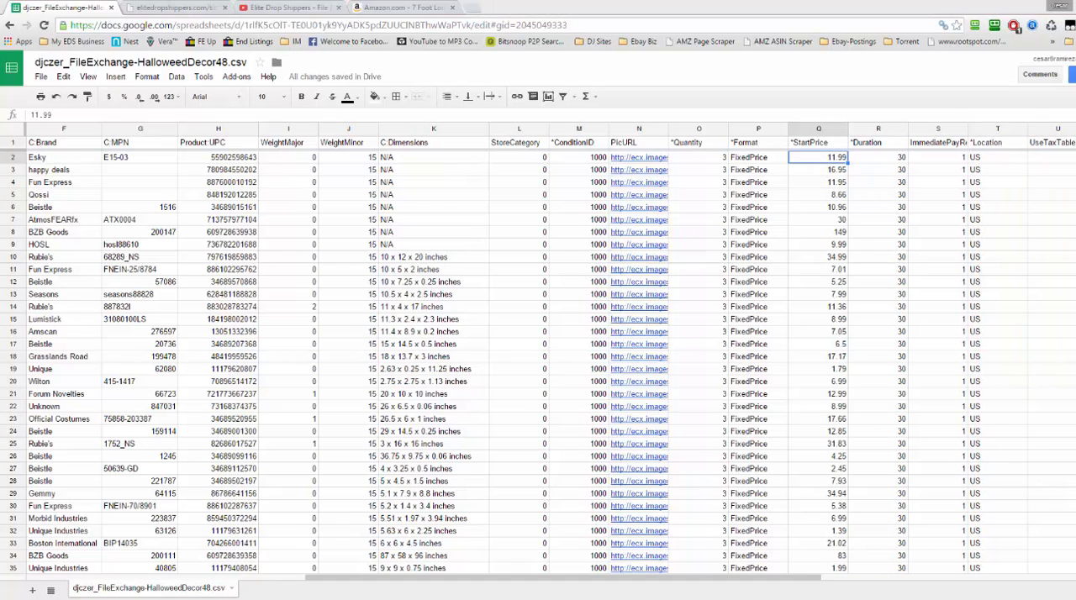
drag(1075, 106, 422, 74)
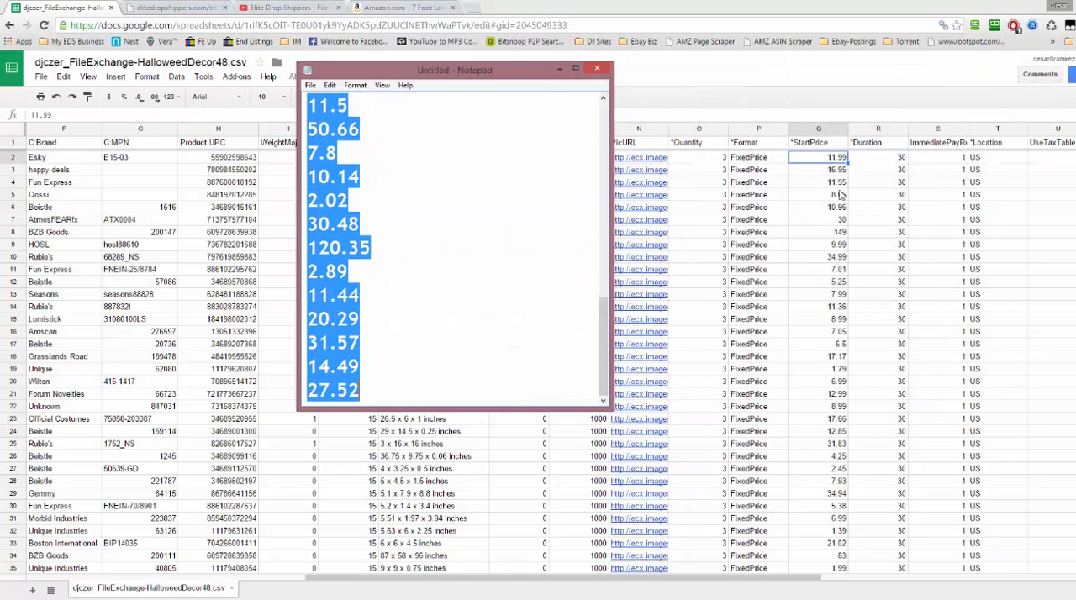
click(841, 160)
scroll(830, 252, down, 3)
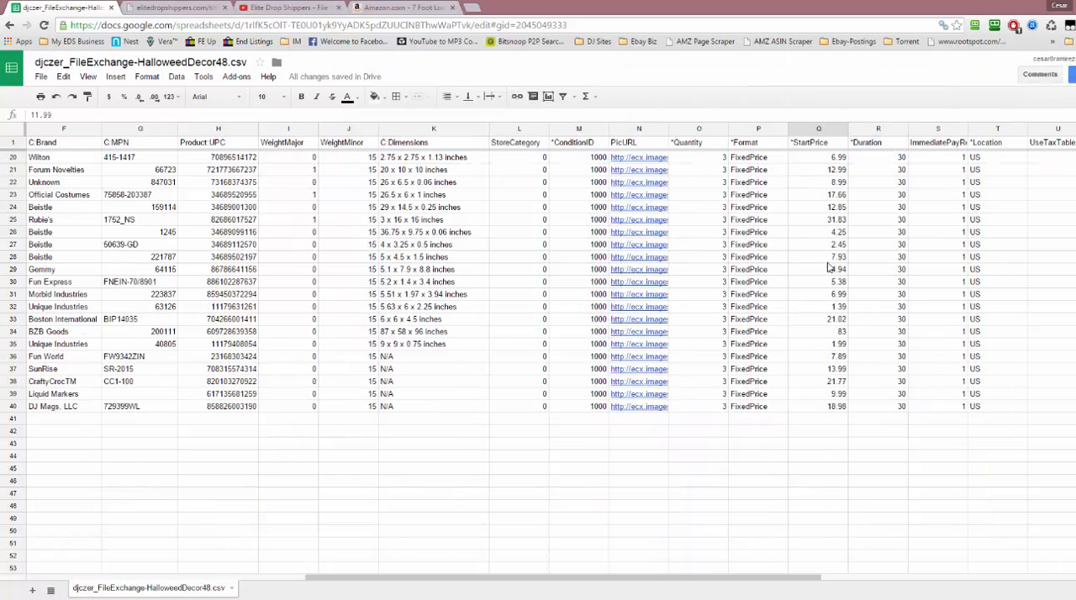
shift+click(823, 406)
scroll(824, 409, up, 5)
key(Delete)
scroll(823, 410, up, 1)
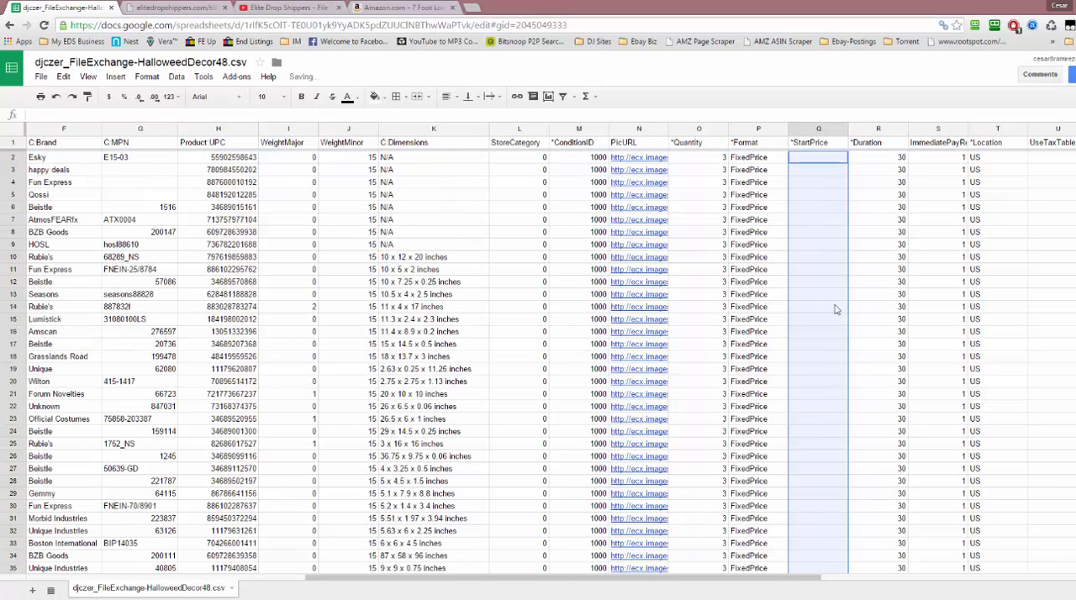
Try to paste the rounded prices into the StartPrice column starting at Q2
click(841, 160)
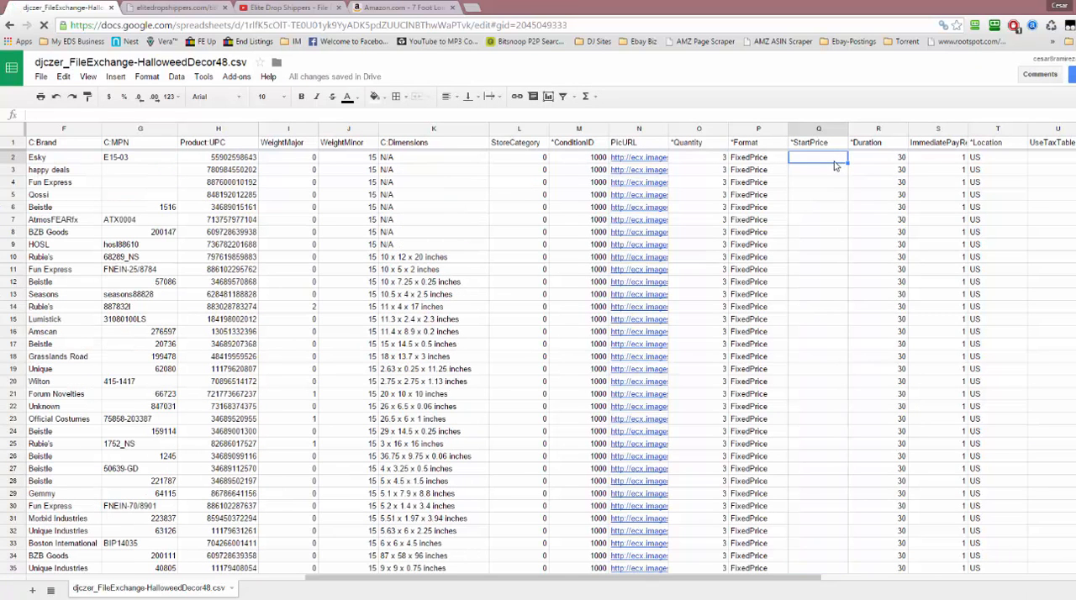
key(ctrl+v)
click(813, 161)
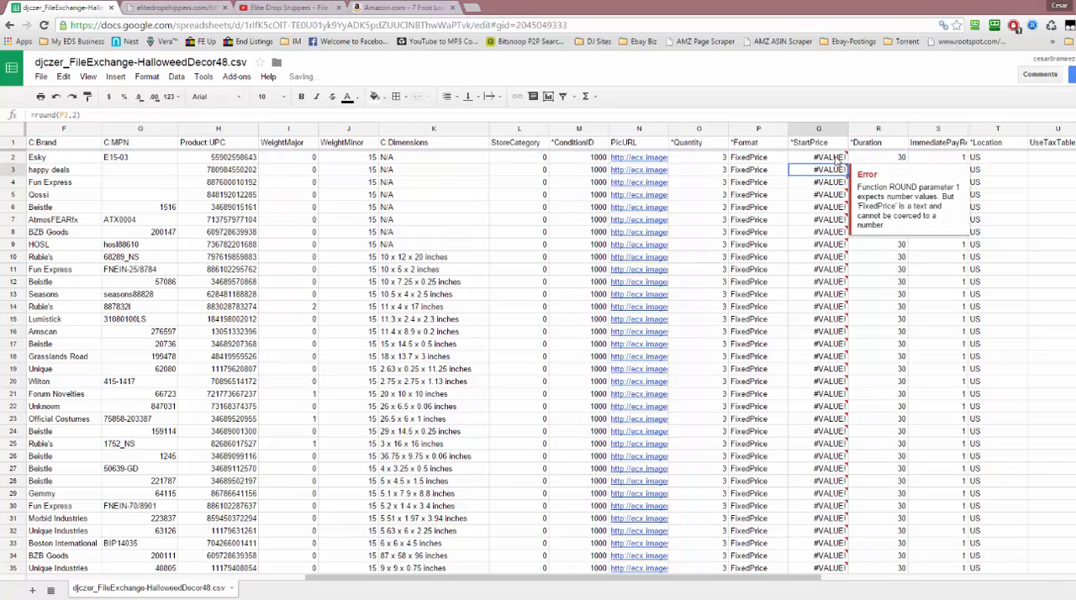
Insert one blank column directly after the StartPrice column Q
click(830, 143)
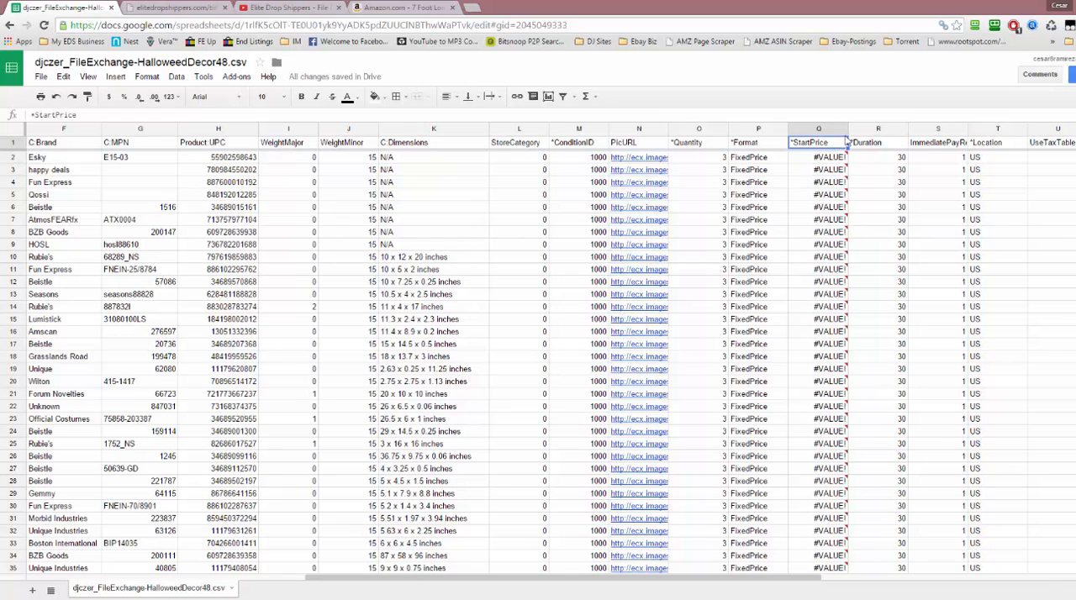
click(819, 134)
right_click(819, 135)
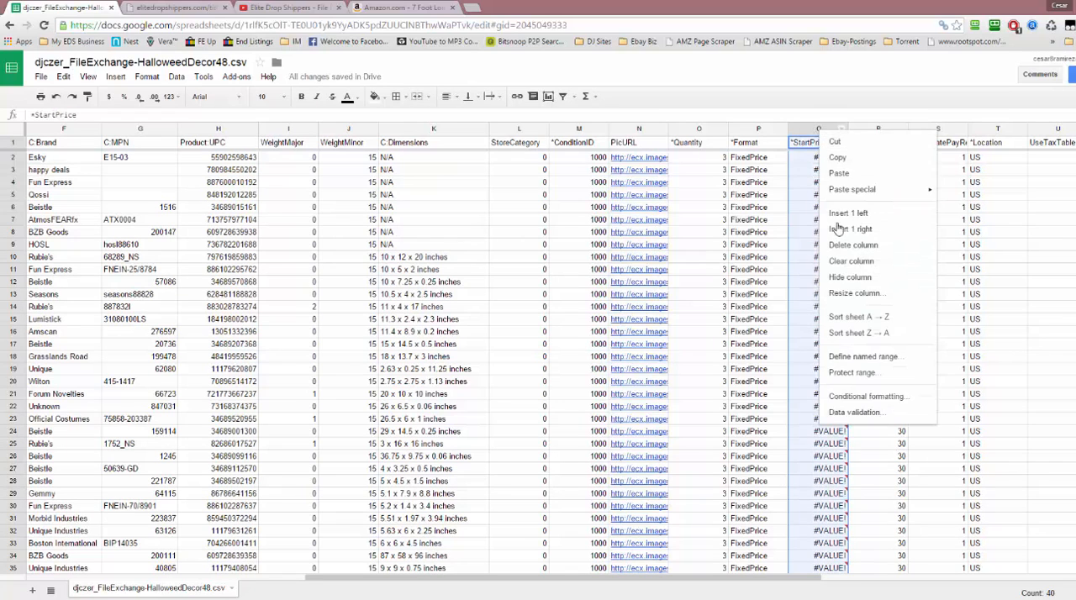
click(846, 230)
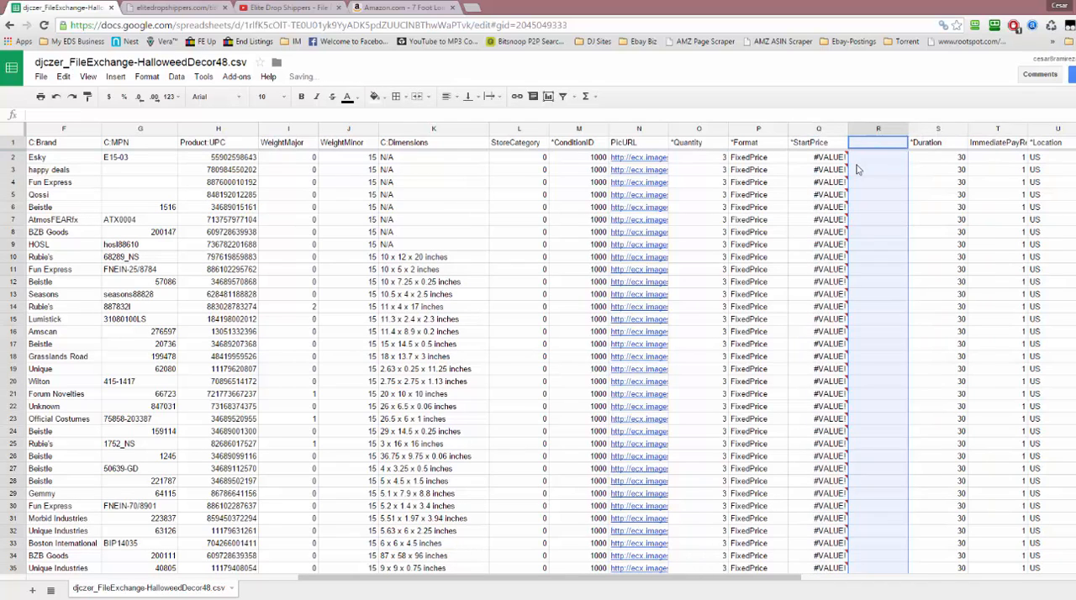
Move the *StartPrice header from Q1 to R1 above the blank column
click(859, 158)
click(863, 145)
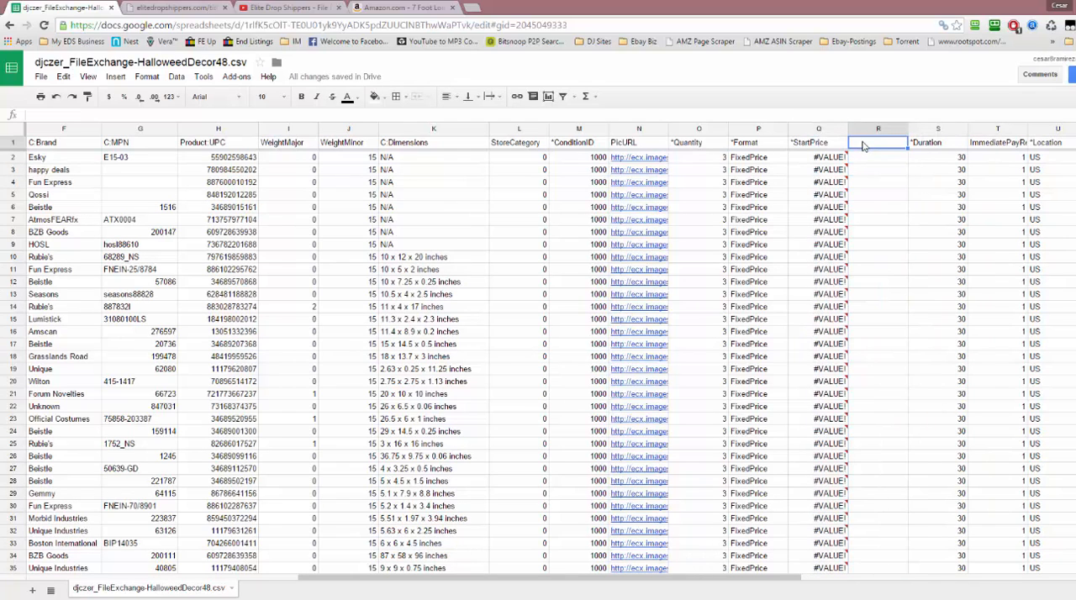
click(817, 148)
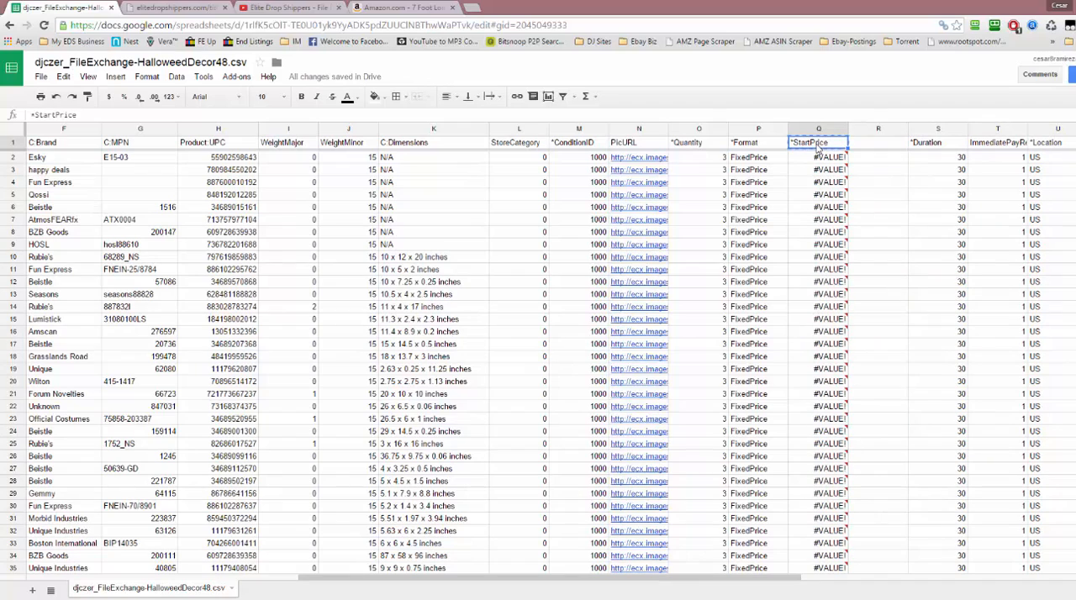
click(877, 147)
key(ctrl+v)
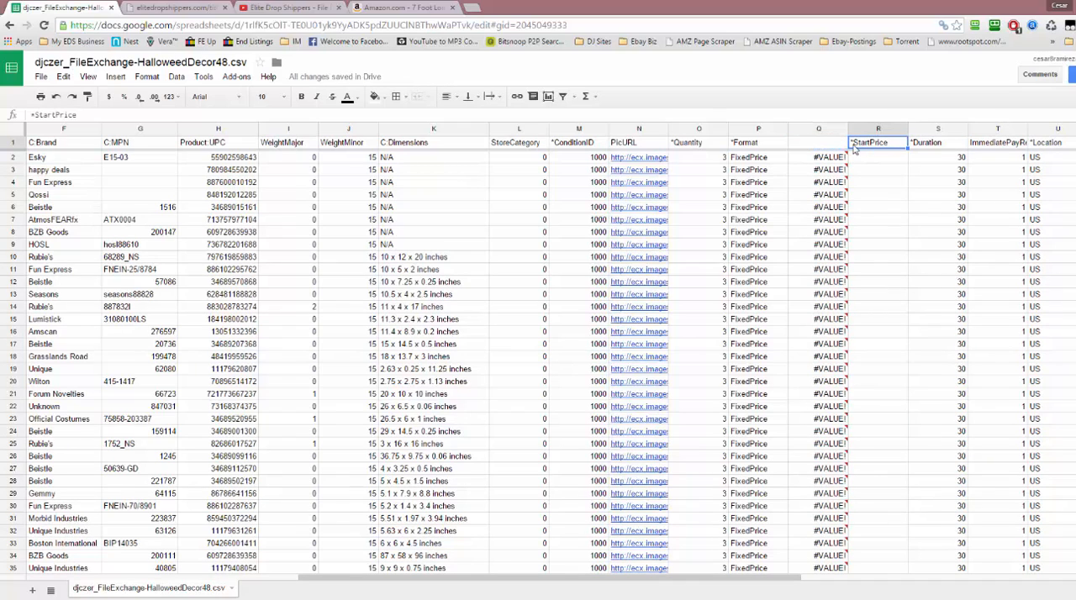
Copy the price list from Notepad and paste it as plain values into column R starting at R2
mouse_move(821, 157)
key(alt+Tab)
key(ctrl+c)
click(892, 170)
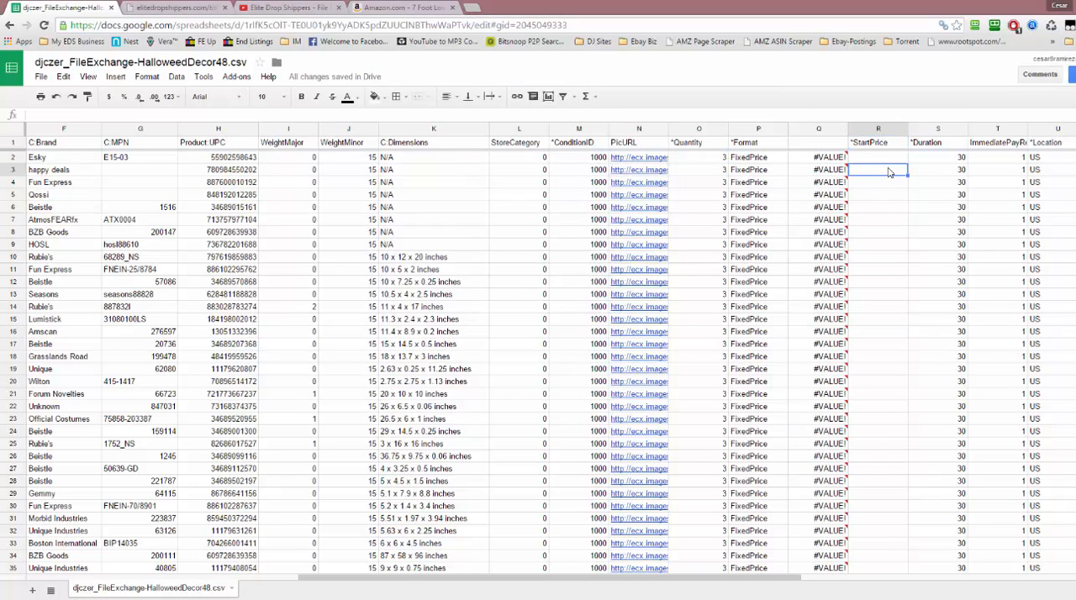
click(889, 158)
key(ctrl+v)
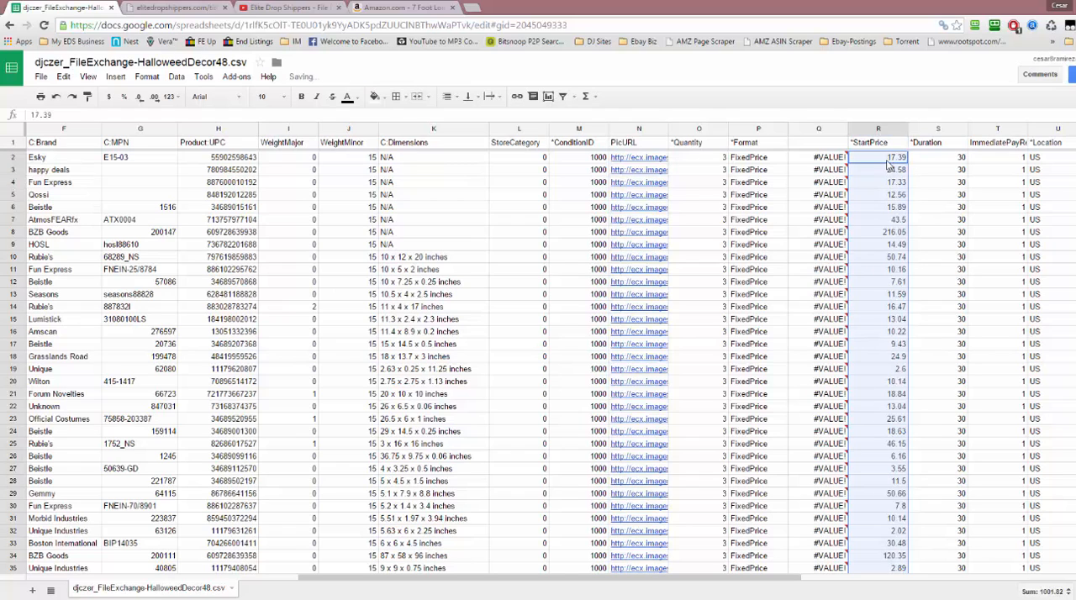
Delete the headerless column Q containing the broken rounding formulas and check the start prices down to the last listing
click(819, 131)
right_click(825, 132)
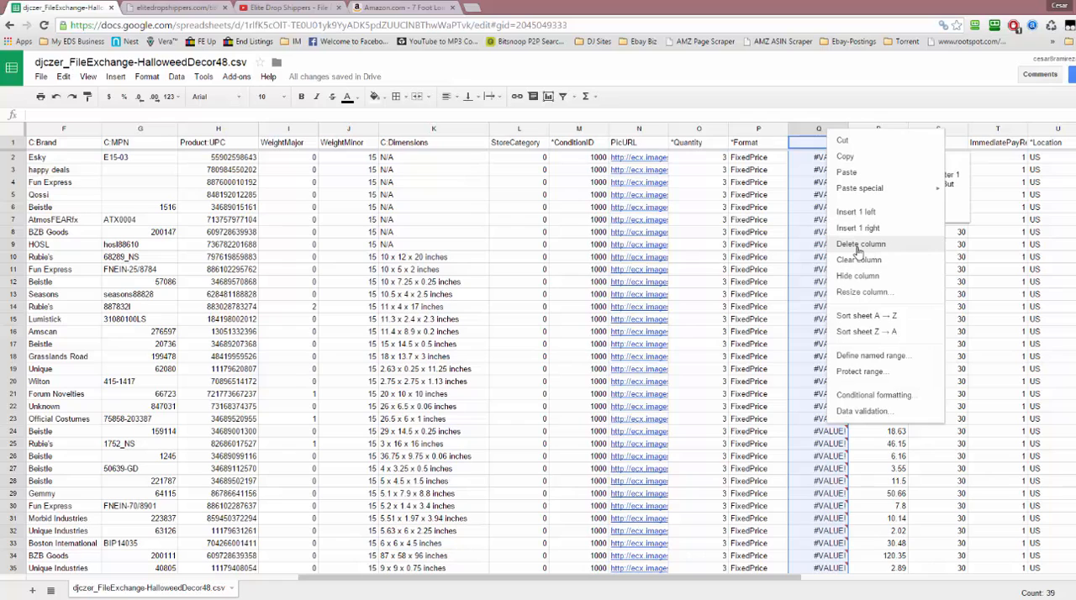
click(857, 249)
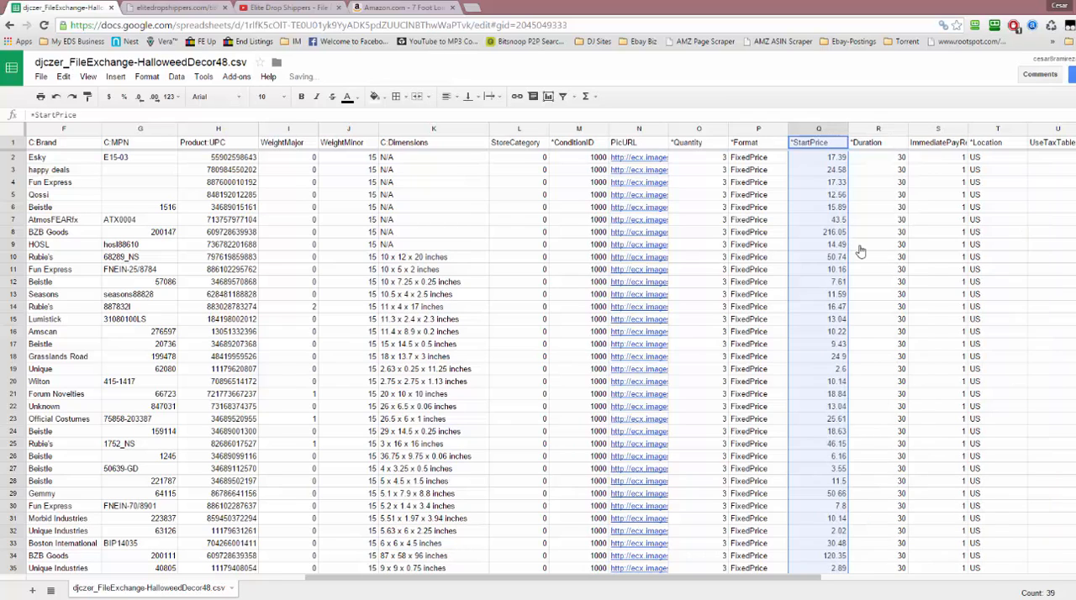
click(823, 173)
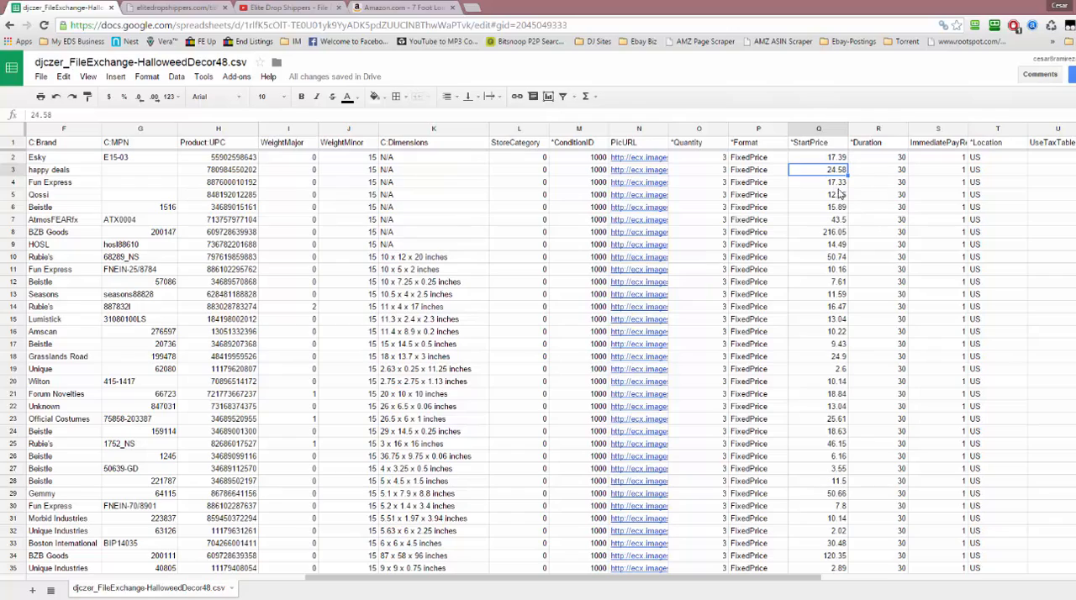
scroll(840, 202, down, 5)
scroll(841, 210, up, 3)
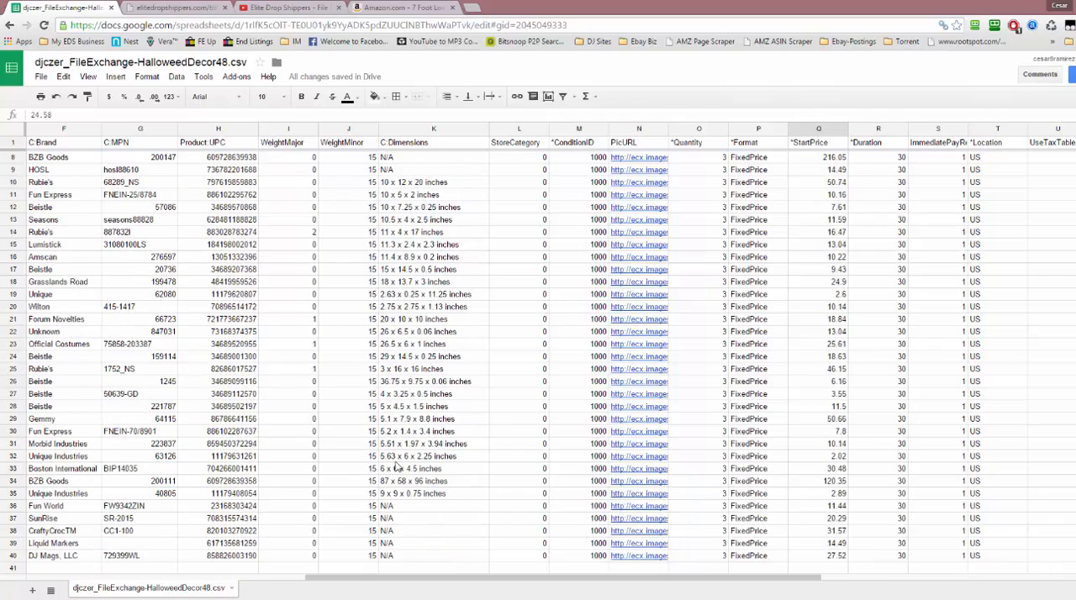
Narrow the Title column C to fit the listing titles
click(32, 577)
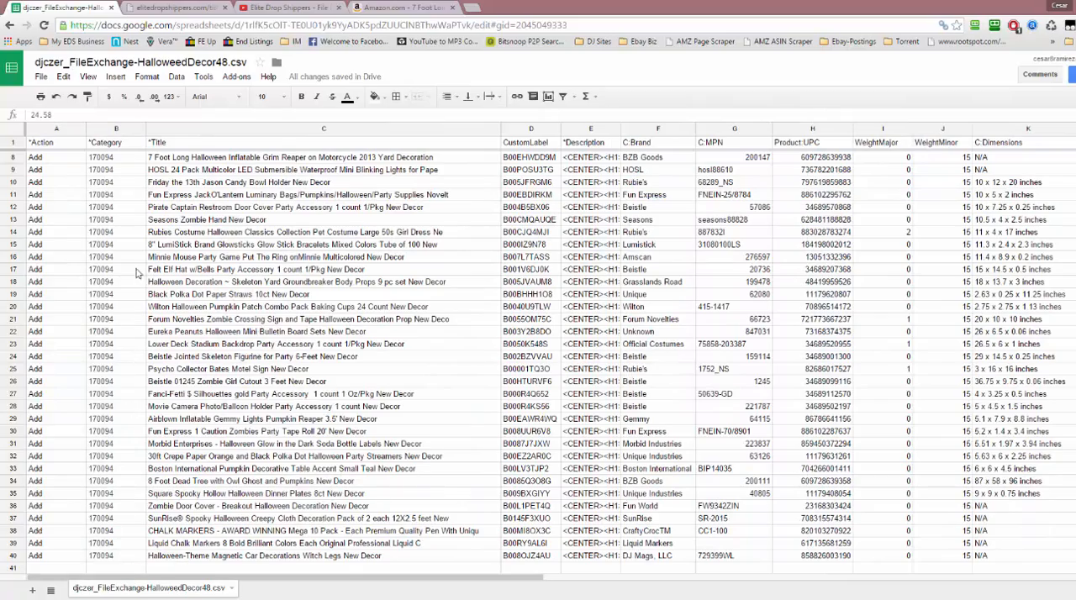
drag(579, 5, 544, 14)
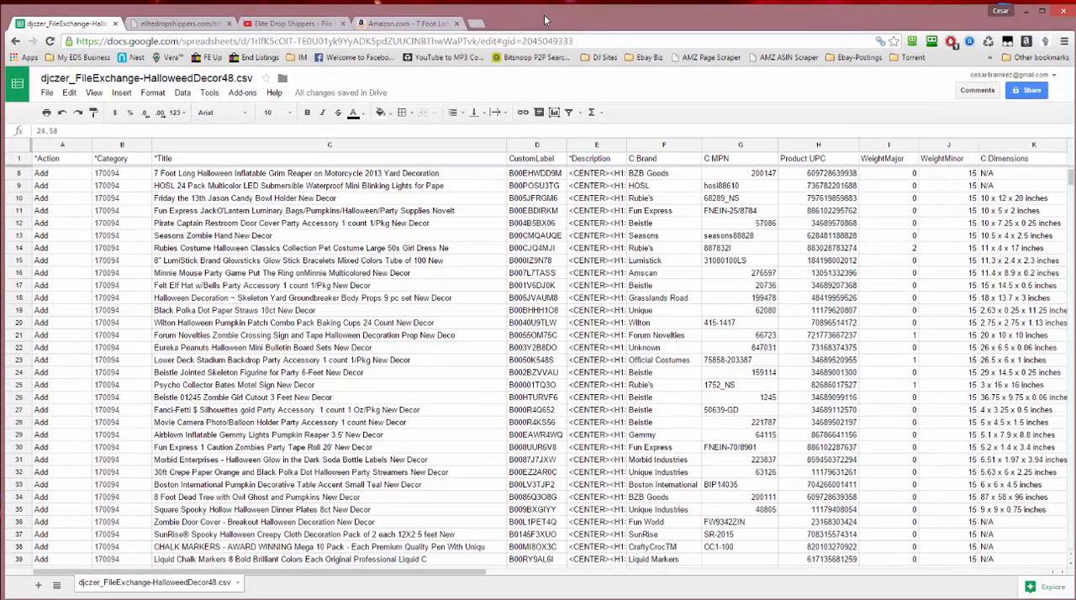
double_click(544, 15)
scroll(300, 370, down, 5)
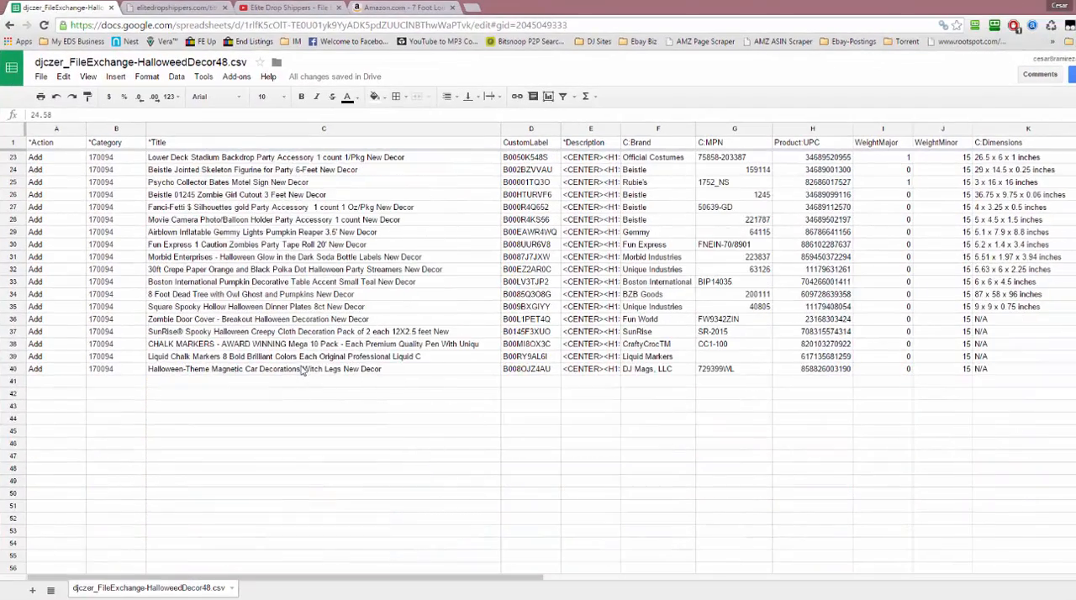
scroll(290, 372, up, 7)
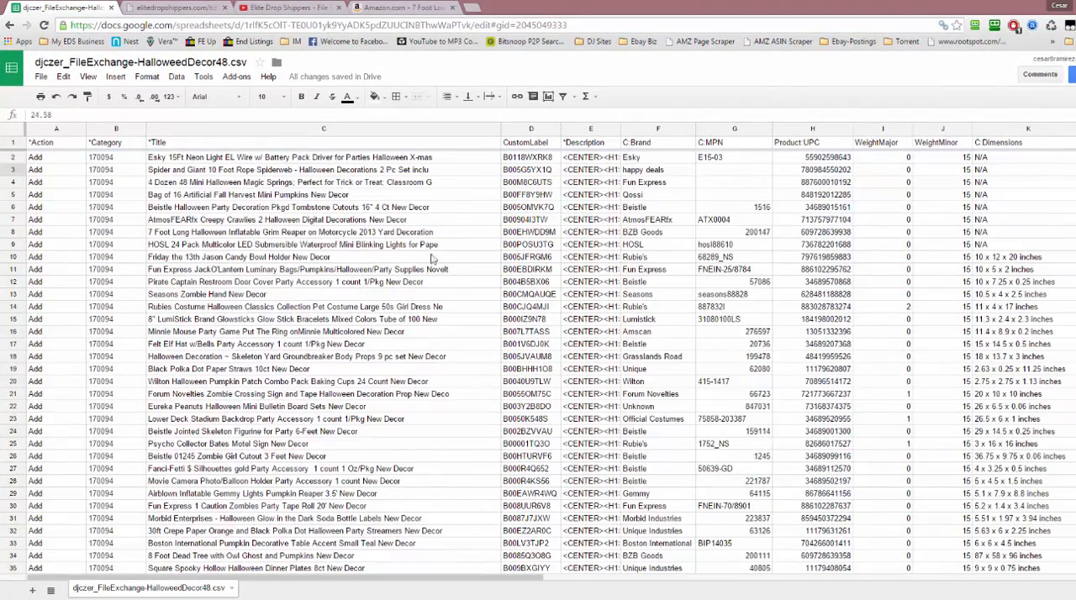
drag(502, 132, 454, 132)
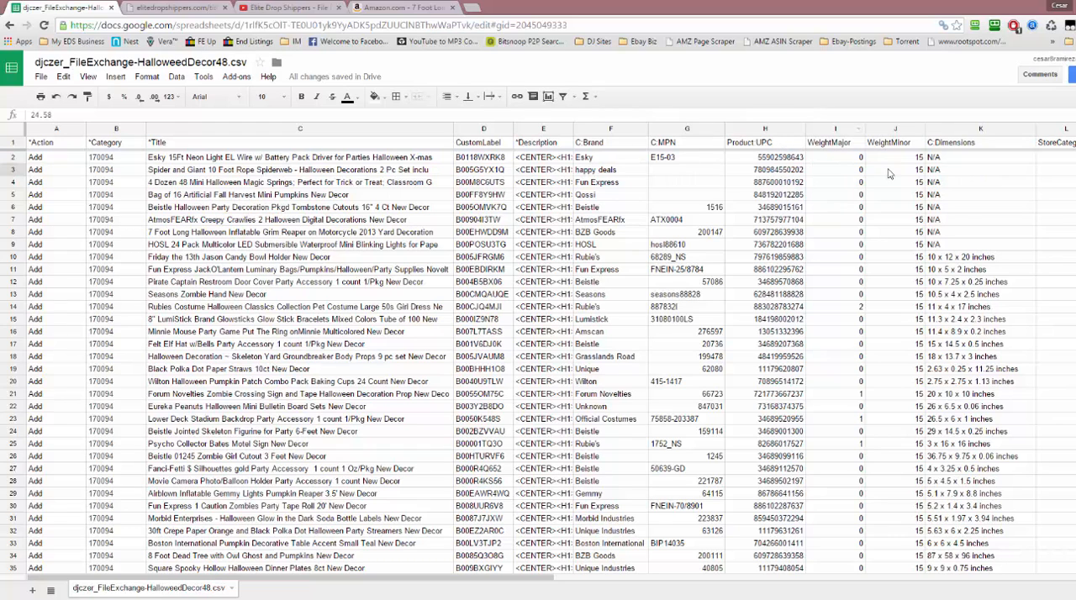
Examine the image links in the PicURL column for several listings, comparing entries with one and multiple picture addresses
click(982, 348)
key(Right)
key(Right)
key(Right)
key(Right)
key(Right)
key(Right)
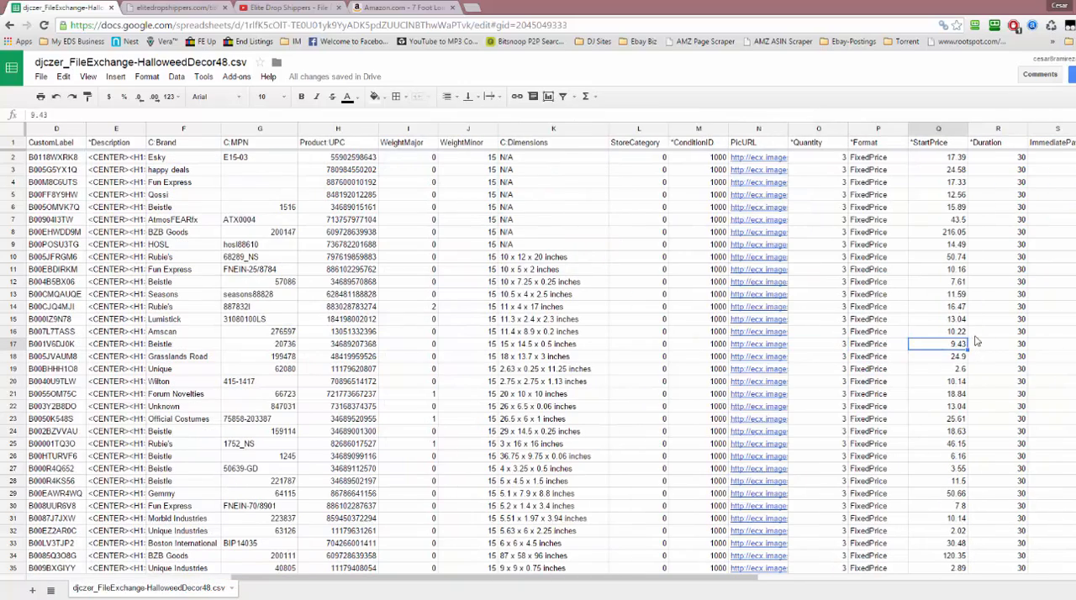
key(Right)
key(Right)
key(Right)
key(Left)
key(Left)
key(Left)
key(Left)
key(Left)
key(Left)
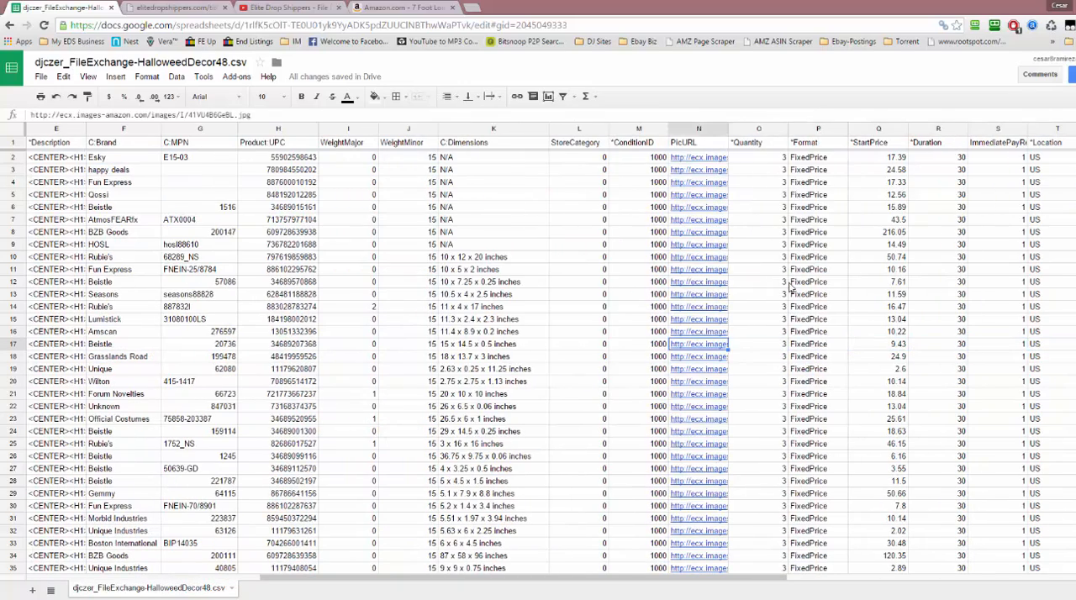
key(Up)
key(Up)
key(Up)
key(Up)
key(Up)
key(Up)
key(Up)
key(Up)
key(Up)
key(Up)
key(Up)
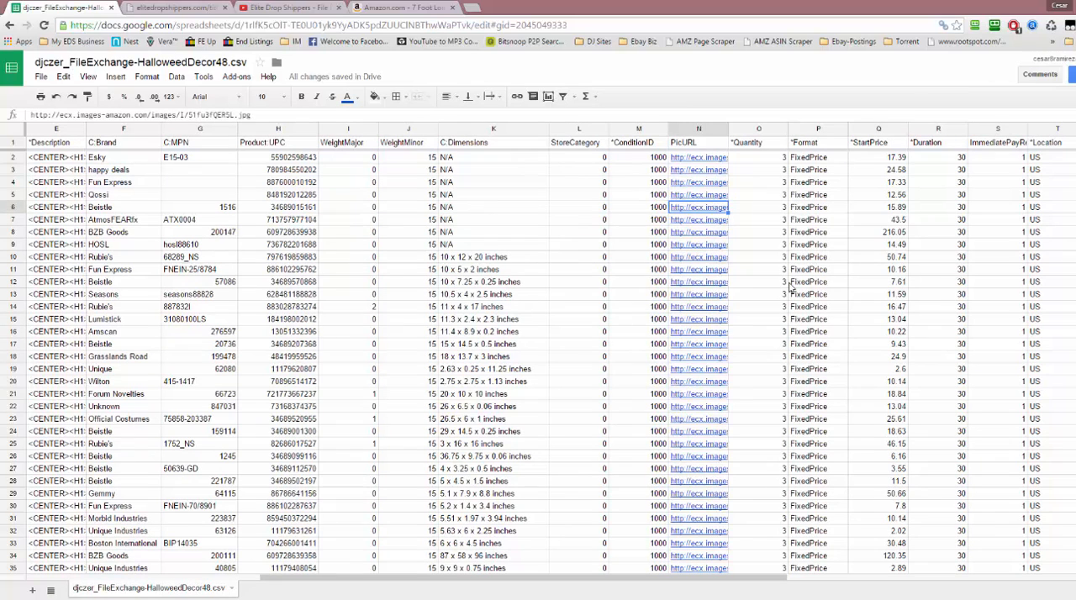
key(Up)
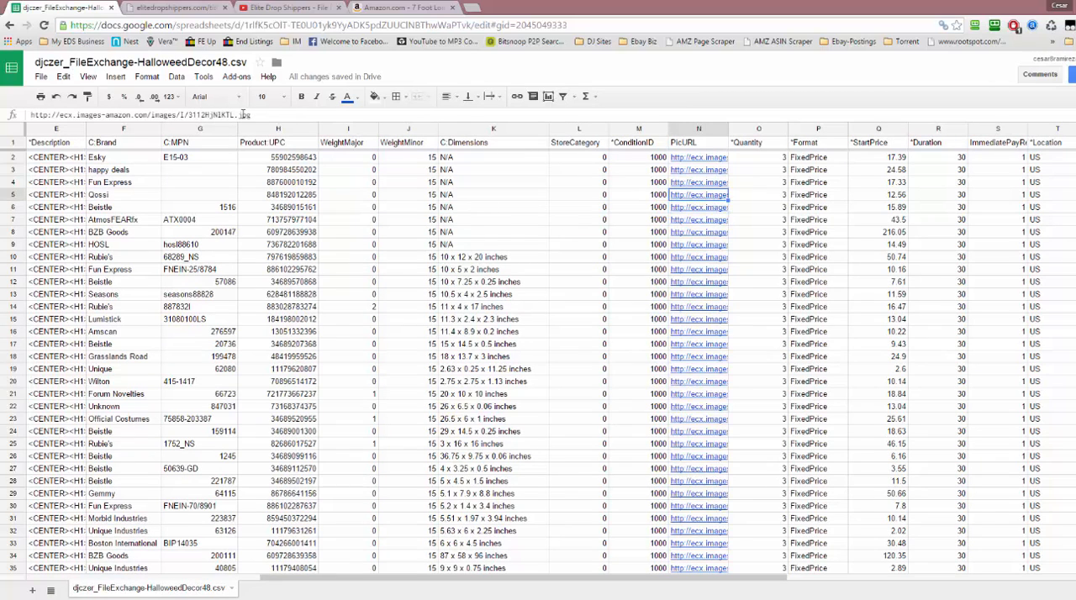
key(Up)
key(Up)
key(Up)
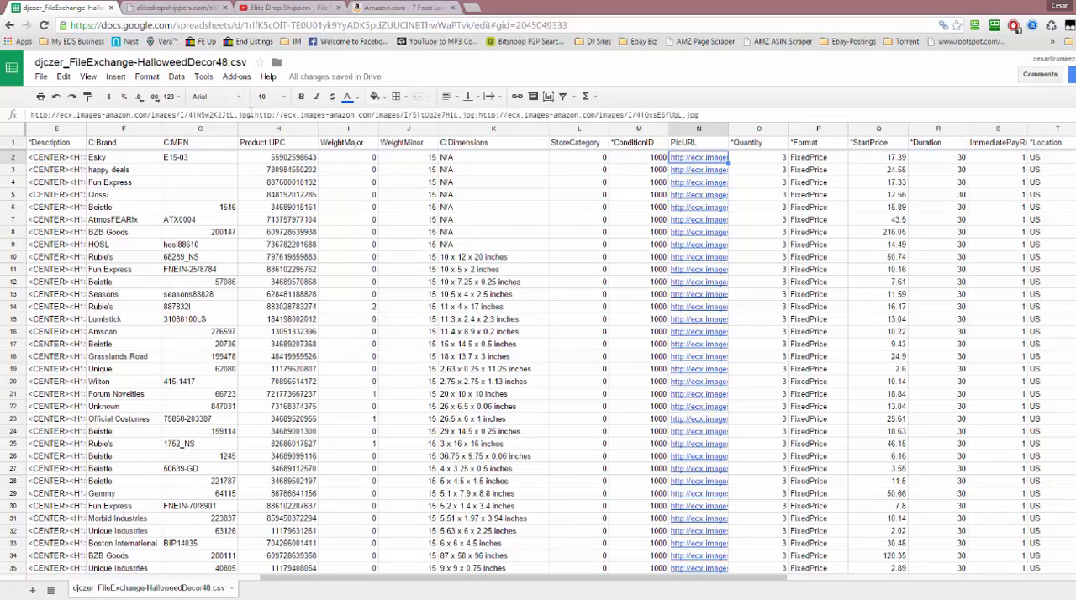
key(Up)
key(Down)
key(Down)
key(Down)
key(Down)
key(Down)
key(Down)
key(Down)
key(Down)
key(Down)
key(Down)
key(Down)
key(Down)
key(Down)
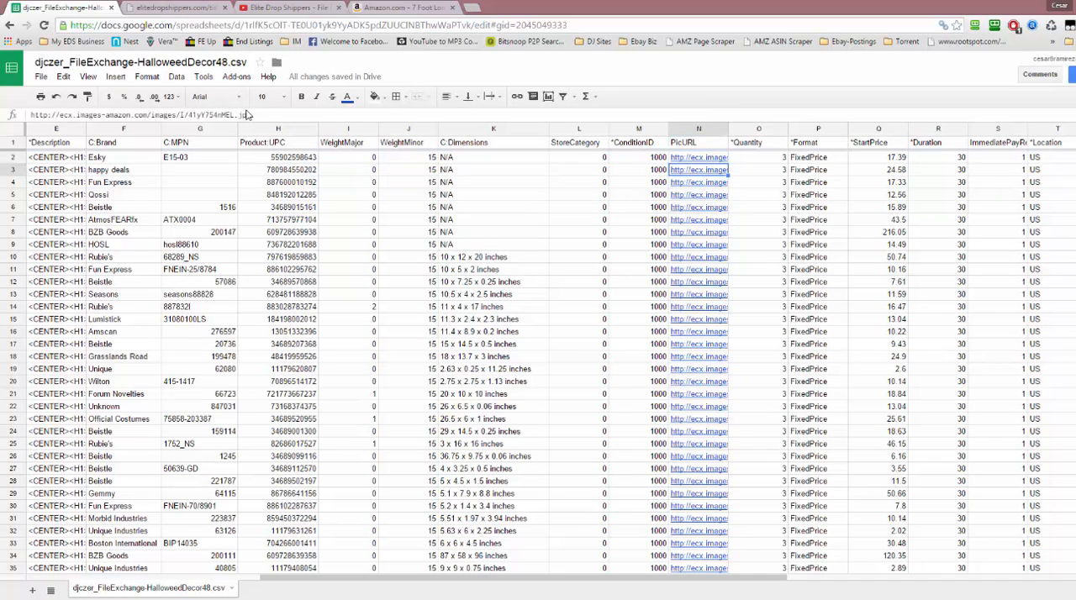
key(Down)
key(Down)
key(Down)
key(Down)
key(Down)
key(Down)
key(Down)
key(Down)
key(Down)
key(Down)
key(Down)
key(Down)
key(Down)
key(Down)
key(Down)
key(Down)
key(Down)
key(Down)
key(Down)
key(Down)
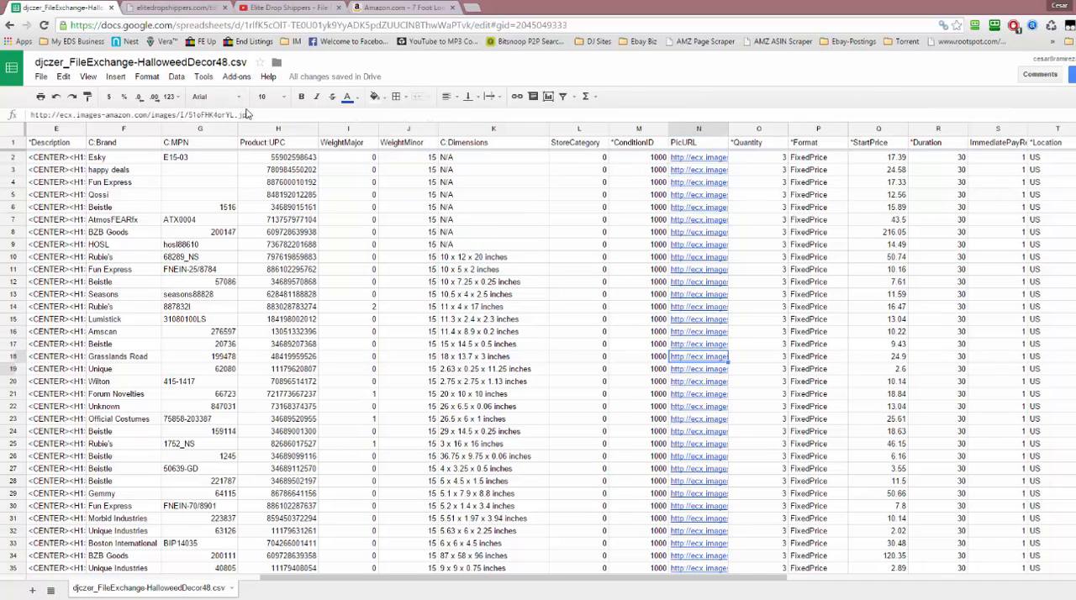
Check the image links in the PicURL column from the last listing back up to the first ones
key(Down)
key(Down)
key(Down)
key(Down)
key(Down)
key(Down)
key(Down)
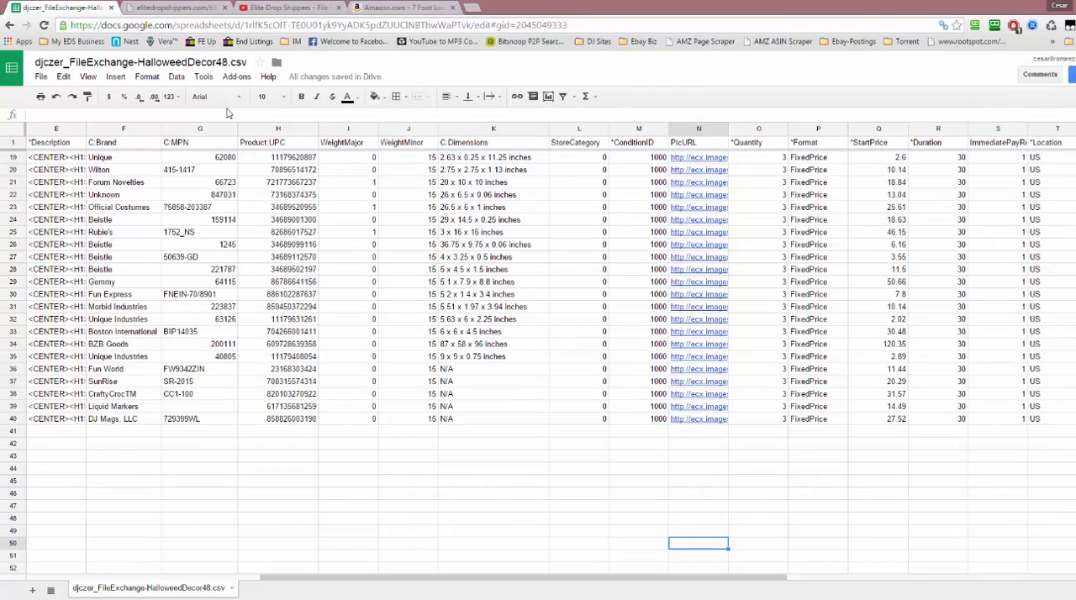
key(Up)
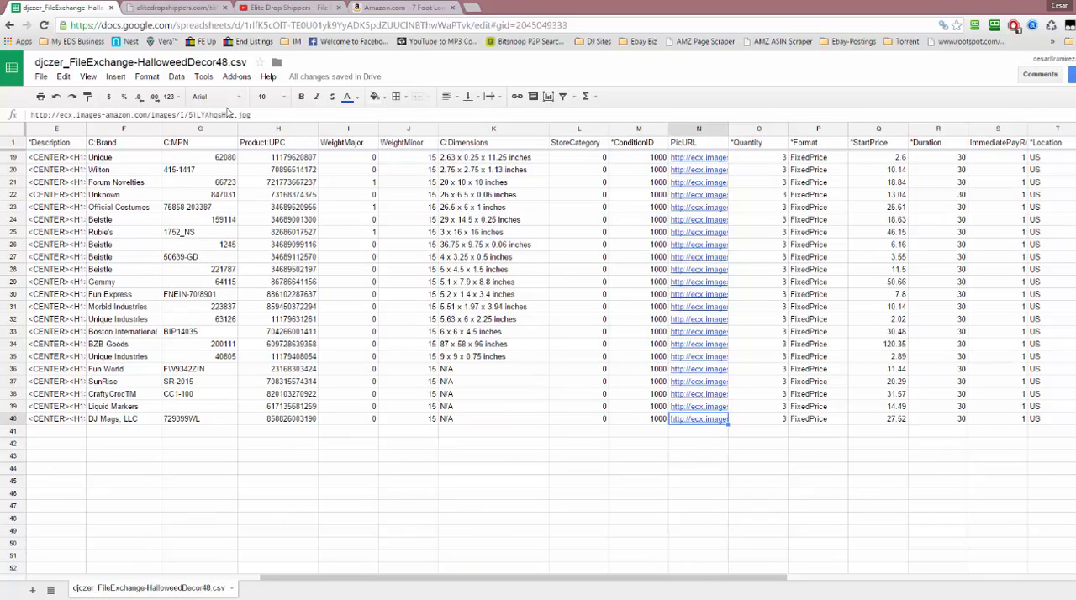
key(Up)
key(Up)
key(Up)
key(Up)
key(Up)
key(Up)
key(Up)
key(Up)
key(Up)
key(Up)
key(Up)
key(Up)
key(Up)
key(Up)
key(Up)
key(Up)
key(Up)
key(Up)
key(Up)
key(Up)
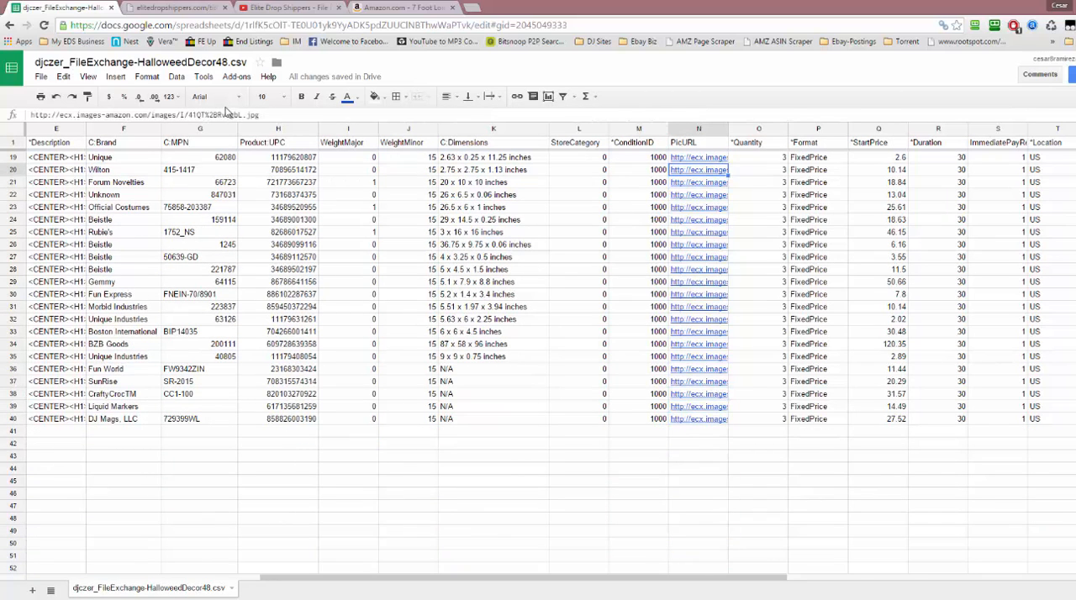
key(Up)
key(Up)
key(Up)
key(Up)
key(Up)
key(Up)
key(Up)
key(Up)
key(Up)
key(Up)
key(Up)
key(Up)
key(Up)
key(Up)
key(Up)
key(Up)
key(Up)
key(Up)
key(Up)
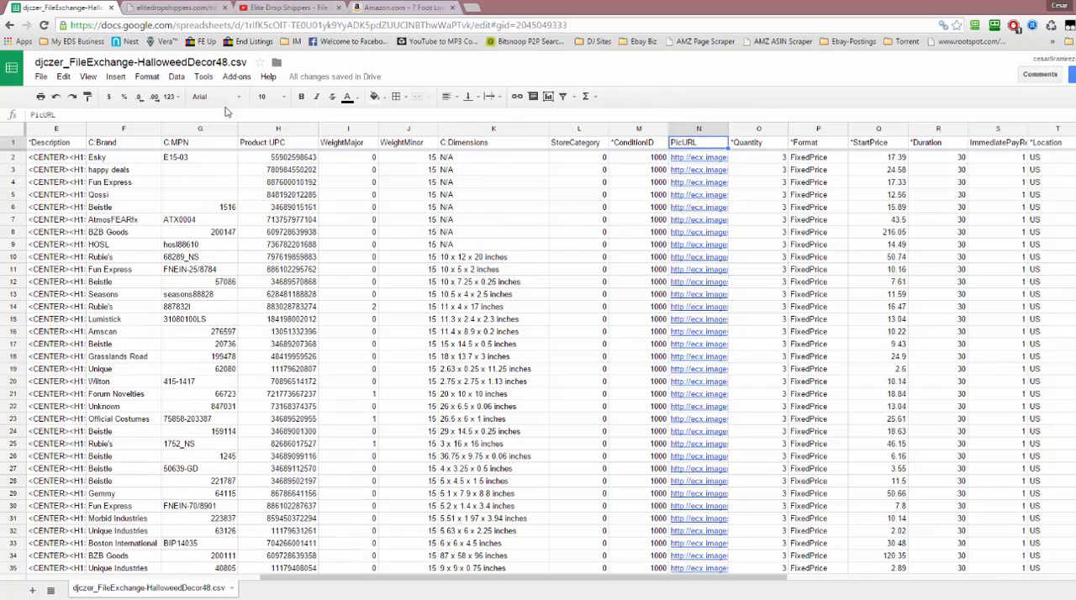
key(Down)
key(Down)
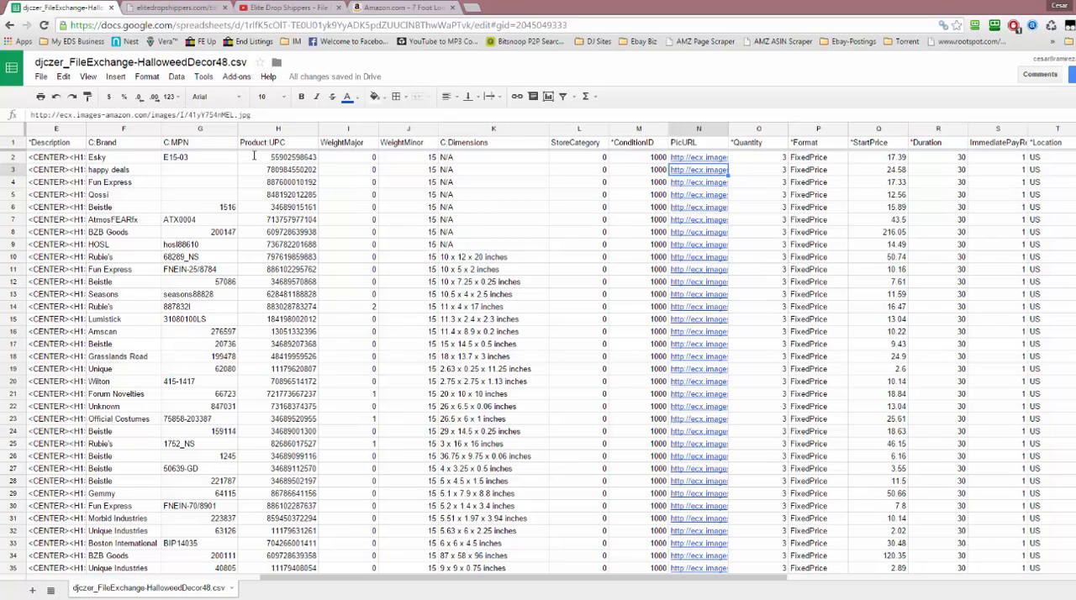
Start downloading the current sheet as comma-separated values and prefix its file name with "FINAL-"
click(43, 78)
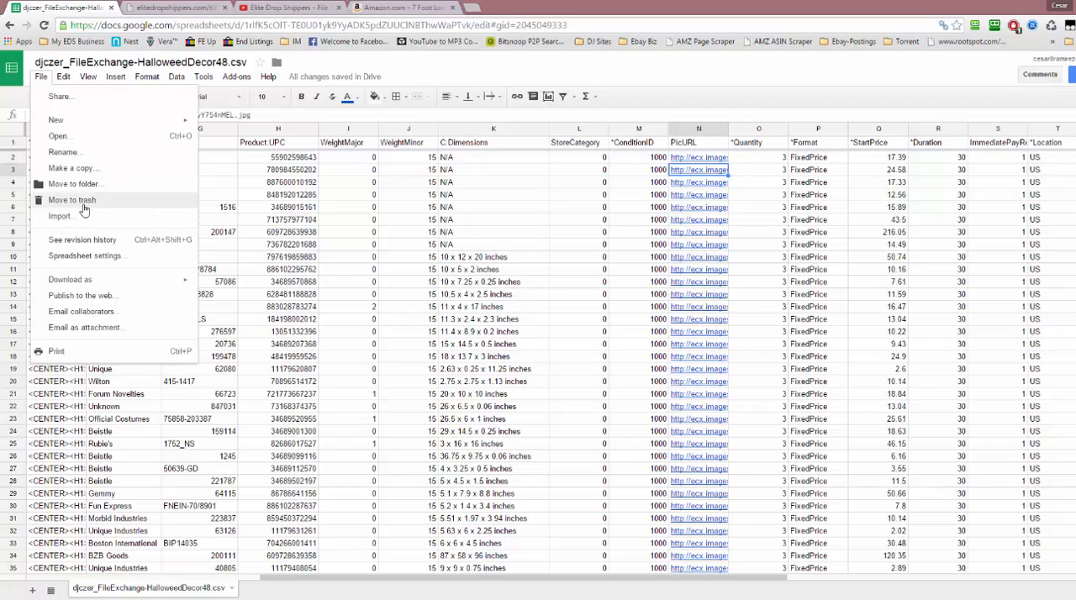
mouse_move(126, 283)
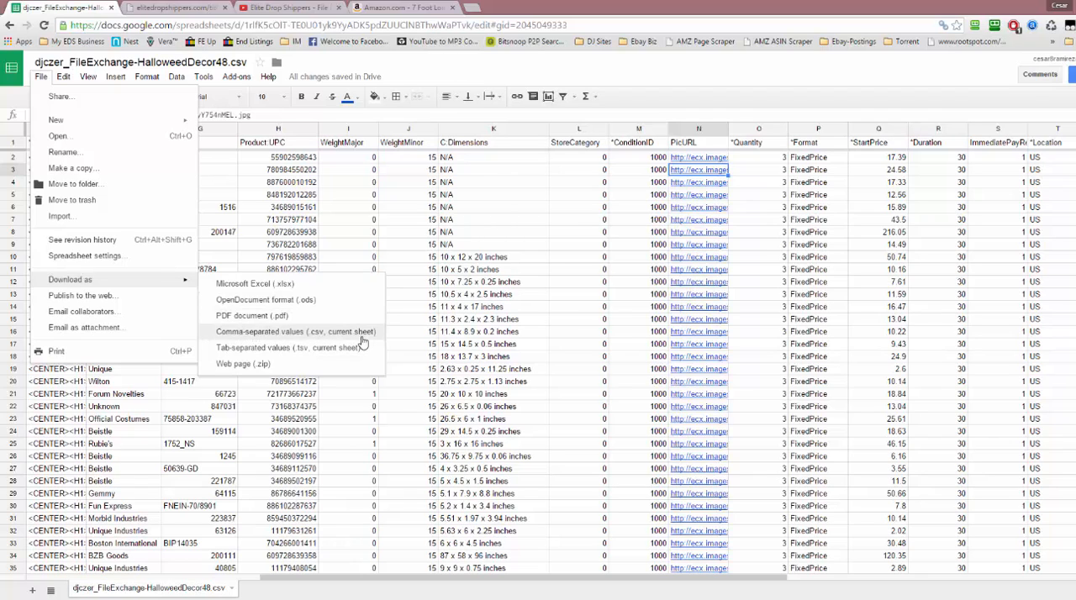
click(320, 334)
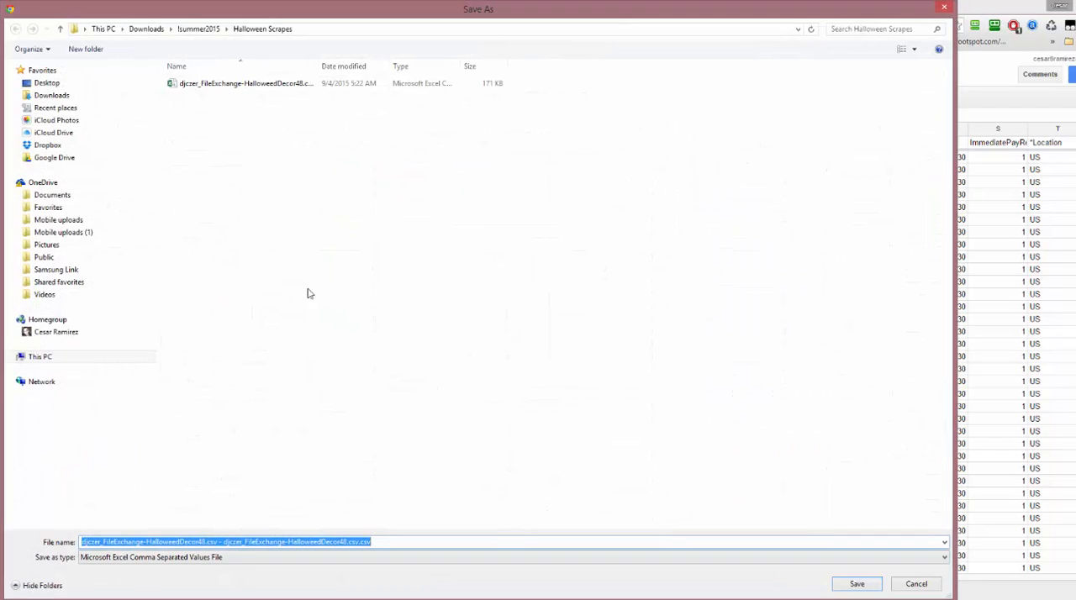
drag(389, 15, 581, 36)
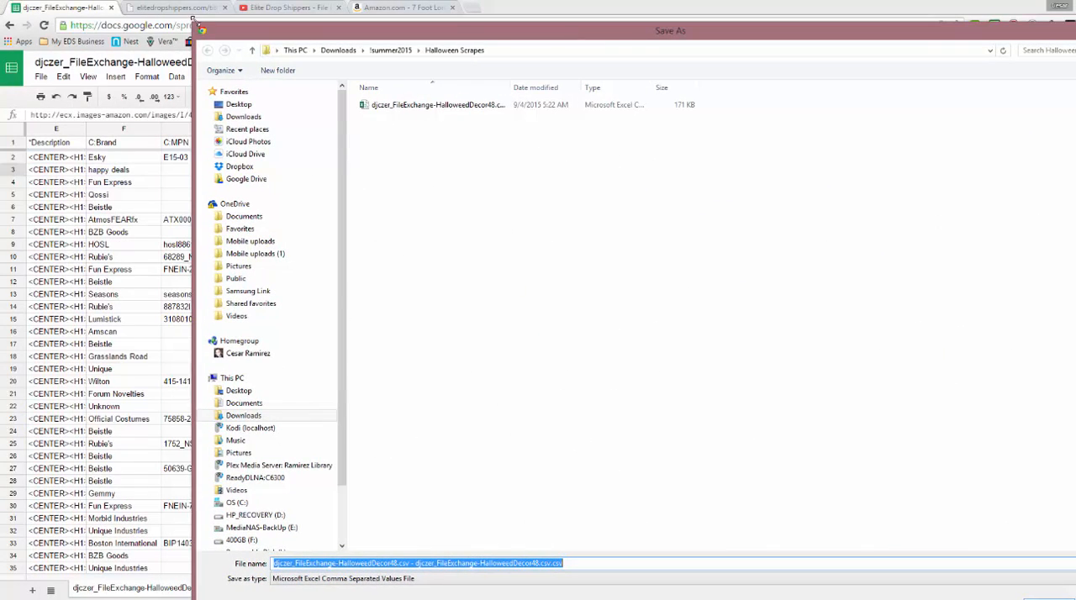
drag(191, 17, 387, 108)
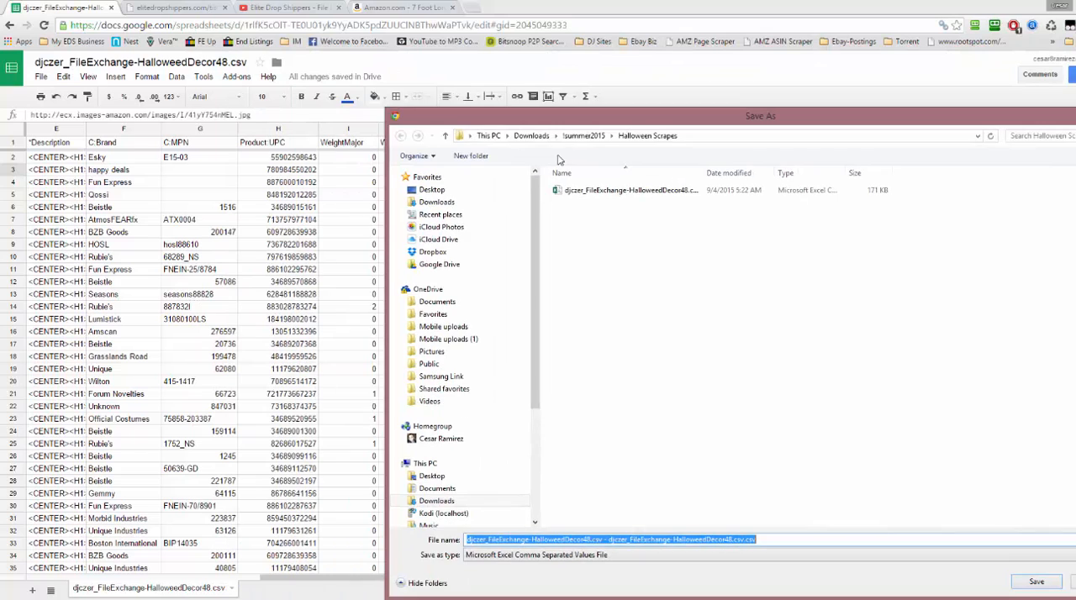
drag(538, 114, 407, 40)
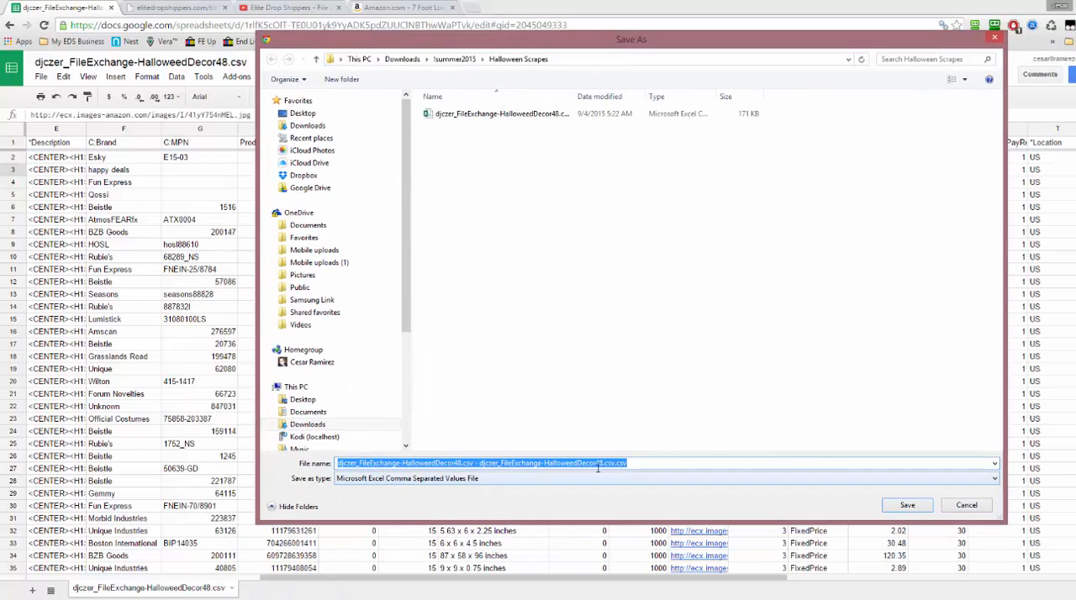
click(380, 464)
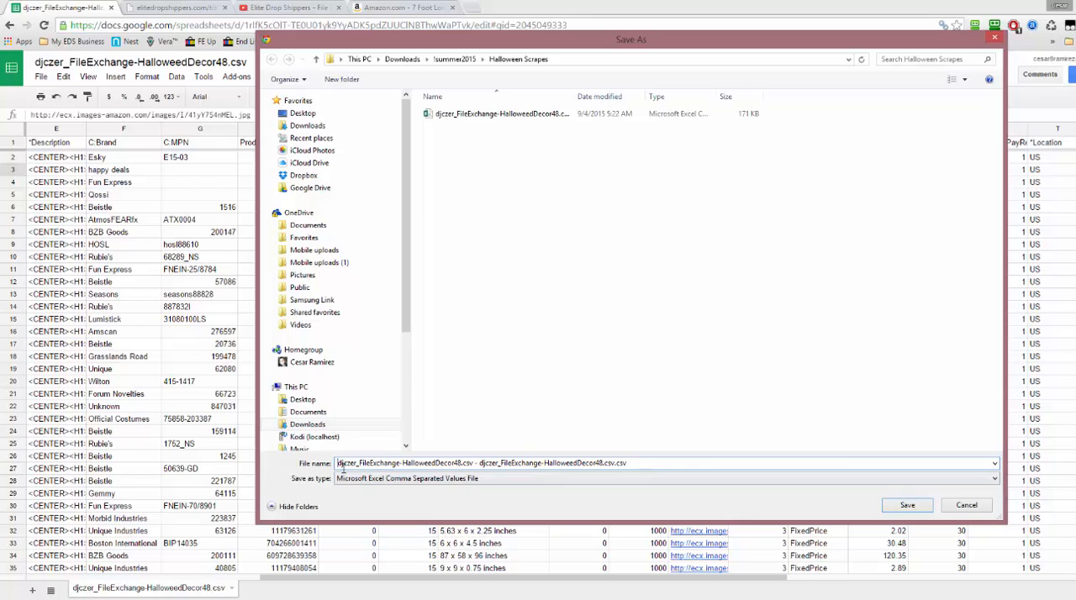
text(FINAL-)
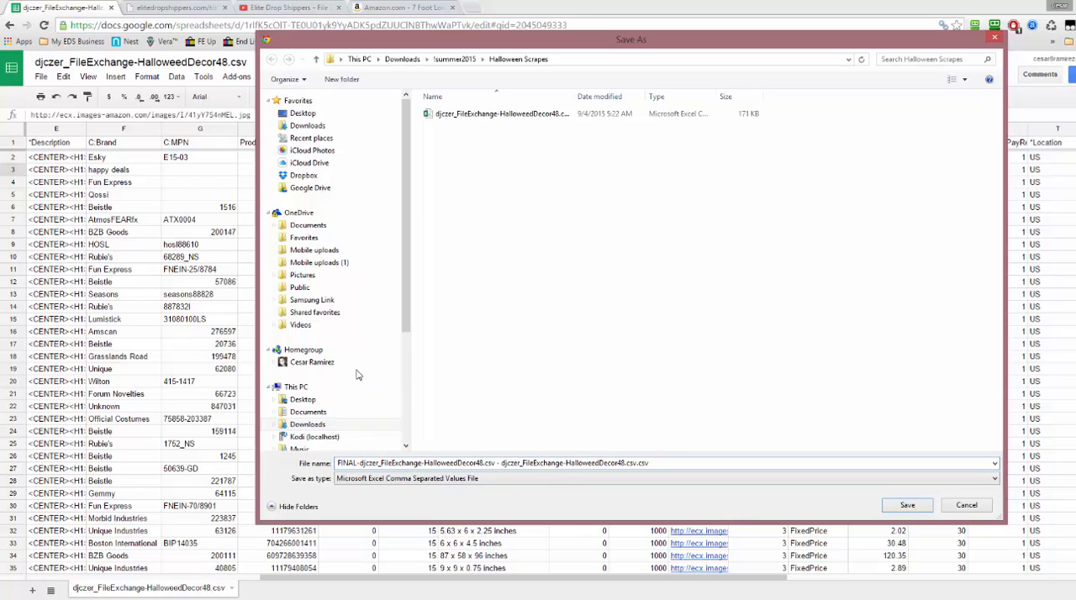
Copy the full path of the Halloween Scrapes destination folder
click(576, 64)
right_click(447, 61)
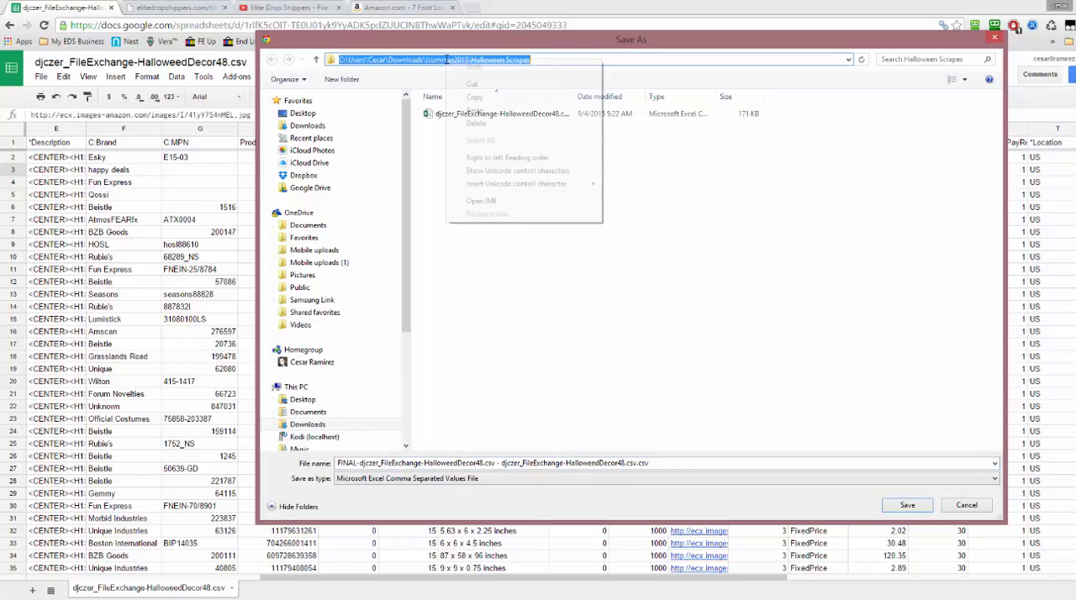
click(475, 96)
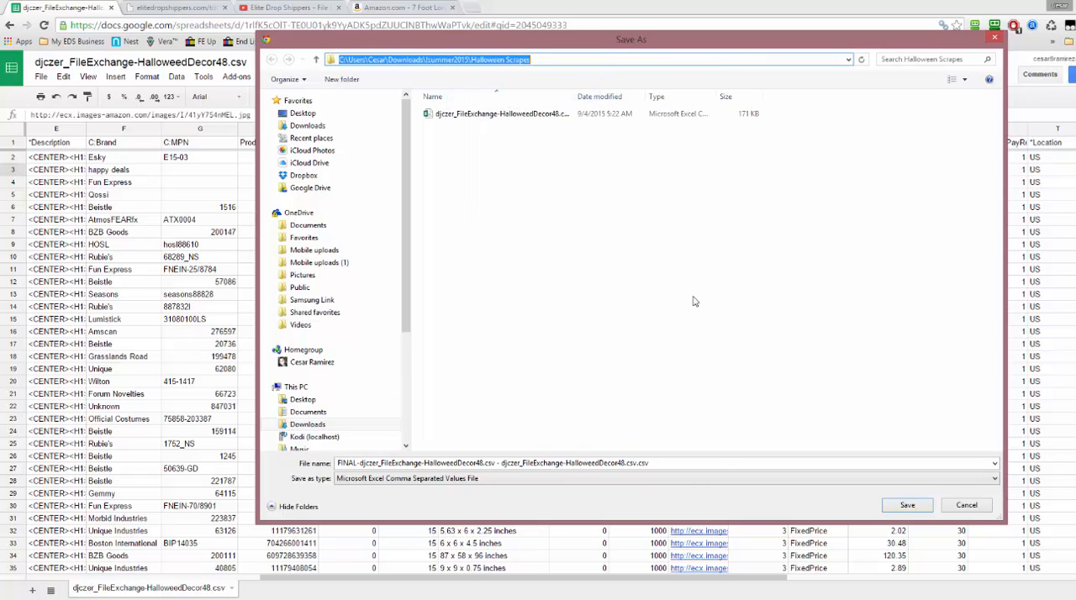
Remove the duplicate .csv ending from the file name and save the file in the Halloween Scrapes folder
click(689, 462)
click(677, 464)
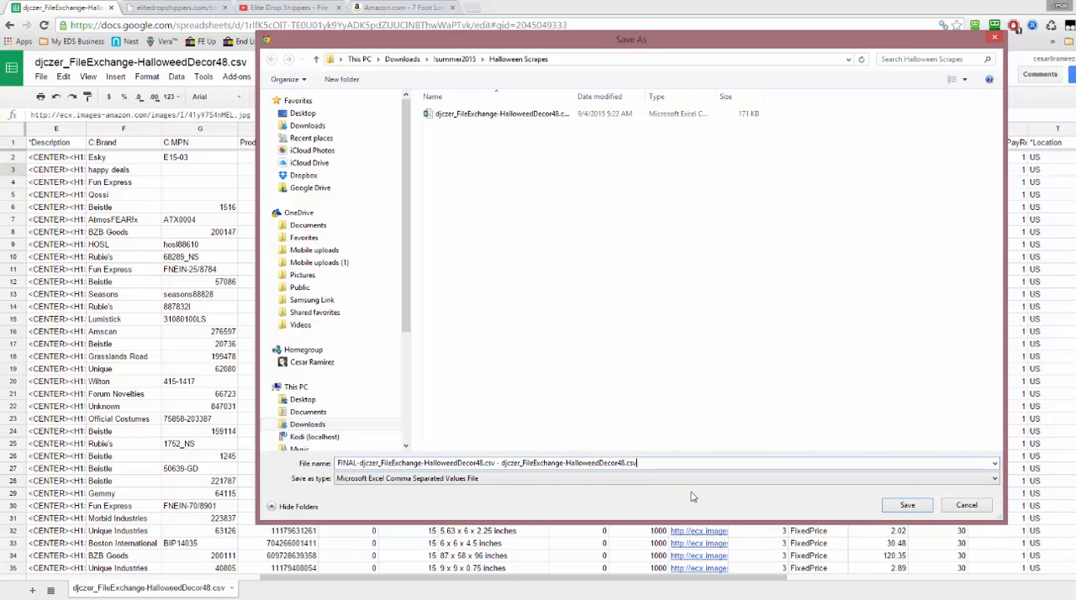
click(910, 507)
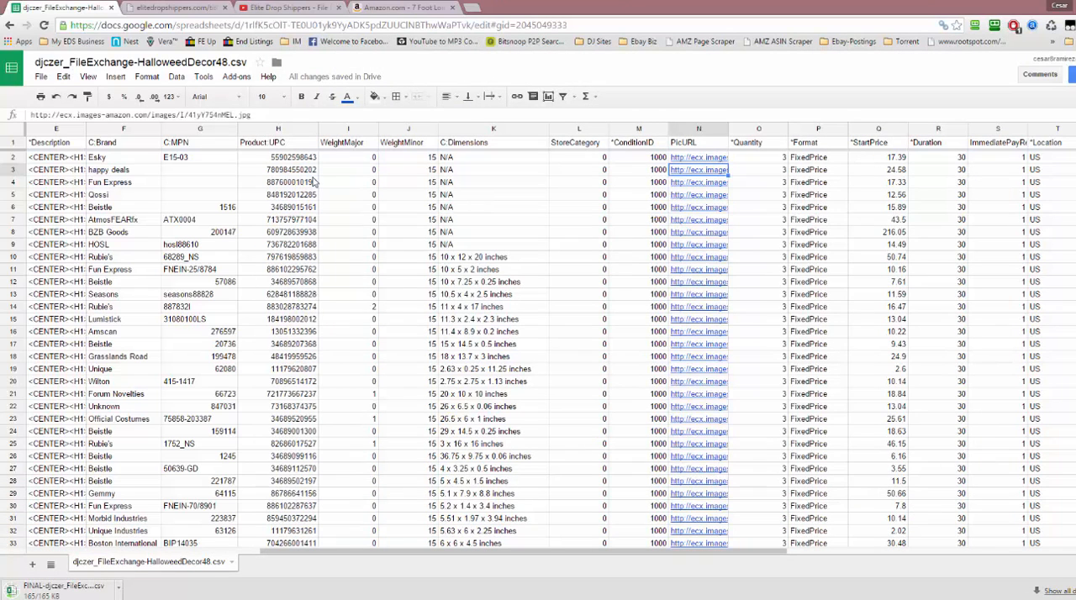
Switch to the Elite Dropshippers site, open the Amazon Keyword (FE) listing tool and follow its upload link to eBay File Exchange
key(ctrl+Tab)
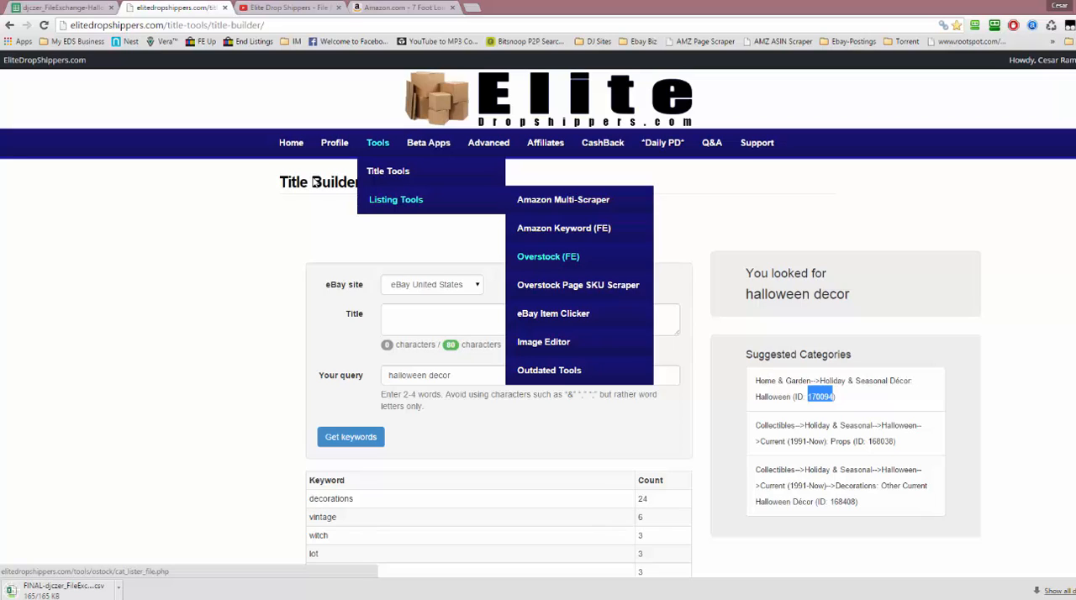
mouse_move(571, 205)
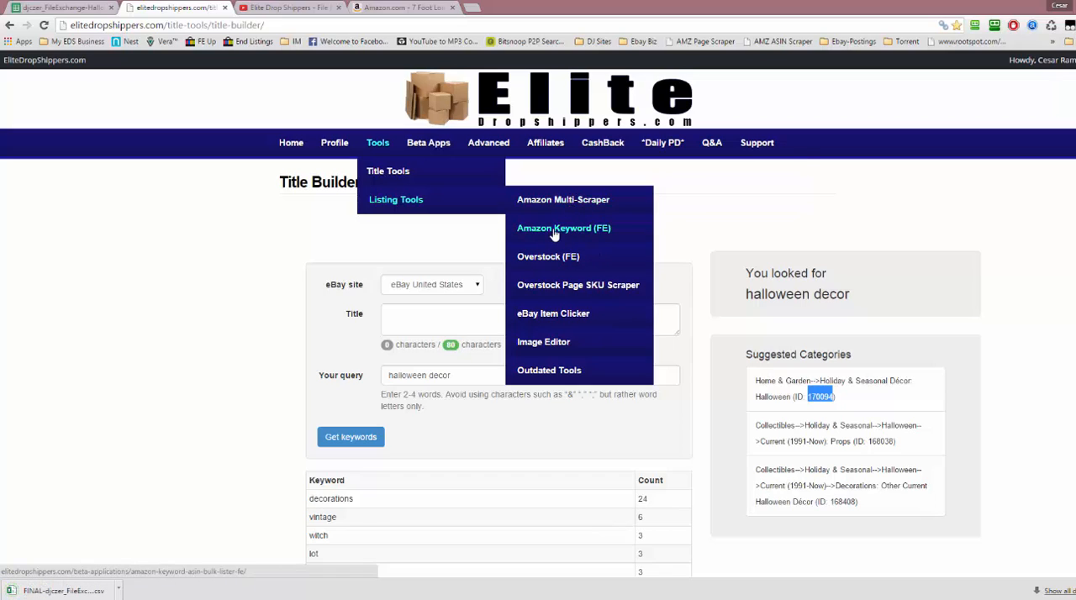
click(587, 234)
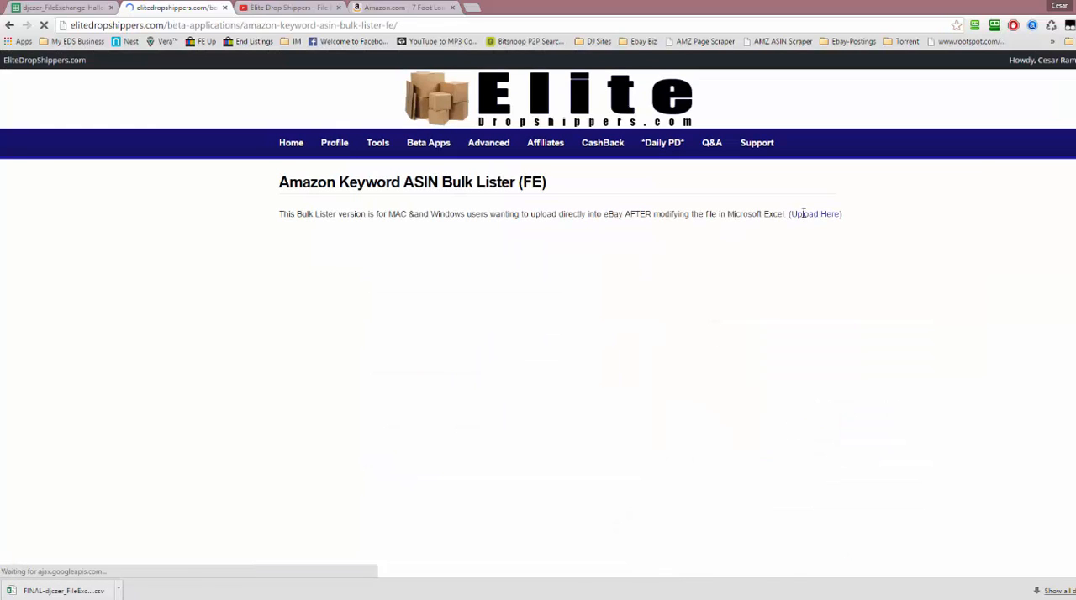
click(805, 215)
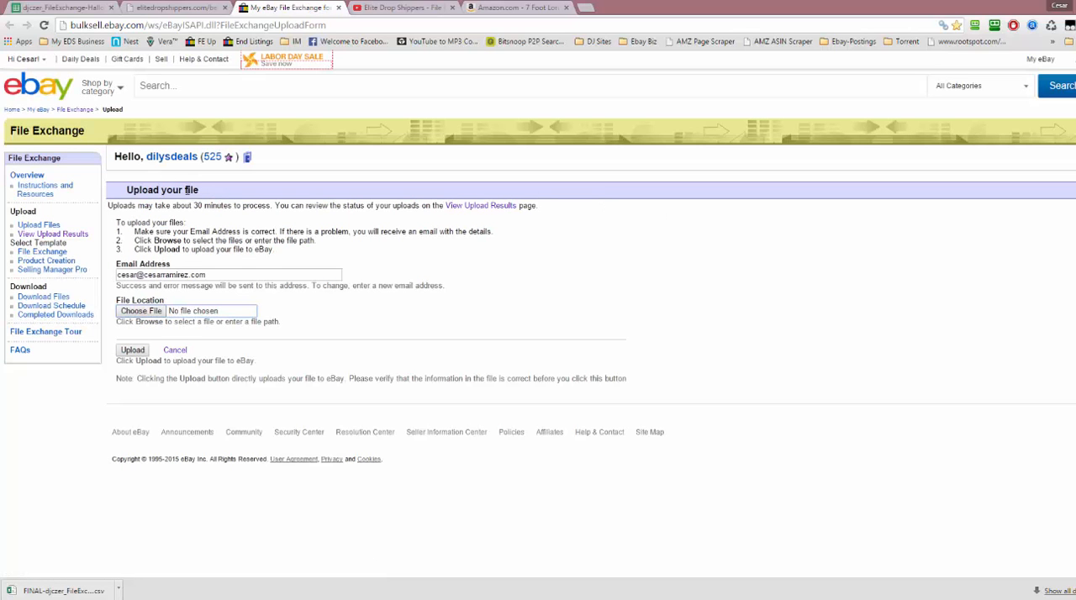
Upload the FINAL- Halloween decor CSV file to File Exchange and view the upload results, including earlier uploads
click(145, 310)
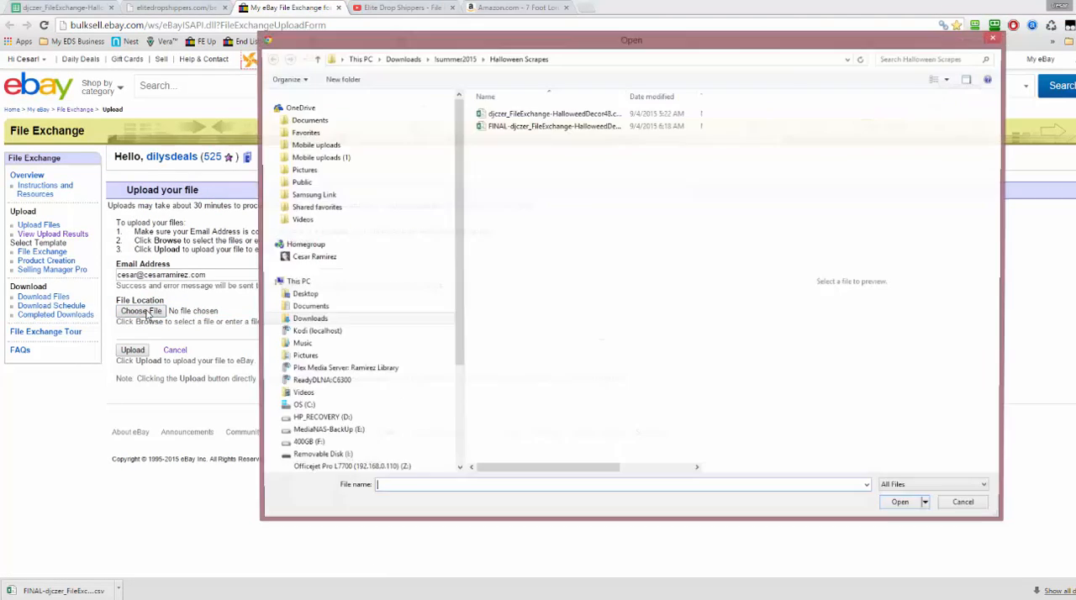
double_click(521, 126)
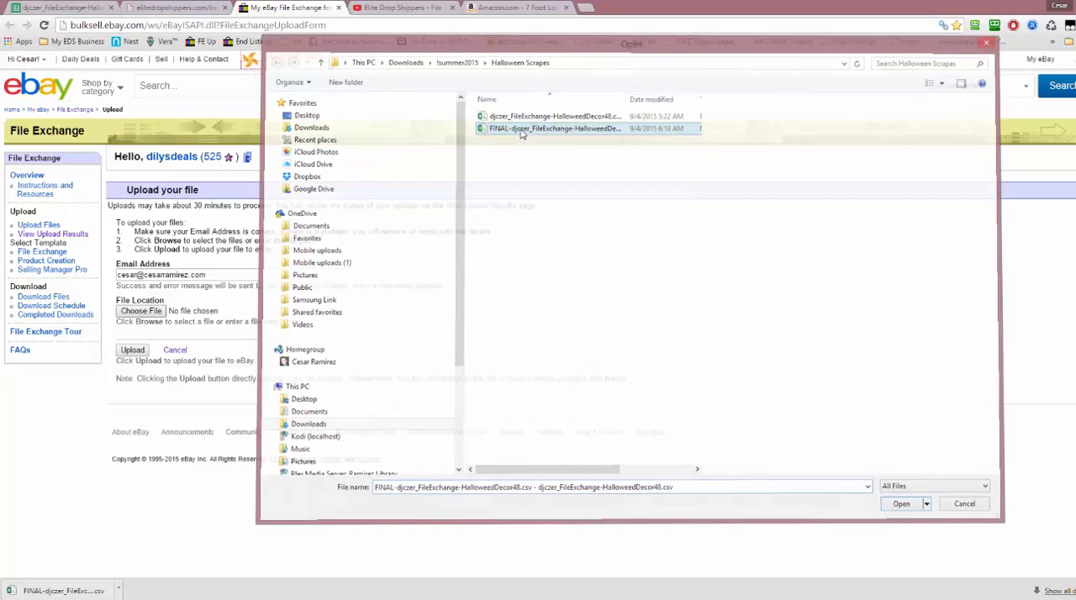
click(133, 350)
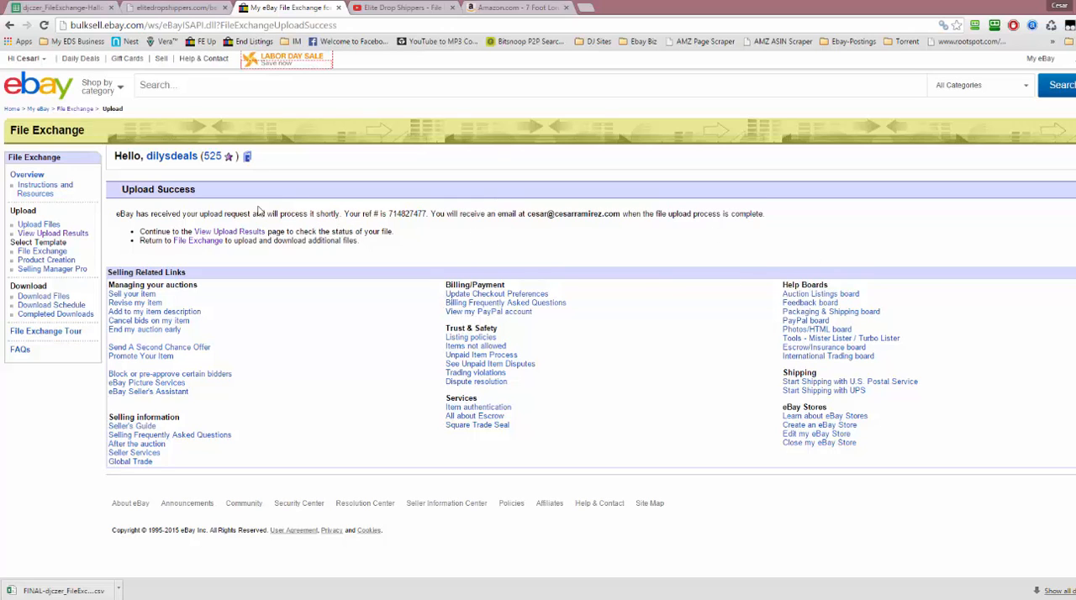
click(243, 234)
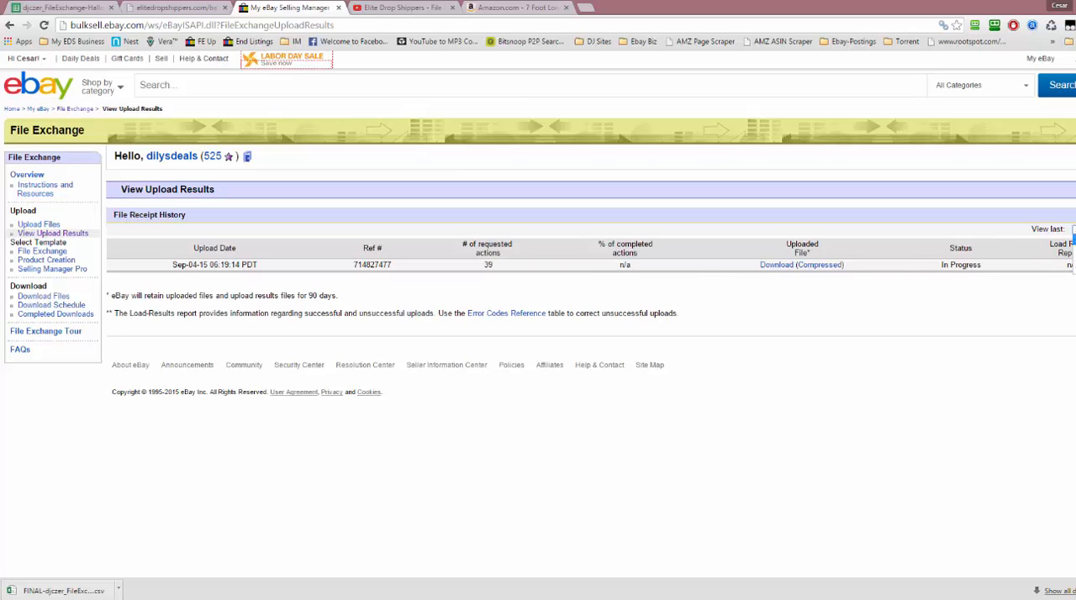
key(F5)
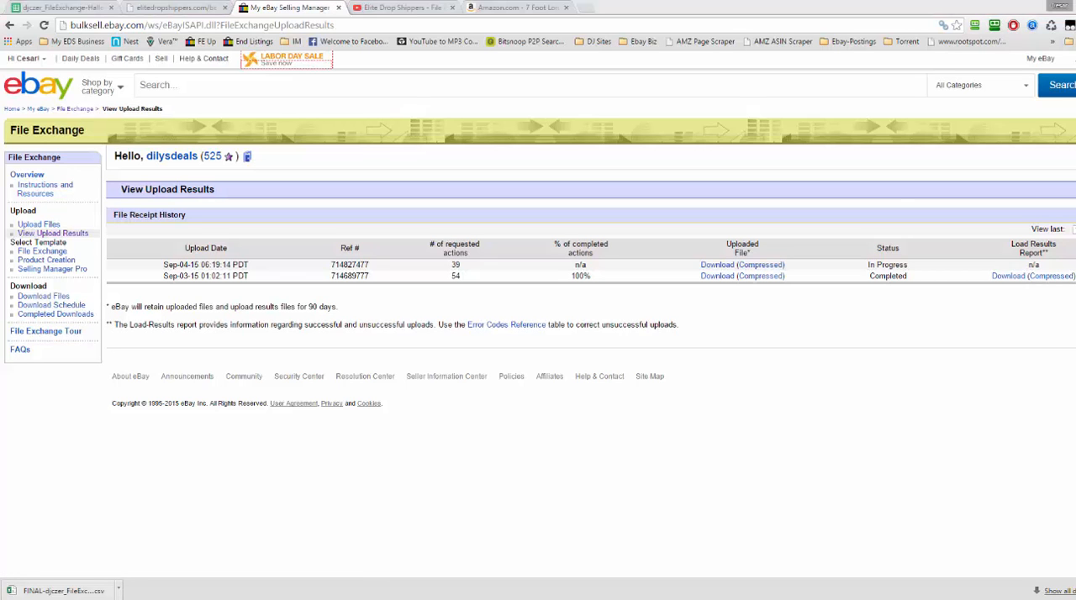
Switch to Excel with the earlier upload's File Exchange response report, maximize it and widen the ErrorMessage column
drag(1075, 202, 543, 71)
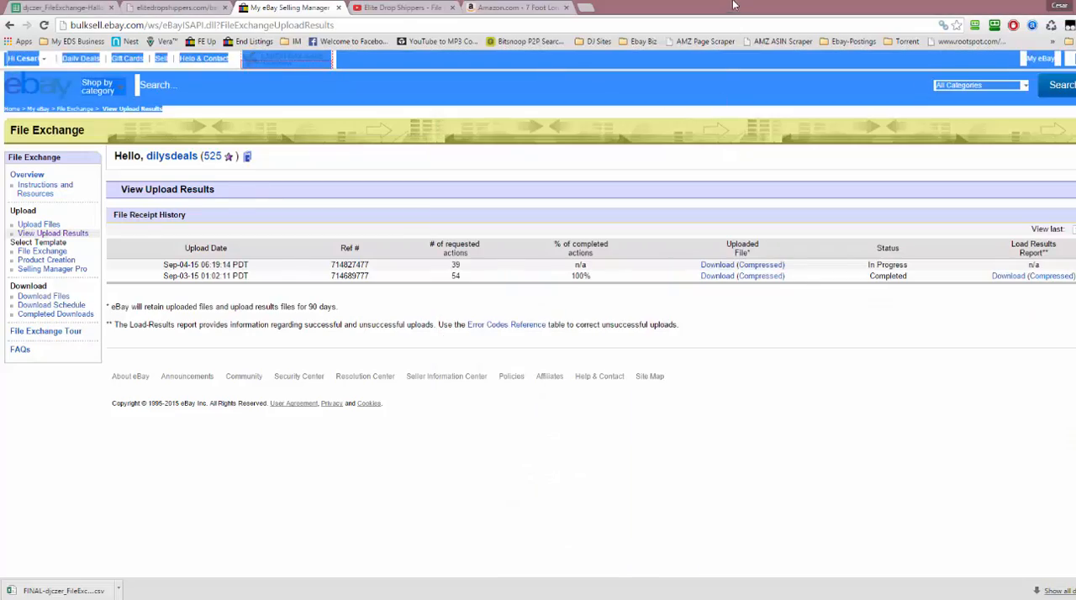
drag(732, 4, 620, 58)
double_click(621, 58)
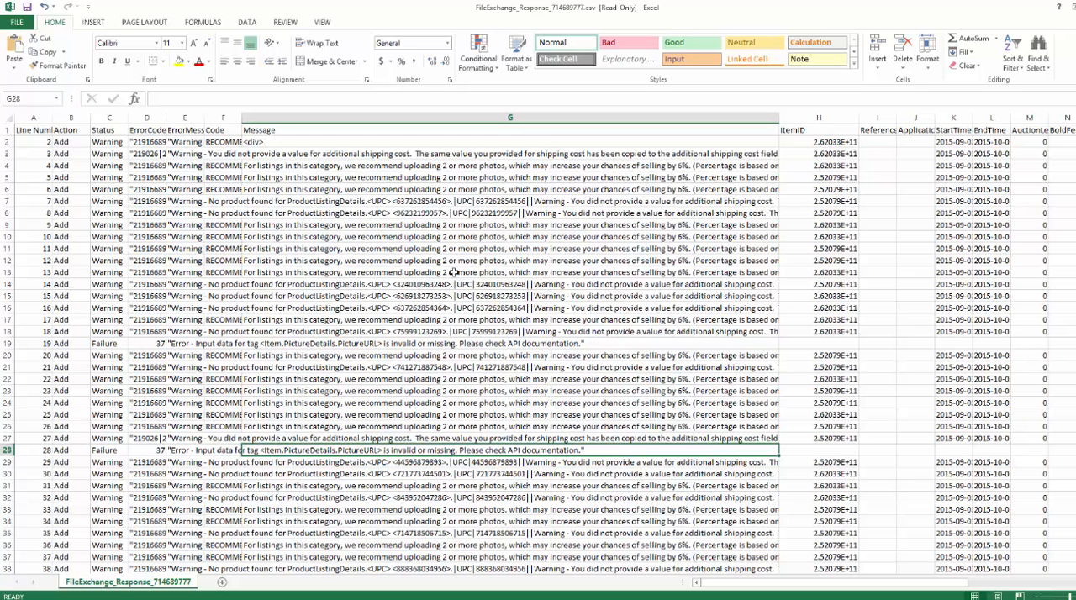
click(162, 157)
click(190, 156)
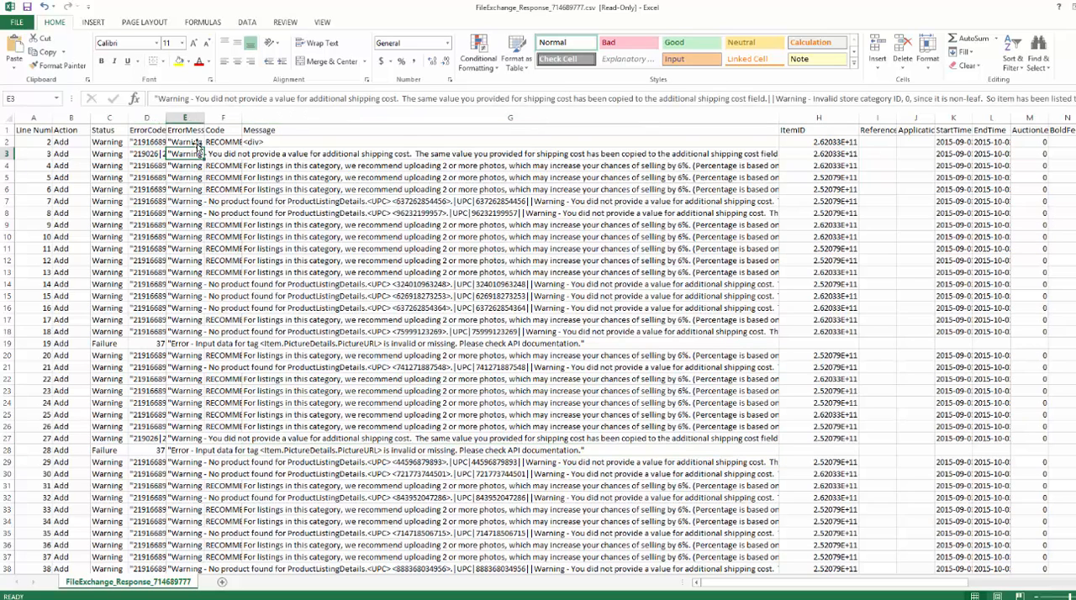
drag(207, 121, 232, 121)
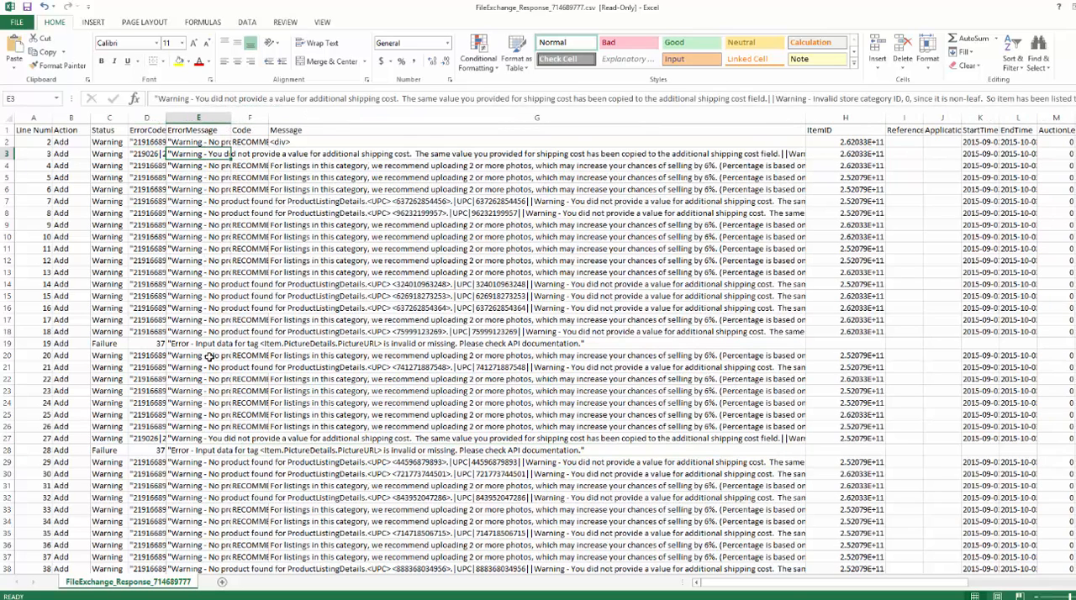
Examine the Failure rows and the warning messages in the response report down to the last line
click(185, 344)
click(111, 346)
scroll(229, 374, down, 8)
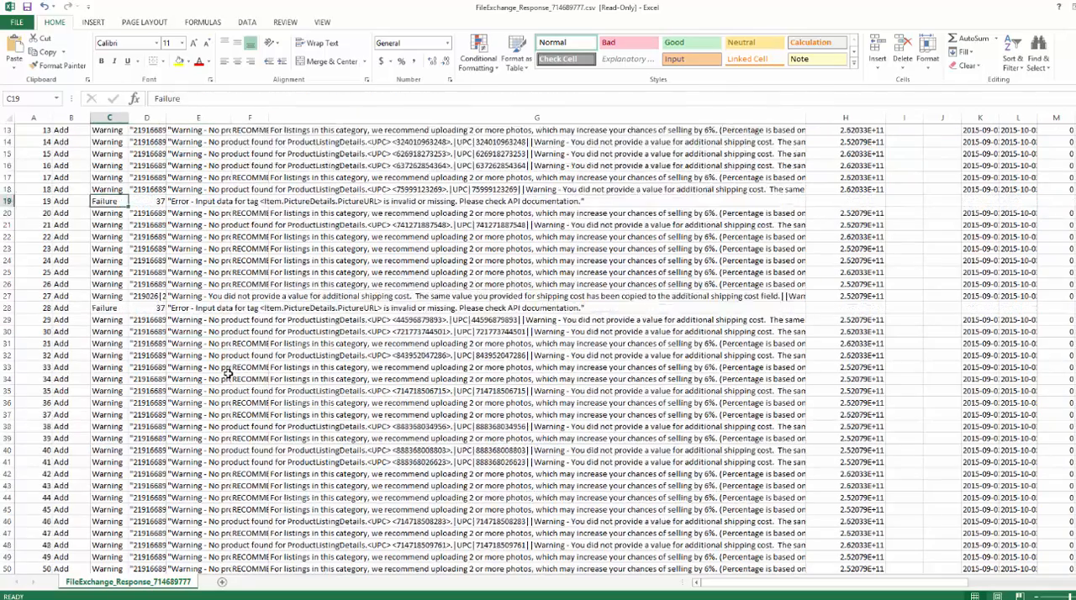
scroll(235, 372, up, 4)
click(178, 309)
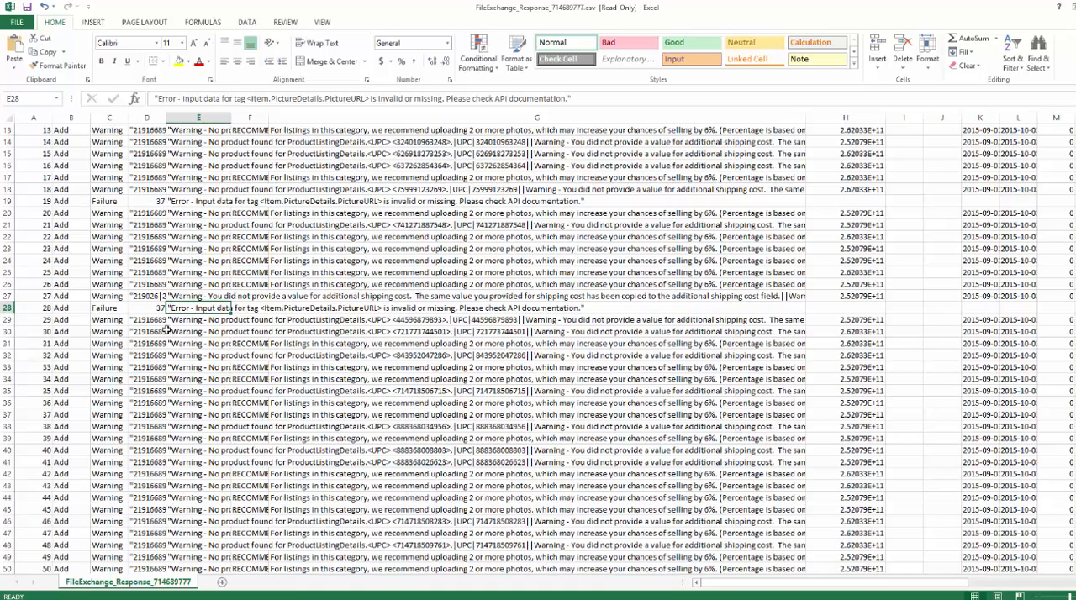
click(395, 341)
scroll(395, 341, down, 4)
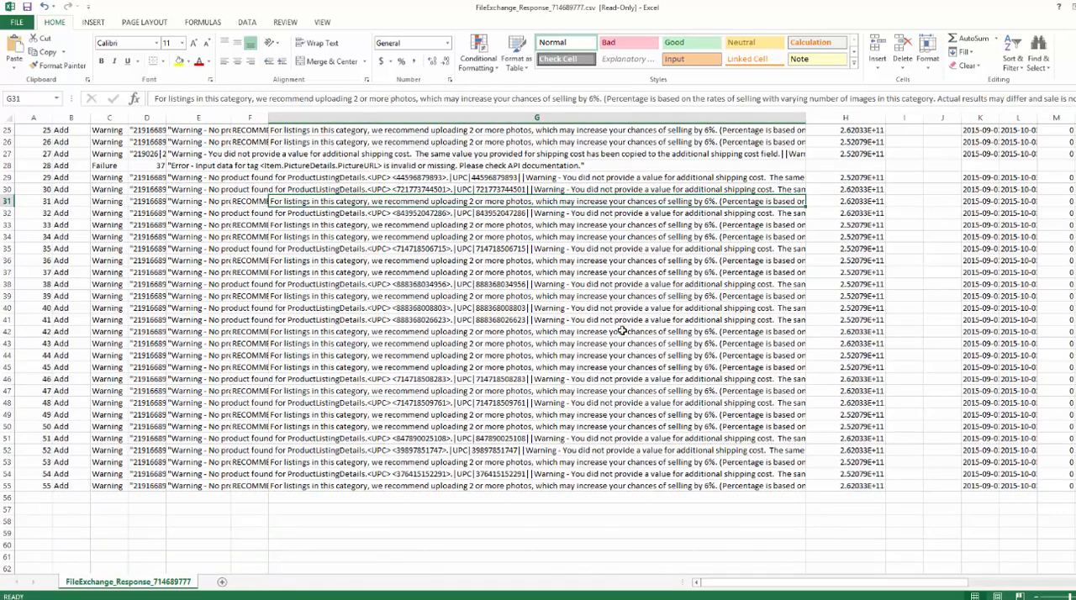
click(486, 321)
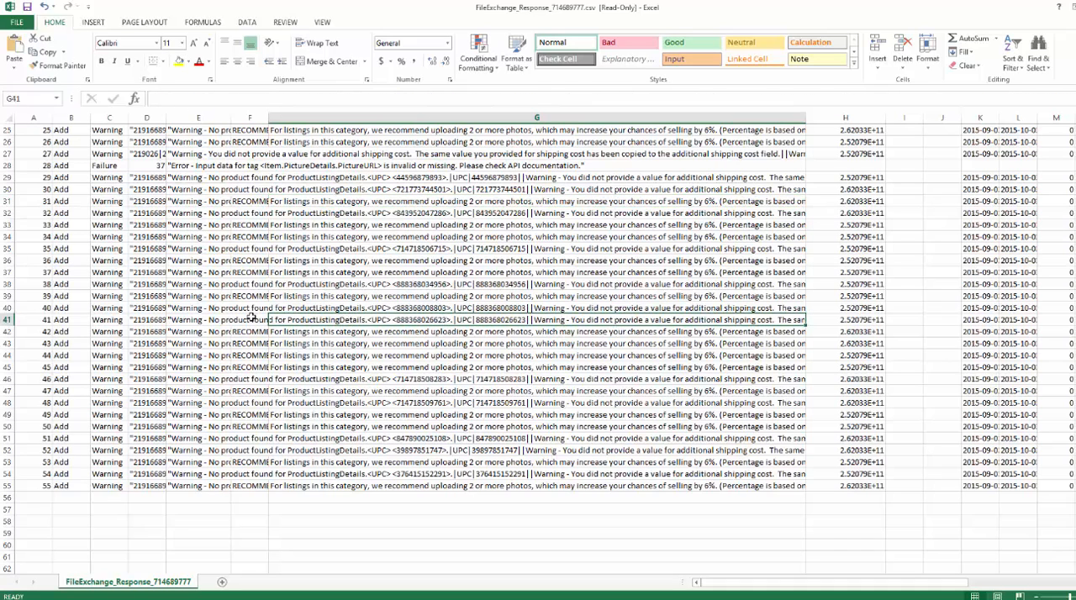
click(251, 318)
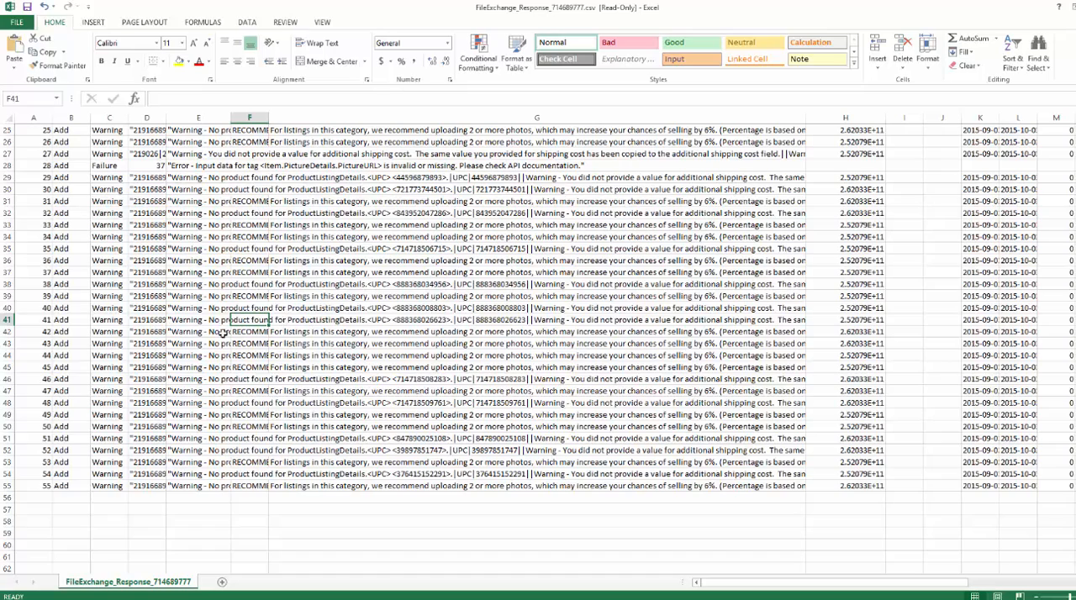
Read the error and recommendation messages on line 55 of the response report and return to its first rows
scroll(182, 393, down, 2)
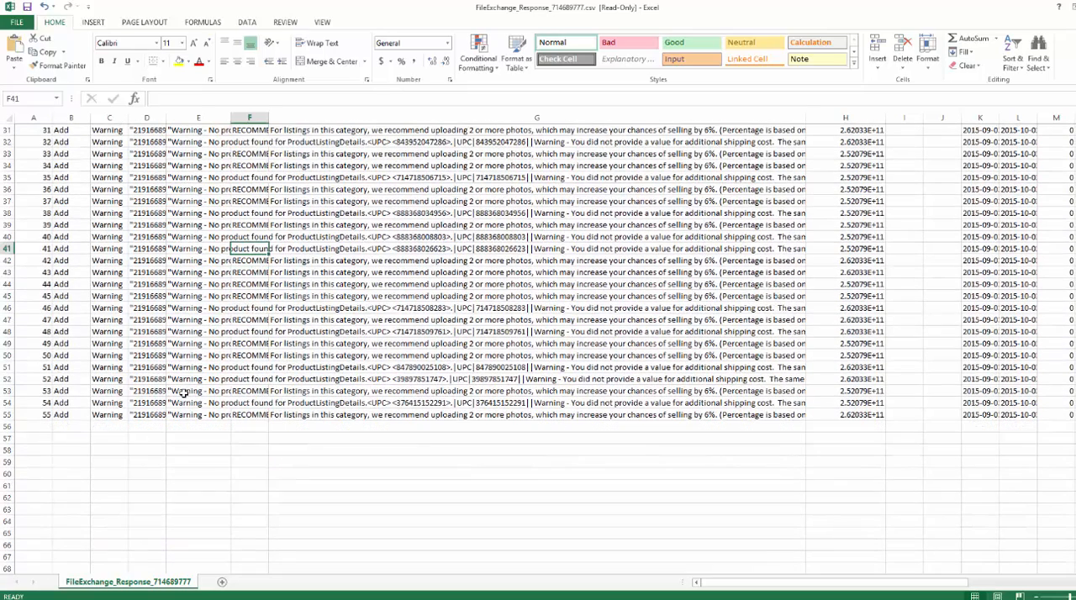
click(221, 414)
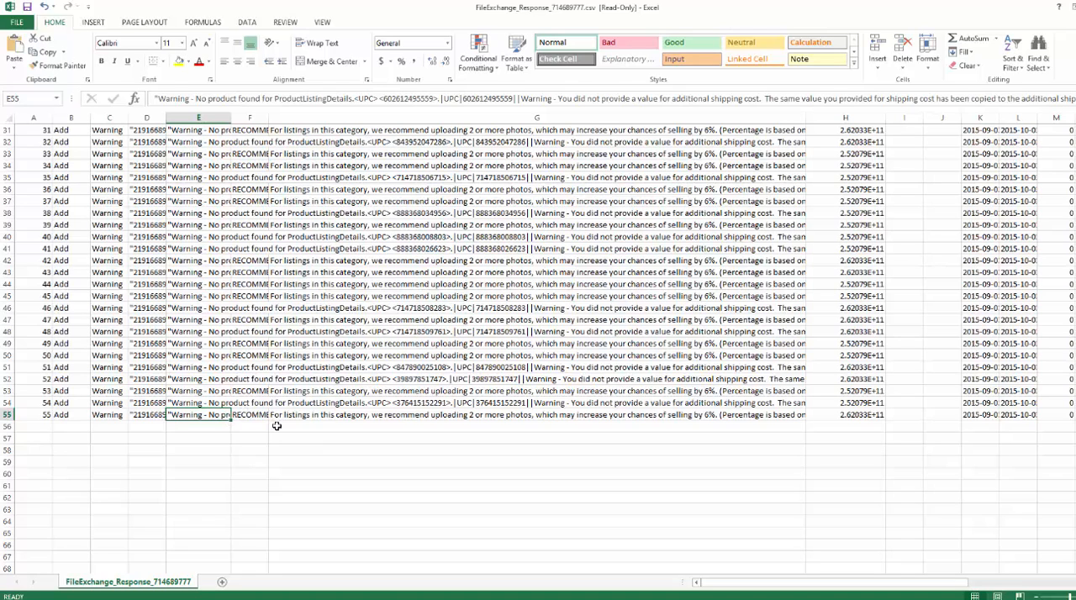
click(448, 416)
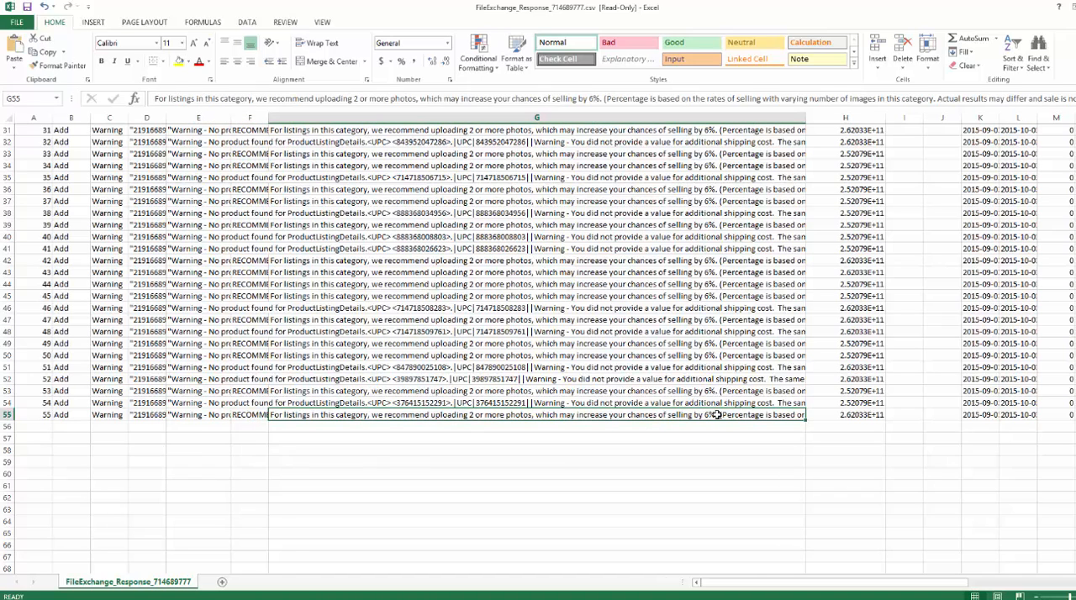
scroll(716, 415, up, 10)
scroll(690, 252, down, 1)
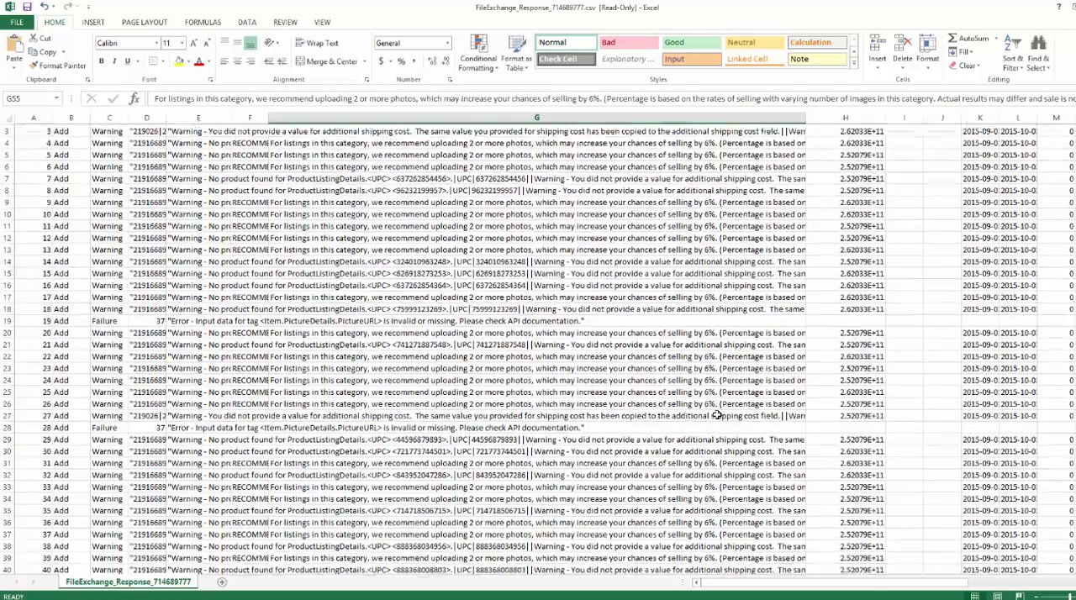
scroll(675, 122, up, 1)
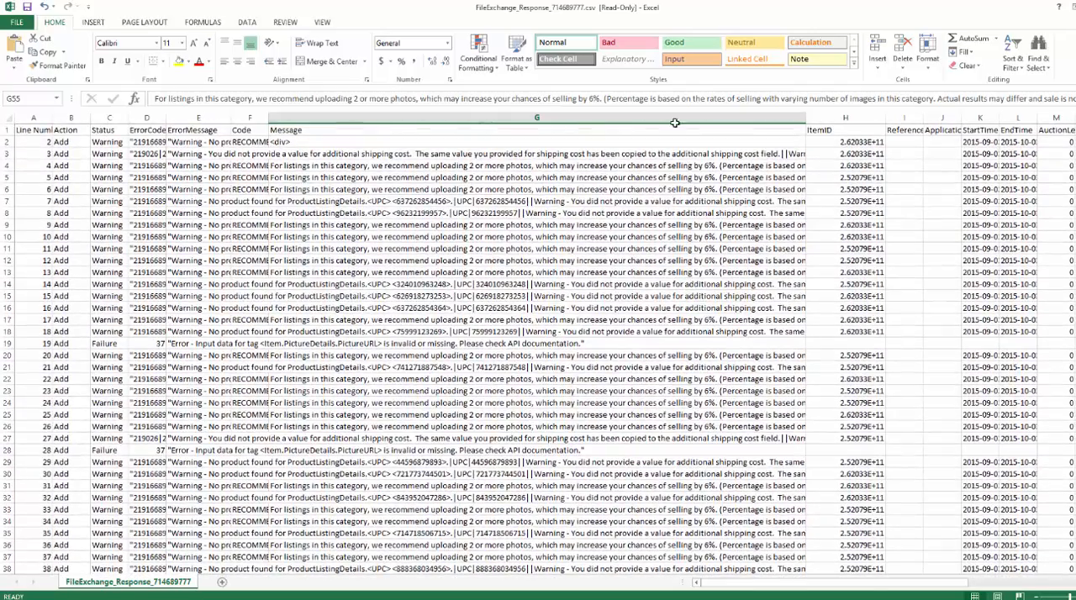
click(215, 165)
Switch back to the eBay upload results page and reload it, continuing past the form resubmission prompt
drag(445, 7, 529, 77)
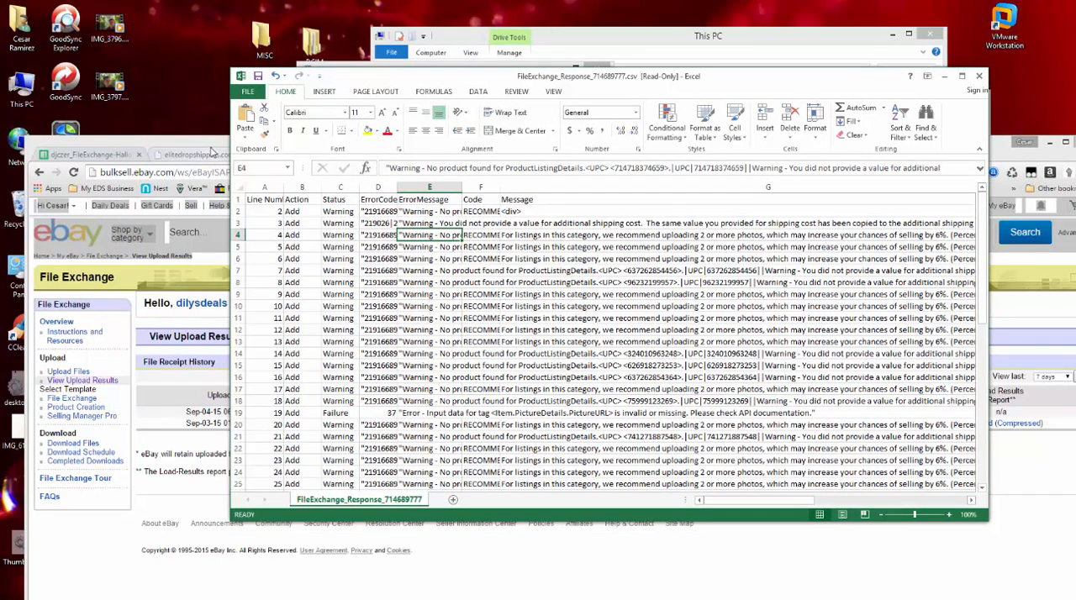
double_click(211, 143)
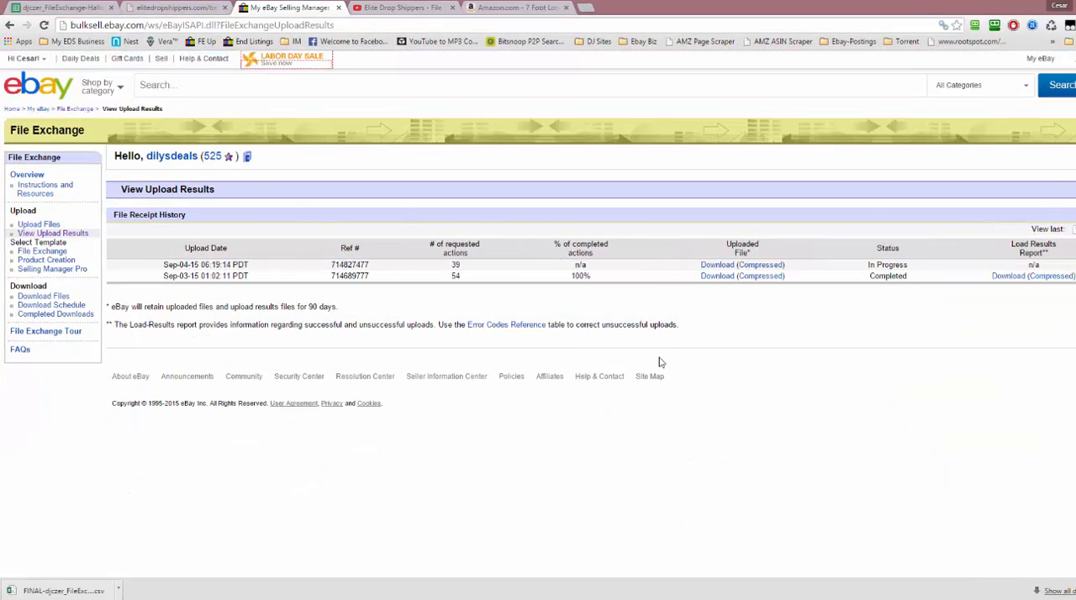
right_click(760, 349)
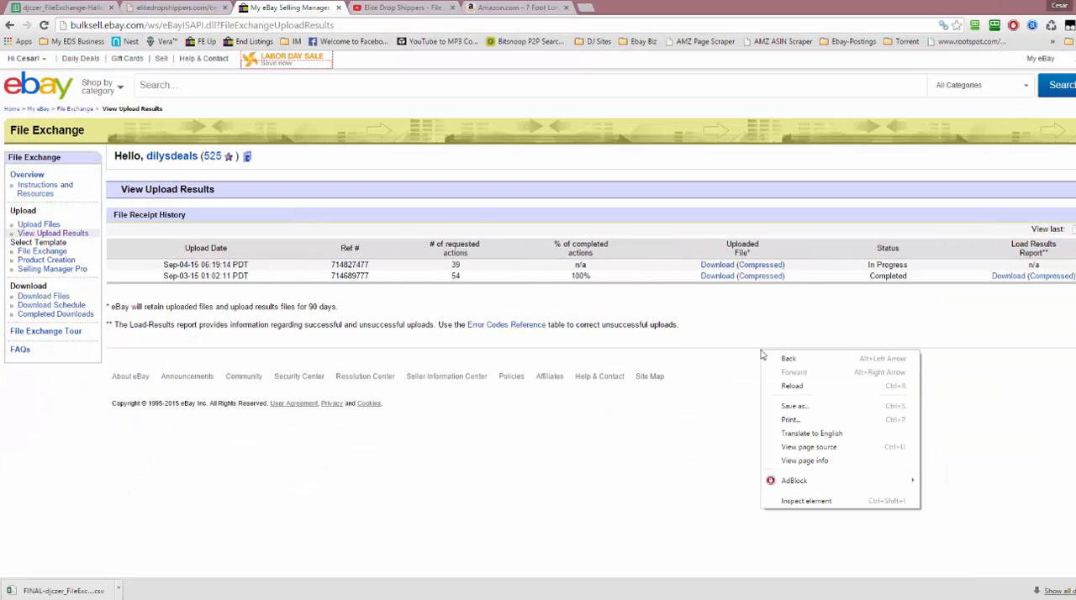
click(808, 393)
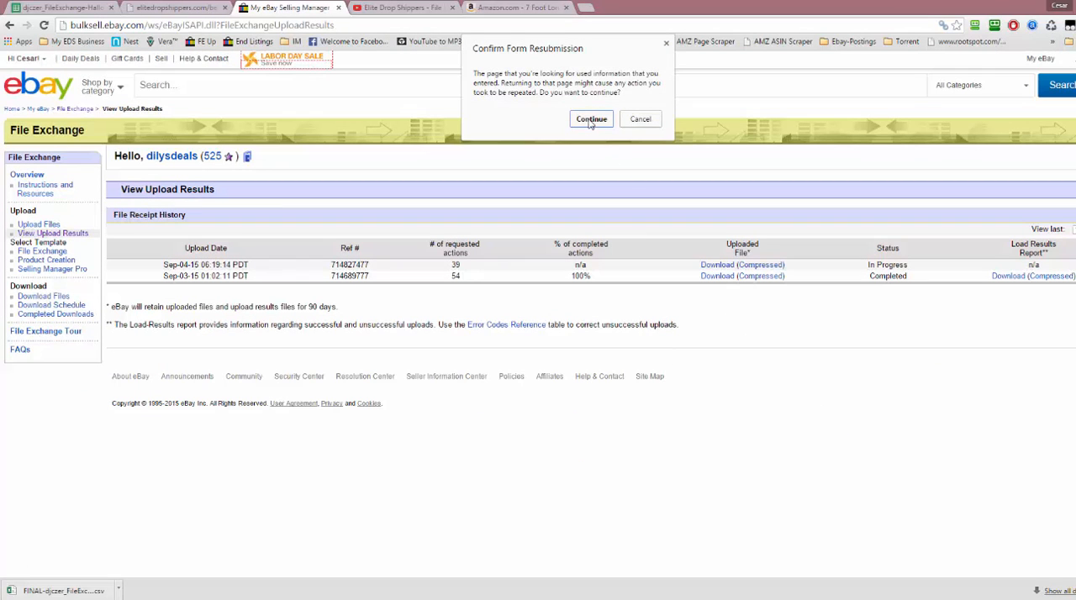
click(591, 113)
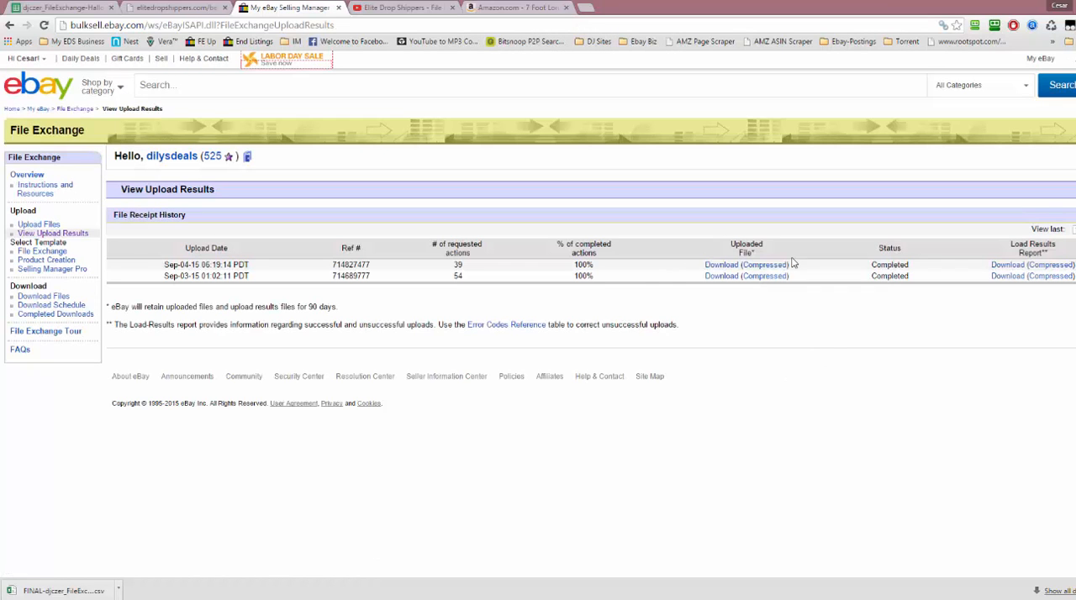
Download the load results report of the Sep-04-15 upload into the Halloween Scrapes folder and open it in Excel
click(1000, 265)
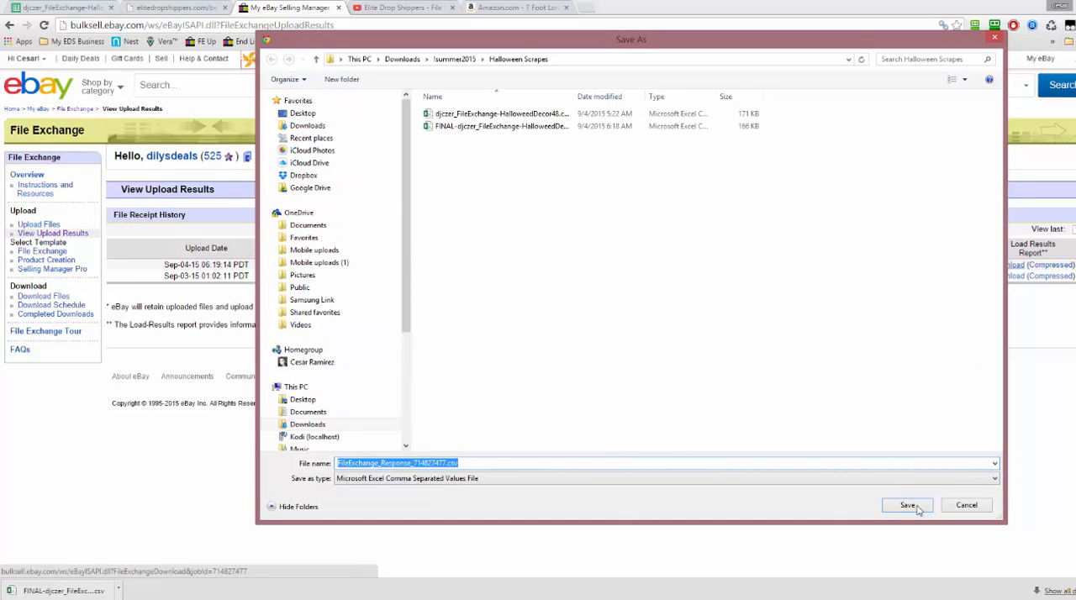
click(907, 505)
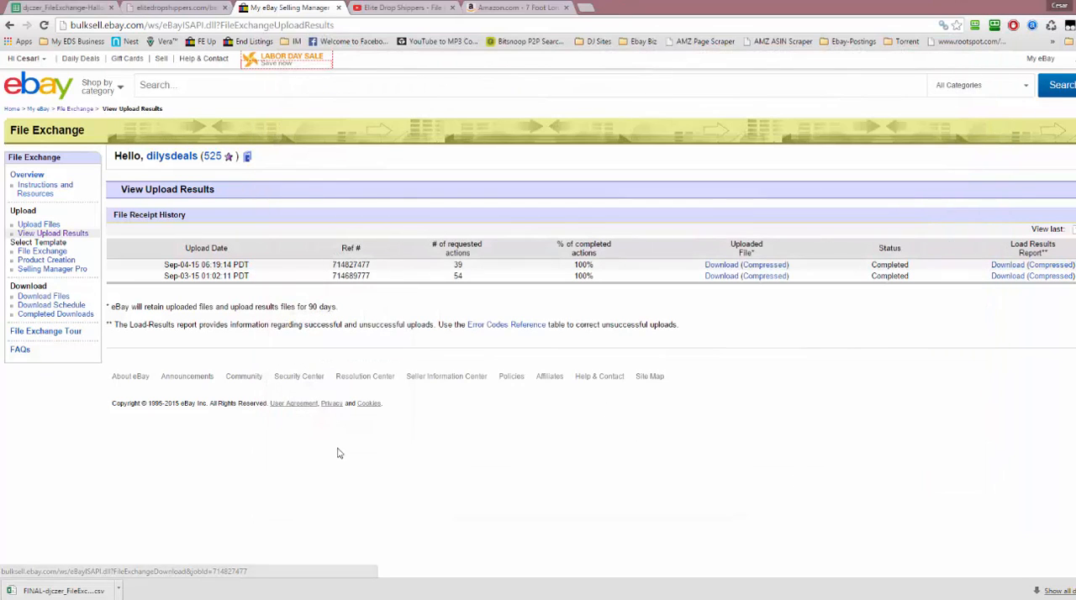
click(59, 591)
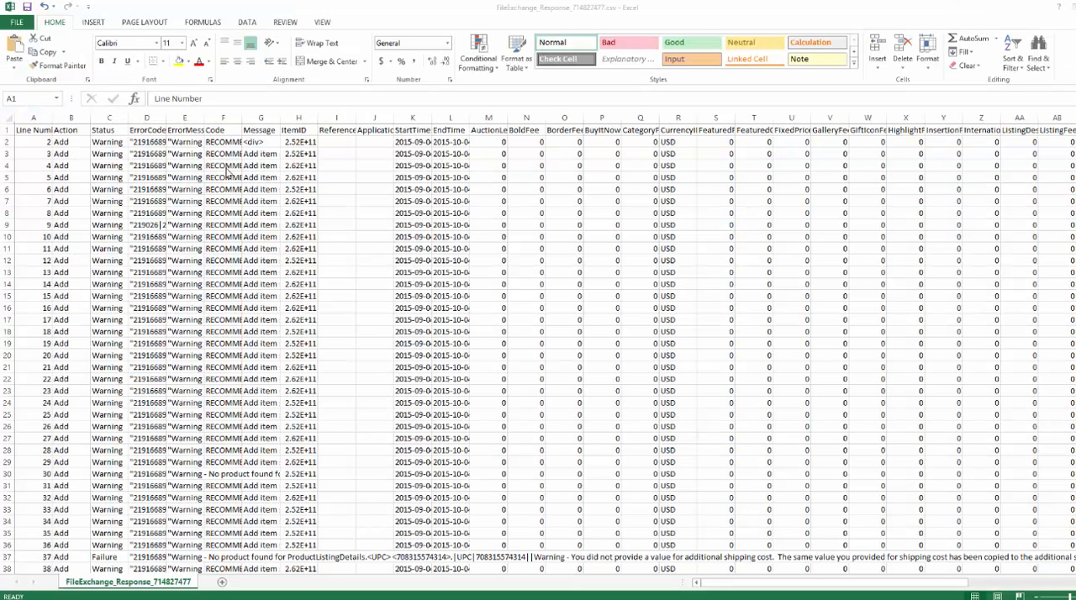
Examine the Failure row on line 37 of the new response report, including its status, error code and error message
scroll(88, 171, down, 5)
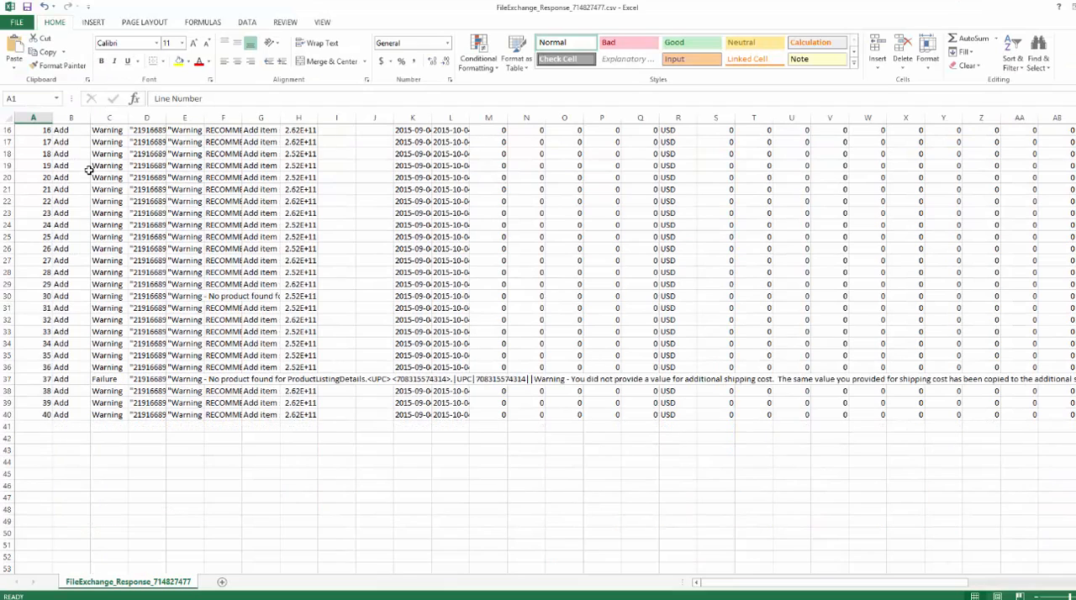
click(211, 379)
click(149, 379)
click(88, 379)
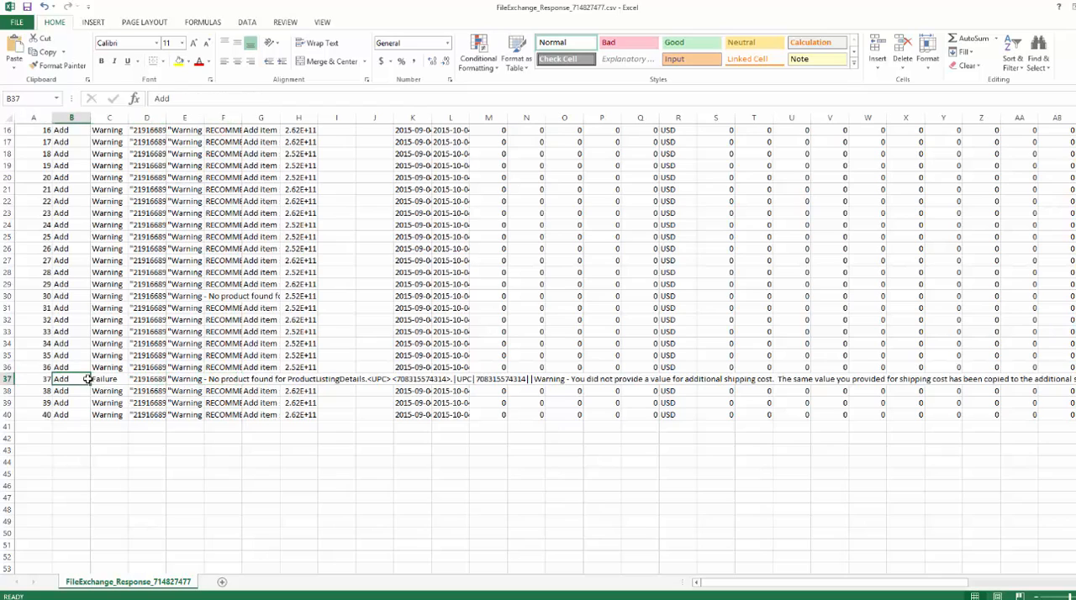
click(172, 379)
click(222, 379)
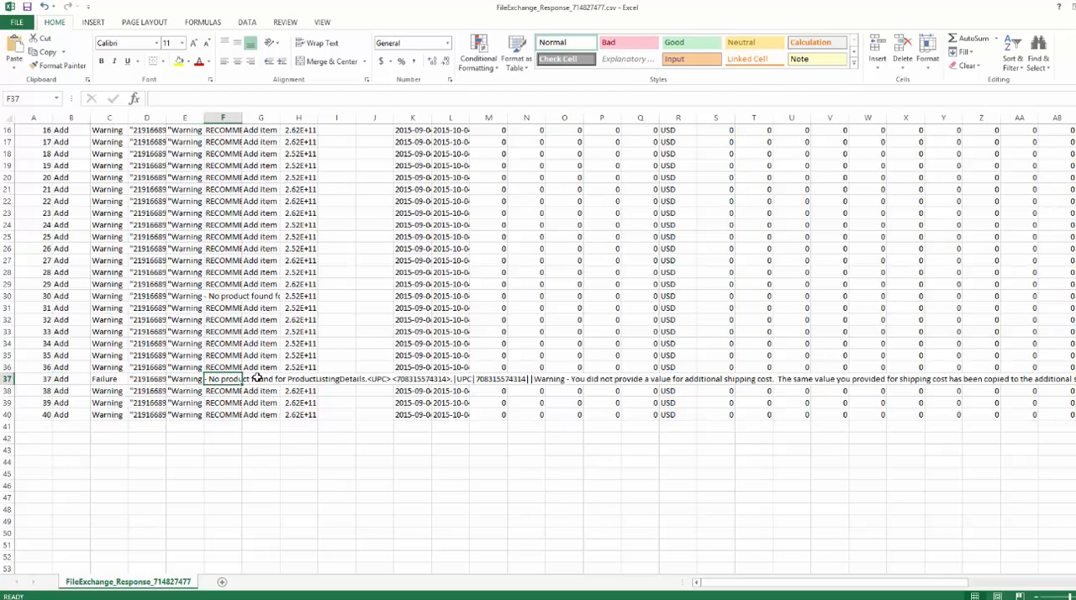
click(336, 379)
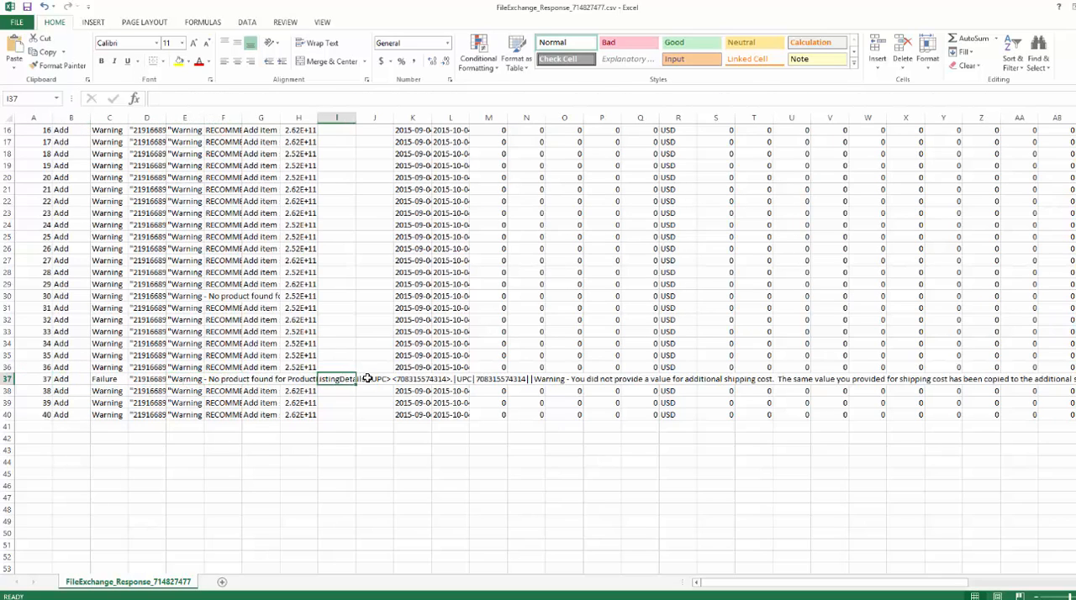
click(370, 379)
click(335, 379)
click(214, 379)
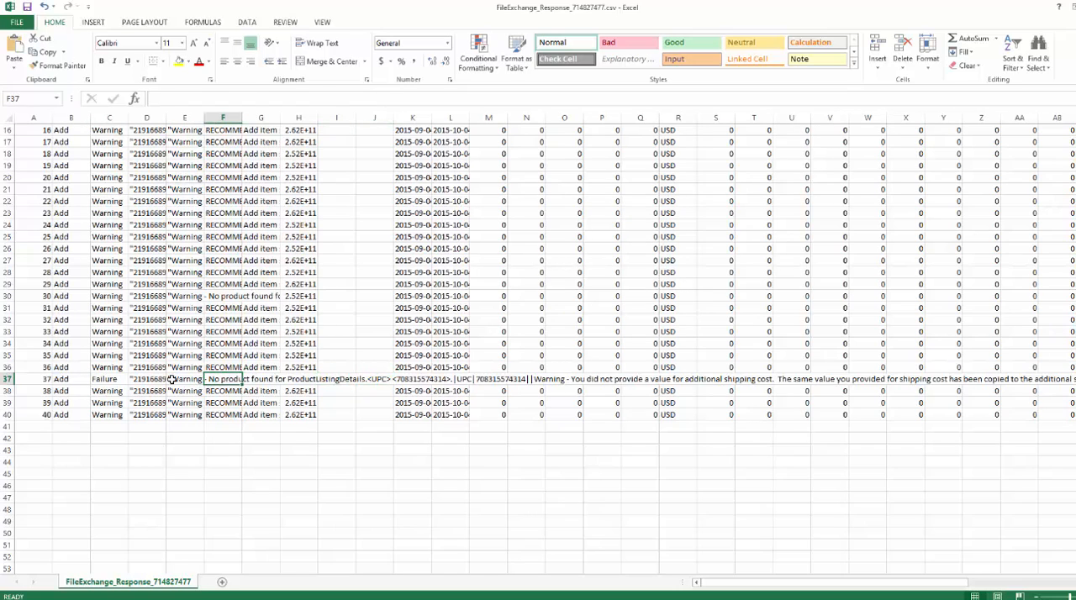
click(134, 379)
click(106, 379)
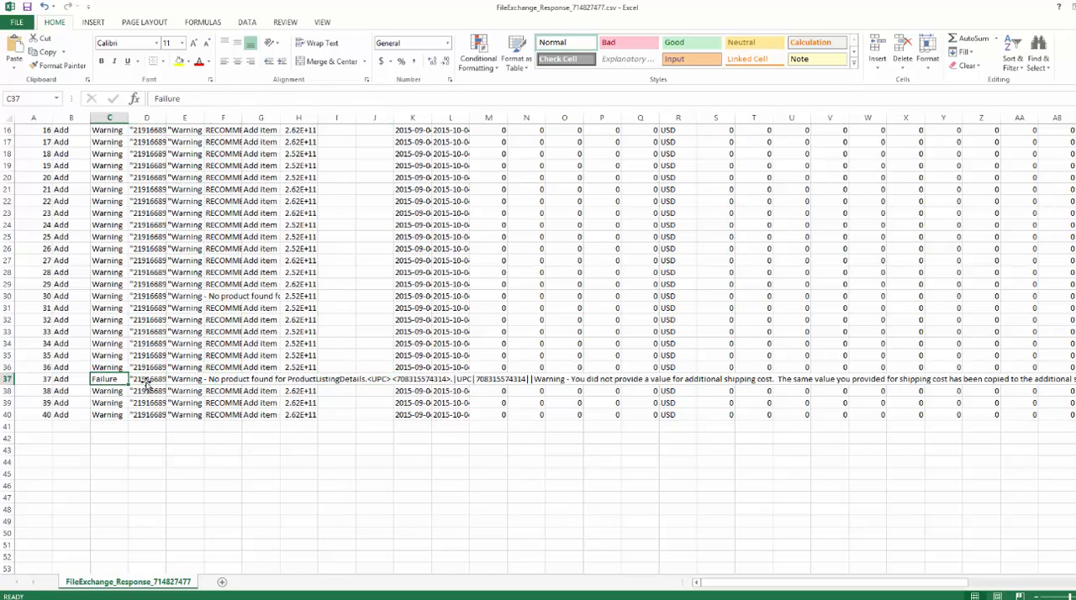
click(155, 382)
click(173, 381)
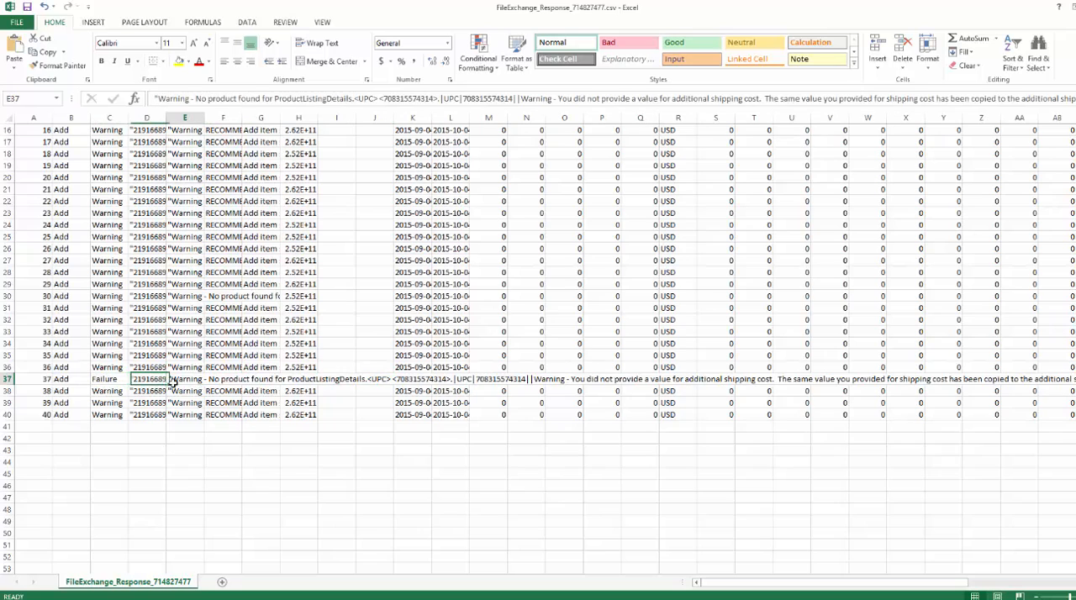
Open the ErrorMessage cell of line 37, read its full text and highlight the part about the listing title limit
double_click(173, 385)
click(178, 383)
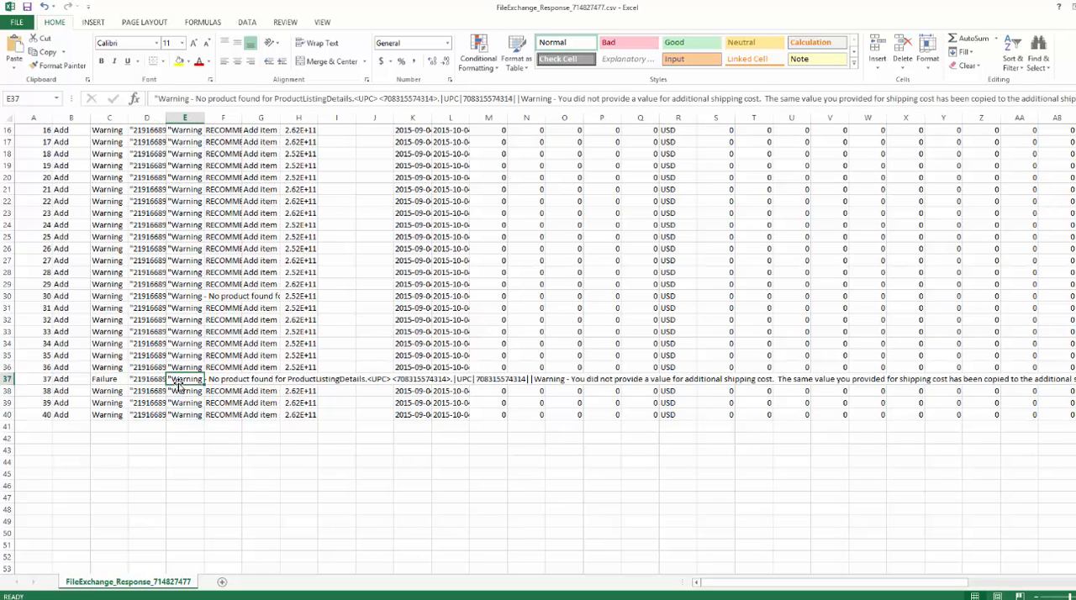
double_click(178, 385)
click(182, 380)
double_click(182, 380)
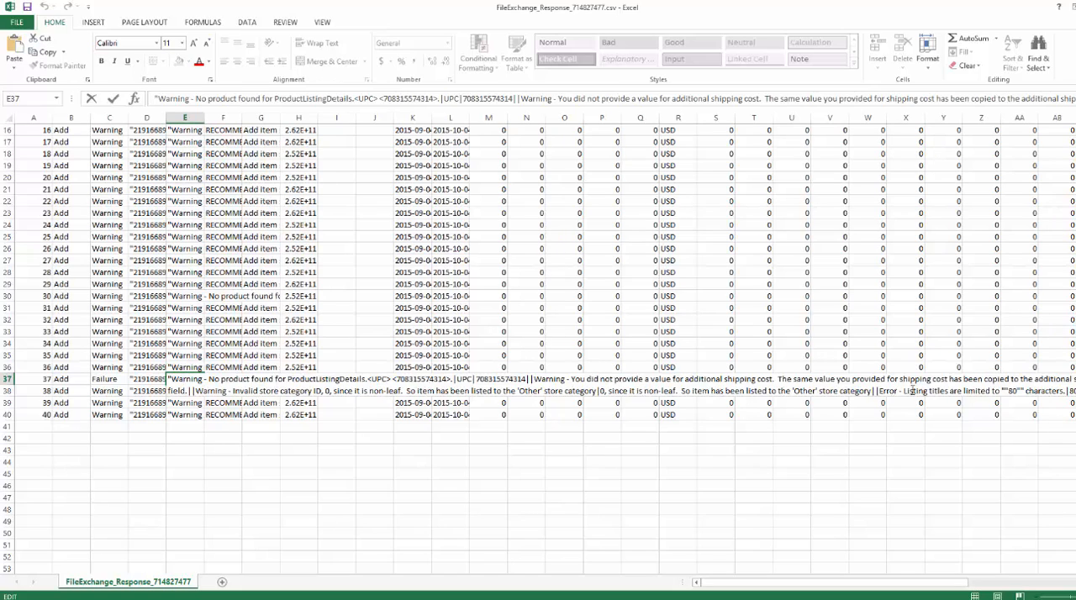
drag(914, 390, 1074, 390)
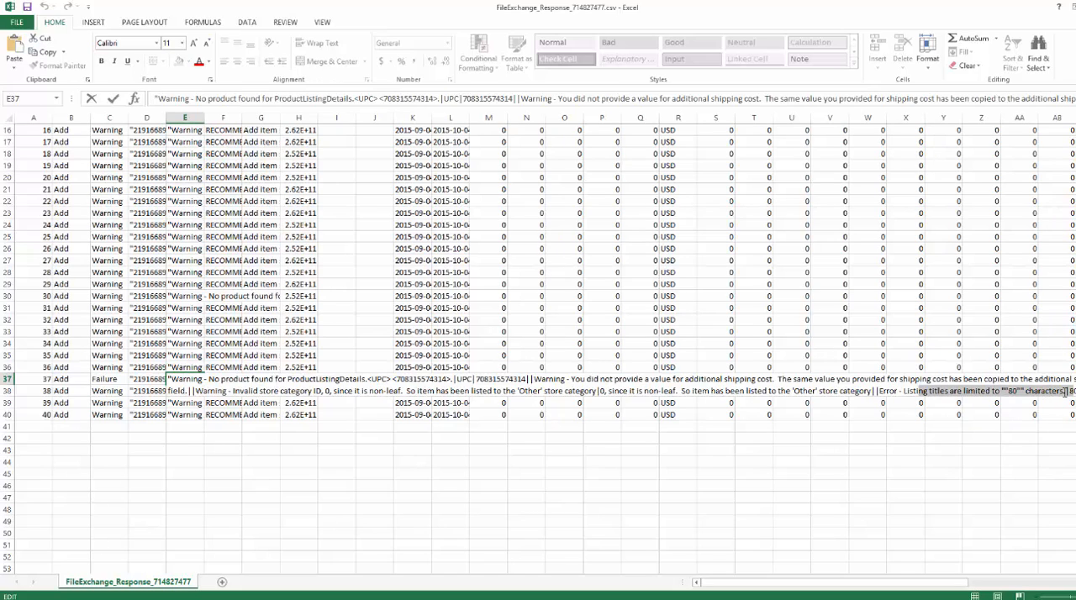
click(146, 383)
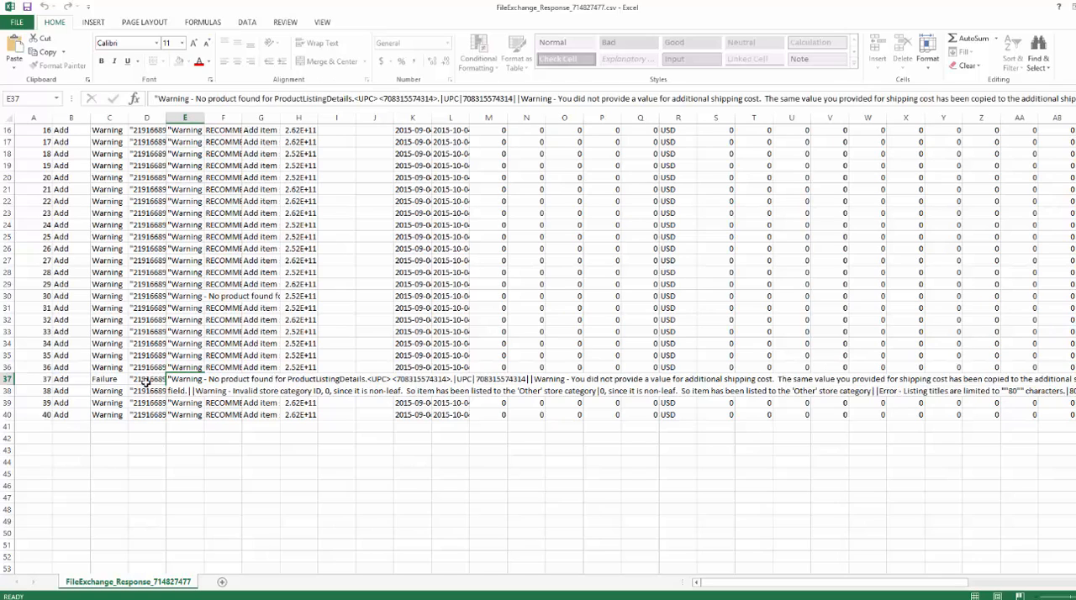
click(187, 382)
click(37, 380)
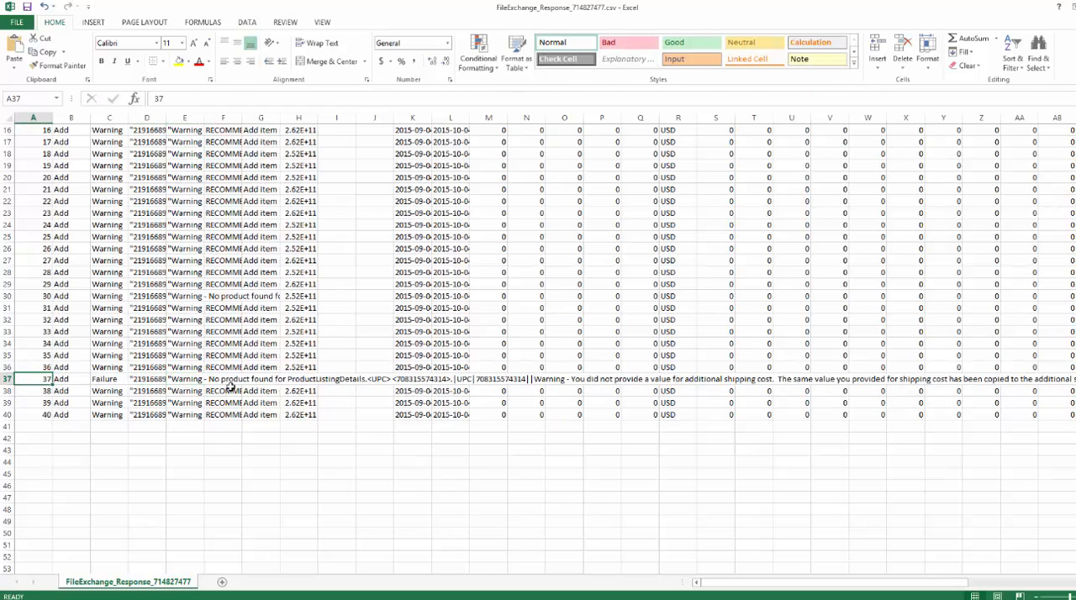
Switch to the HalloweedDecor48 spreadsheet in Google Sheets and copy the full title of the SunRise item in row 37
drag(331, 12, 997, 153)
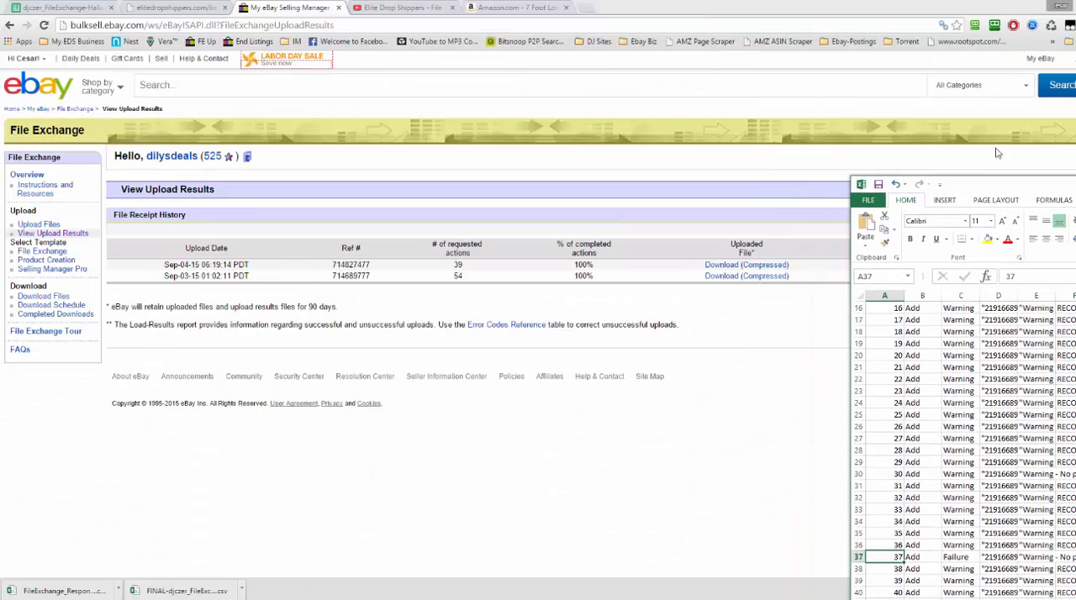
click(50, 6)
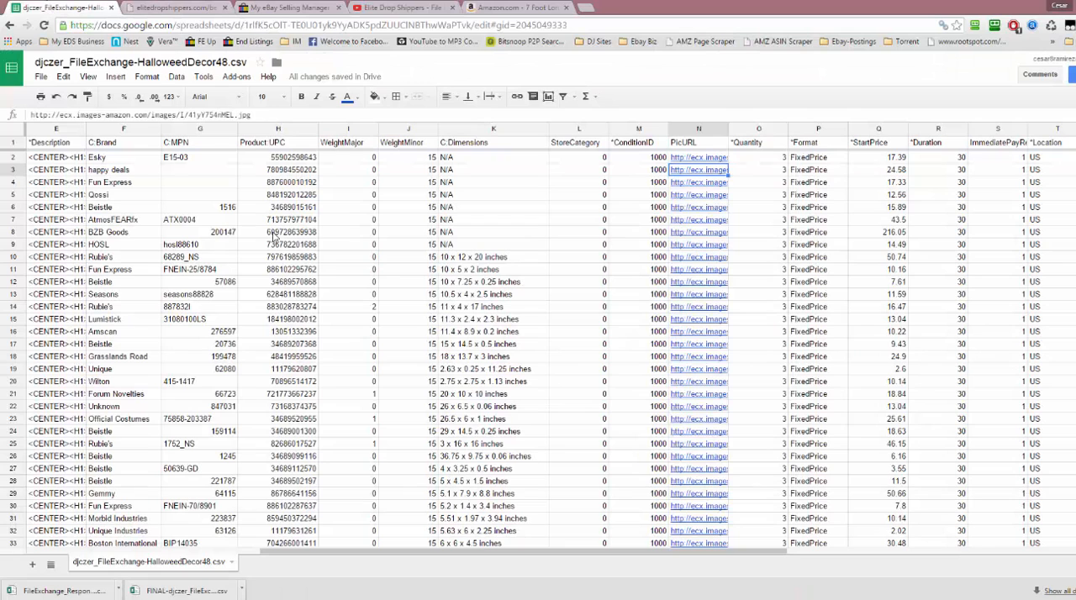
scroll(292, 450, down, 7)
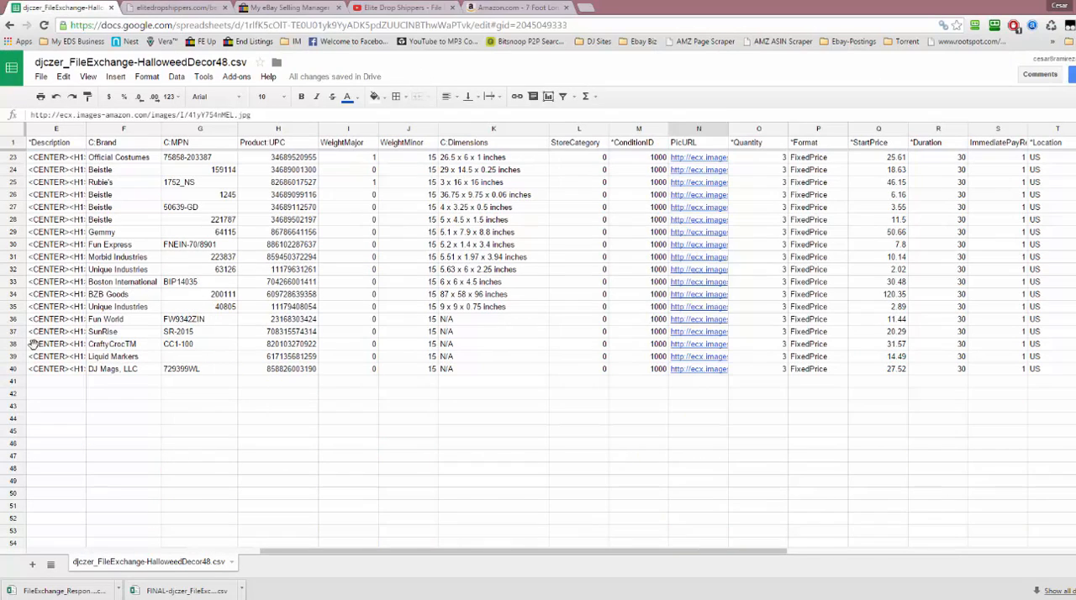
click(112, 331)
drag(331, 553, 46, 551)
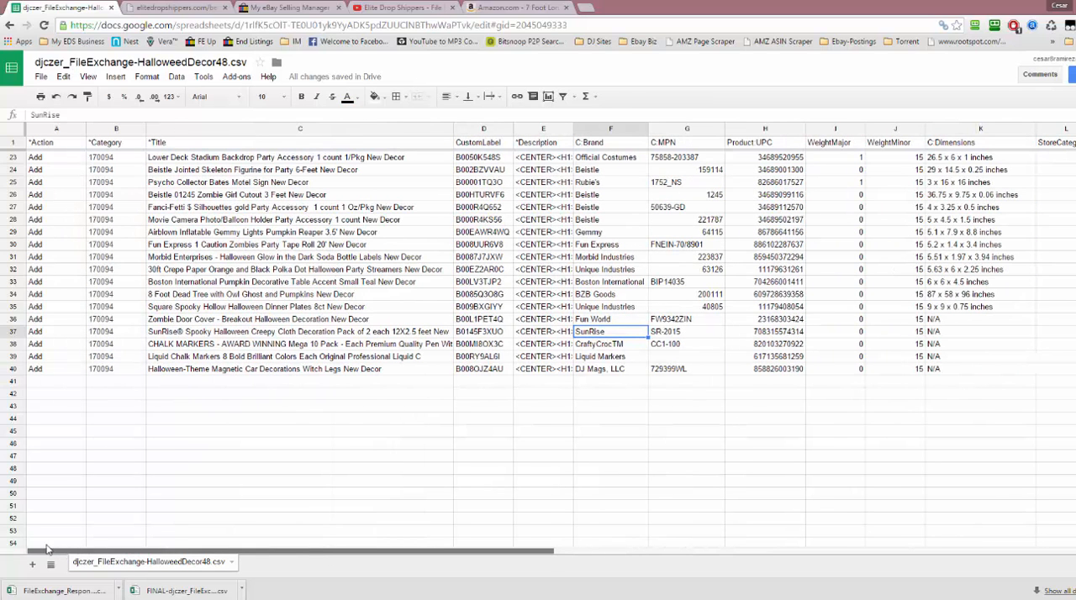
click(370, 332)
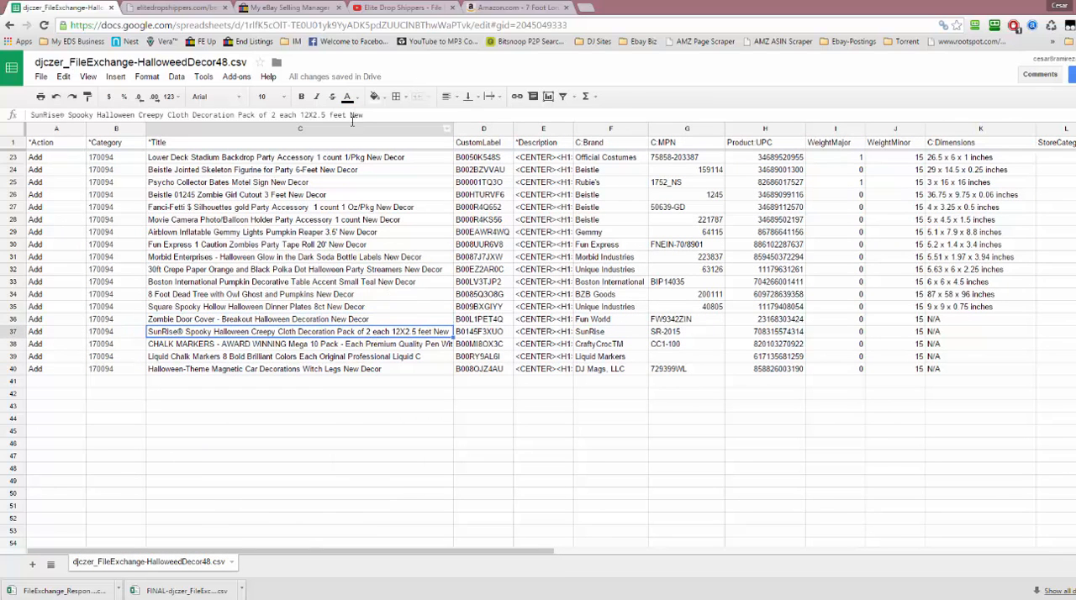
drag(367, 115, 4, 111)
key(ctrl+c)
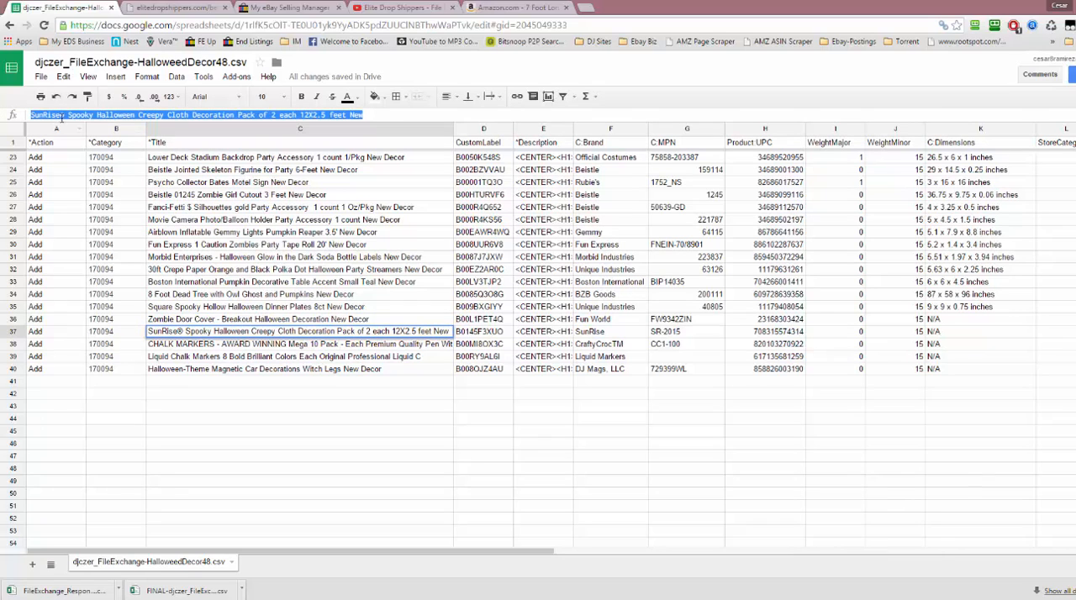
Open the Title Builder on the Elite Dropshippers site and paste the copied SunRise title to check its character count
click(216, 10)
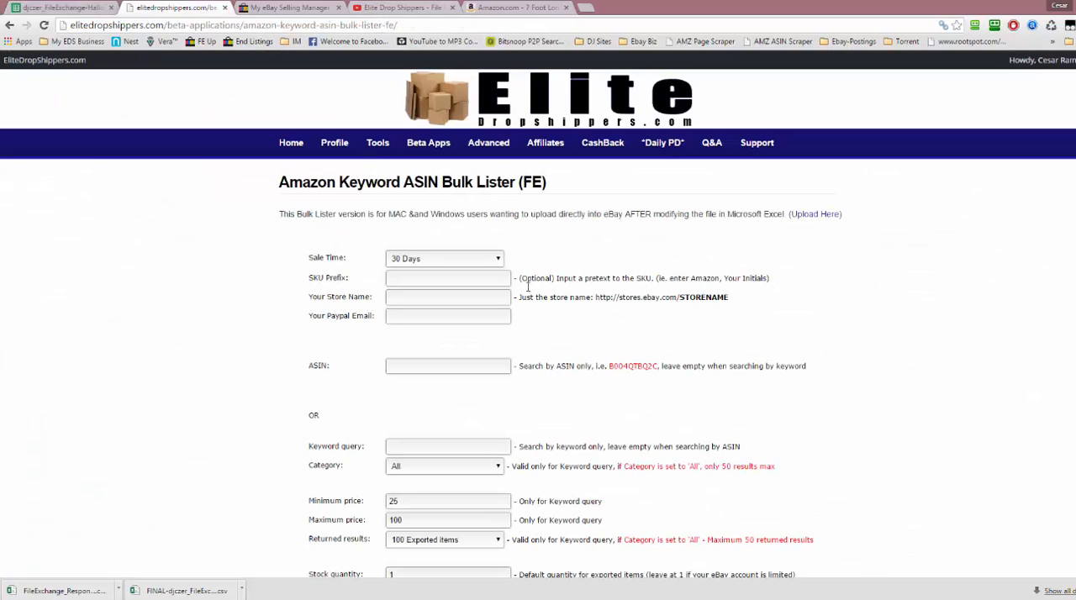
mouse_move(362, 159)
click(543, 173)
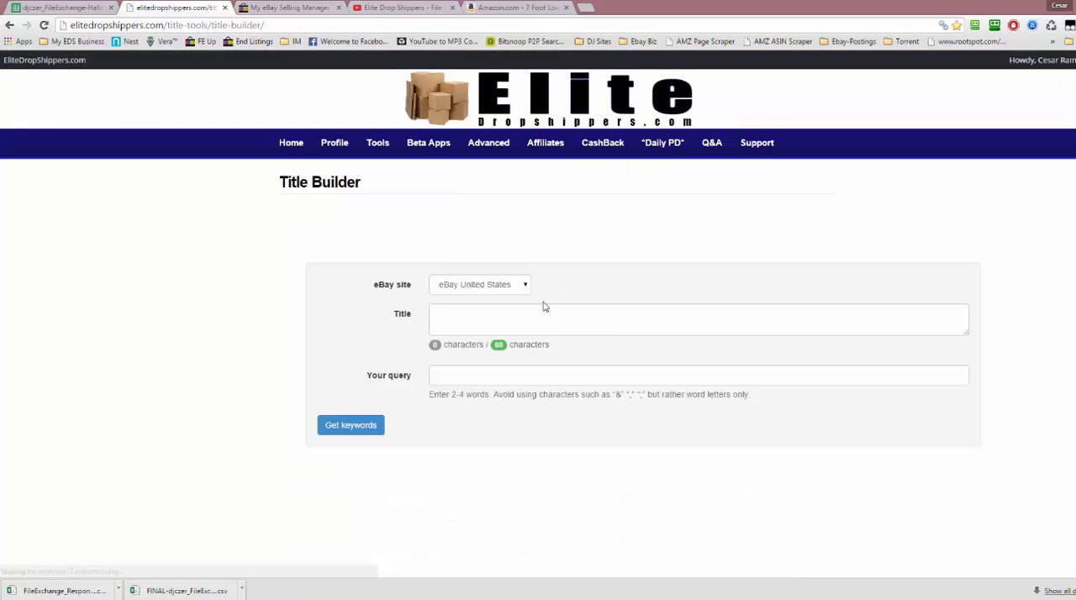
click(544, 322)
key(ctrl+v)
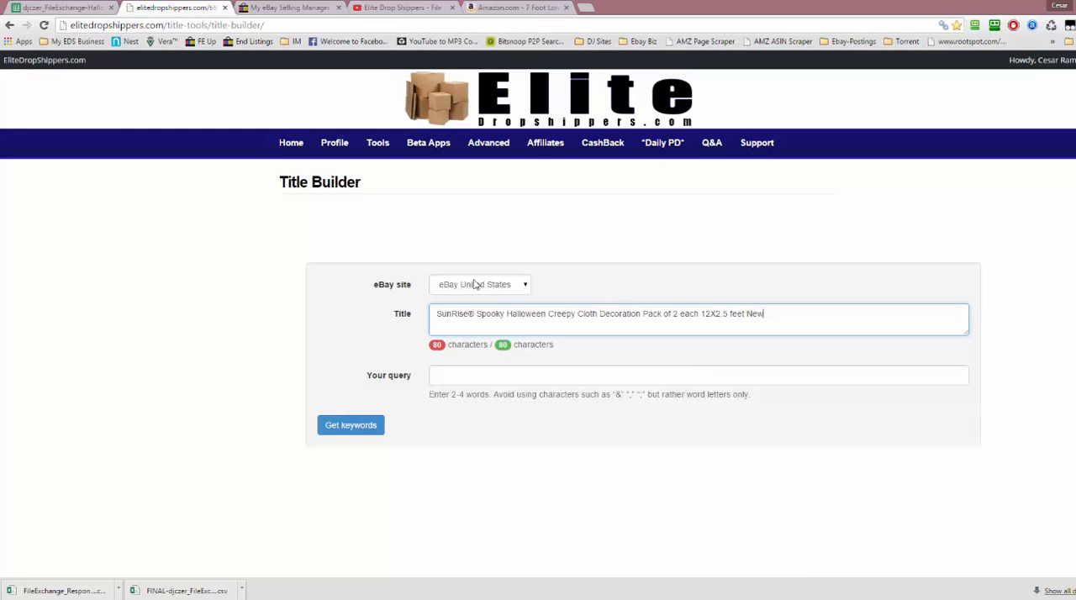
Bring the FileExchange_Response report back into view and examine the rows around the failed line 37 through the last line
drag(1074, 183, 853, 51)
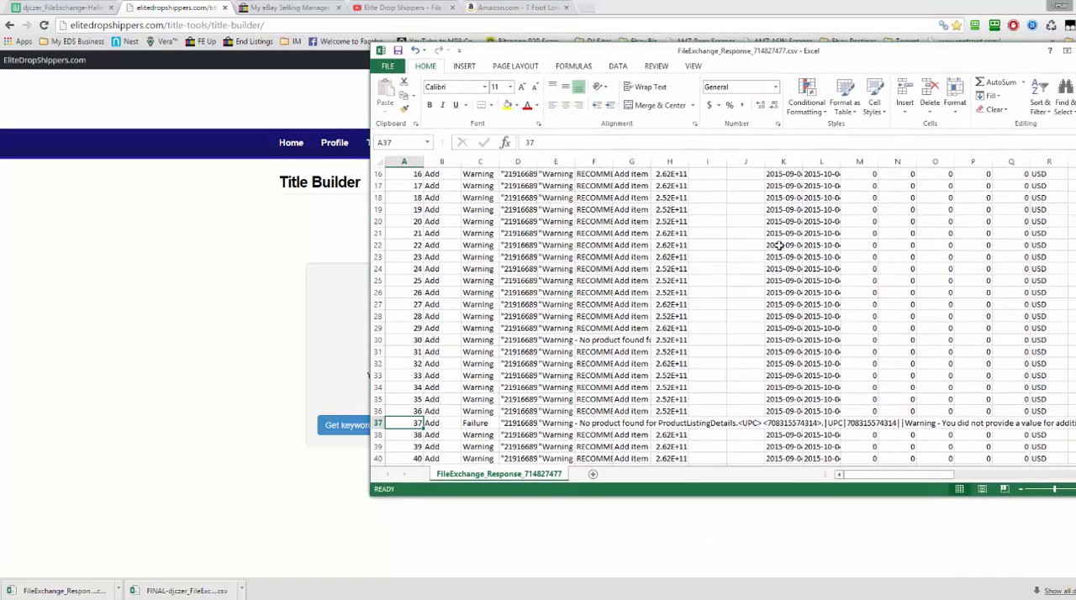
scroll(765, 277, down, 1)
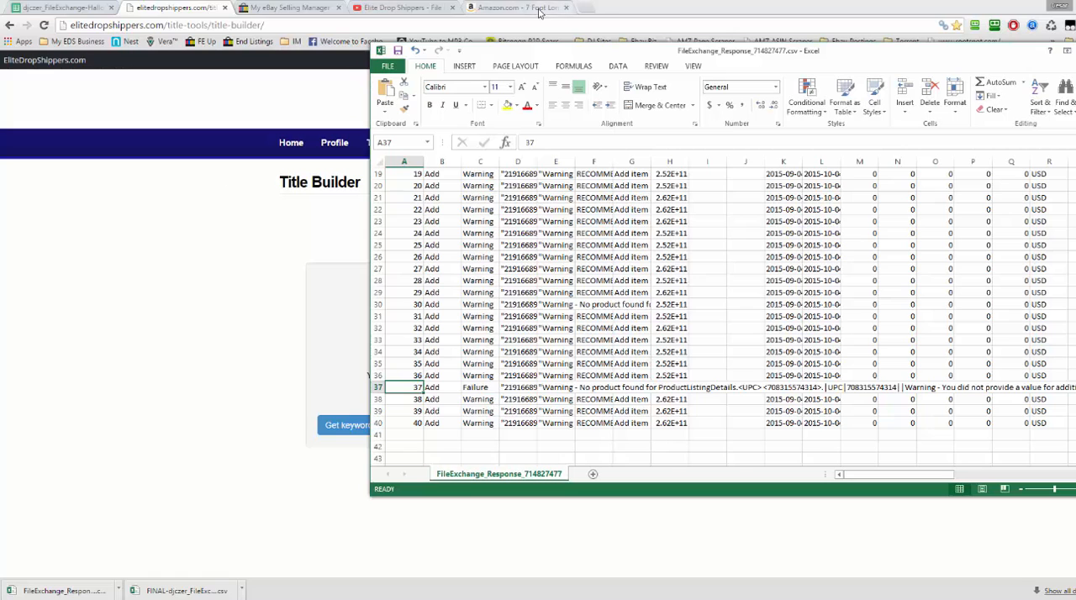
Switch to the HalloweedDecor48 spreadsheet, copy the CHALK MARKERS title in row 38 and widen the Title column to fit it
click(30, 7)
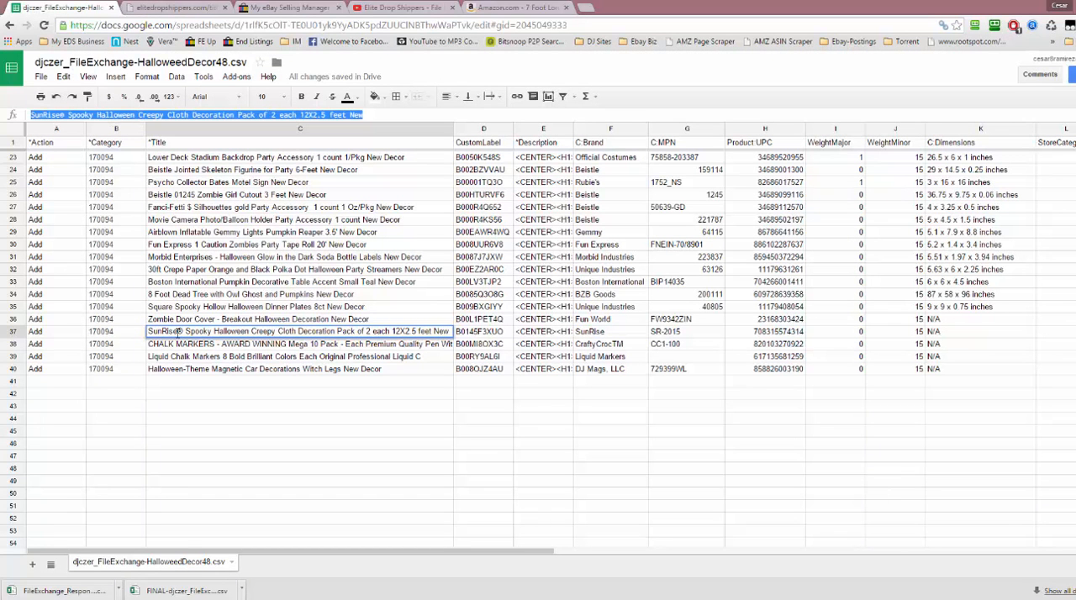
double_click(274, 332)
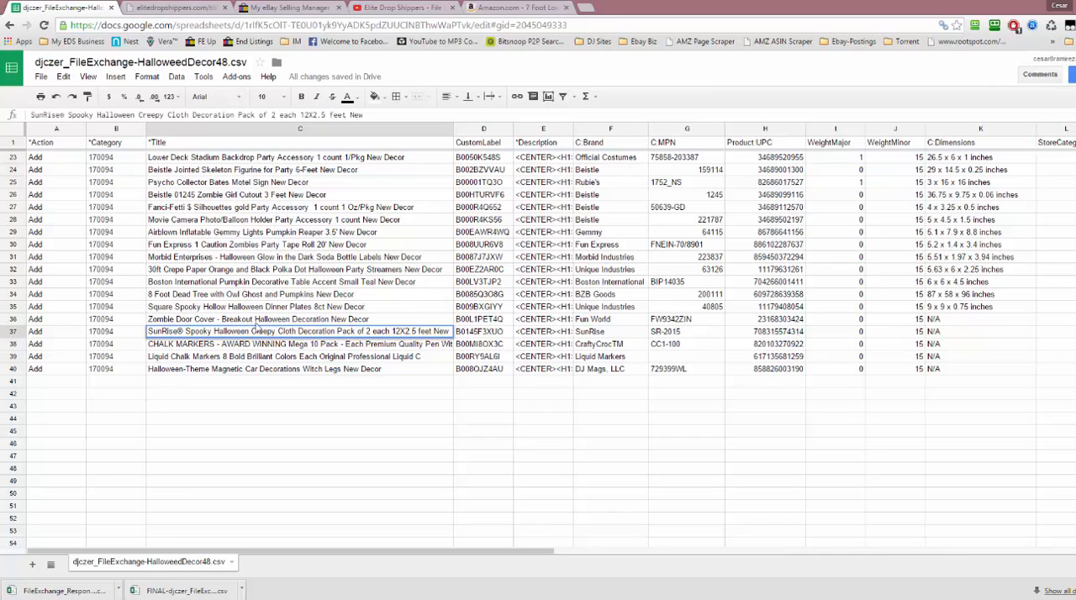
click(330, 346)
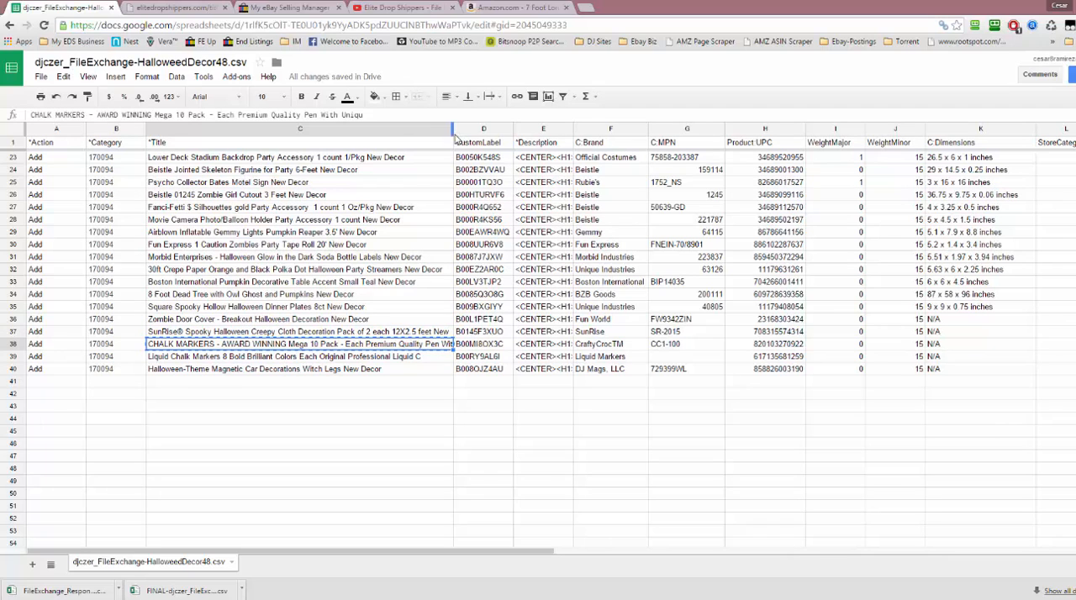
drag(453, 132, 603, 147)
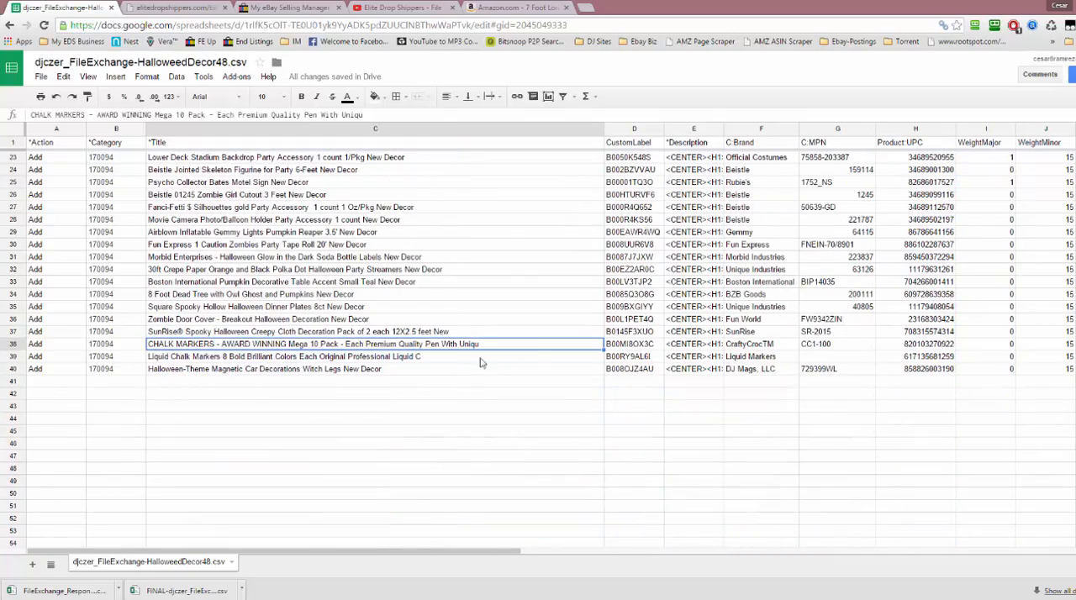
Replace the title in the Elite Dropshippers Title Builder with the copied CHALK MARKERS title to check its character count
click(185, 8)
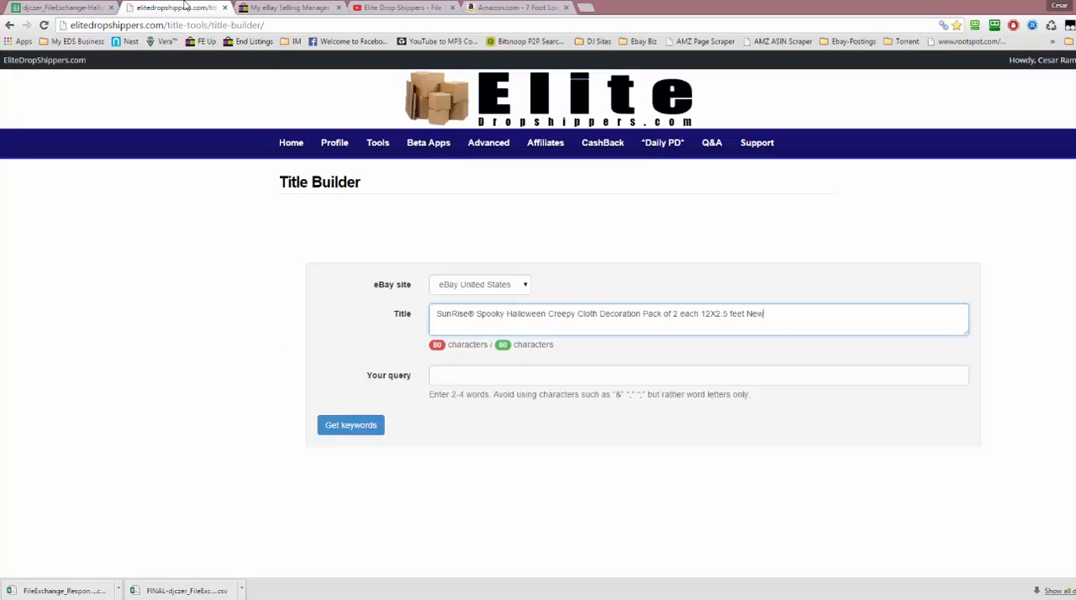
key(ctrl+a)
text(CHALK MARKERS - AWARD WINNING Mega 10 Pack - Each Premium Quality Pen With Uniqu)
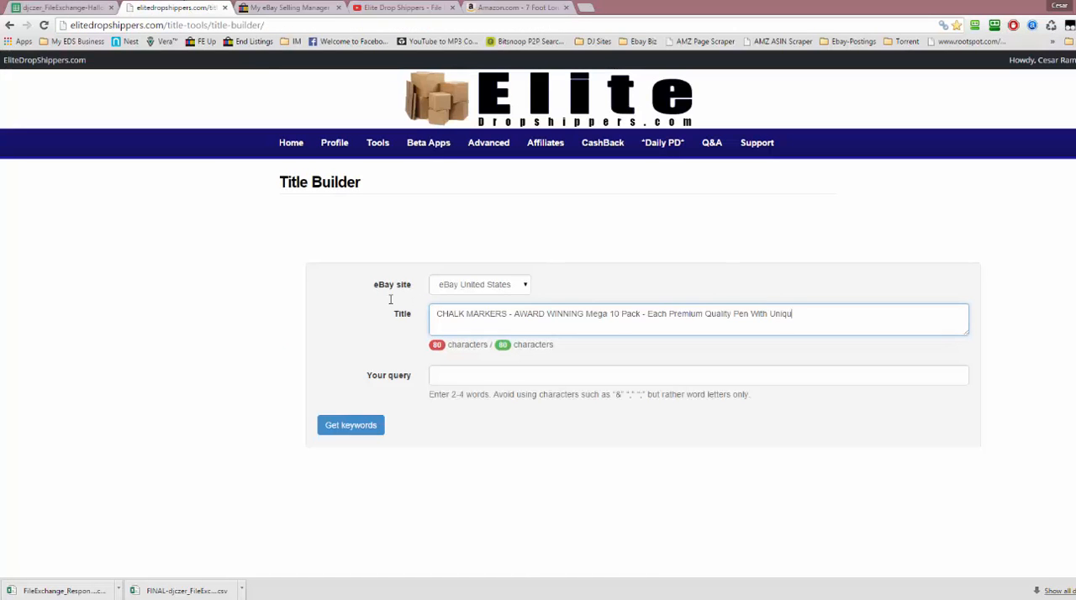
key(ctrl+a)
click(293, 304)
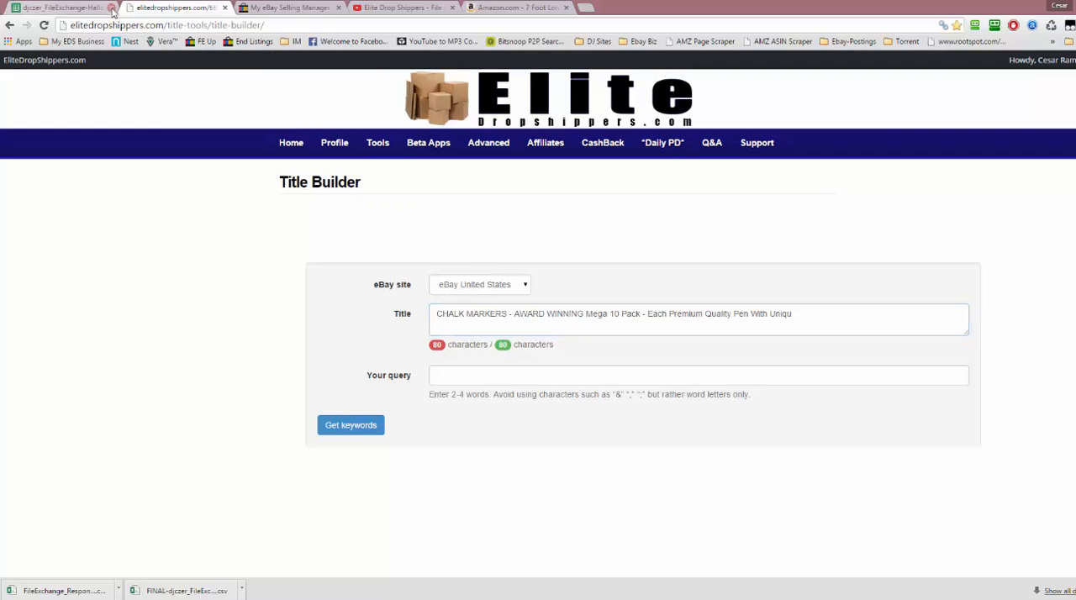
Switch to eBay, go from the upload results to My eBay and open the active listings of Selling Manager Pro
click(51, 7)
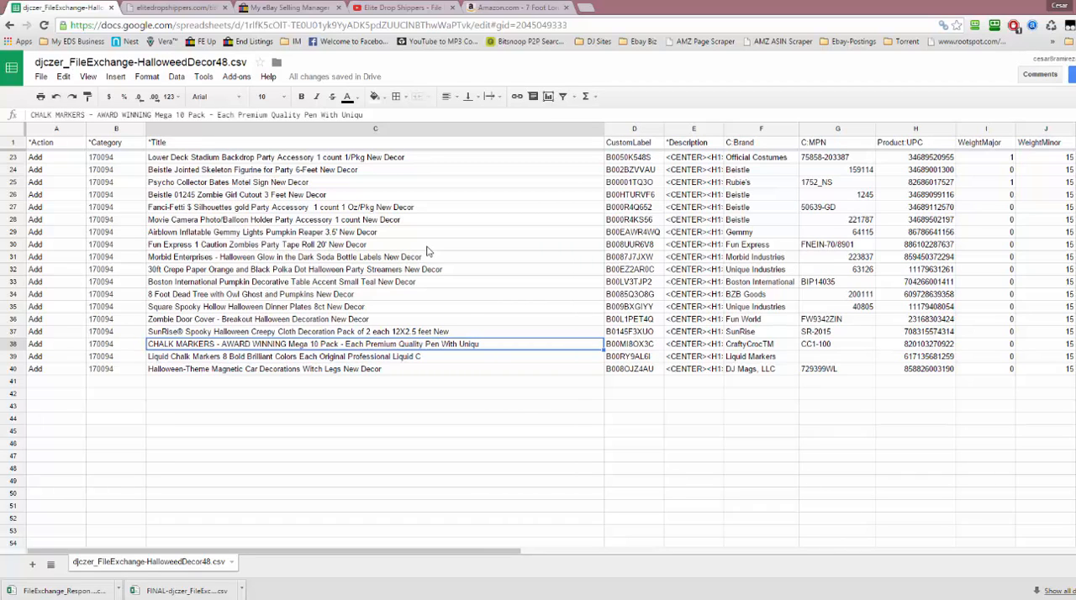
click(279, 8)
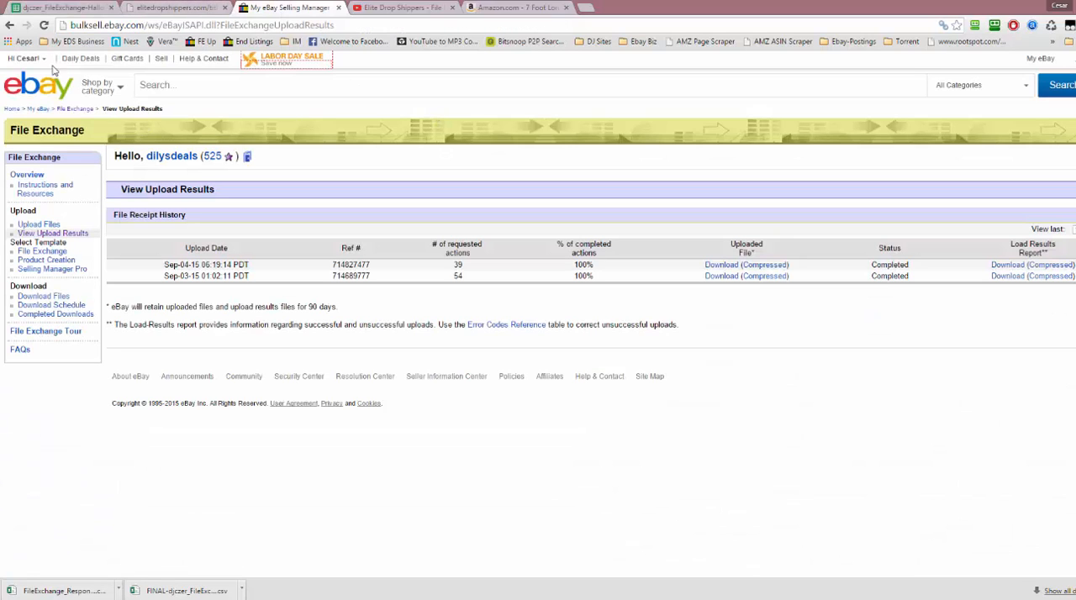
click(1035, 59)
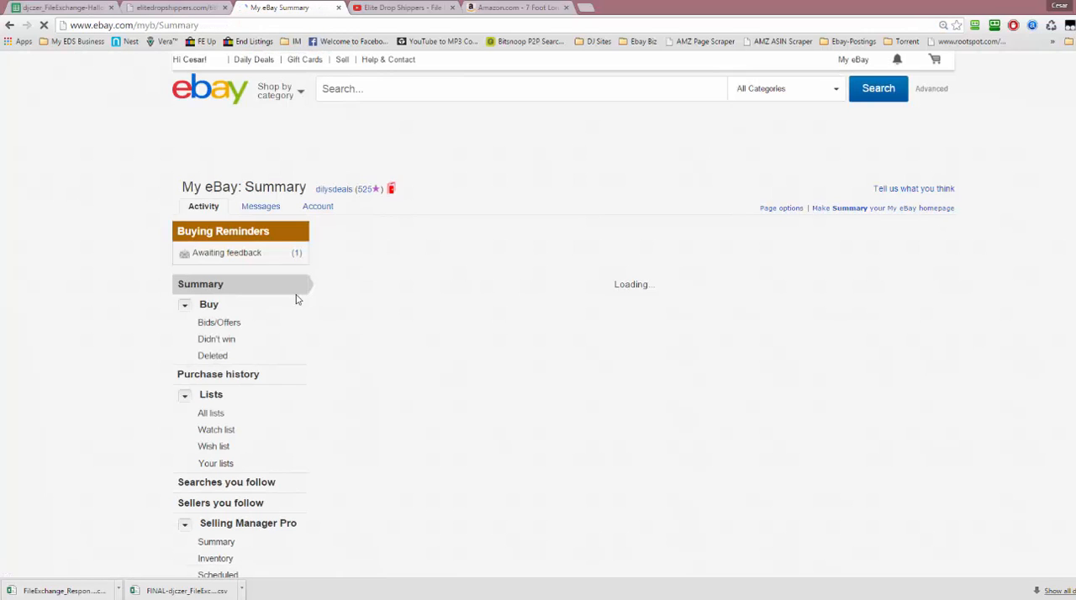
scroll(302, 294, down, 3)
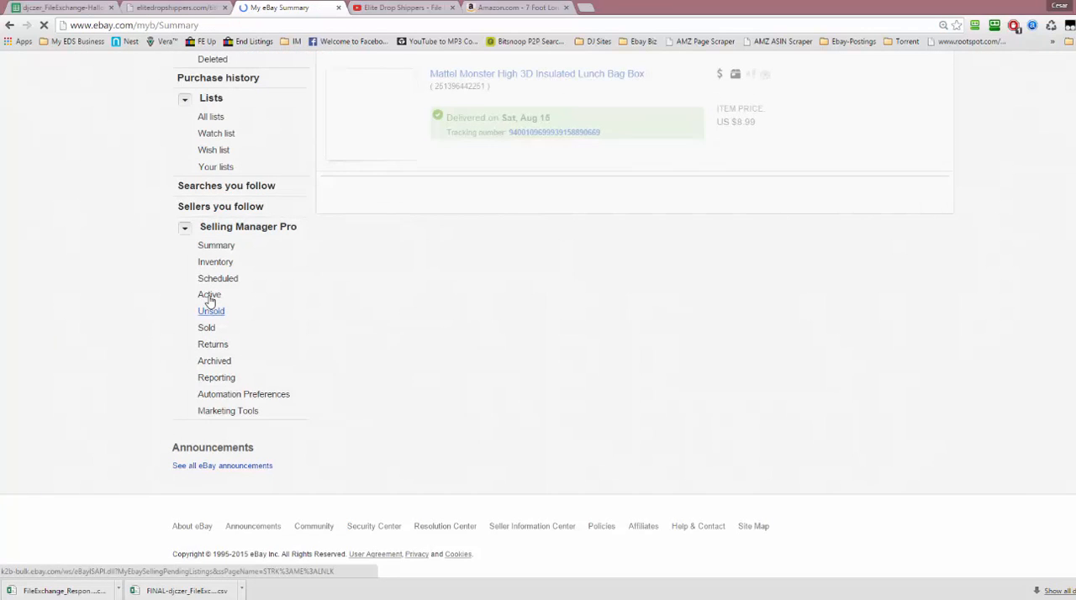
click(209, 296)
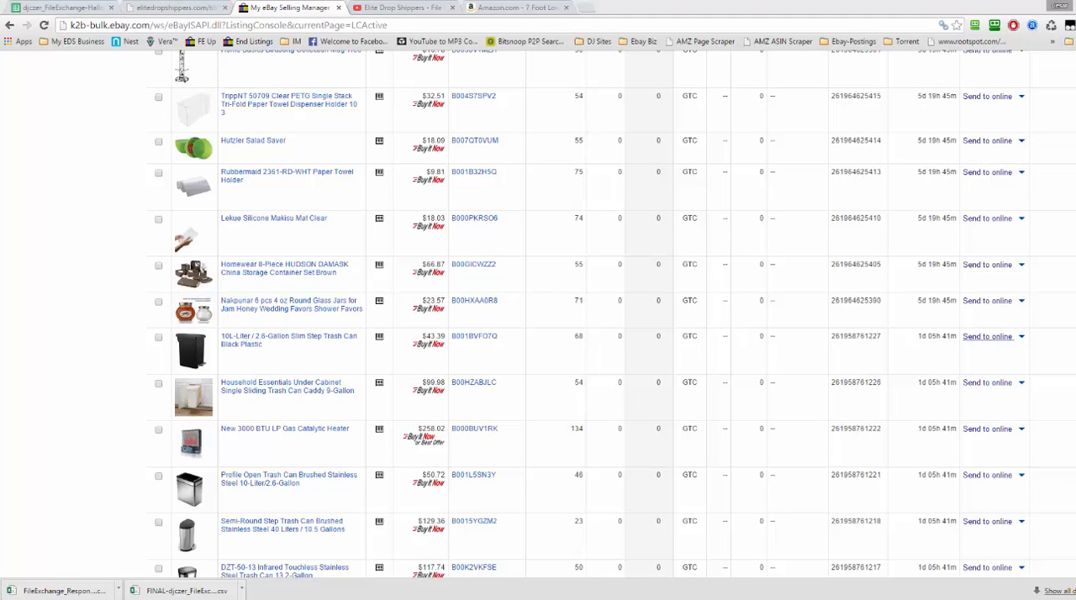
Look through the active listings to the totals, and check the titles and thumbnails of the newly uploaded Halloween decor items
scroll(538, 313, down, 15)
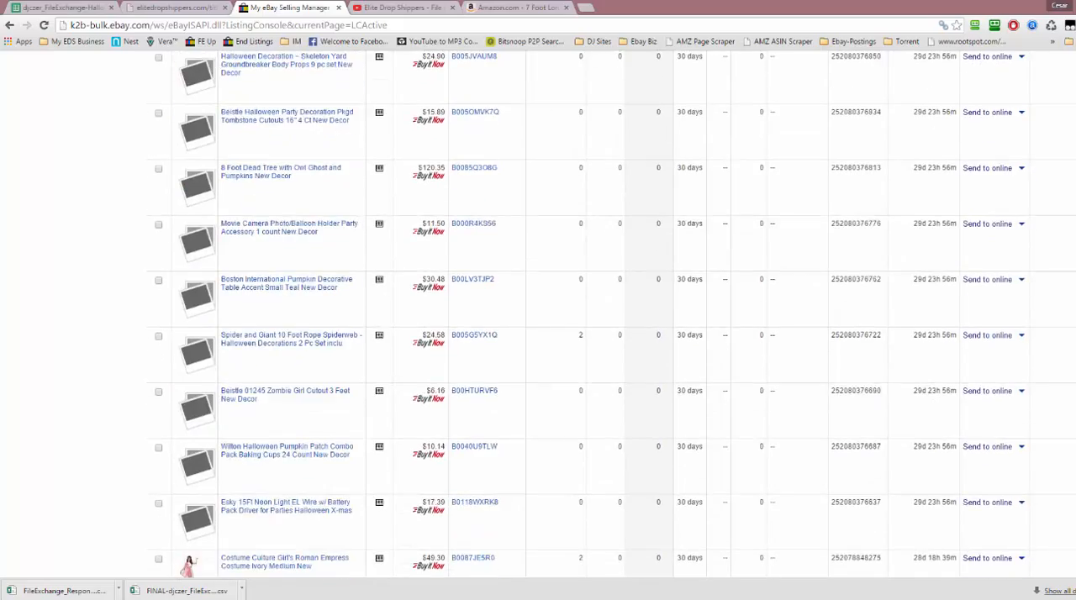
scroll(538, 313, down, 20)
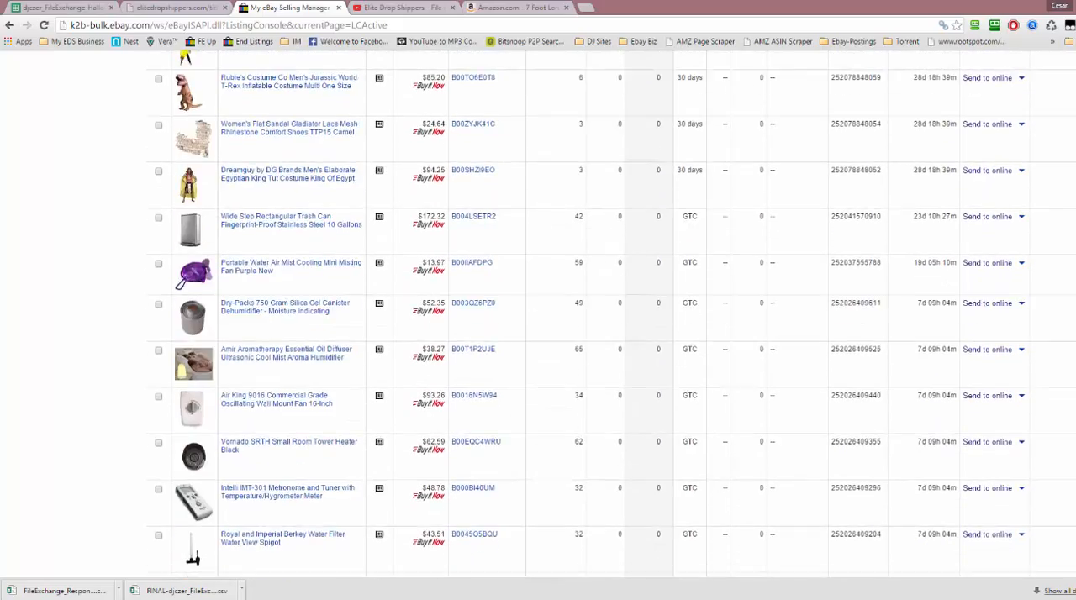
scroll(538, 314, down, 20)
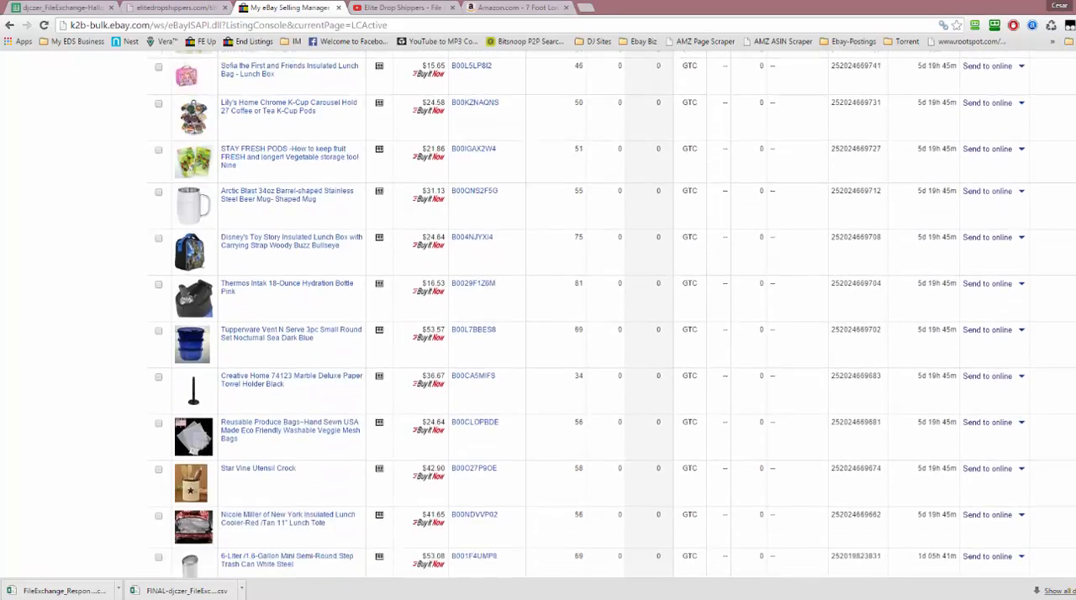
scroll(538, 313, down, 2)
scroll(538, 313, up, 5)
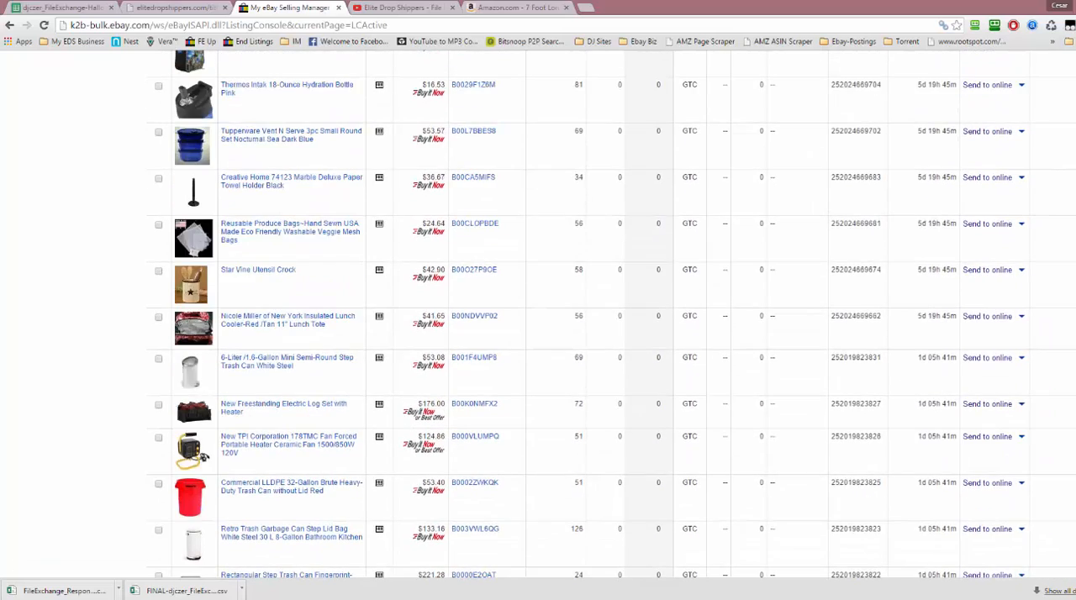
scroll(538, 313, down, 5)
scroll(538, 314, up, 5)
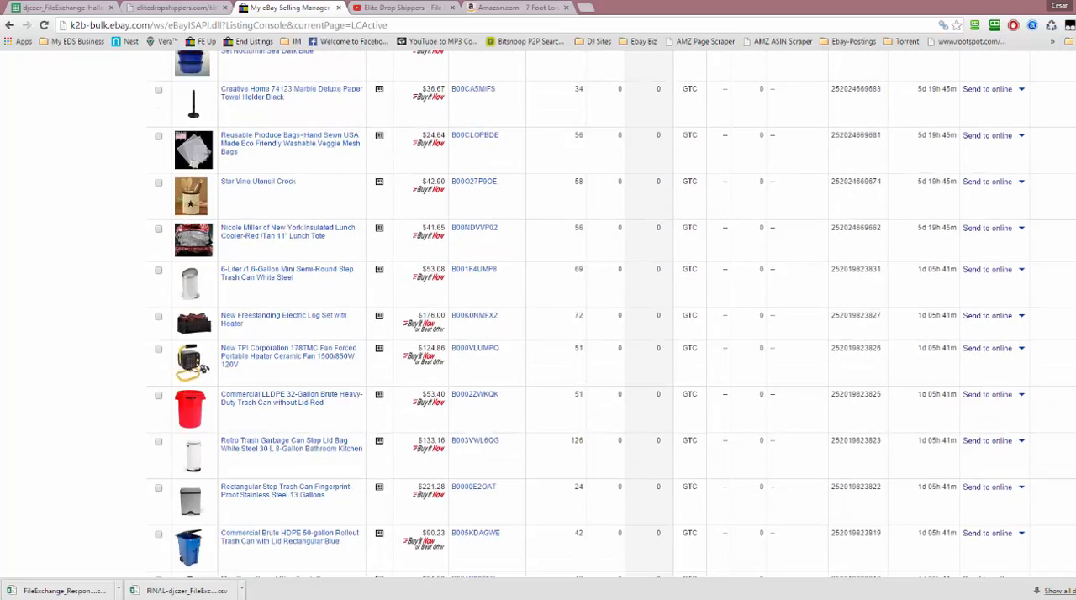
scroll(538, 313, down, 5)
scroll(538, 314, down, 3)
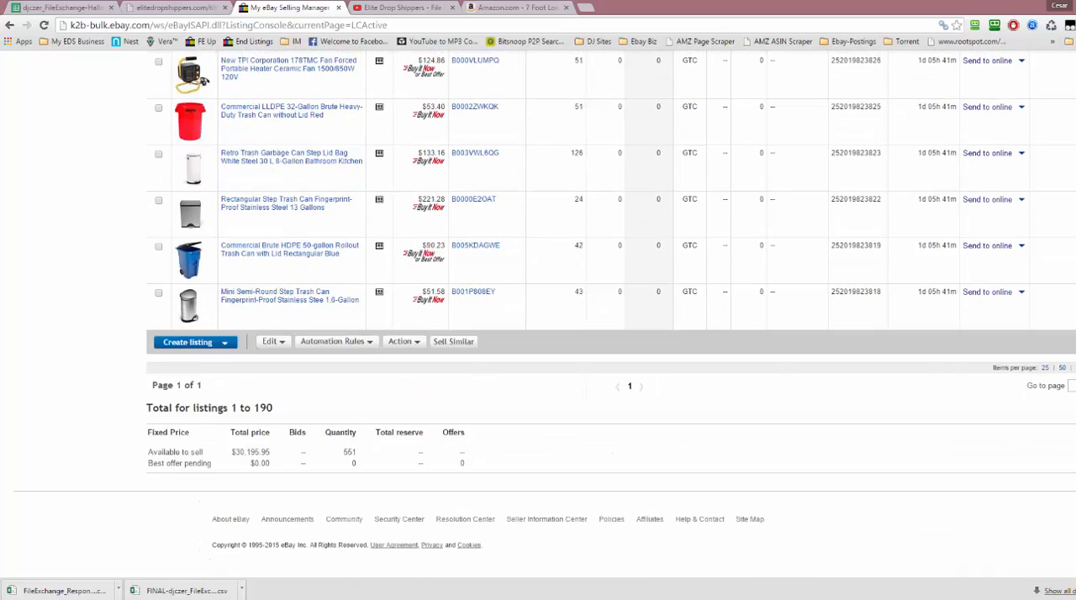
scroll(538, 313, up, 20)
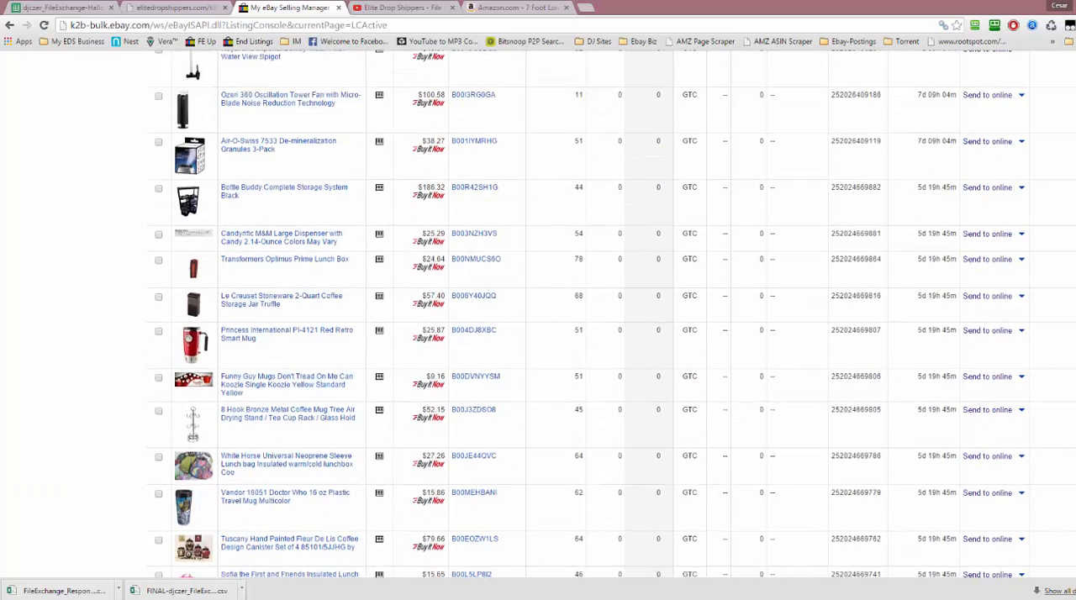
scroll(538, 314, up, 10)
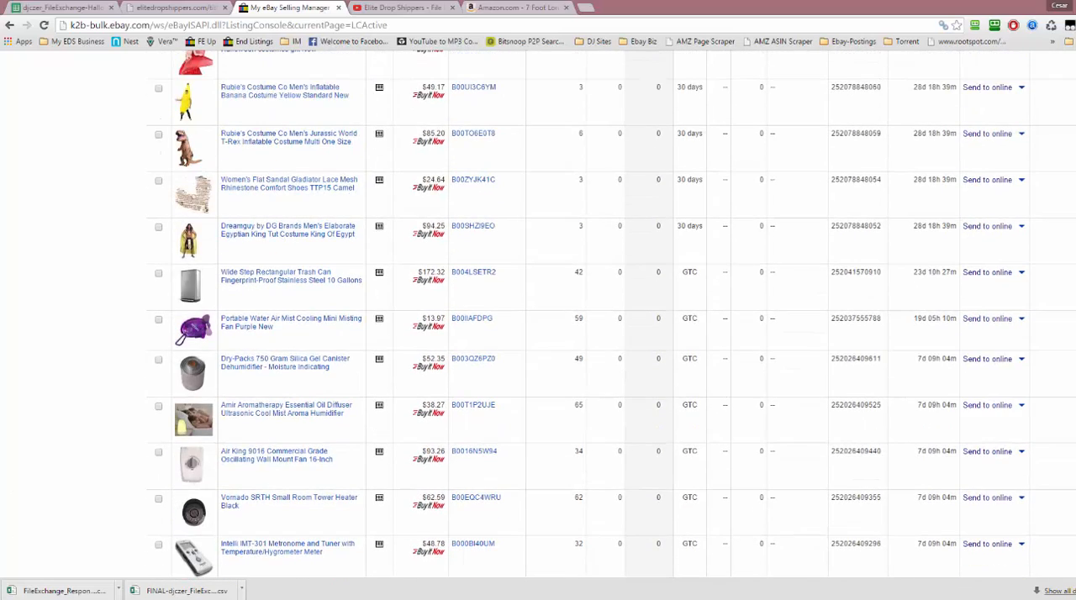
scroll(538, 313, up, 8)
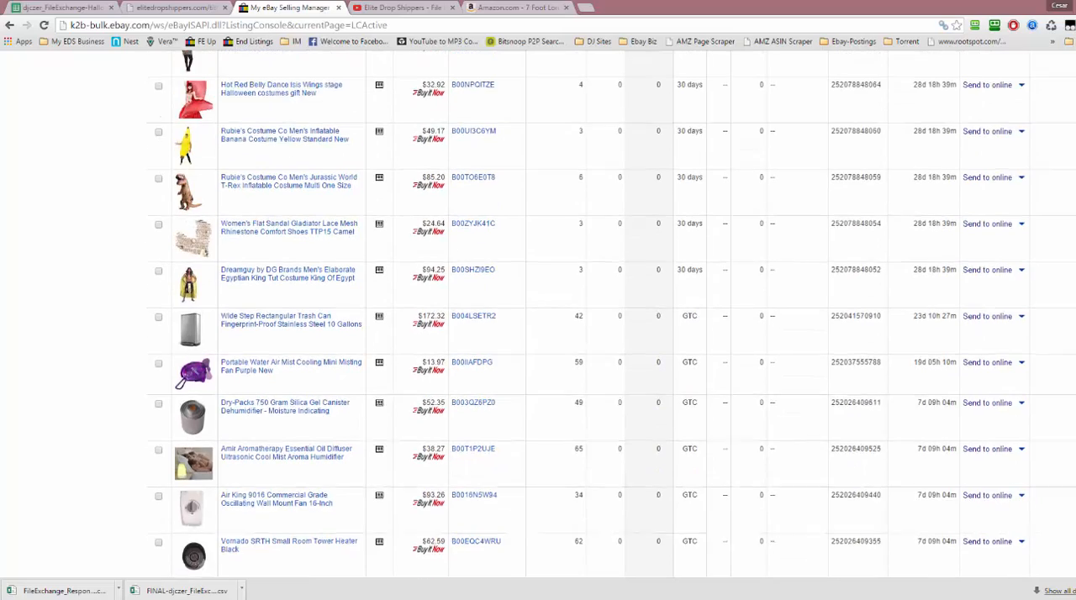
scroll(537, 314, up, 10)
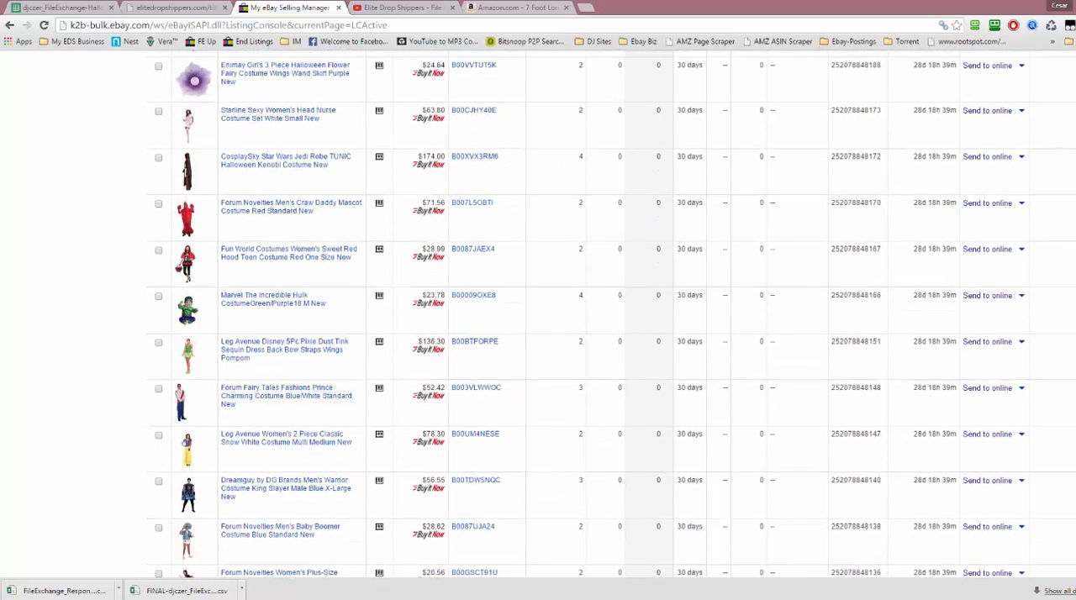
scroll(190, 234, up, 2)
scroll(190, 235, up, 3)
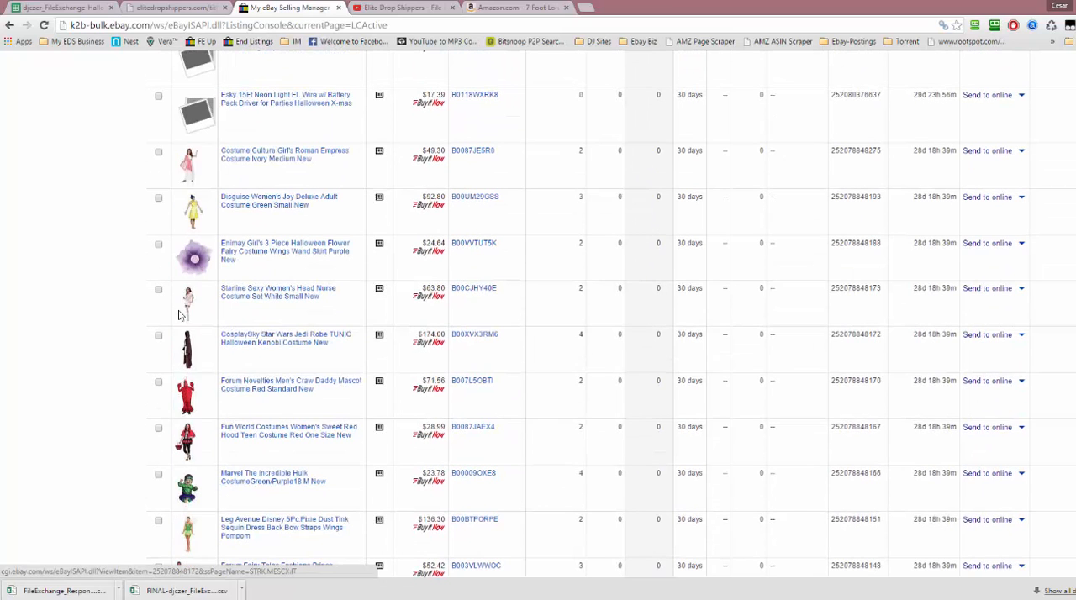
scroll(179, 313, up, 2)
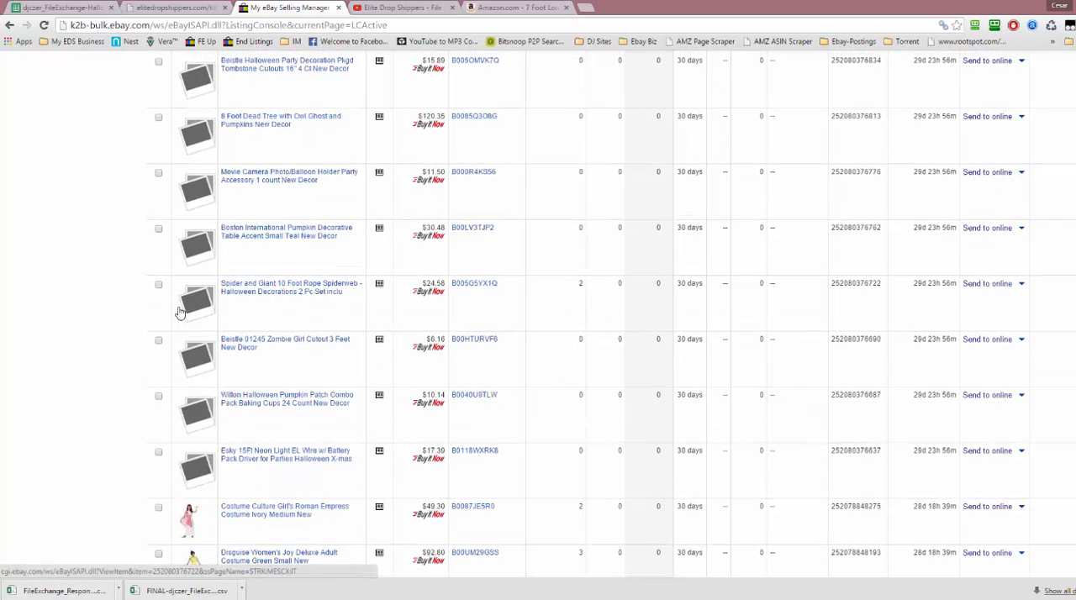
scroll(180, 311, down, 3)
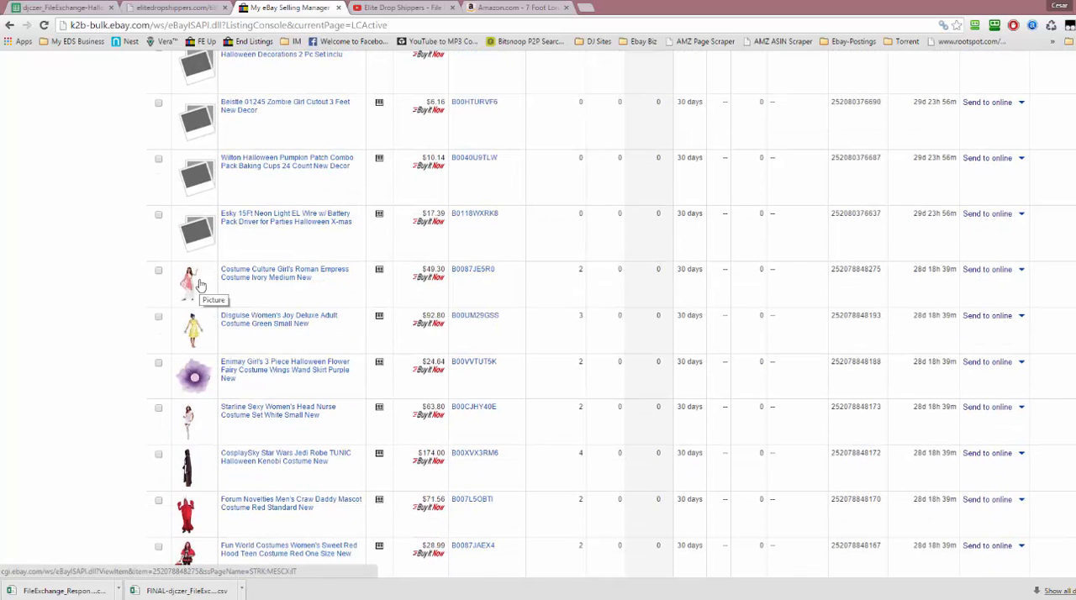
scroll(200, 285, up, 1)
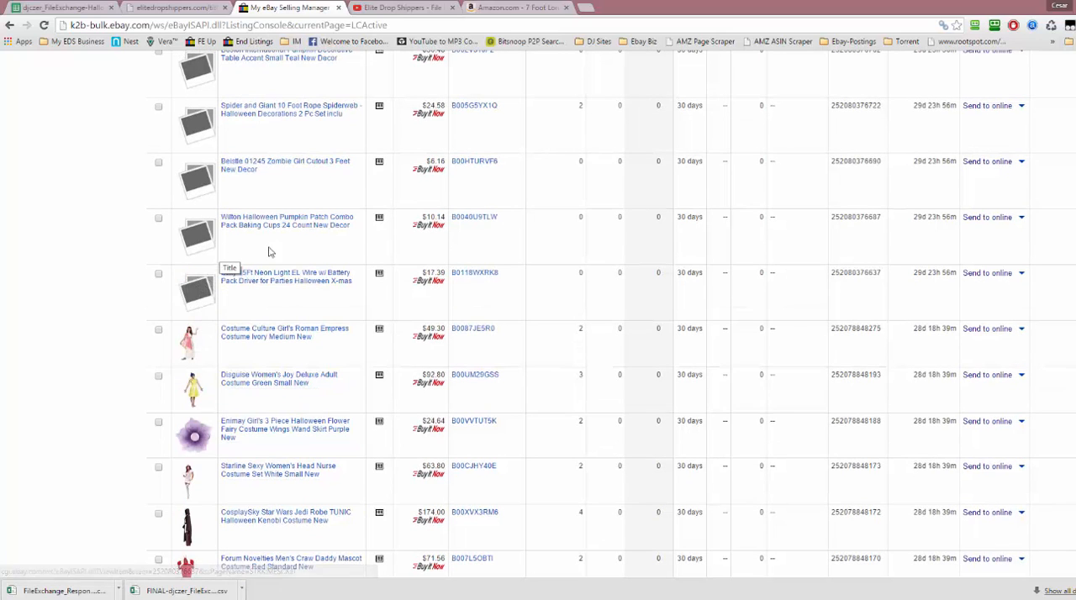
Open the Wilton Halloween Pumpkin Patch Combo Pack listing and review its picture, price, quantity, description and policies
click(296, 223)
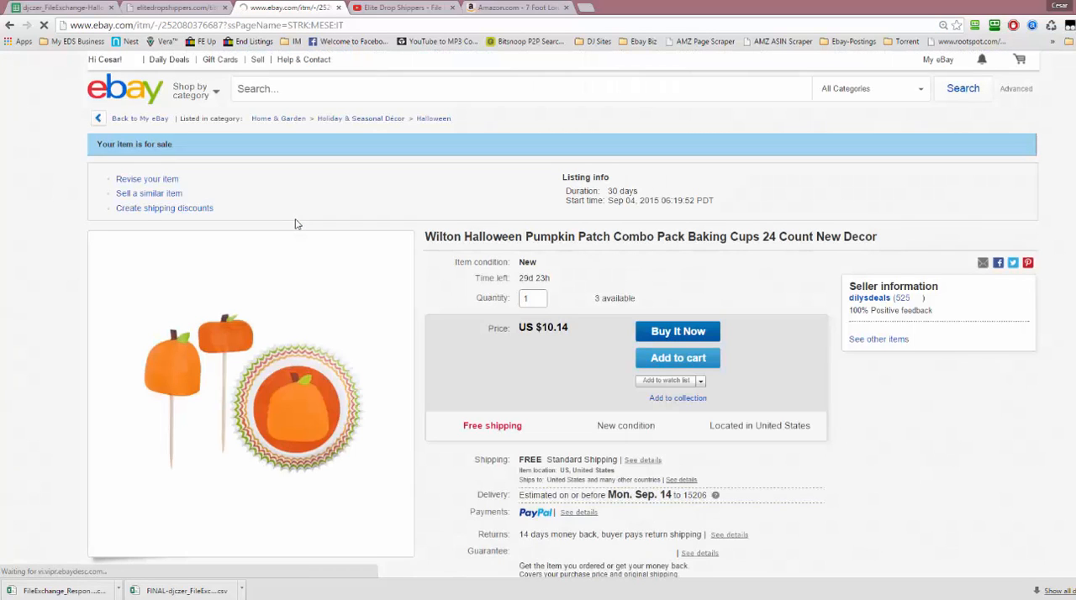
scroll(295, 224, down, 2)
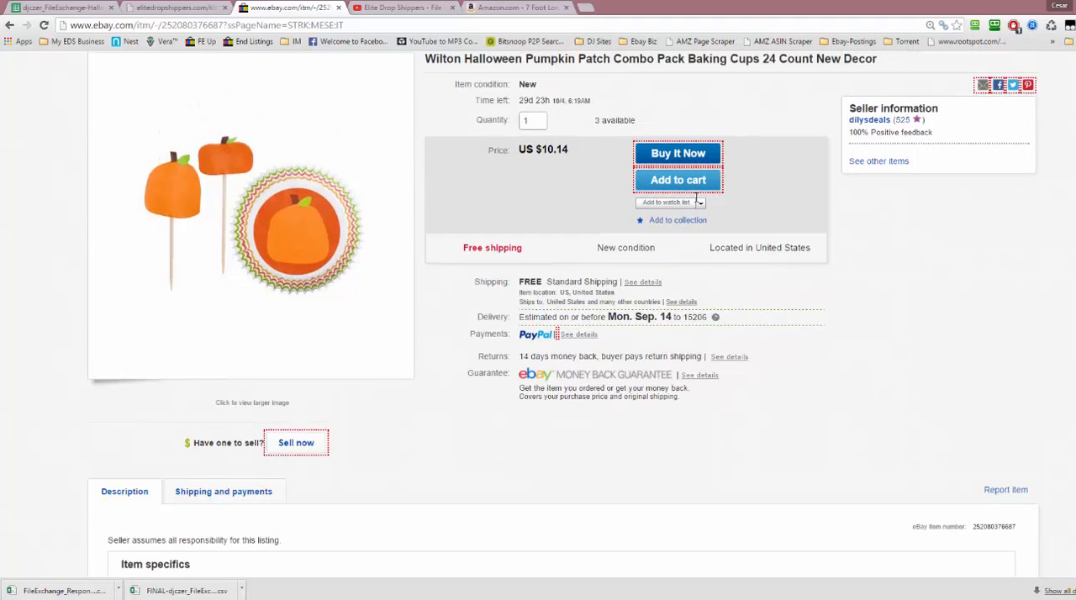
click(535, 121)
scroll(539, 209, down, 7)
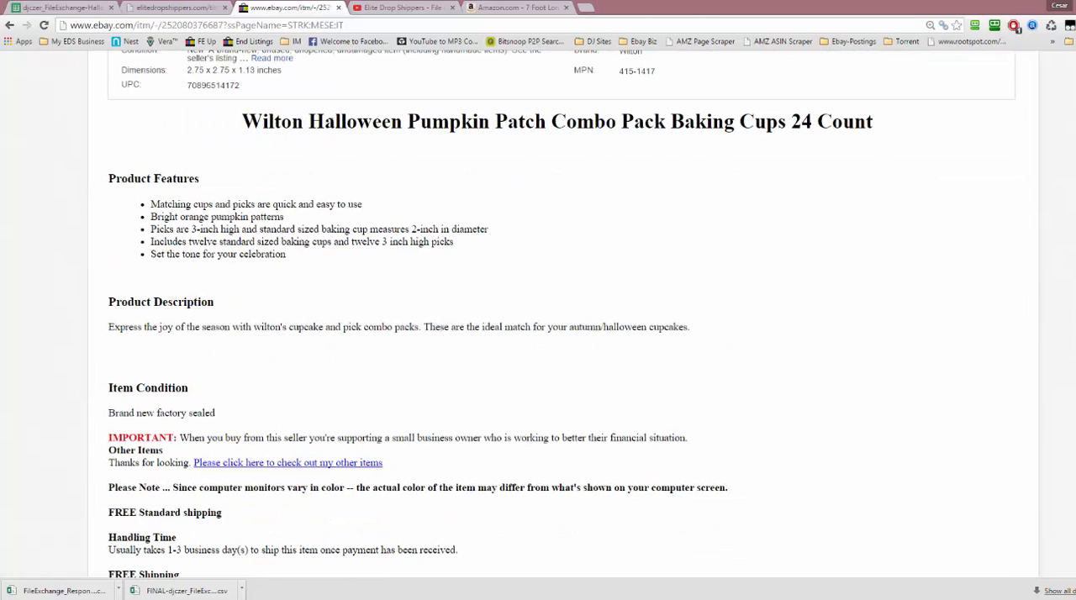
scroll(316, 147, down, 2)
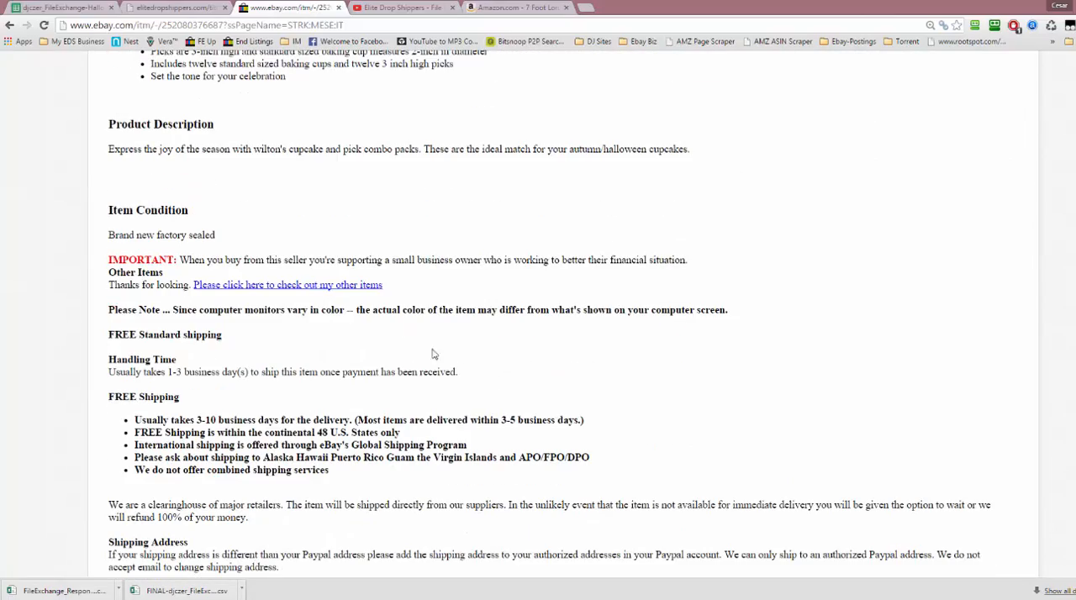
scroll(428, 283, down, 6)
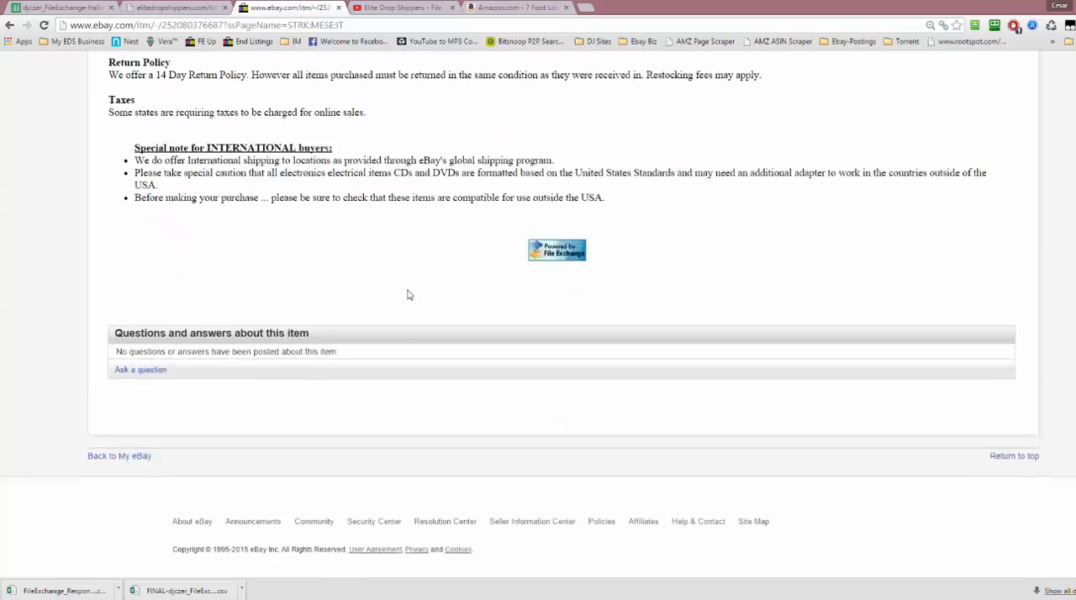
scroll(409, 294, up, 11)
scroll(408, 294, up, 5)
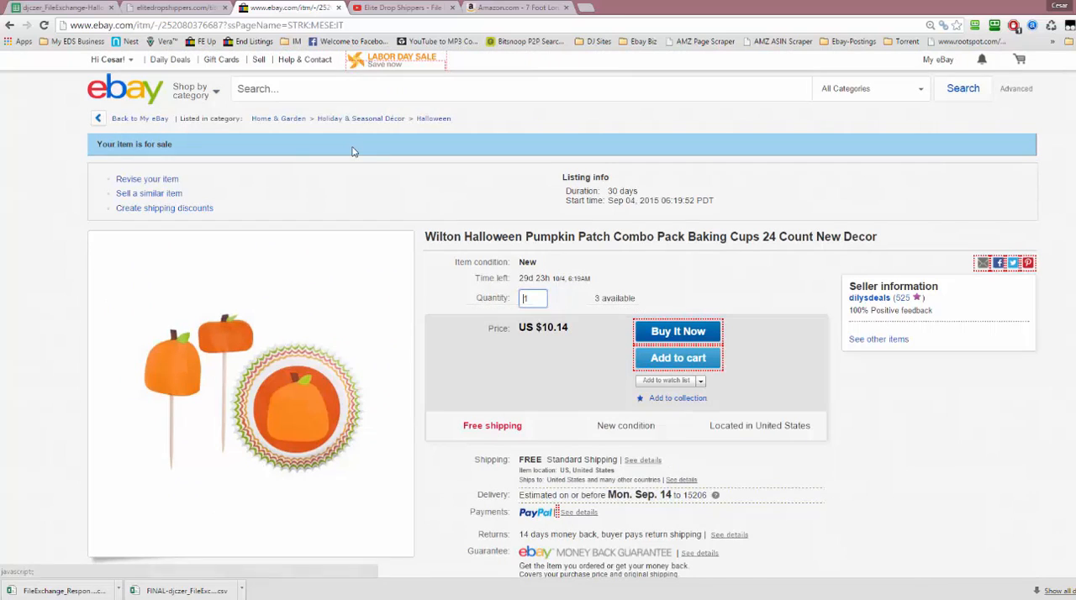